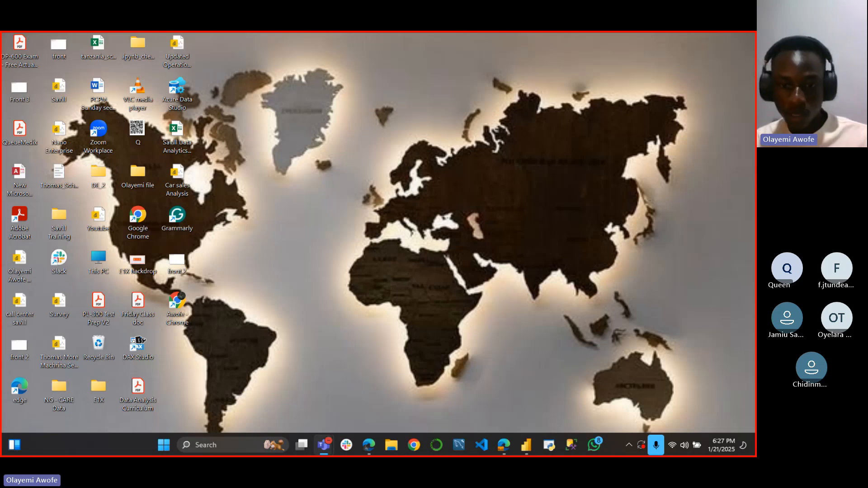
Step: Switch to the browser window with the published Customer Support Overview report and show the report in full screen
{"action": "key", "text": "alt+Tab"}
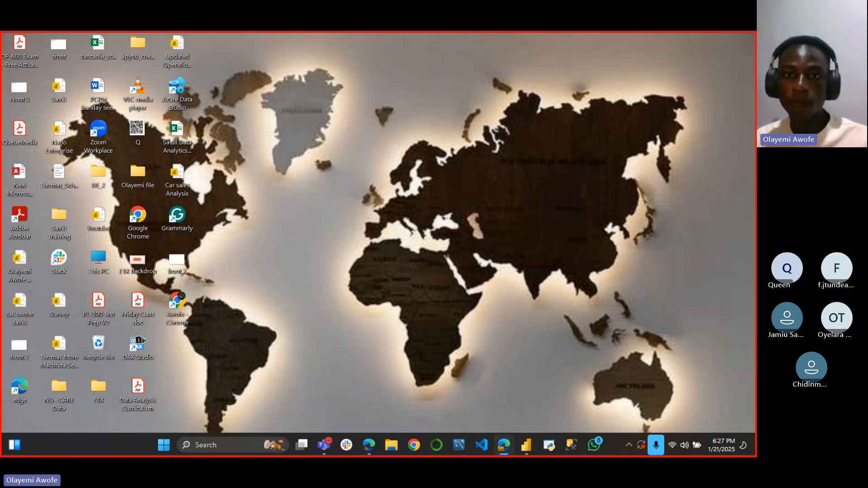
{"action": "left_click_drag", "start_coordinate": [3, 36], "coordinate": [490, 47]}
{"action": "left_click", "coordinate": [715, 47]}
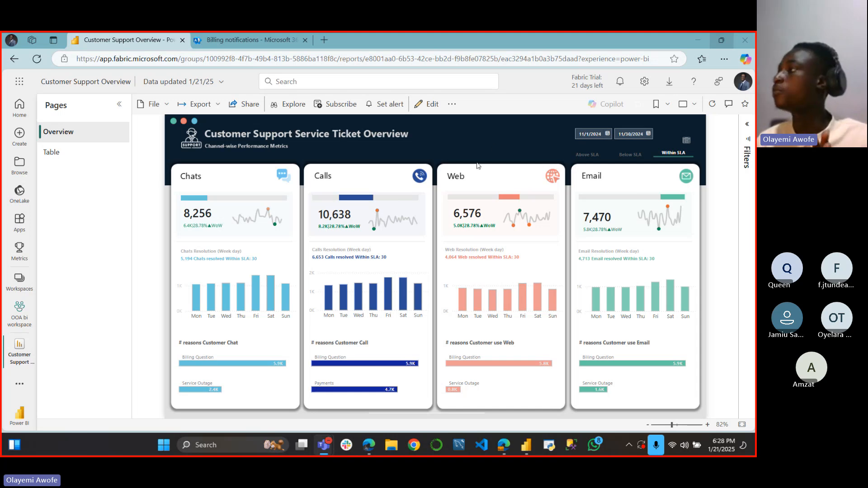
{"action": "left_click", "coordinate": [684, 105]}
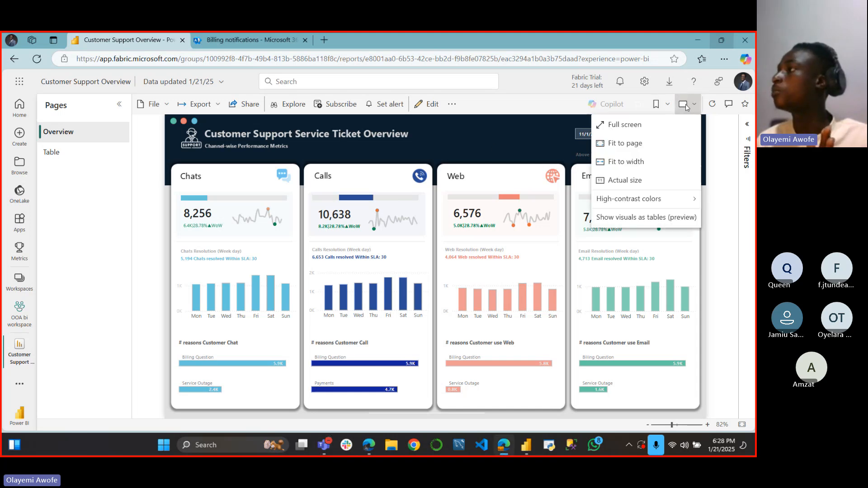
{"action": "left_click", "coordinate": [624, 125]}
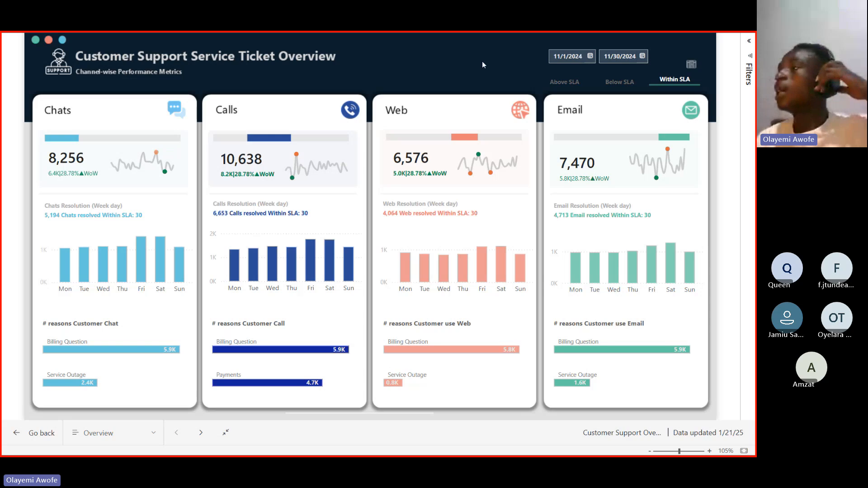
Step: Examine the overview's start and end date pickers and the ticket records on the Table page, and return to the overview
{"action": "left_click", "coordinate": [589, 60]}
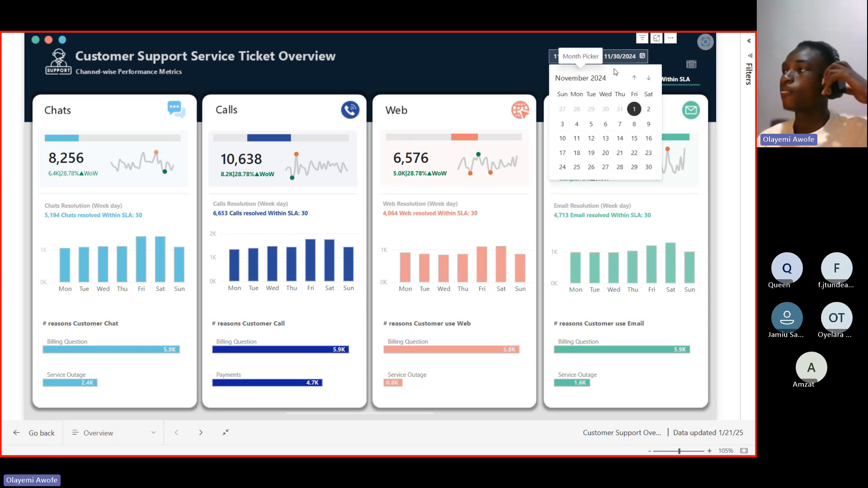
{"action": "left_click", "coordinate": [641, 56]}
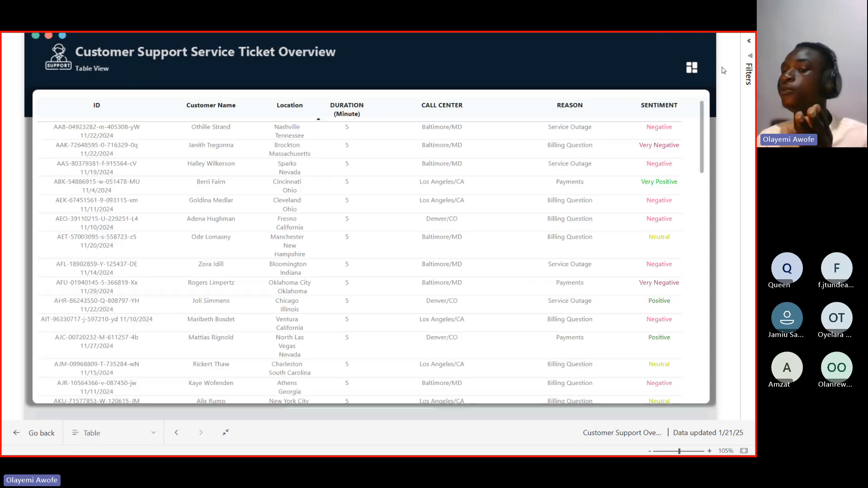
{"action": "scroll", "coordinate": [511, 226], "scroll_direction": "down", "scroll_amount": 15}
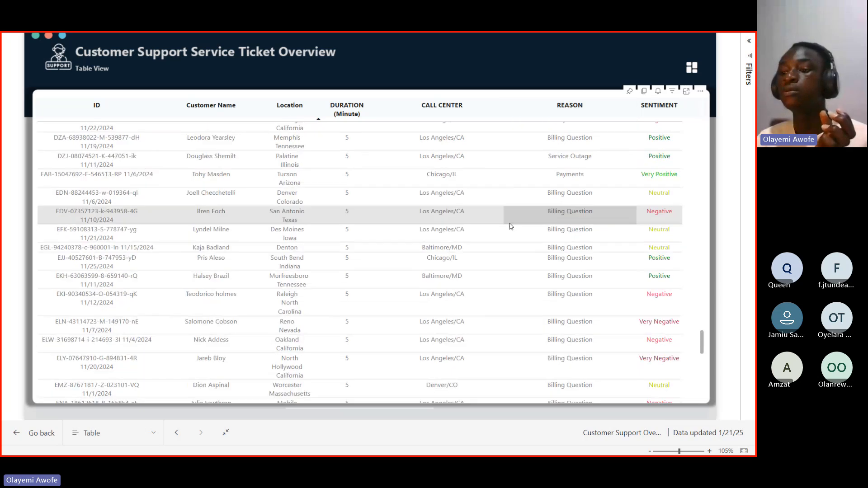
{"action": "scroll", "coordinate": [511, 226], "scroll_direction": "up", "scroll_amount": 15}
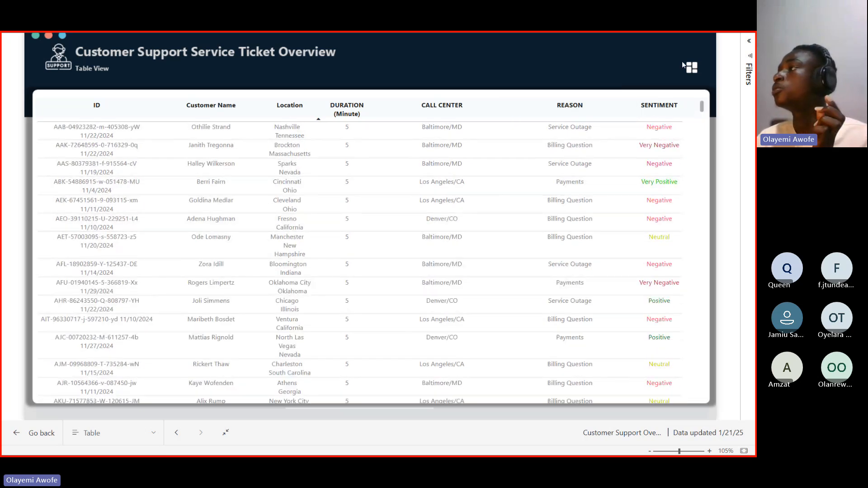
{"action": "left_click", "coordinate": [690, 67]}
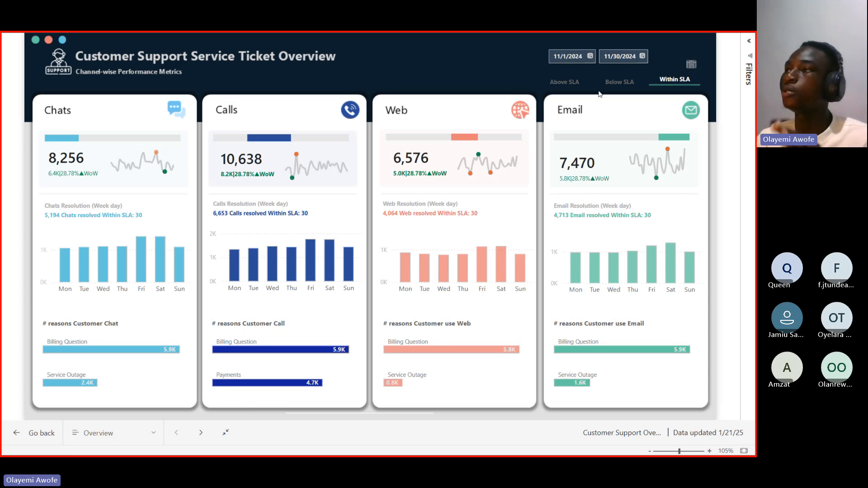
Step: Exit the full-screen report, put the browser window away and switch to Power BI Desktop
{"action": "left_click", "coordinate": [380, 68]}
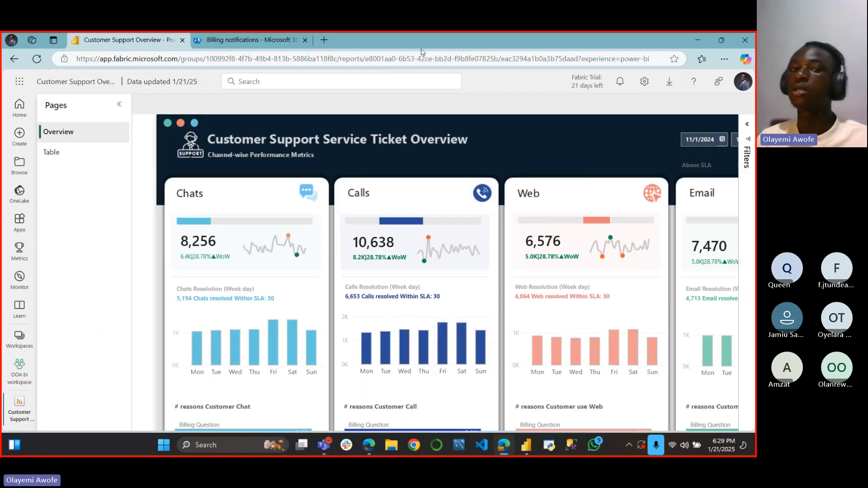
{"action": "left_click_drag", "start_coordinate": [422, 44], "coordinate": [1, 35]}
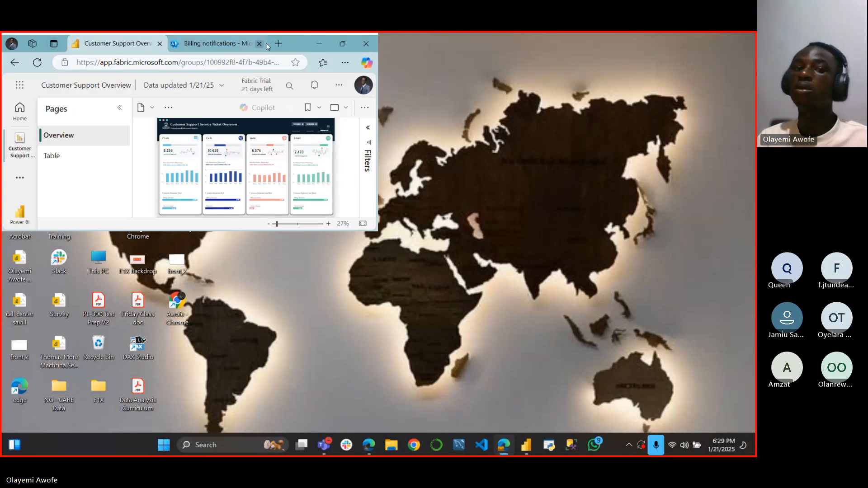
{"action": "left_click_drag", "start_coordinate": [296, 44], "coordinate": [2, 63]}
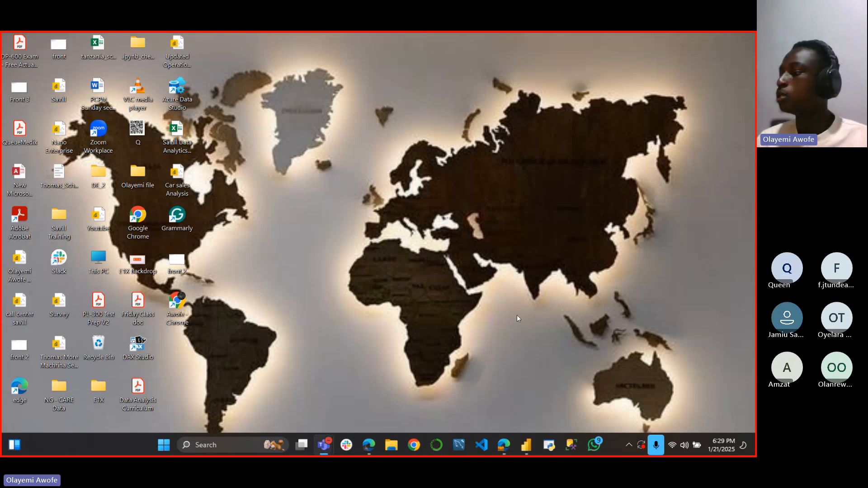
{"action": "left_click", "coordinate": [518, 445]}
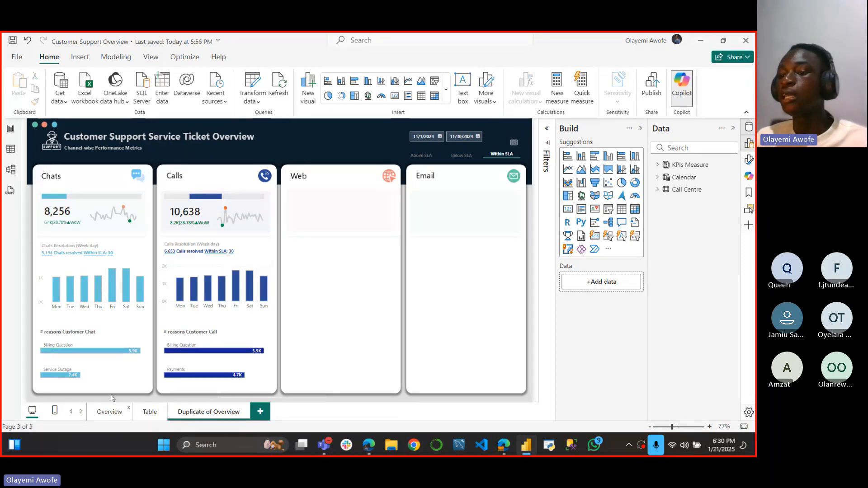
Step: Look through the Overview and Table pages and return to the Duplicate of Overview page
{"action": "left_click", "coordinate": [110, 411]}
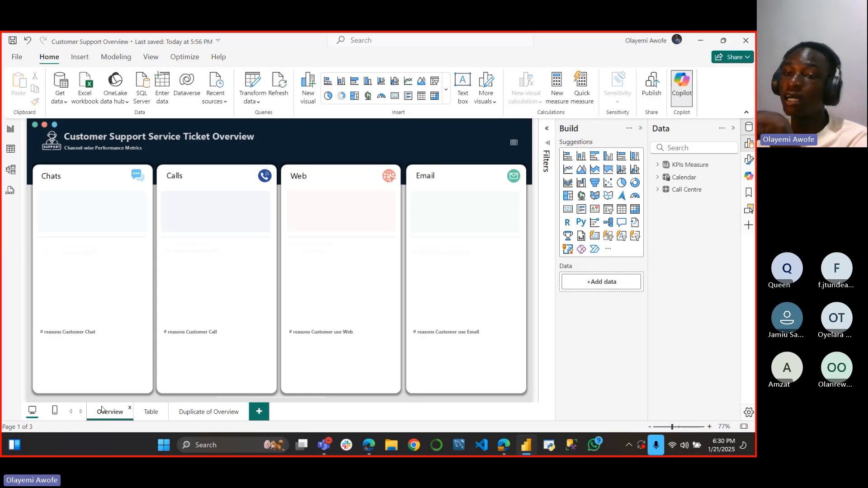
{"action": "left_click", "coordinate": [151, 413]}
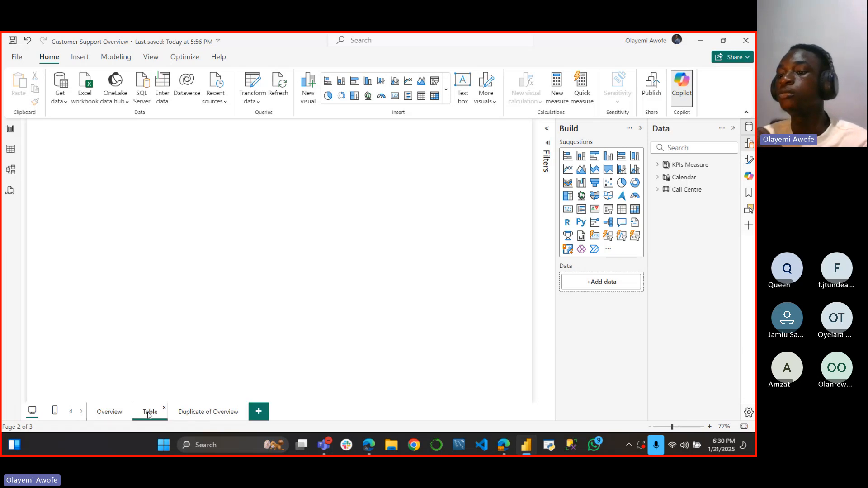
{"action": "left_click", "coordinate": [185, 414]}
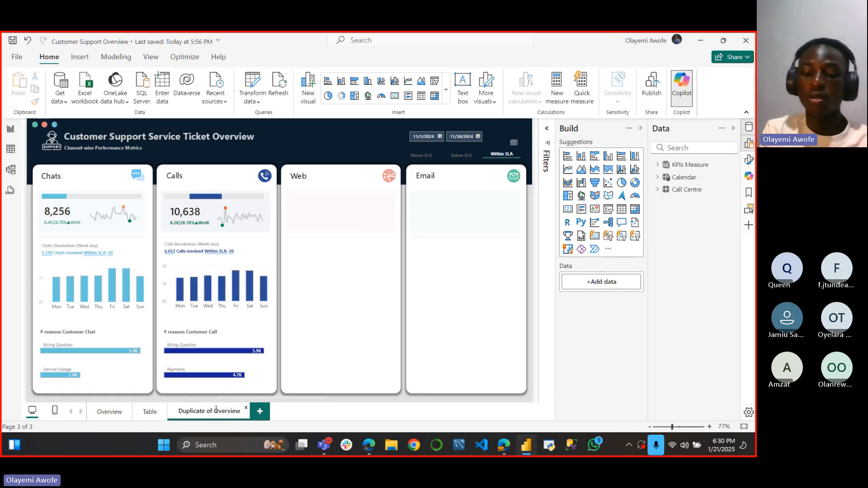
Step: Rename the Duplicate of Overview page as "Overview - Class"
{"action": "double_click", "coordinate": [216, 410]}
{"action": "left_click", "coordinate": [215, 410]}
{"action": "key", "text": "BackSpace"}
{"action": "key", "text": "BackSpace"}
{"action": "key", "text": "BackSpace"}
{"action": "key", "text": "BackSpace"}
{"action": "key", "text": "BackSpace"}
{"action": "key", "text": "BackSpace"}
{"action": "key", "text": "BackSpace"}
{"action": "key", "text": "BackSpace"}
{"action": "key", "text": "BackSpace"}
{"action": "key", "text": "BackSpace"}
{"action": "key", "text": "BackSpace"}
{"action": "key", "text": "BackSpace"}
{"action": "key", "text": "BackSpace"}
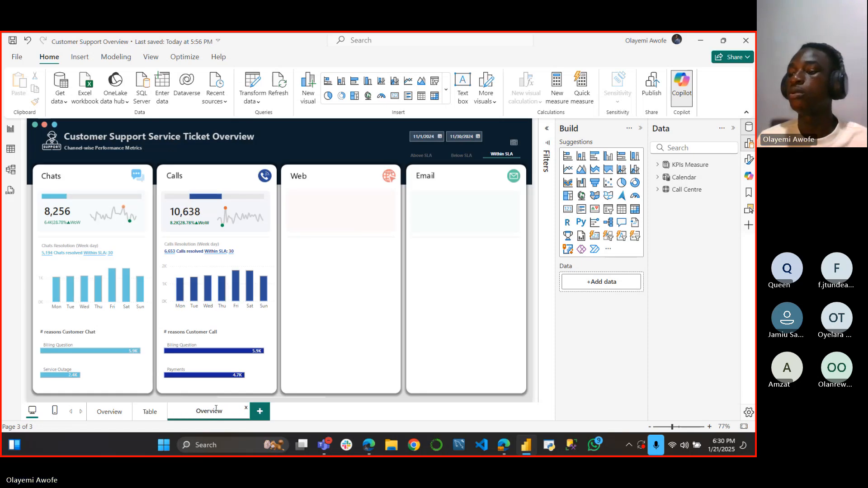
{"action": "left_click", "coordinate": [224, 409]}
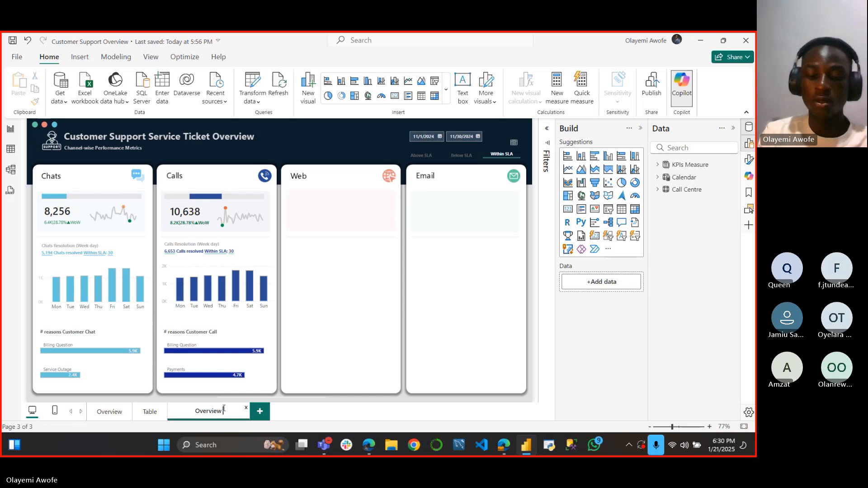
{"action": "type", "text": "- Cla"}
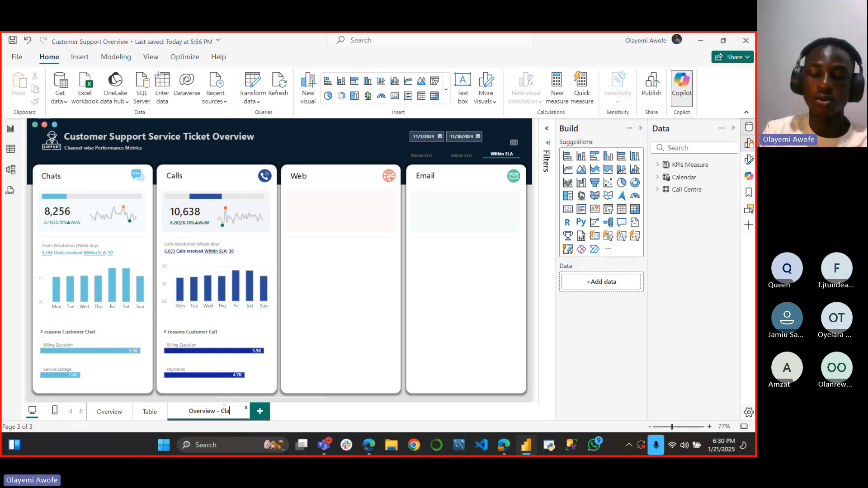
{"action": "type", "text": "ss"}
{"action": "left_click", "coordinate": [329, 407]}
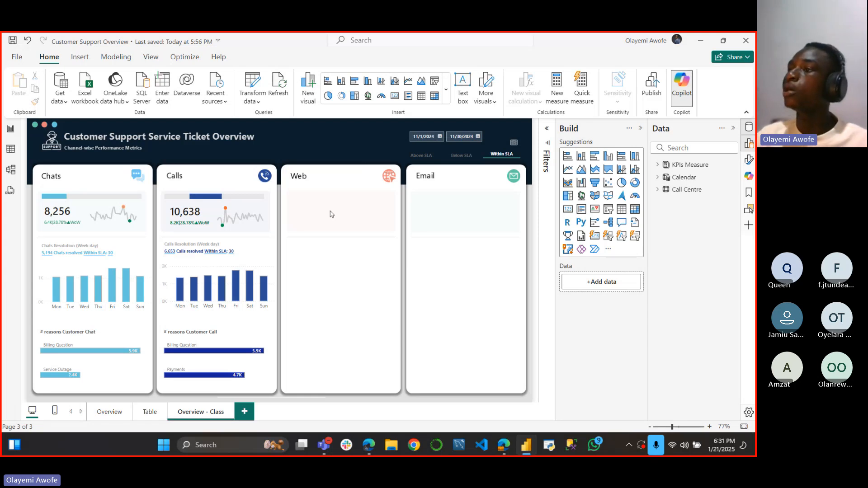
Step: Examine all columns of the Call Centre table in the table view, from id through Location
{"action": "left_click", "coordinate": [10, 150]}
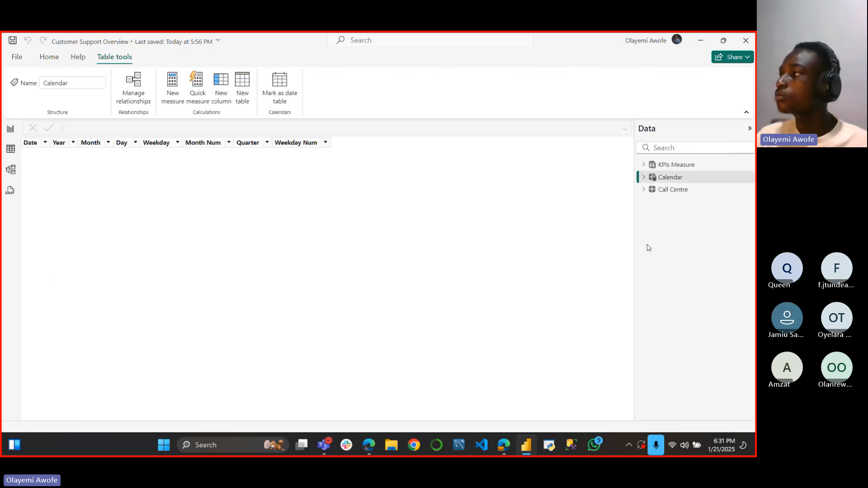
{"action": "left_click", "coordinate": [667, 190]}
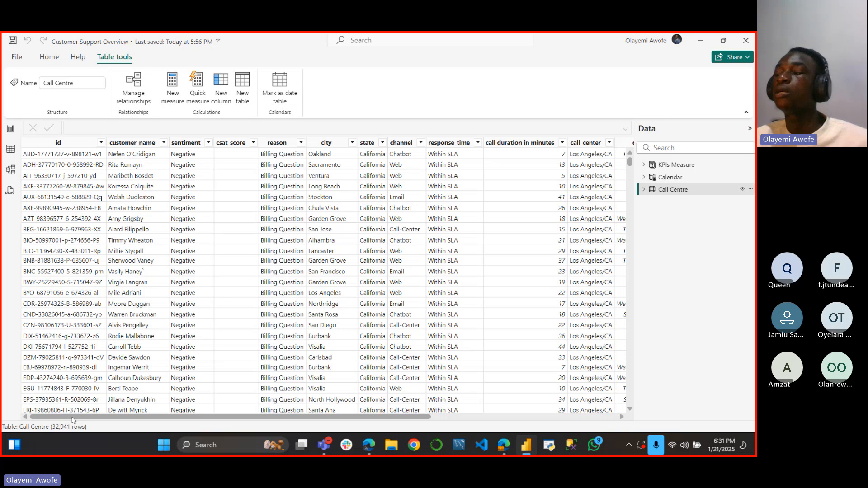
{"action": "left_click_drag", "start_coordinate": [72, 418], "coordinate": [76, 419]}
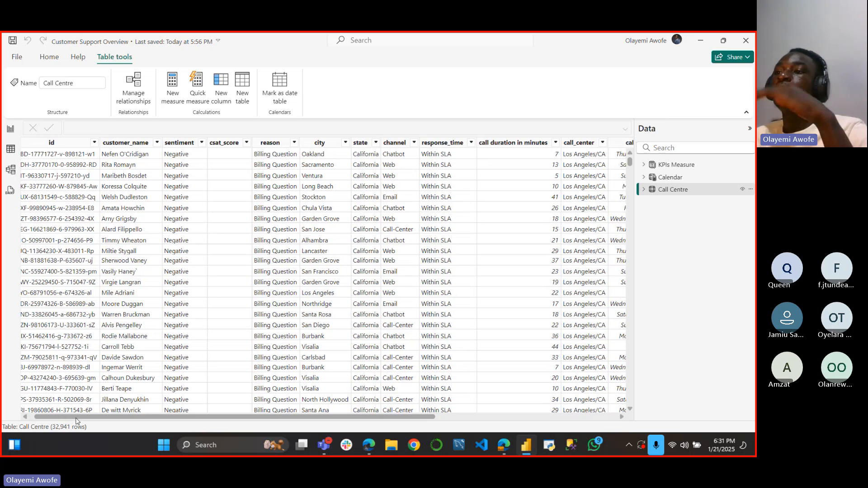
{"action": "left_click_drag", "start_coordinate": [77, 422], "coordinate": [162, 448]}
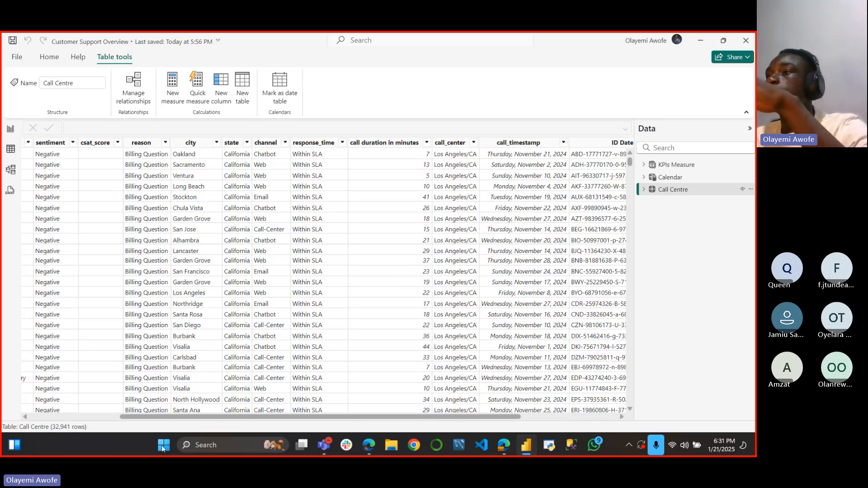
{"action": "left_click_drag", "start_coordinate": [162, 448], "coordinate": [286, 457]}
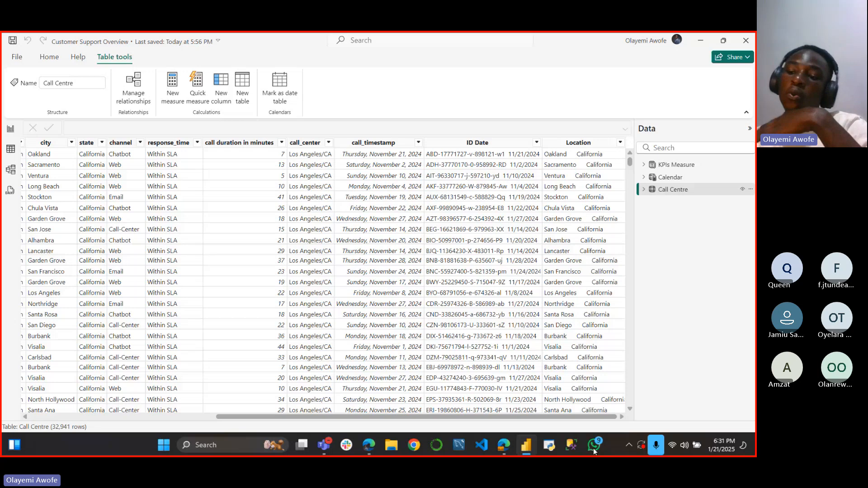
{"action": "left_click_drag", "start_coordinate": [322, 417], "coordinate": [47, 415]}
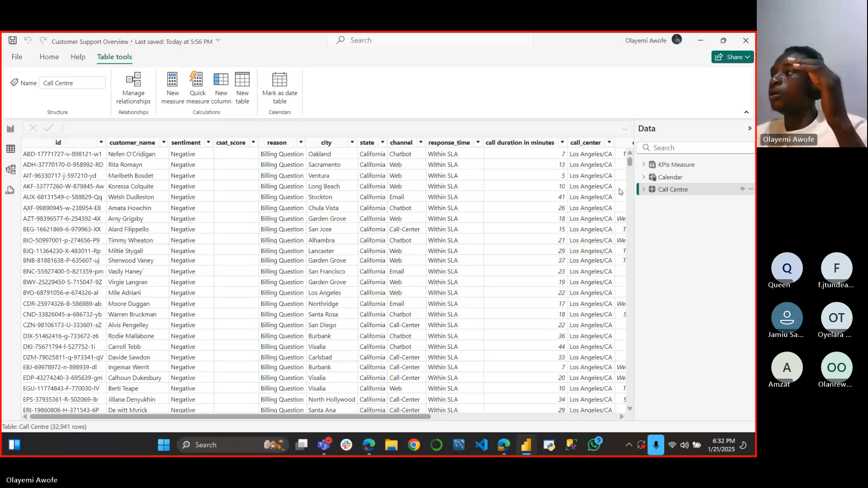
Step: Return to the report view, examine the Calendar table's DAX formula with its full text selected, and close the formula
{"action": "left_click", "coordinate": [11, 128]}
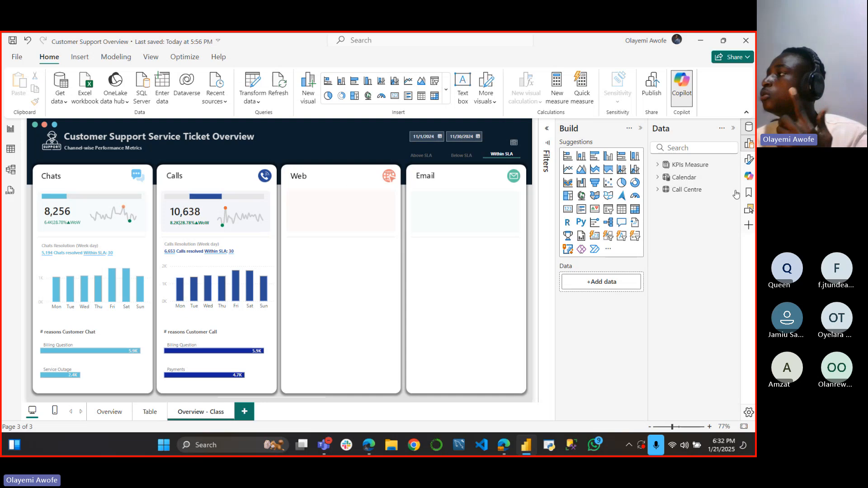
{"action": "left_click", "coordinate": [678, 179]}
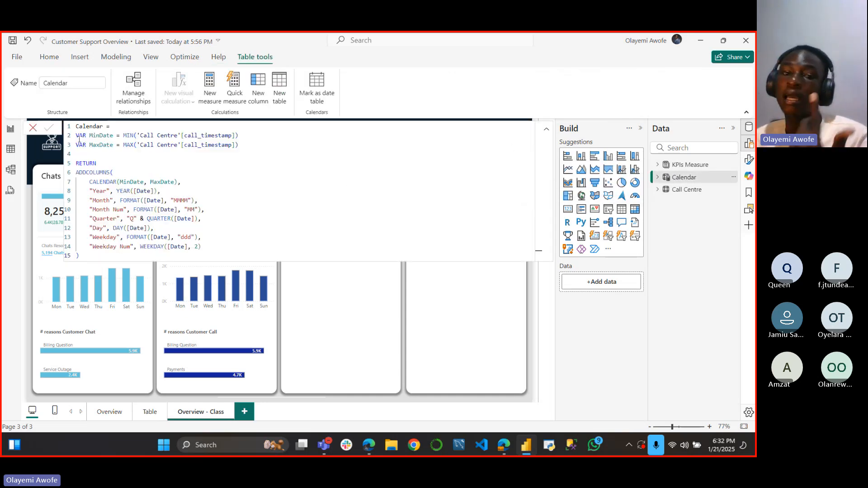
{"action": "left_click", "coordinate": [221, 239]}
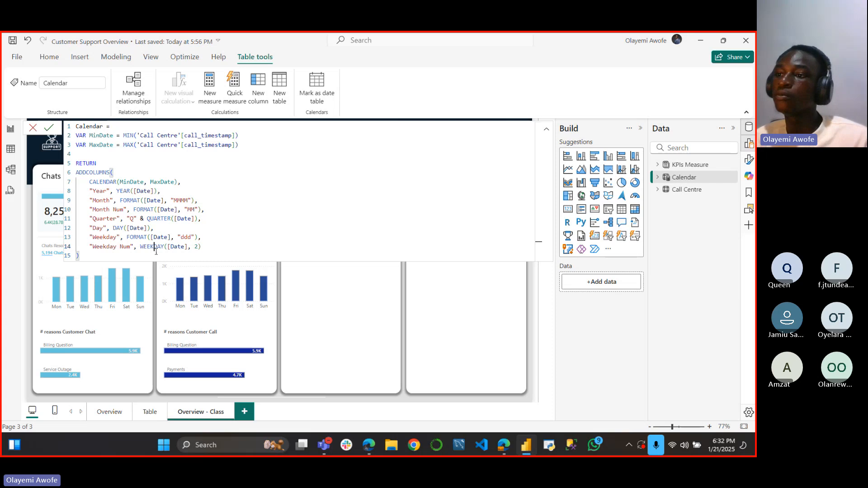
{"action": "key", "text": "ctrl+a"}
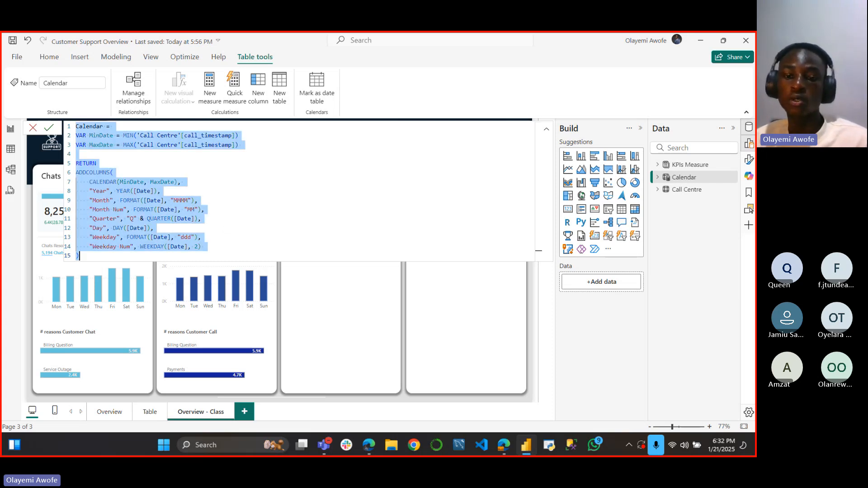
{"action": "key", "text": "alt+Tab"}
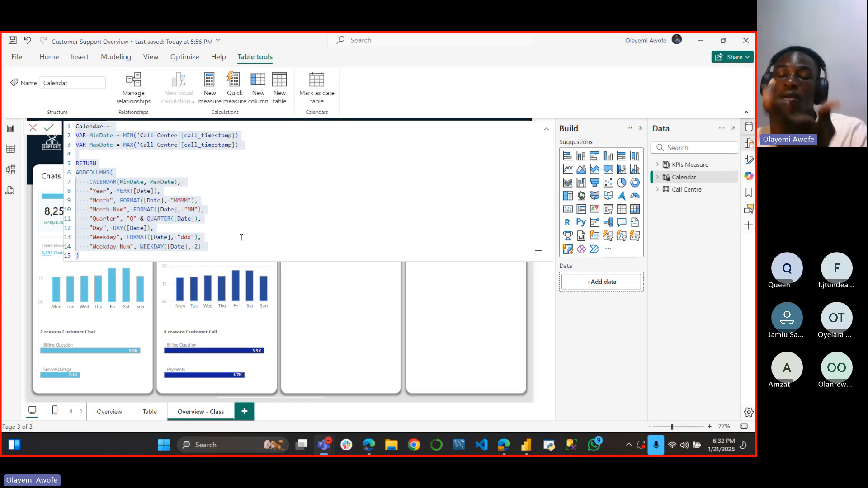
{"action": "left_click", "coordinate": [35, 130]}
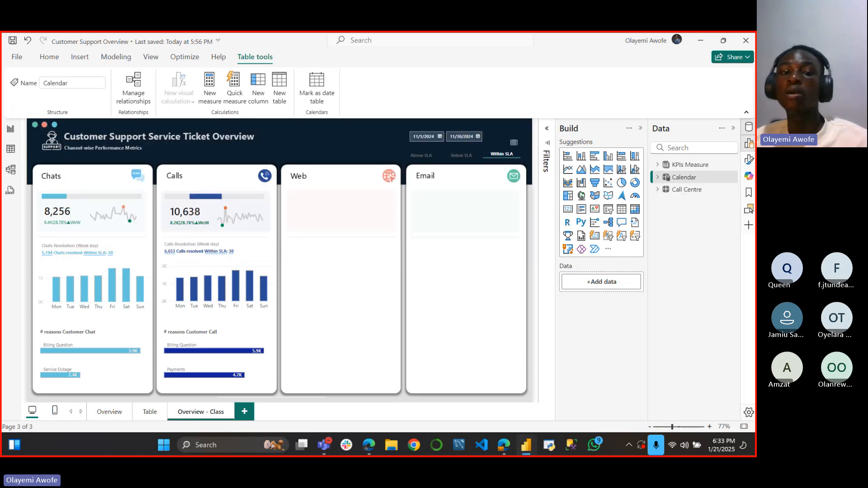
Step: Expand the KPIs Measure folders, and inspect the table relationships and the KPIs Measure table in the model view
{"action": "left_click", "coordinate": [658, 165]}
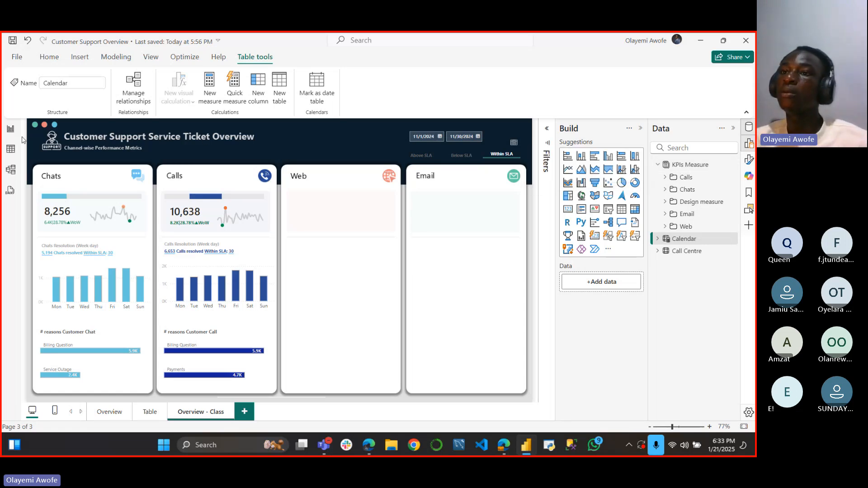
{"action": "left_click", "coordinate": [12, 170]}
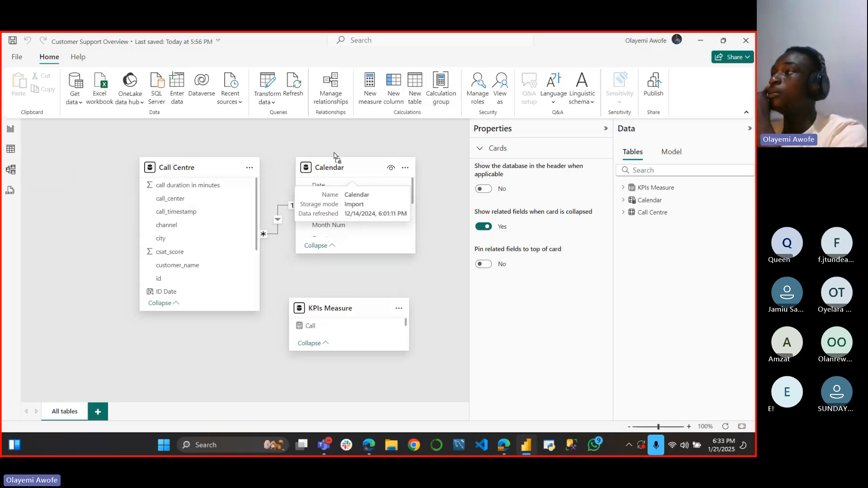
{"action": "left_click", "coordinate": [659, 189]}
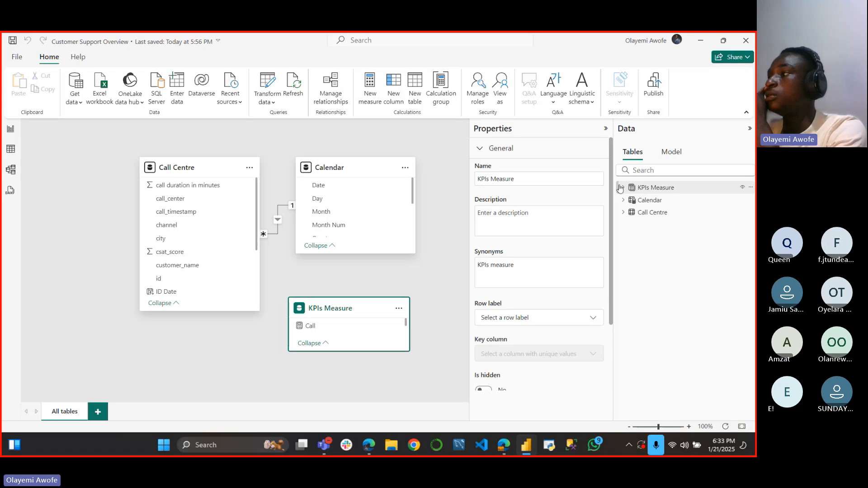
Step: Examine the Call measure's formula, display folder and formatting properties in the Calls folder of KPIs Measure, and collapse the folder
{"action": "left_click", "coordinate": [621, 188]}
{"action": "left_click", "coordinate": [650, 196]}
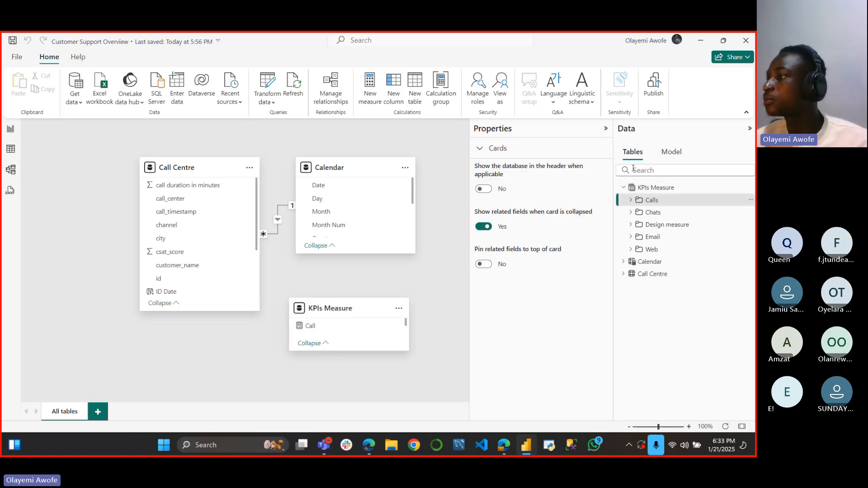
{"action": "left_click", "coordinate": [631, 199]}
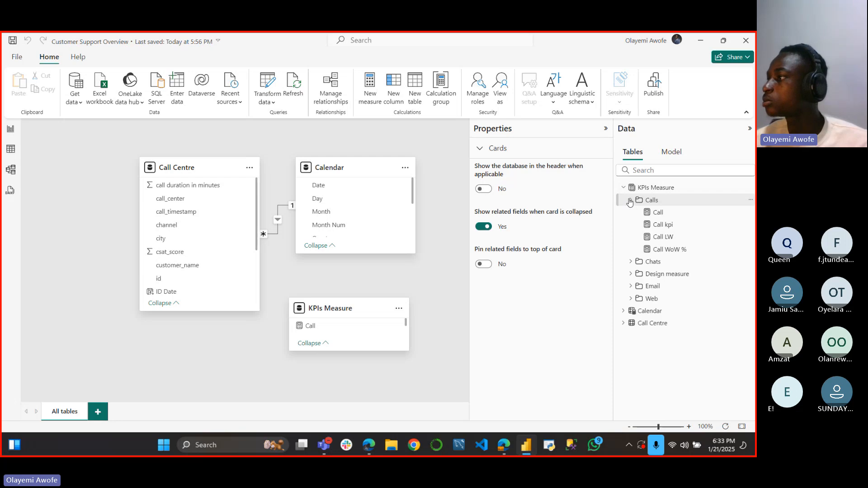
{"action": "left_click", "coordinate": [654, 216]}
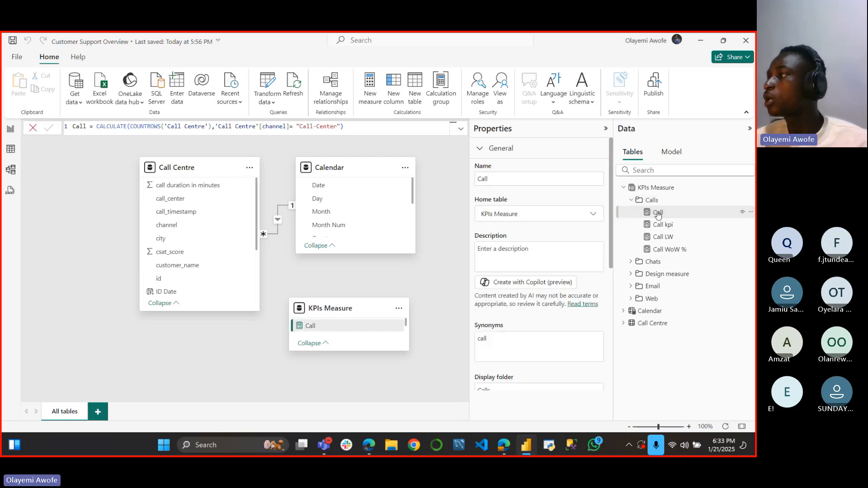
{"action": "left_click_drag", "start_coordinate": [608, 193], "coordinate": [601, 272]}
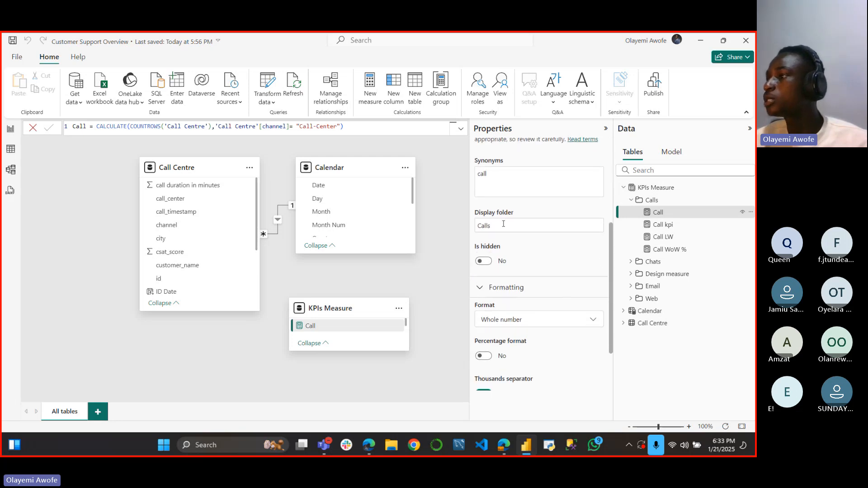
{"action": "left_click", "coordinate": [491, 225]}
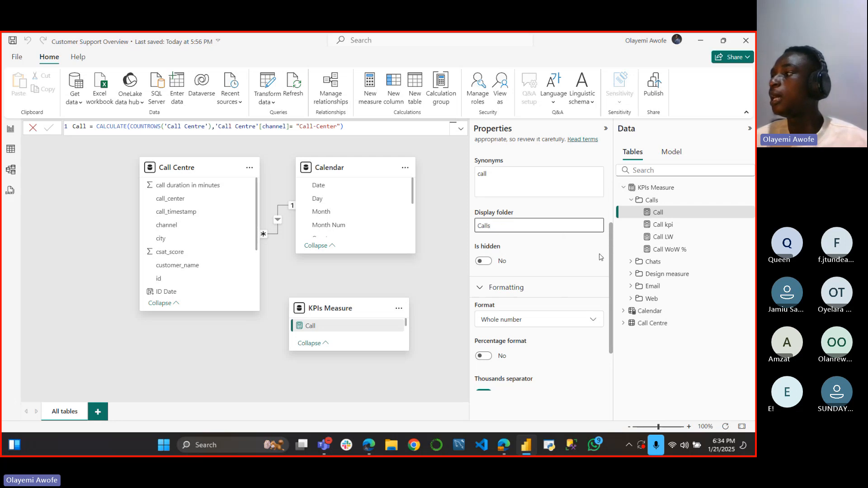
{"action": "scroll", "coordinate": [606, 245], "scroll_direction": "down", "scroll_amount": 3}
{"action": "scroll", "coordinate": [589, 220], "scroll_direction": "up", "scroll_amount": 4}
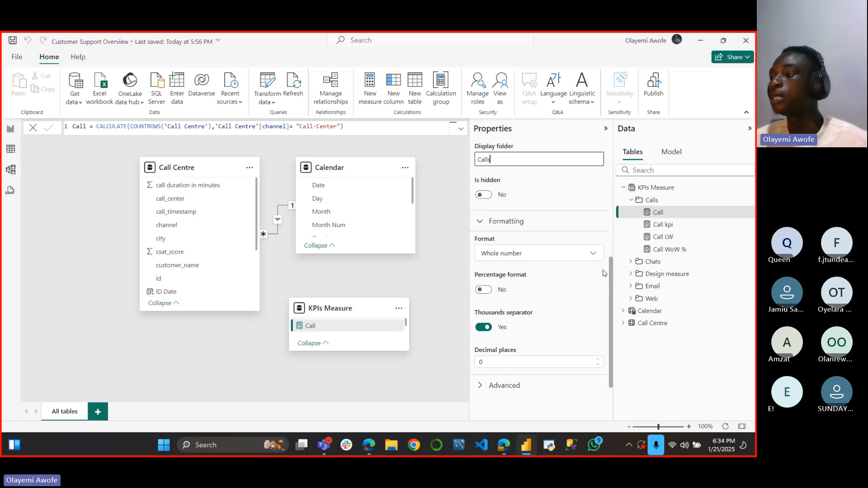
{"action": "scroll", "coordinate": [589, 220], "scroll_direction": "up", "scroll_amount": 1}
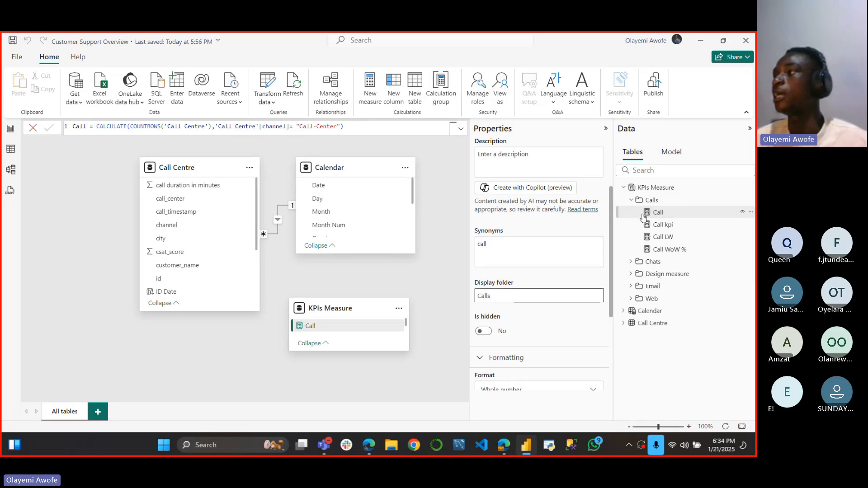
{"action": "left_click", "coordinate": [627, 200]}
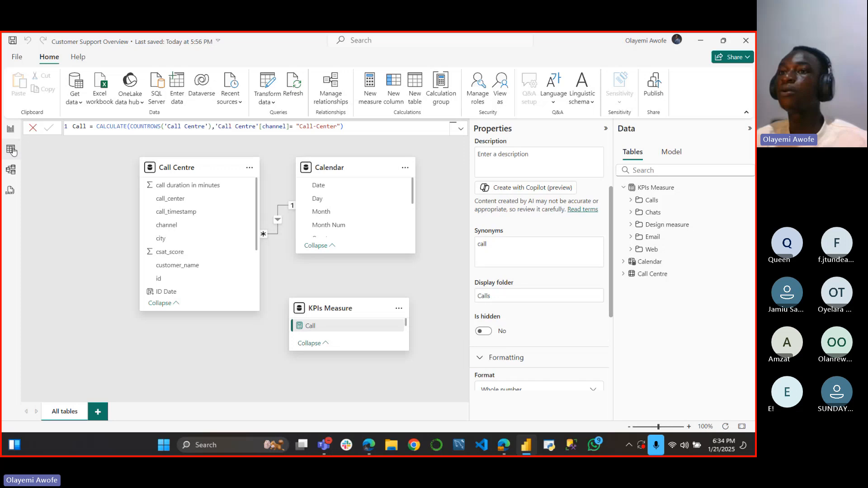
Step: Return to the report view and examine the measures inside the Calls, Web, Email and Design measure folders
{"action": "left_click", "coordinate": [10, 128]}
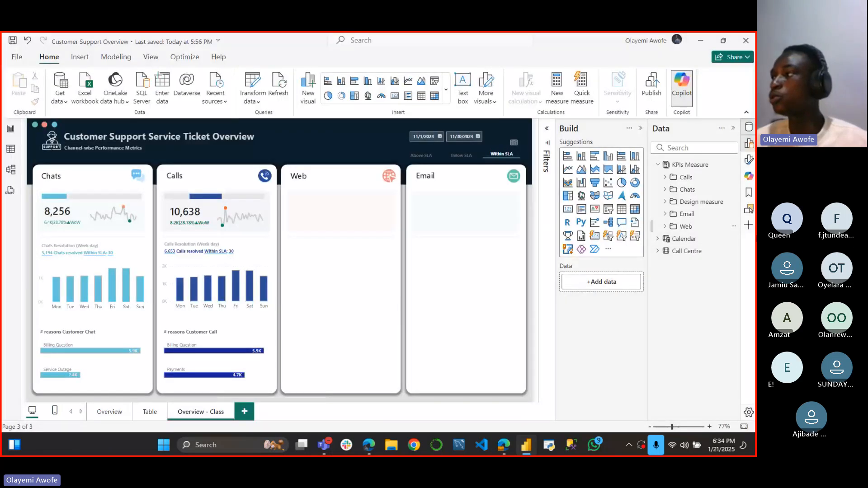
{"action": "left_click", "coordinate": [664, 178]}
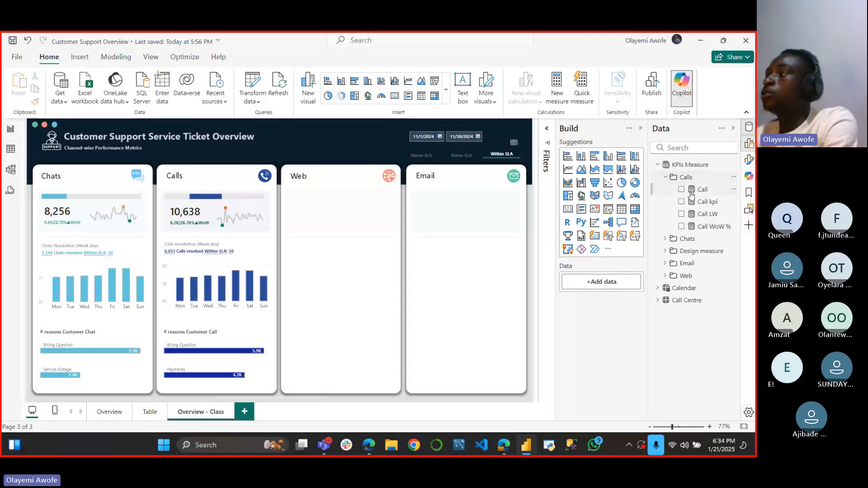
{"action": "left_click", "coordinate": [665, 178]}
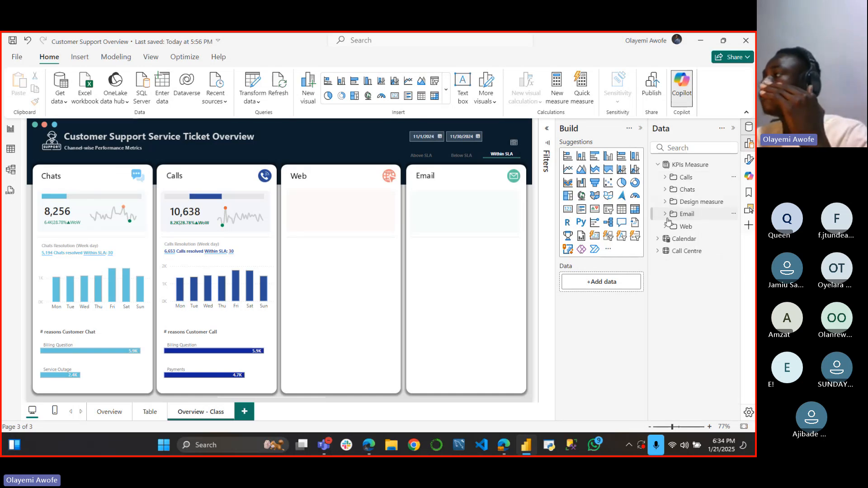
{"action": "left_click", "coordinate": [665, 226]}
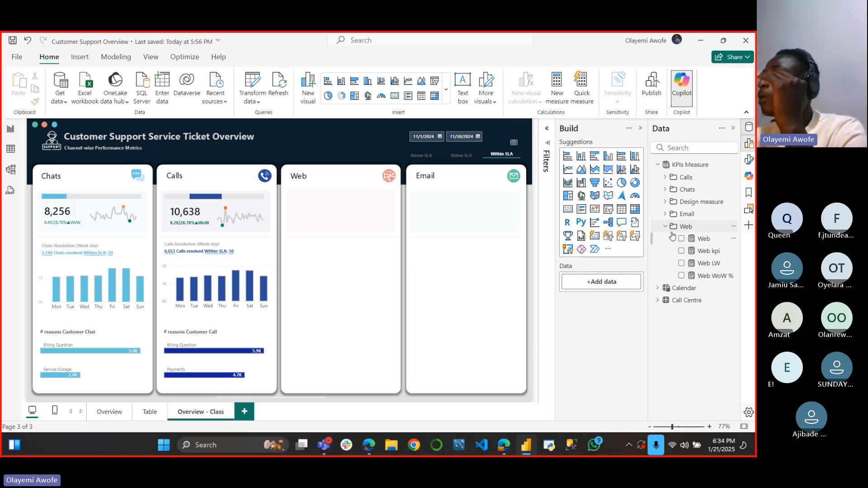
{"action": "left_click", "coordinate": [666, 214]}
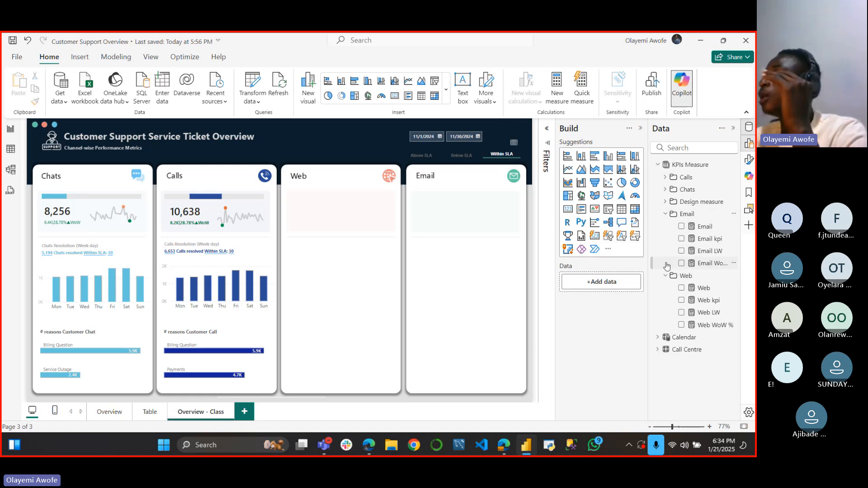
{"action": "left_click", "coordinate": [665, 214]}
{"action": "left_click", "coordinate": [665, 226]}
{"action": "left_click", "coordinate": [665, 202]}
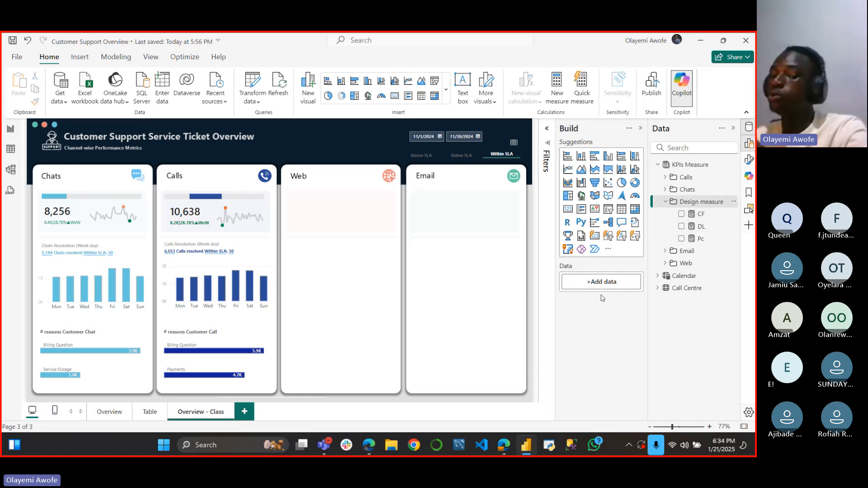
{"action": "left_click", "coordinate": [666, 202]}
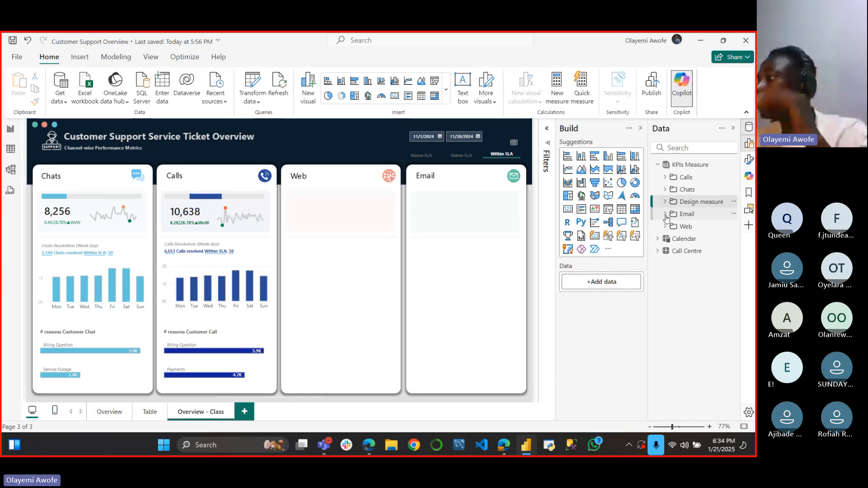
{"action": "left_click", "coordinate": [666, 215]}
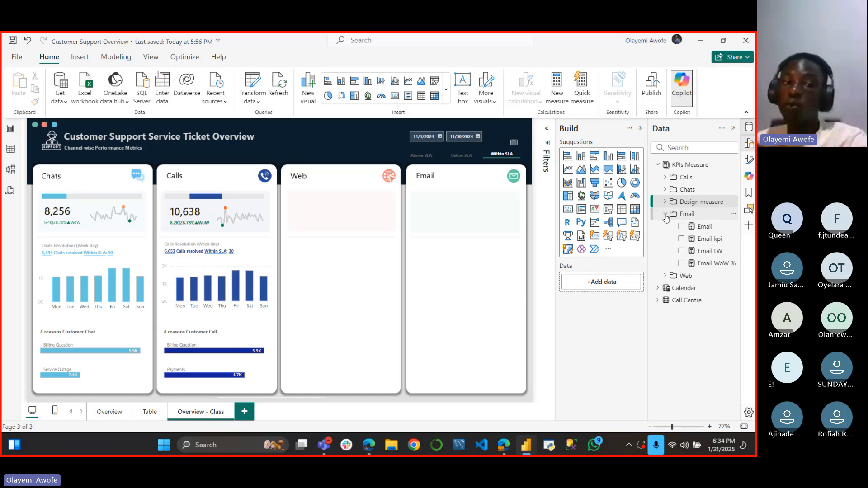
{"action": "left_click", "coordinate": [666, 215]}
Step: Examine the DAX formulas of the Web, Web kpi, Web LW and Web WoW % measures, and close the formula
{"action": "left_click", "coordinate": [666, 226]}
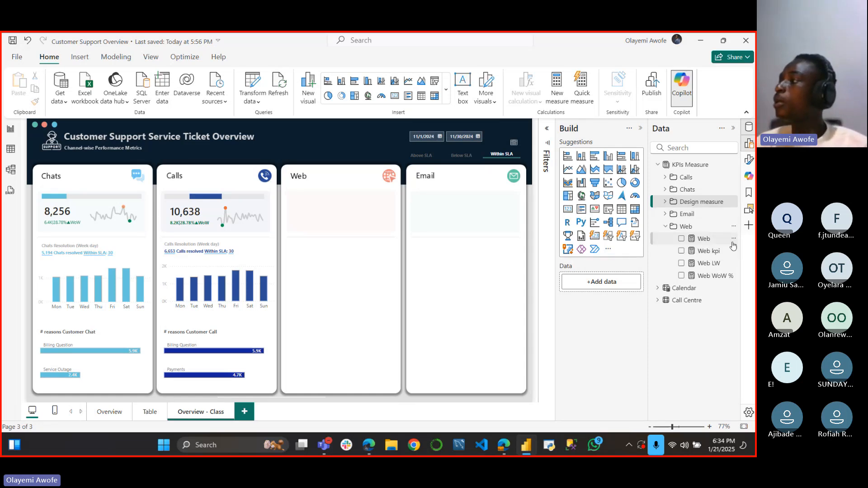
{"action": "left_click", "coordinate": [704, 239]}
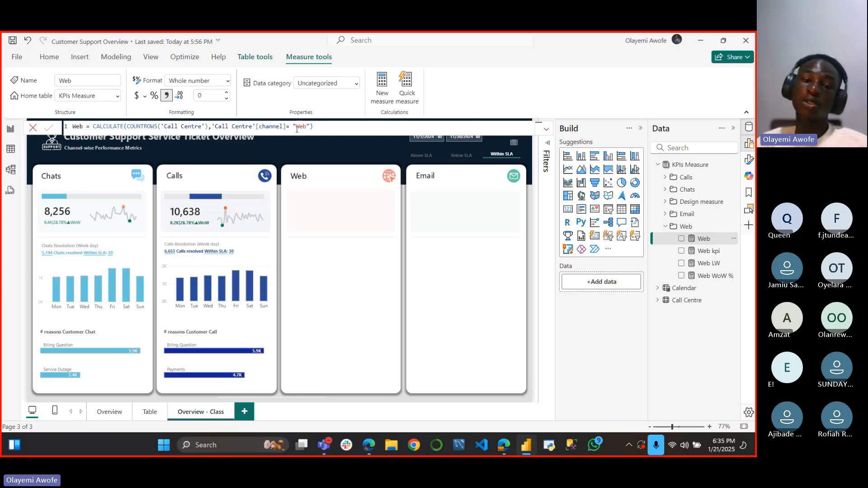
{"action": "left_click", "coordinate": [705, 251]}
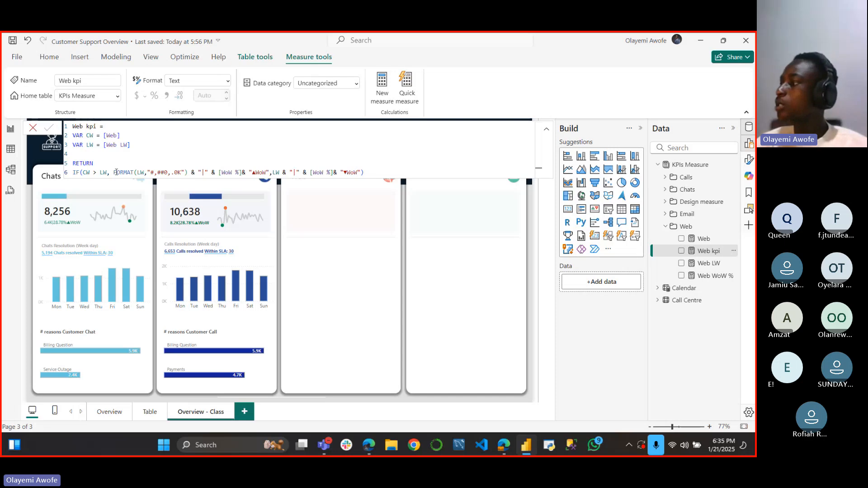
{"action": "left_click", "coordinate": [708, 263]}
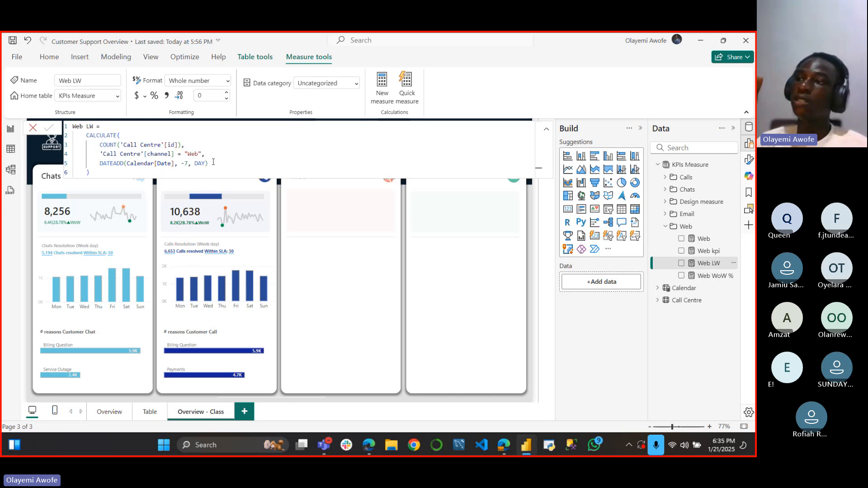
{"action": "left_click", "coordinate": [721, 275]}
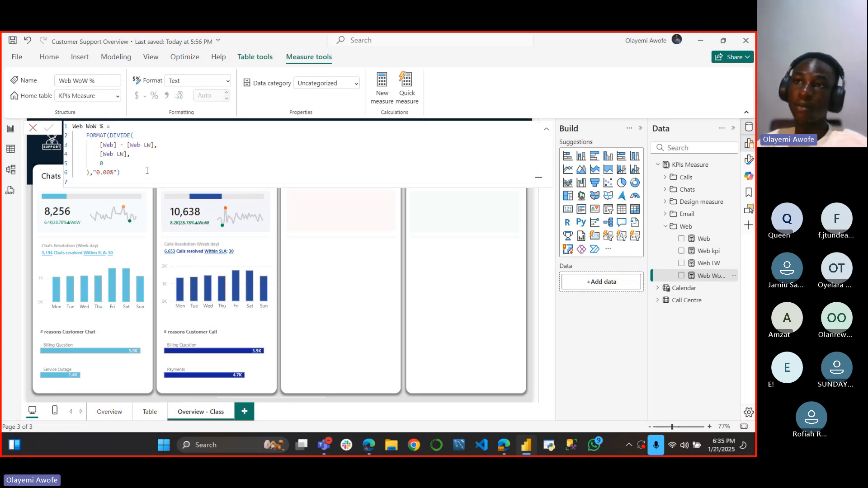
{"action": "left_click", "coordinate": [31, 129]}
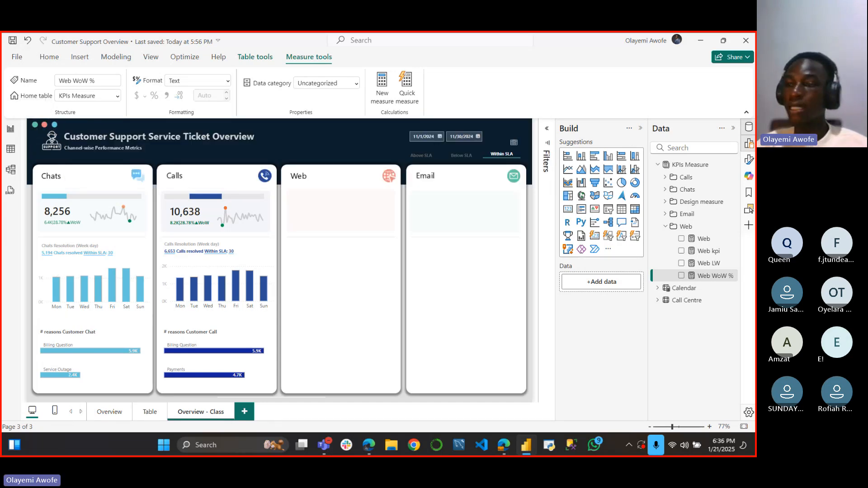
Step: Add a Card (new) visual over the tinted KPI area of the Web section and populate it with the Web measure
{"action": "left_click", "coordinate": [68, 218]}
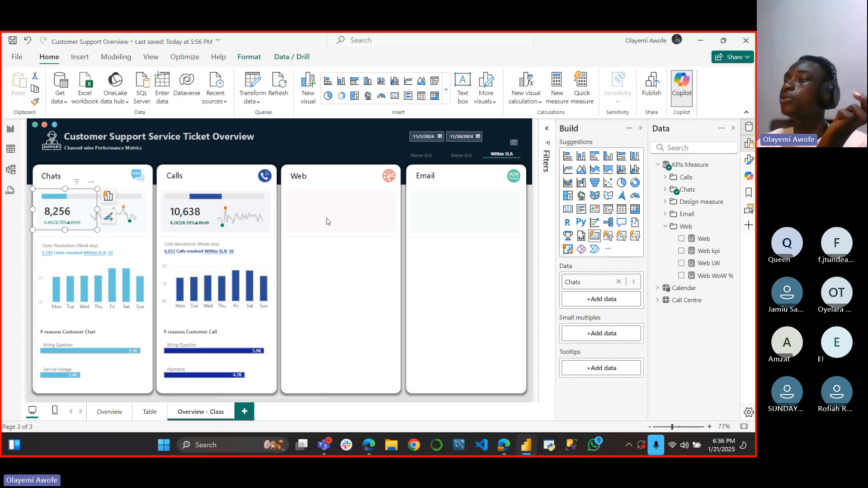
{"action": "left_click", "coordinate": [430, 224]}
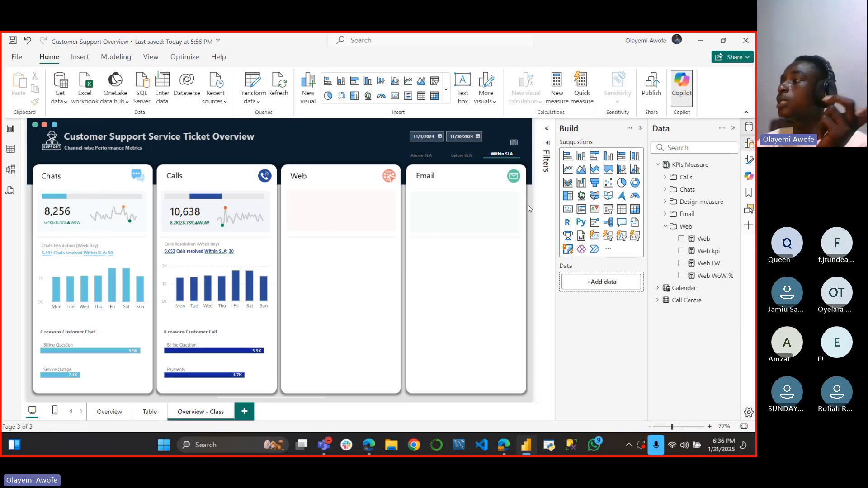
{"action": "left_click", "coordinate": [595, 236]}
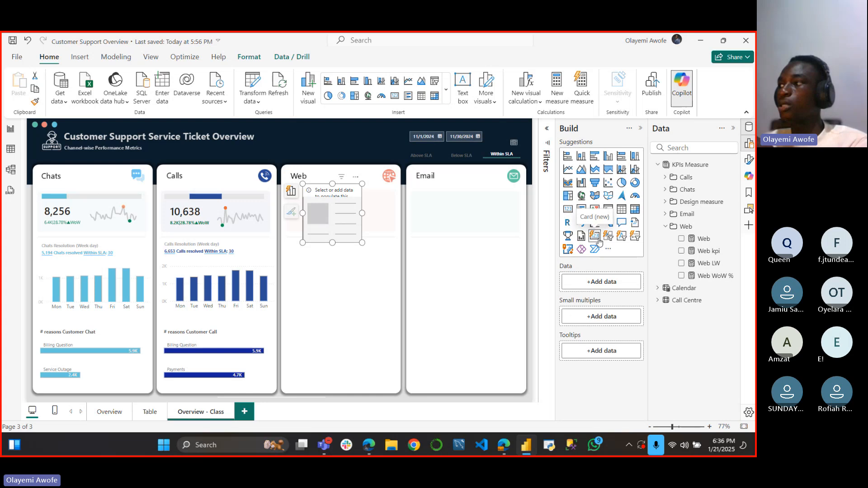
{"action": "left_click_drag", "start_coordinate": [343, 206], "coordinate": [326, 211]}
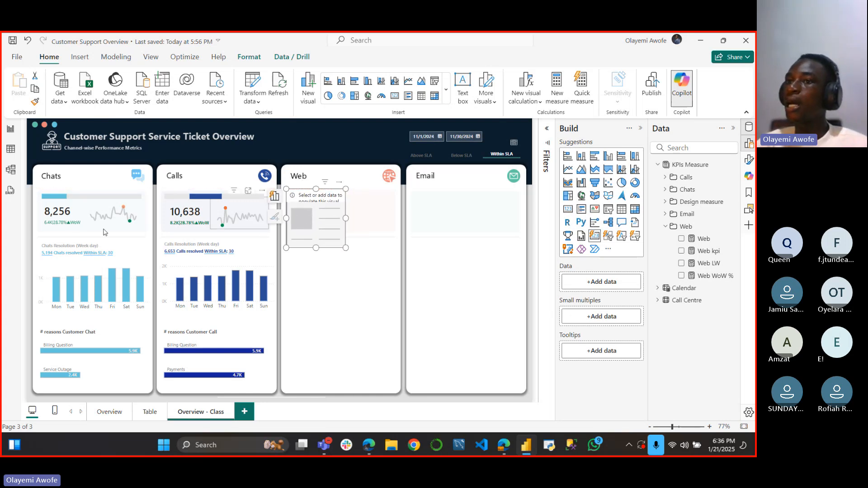
{"action": "left_click", "coordinate": [682, 240]}
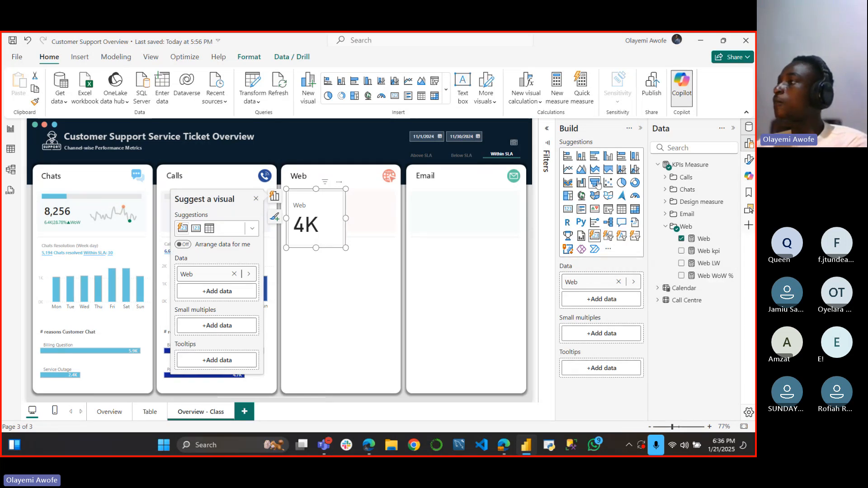
Step: Turn off the background of the Web card in its size and style formatting
{"action": "left_click", "coordinate": [640, 128]}
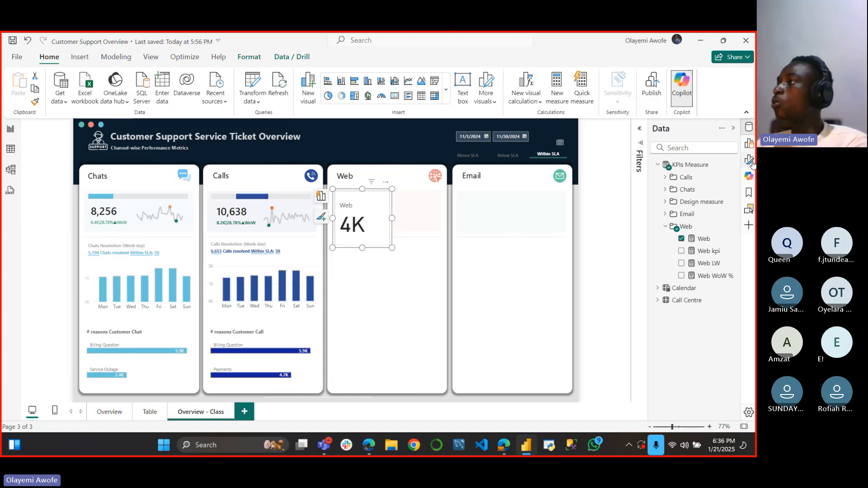
{"action": "left_click", "coordinate": [748, 159]}
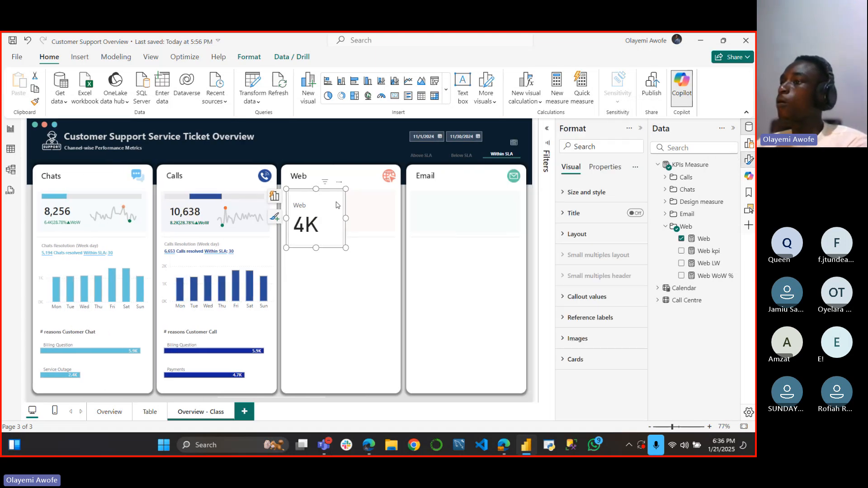
{"action": "left_click", "coordinate": [622, 193]}
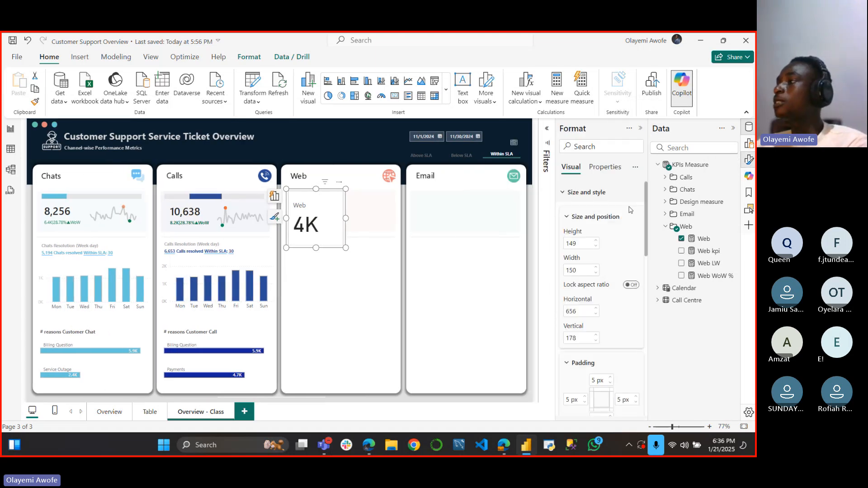
{"action": "scroll", "coordinate": [641, 226], "scroll_direction": "down", "scroll_amount": 4}
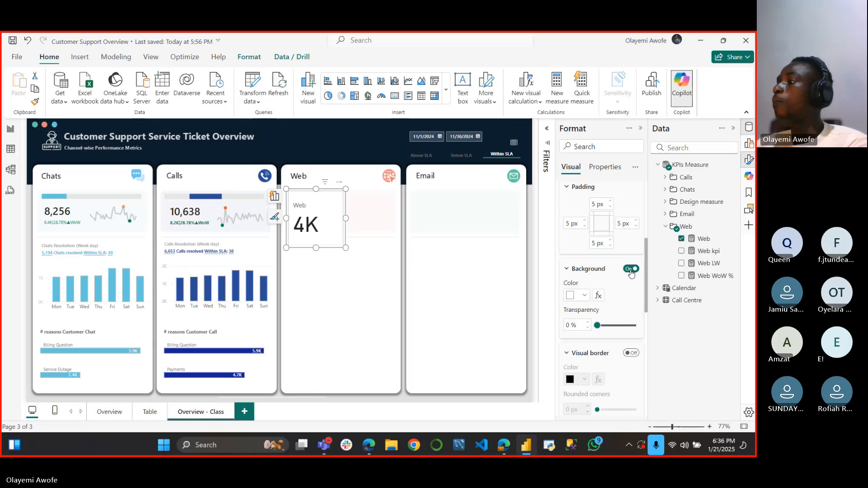
{"action": "left_click_drag", "start_coordinate": [645, 257], "coordinate": [646, 190]}
{"action": "left_click", "coordinate": [571, 216]}
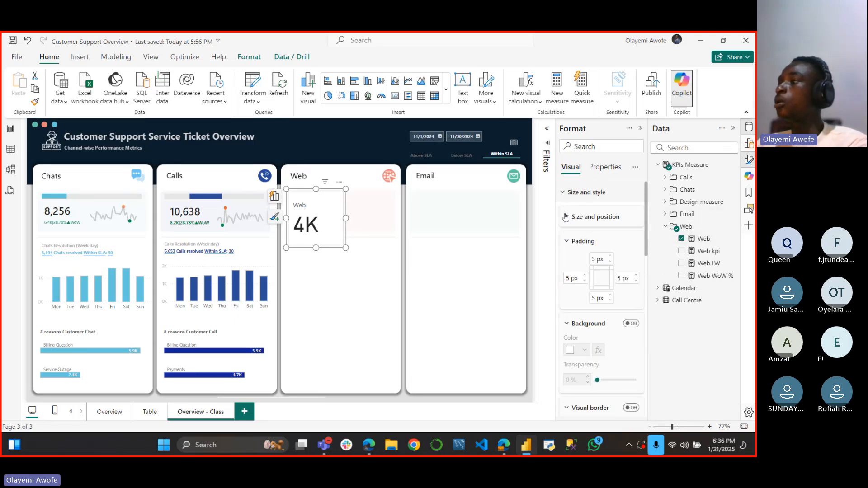
{"action": "left_click", "coordinate": [568, 193]}
{"action": "left_click", "coordinate": [570, 213]}
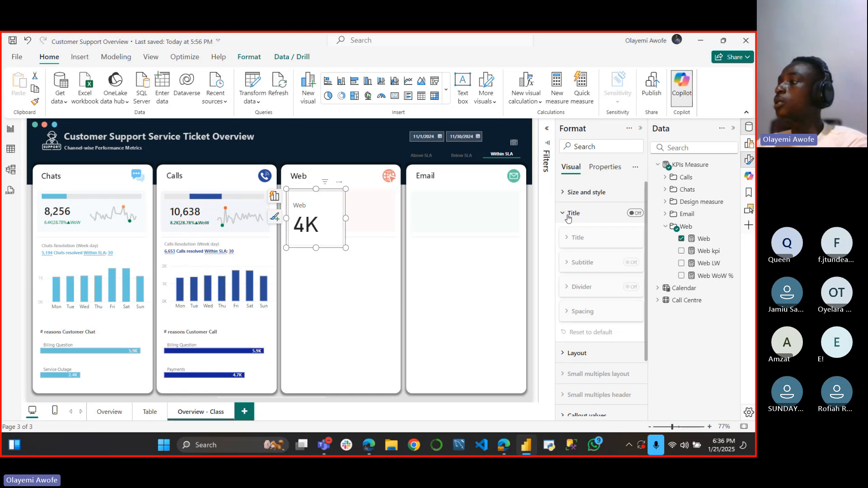
{"action": "left_click", "coordinate": [570, 212]}
{"action": "left_click", "coordinate": [574, 235]}
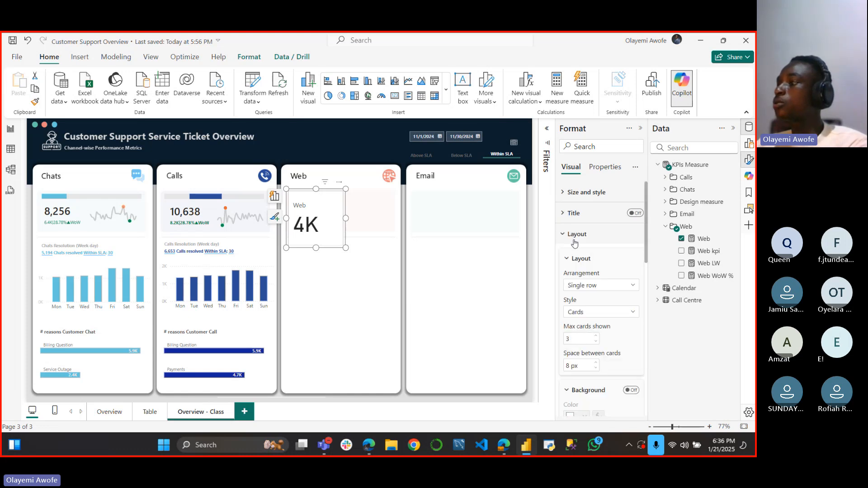
{"action": "left_click", "coordinate": [571, 236]}
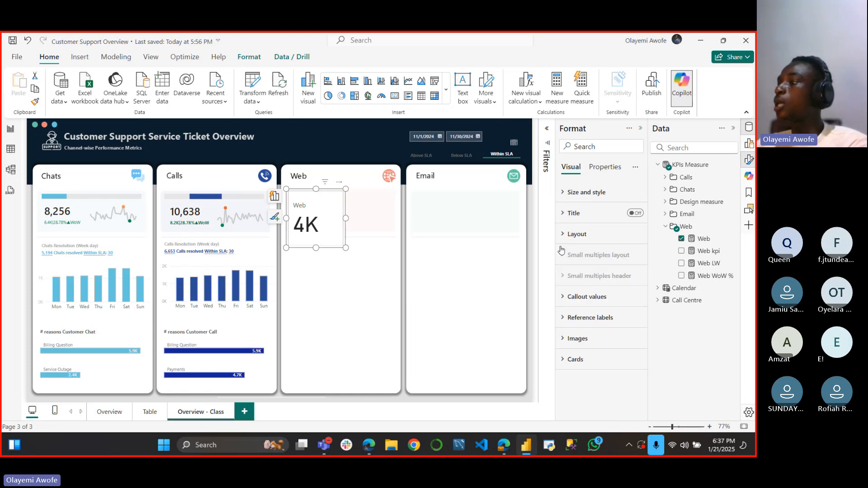
Step: Set the Web card's callout value font to Segoe UI Semibold, matching the Calls card
{"action": "left_click", "coordinate": [564, 298]}
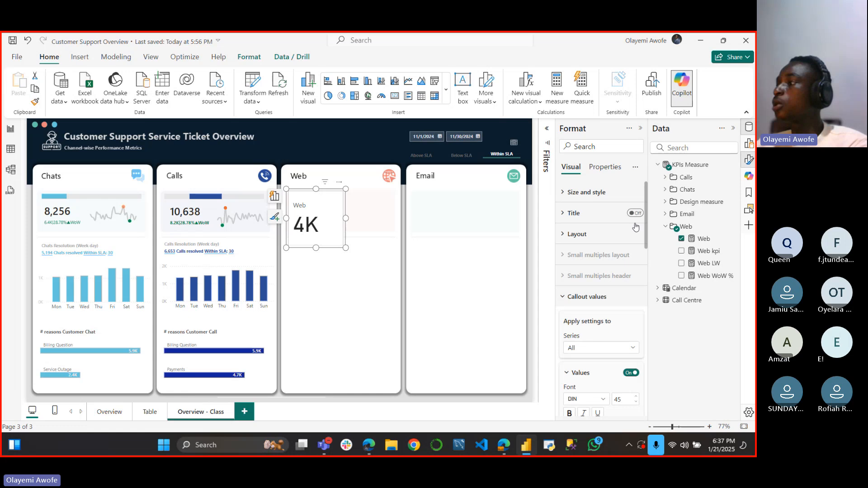
{"action": "left_click_drag", "start_coordinate": [645, 217], "coordinate": [639, 266]}
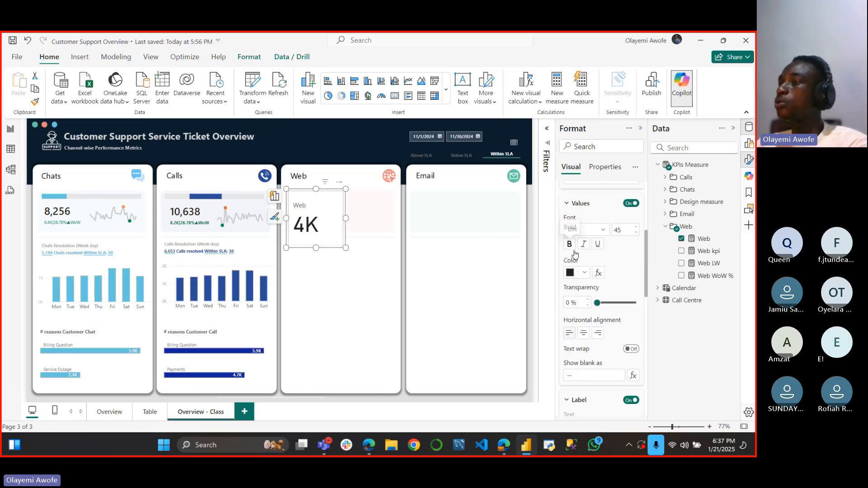
{"action": "left_click", "coordinate": [196, 216]}
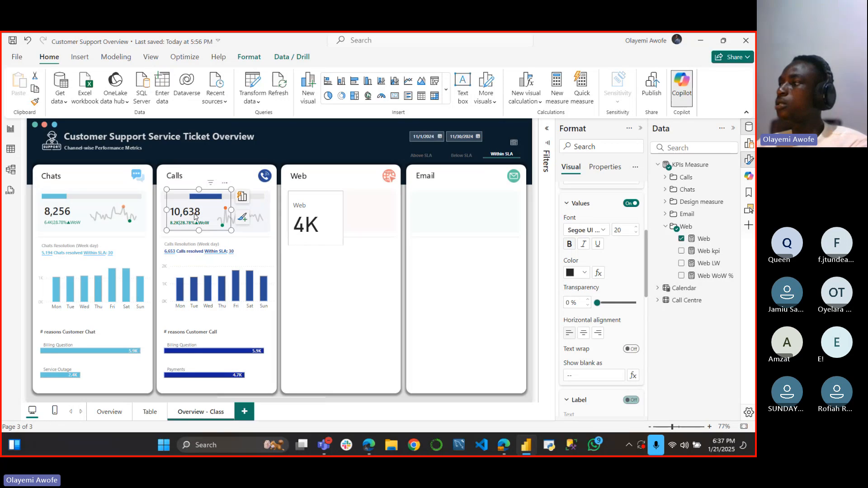
{"action": "left_click", "coordinate": [313, 226]}
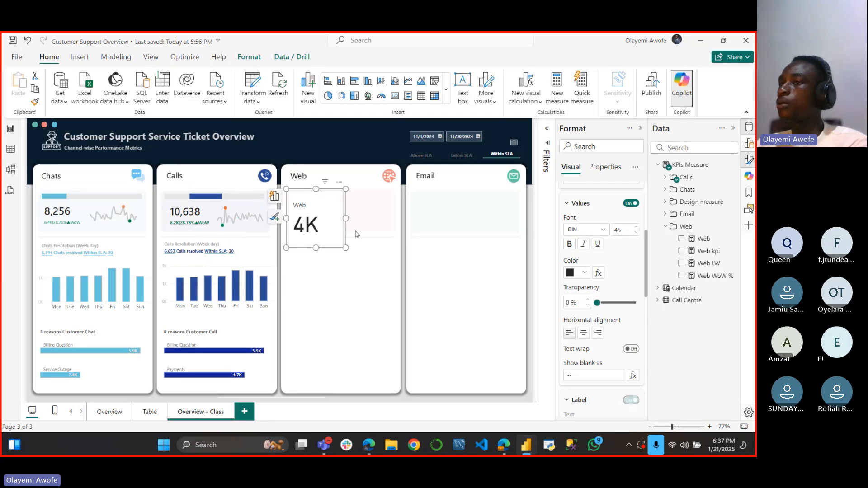
{"action": "left_click", "coordinate": [590, 230]}
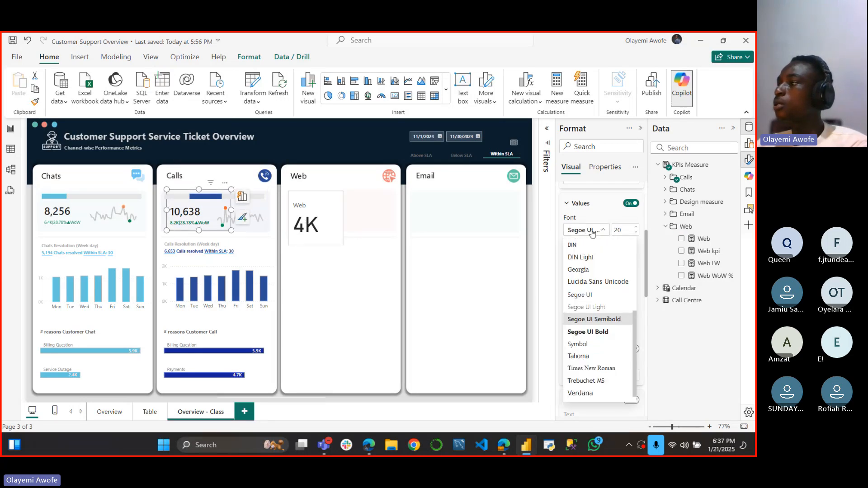
{"action": "left_click", "coordinate": [338, 225]}
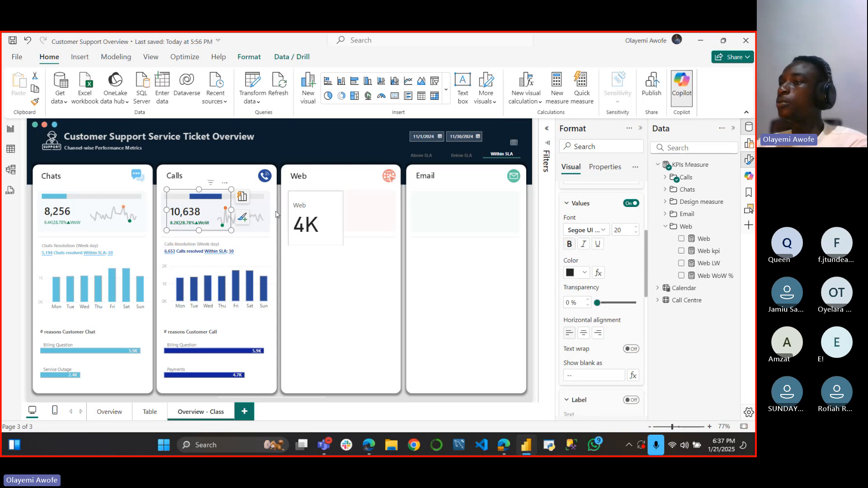
{"action": "left_click", "coordinate": [307, 210]}
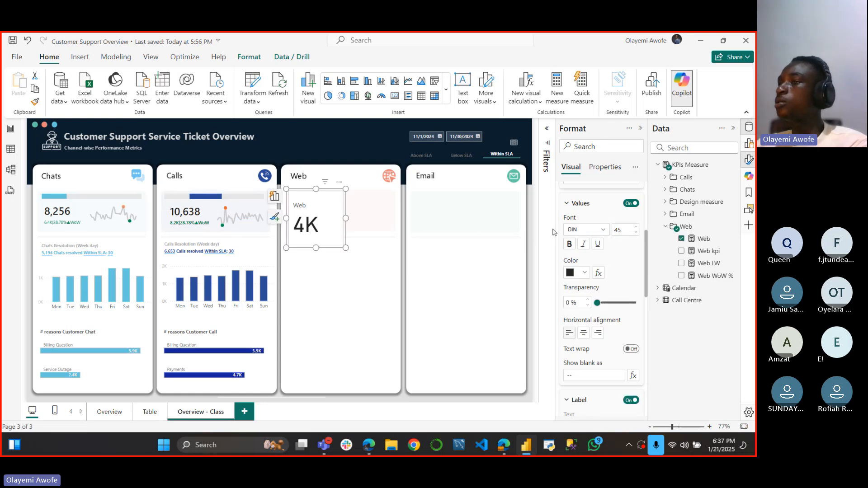
{"action": "left_click", "coordinate": [603, 230]}
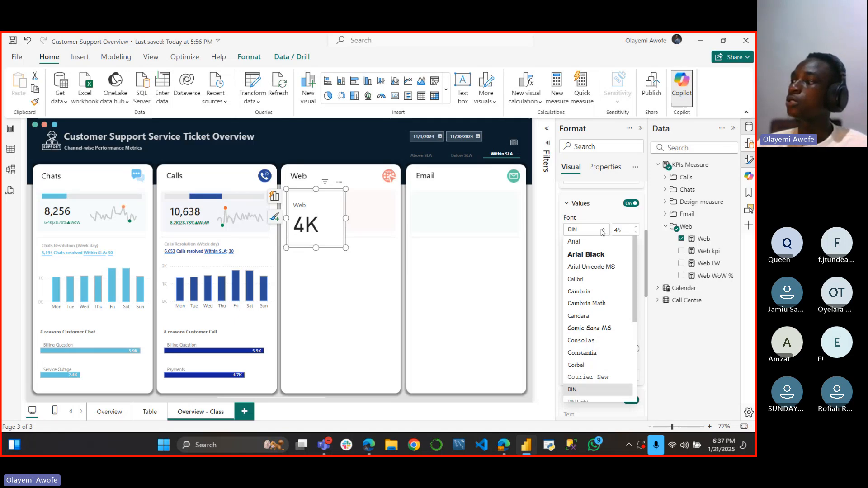
{"action": "left_click", "coordinate": [579, 233]}
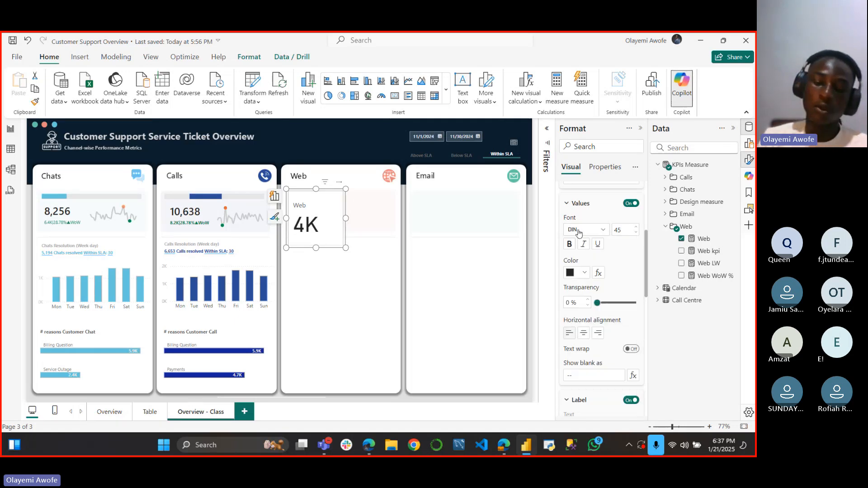
{"action": "left_click", "coordinate": [579, 232]}
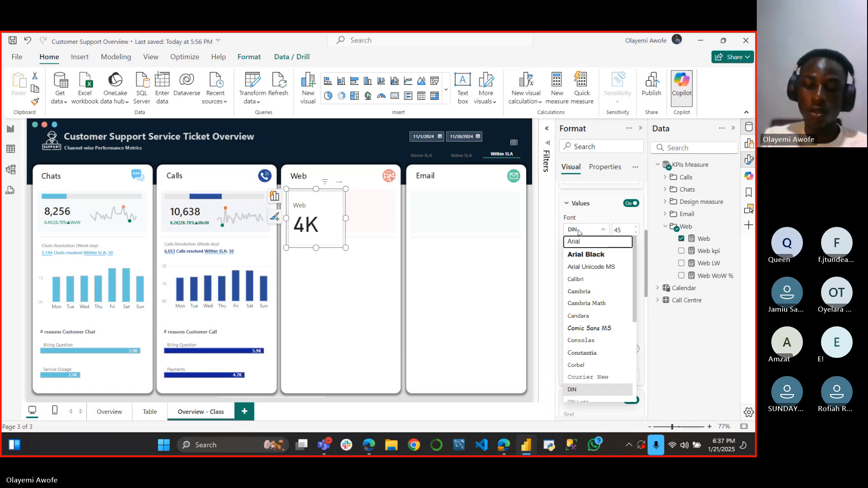
{"action": "key", "text": "s"}
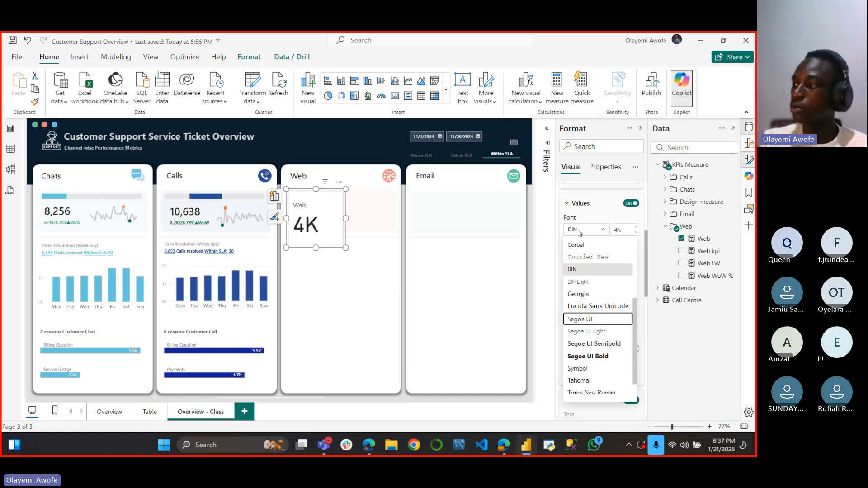
{"action": "left_click", "coordinate": [608, 347]}
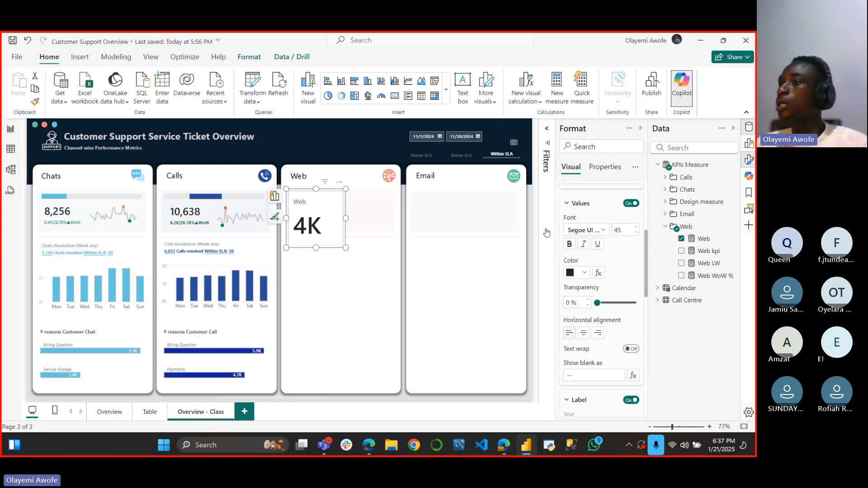
Step: Set the Web card's callout value font size to 20, matching the Calls card
{"action": "left_click", "coordinate": [190, 217]}
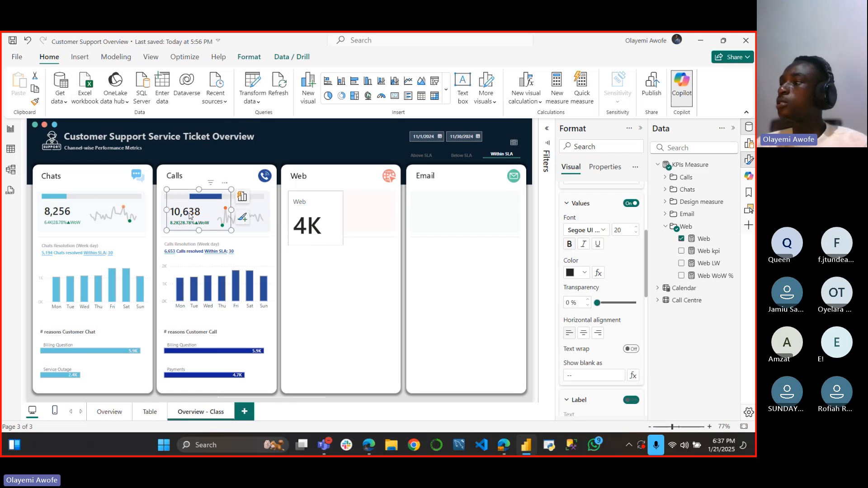
{"action": "left_click", "coordinate": [339, 225]}
{"action": "double_click", "coordinate": [623, 229]}
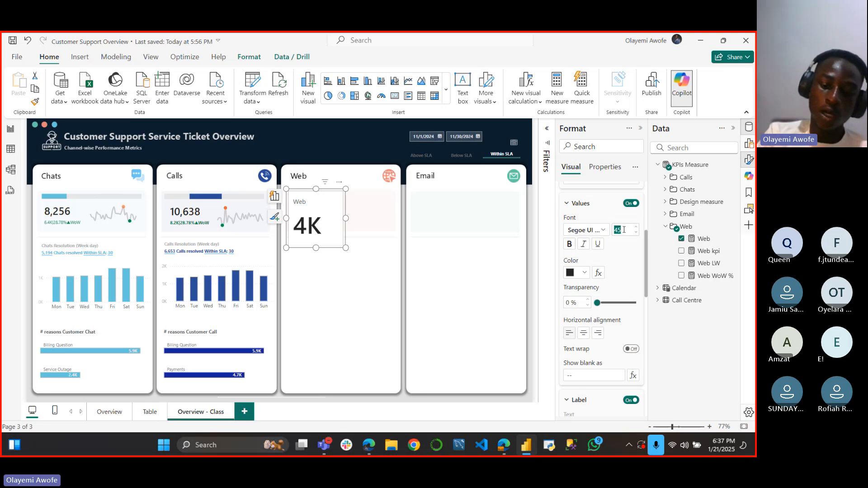
{"action": "type", "text": "20"}
{"action": "key", "text": "Return"}
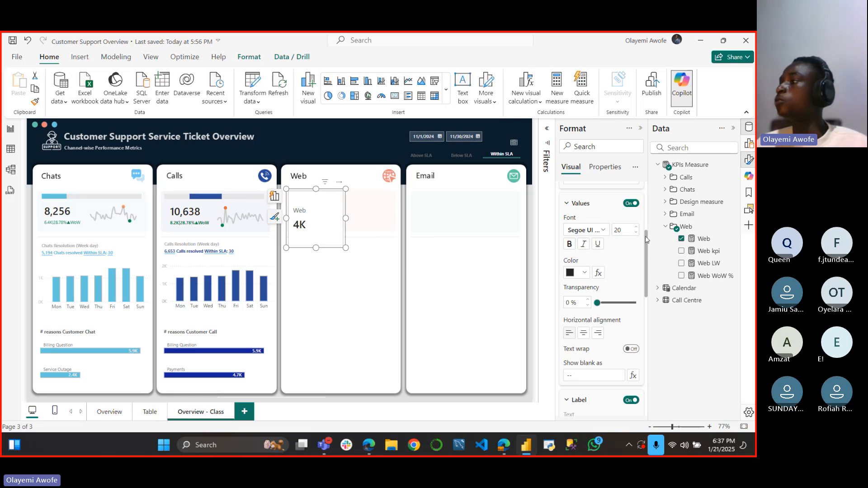
Step: Examine the Web card's callout value settings, including its value, label and layout options
{"action": "left_click_drag", "start_coordinate": [644, 236], "coordinate": [635, 280]}
{"action": "scroll", "coordinate": [595, 268], "scroll_direction": "up", "scroll_amount": 1}
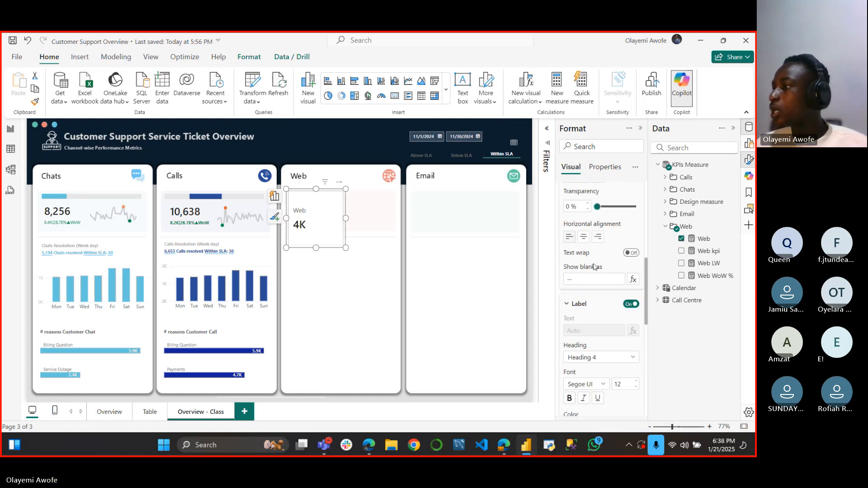
{"action": "scroll", "coordinate": [595, 269], "scroll_direction": "up", "scroll_amount": 1}
{"action": "scroll", "coordinate": [595, 269], "scroll_direction": "down", "scroll_amount": 1}
{"action": "scroll", "coordinate": [595, 274], "scroll_direction": "down", "scroll_amount": 1}
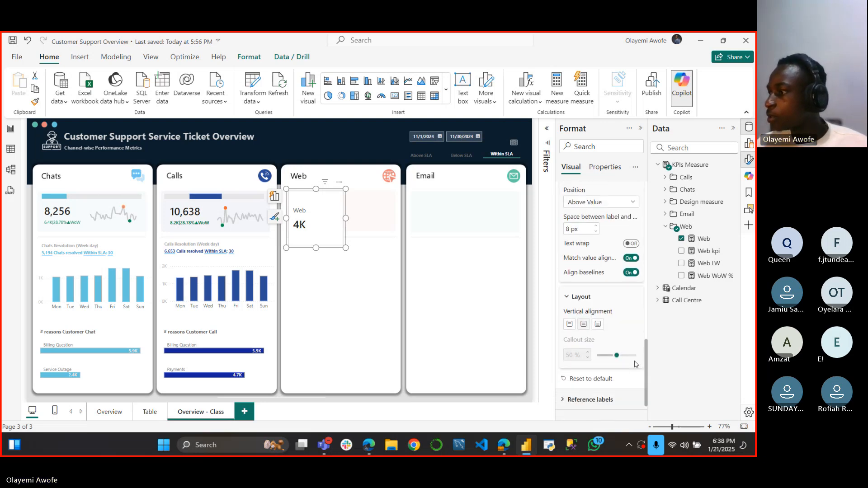
{"action": "scroll", "coordinate": [635, 376], "scroll_direction": "up", "scroll_amount": 1}
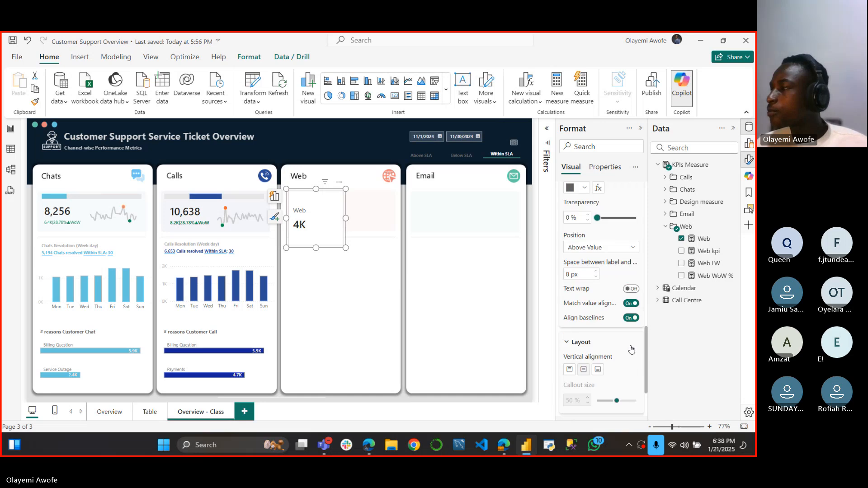
{"action": "scroll", "coordinate": [632, 349], "scroll_direction": "up", "scroll_amount": 3}
{"action": "scroll", "coordinate": [632, 293], "scroll_direction": "up", "scroll_amount": 3}
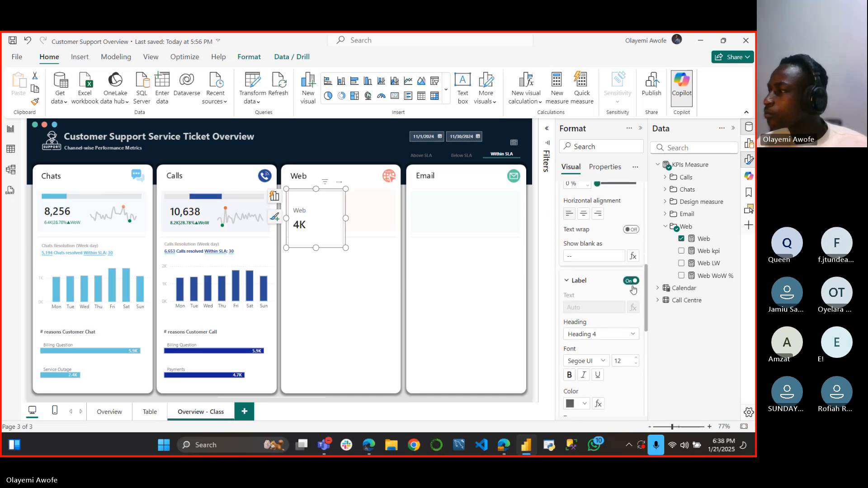
{"action": "scroll", "coordinate": [637, 271], "scroll_direction": "up", "scroll_amount": 2}
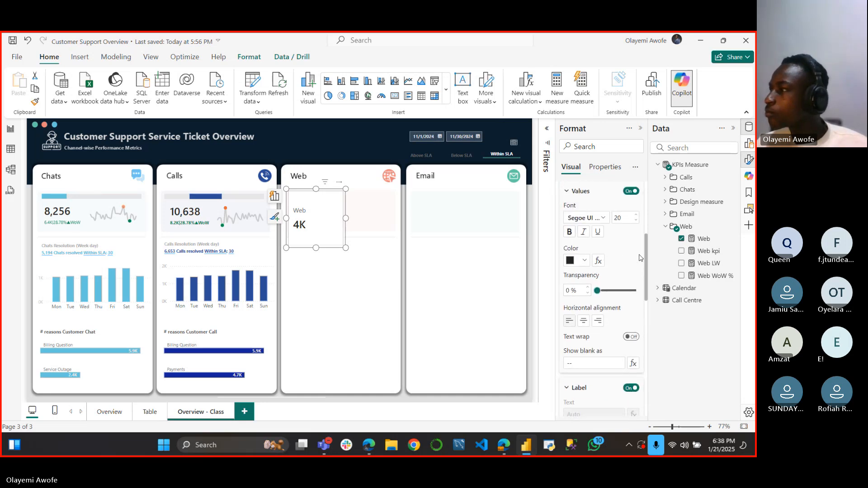
{"action": "scroll", "coordinate": [641, 255], "scroll_direction": "up", "scroll_amount": 1}
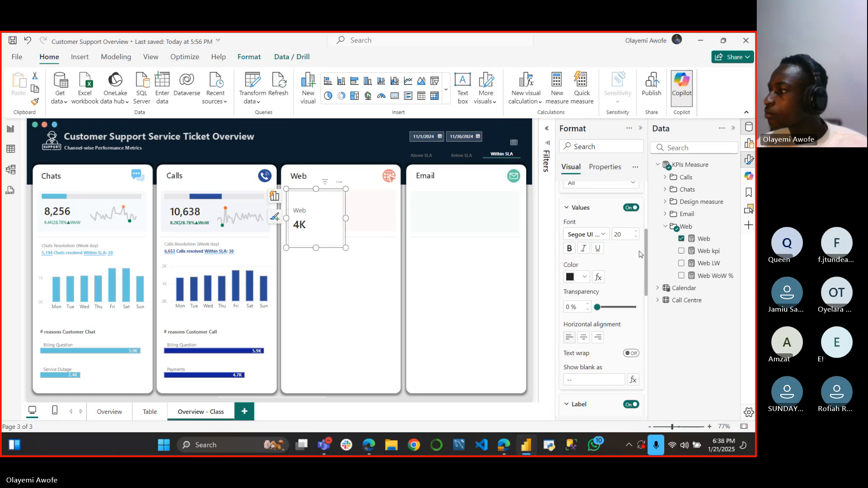
{"action": "scroll", "coordinate": [641, 254], "scroll_direction": "down", "scroll_amount": 4}
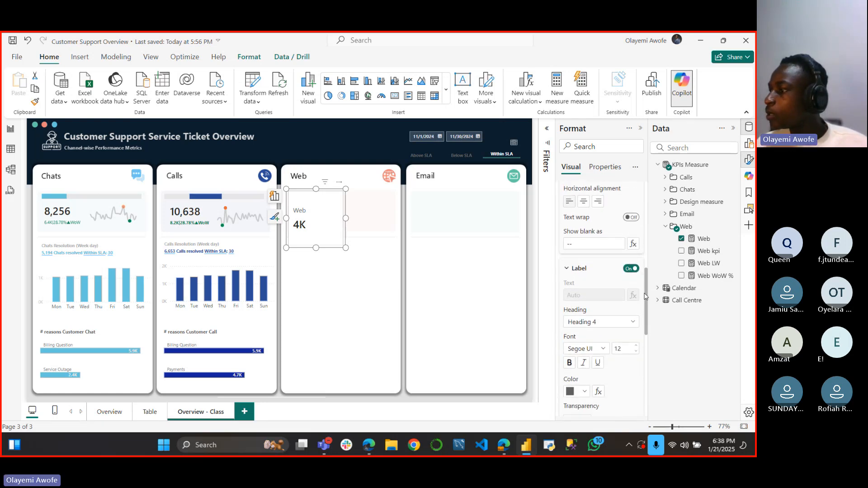
{"action": "left_click_drag", "start_coordinate": [645, 296], "coordinate": [648, 228]}
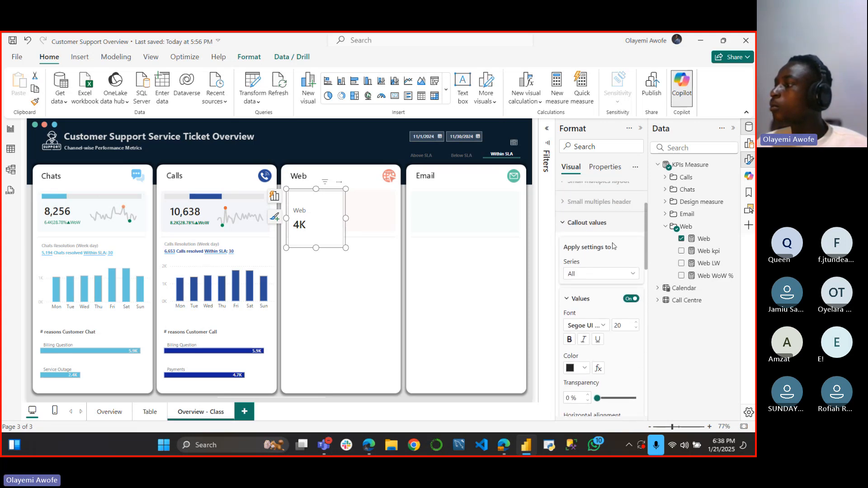
{"action": "left_click", "coordinate": [566, 224]}
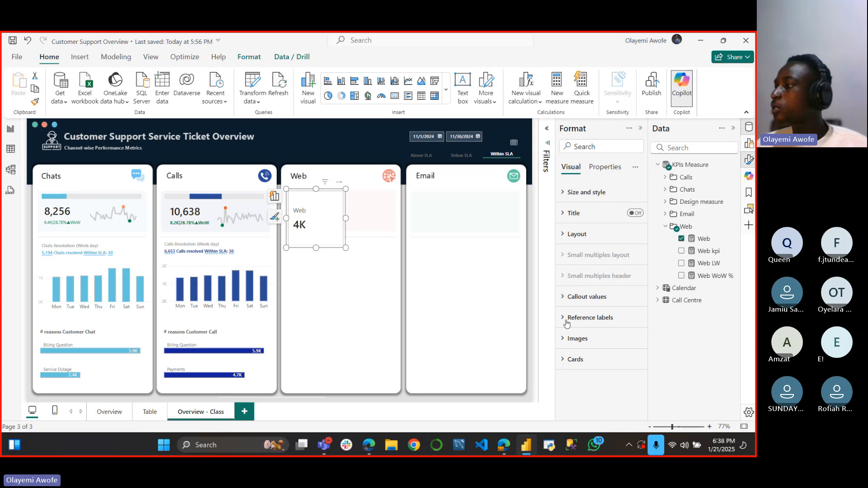
{"action": "left_click", "coordinate": [585, 297]}
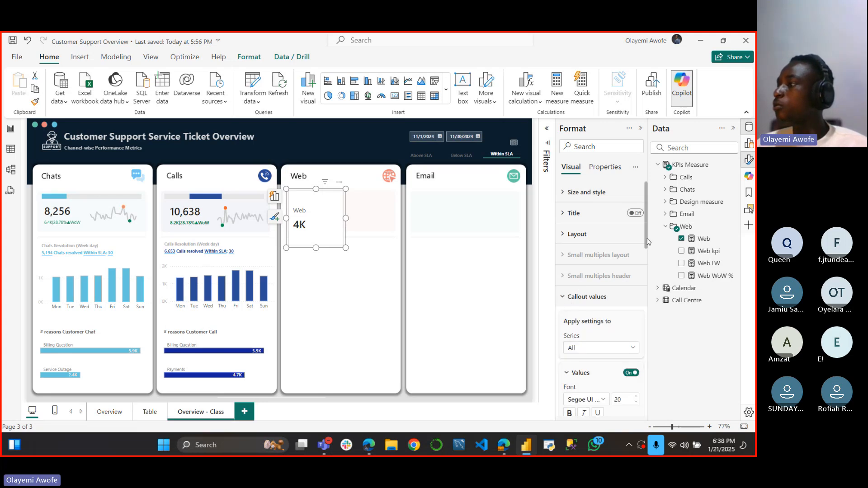
{"action": "left_click_drag", "start_coordinate": [647, 243], "coordinate": [637, 332]}
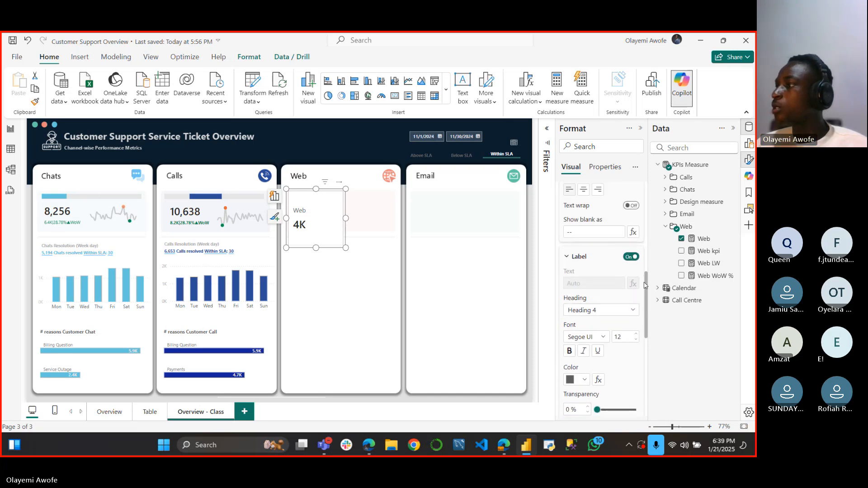
{"action": "left_click_drag", "start_coordinate": [645, 285], "coordinate": [650, 229]}
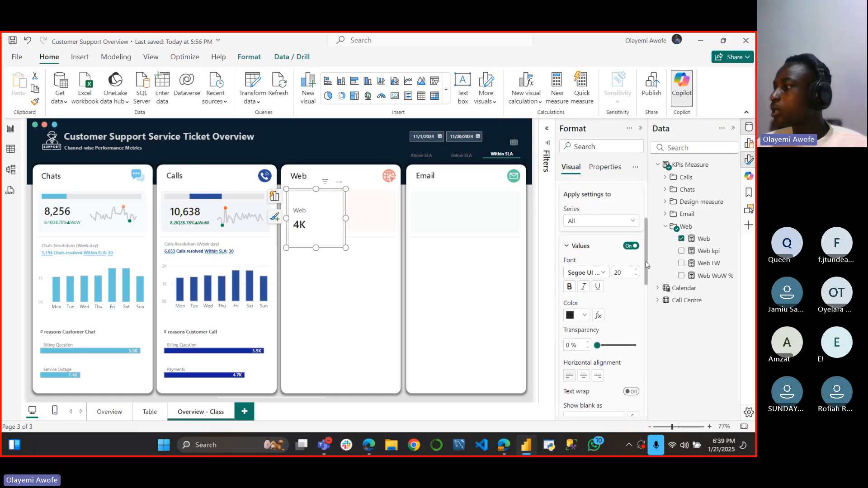
{"action": "left_click_drag", "start_coordinate": [647, 265], "coordinate": [646, 304]}
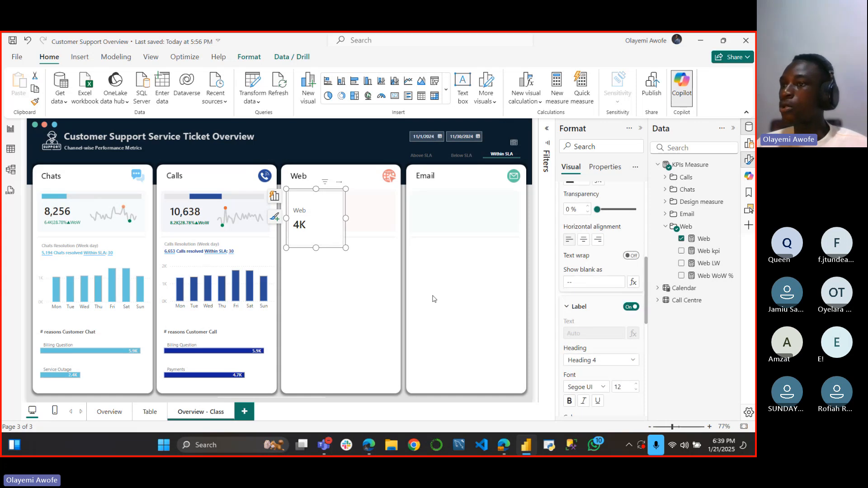
Step: Copy the Calls card's formatting onto the Web card with Format Painter and move the Web card slightly up within its KPI area
{"action": "left_click", "coordinate": [180, 216]}
{"action": "left_click", "coordinate": [34, 101]}
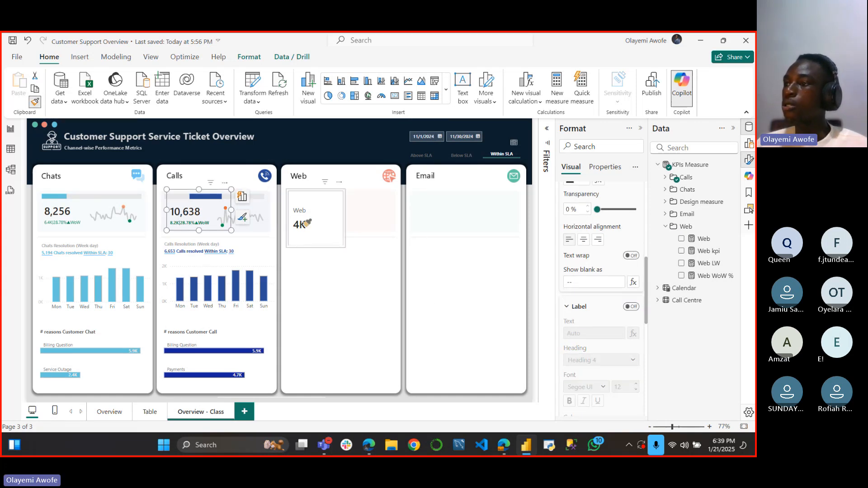
{"action": "left_click", "coordinate": [306, 223]}
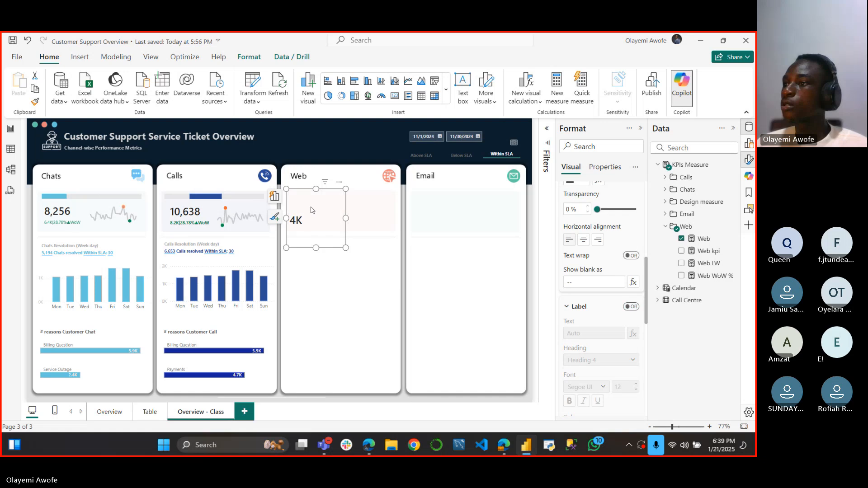
{"action": "left_click_drag", "start_coordinate": [322, 192], "coordinate": [323, 187]}
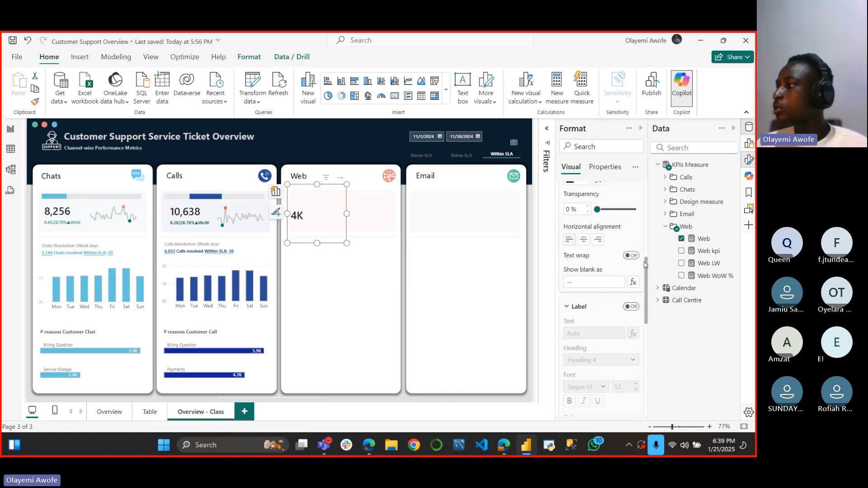
Step: For the Web series' callout value on the Web card, set the display units to None and turn on text wrap
{"action": "left_click_drag", "start_coordinate": [645, 270], "coordinate": [654, 226]}
{"action": "mouse_move", "coordinate": [653, 216]}
{"action": "left_mouse_down"}
{"action": "mouse_move", "coordinate": [632, 364]}
{"action": "mouse_move", "coordinate": [648, 362]}
{"action": "mouse_move", "coordinate": [648, 213]}
{"action": "left_mouse_up"}
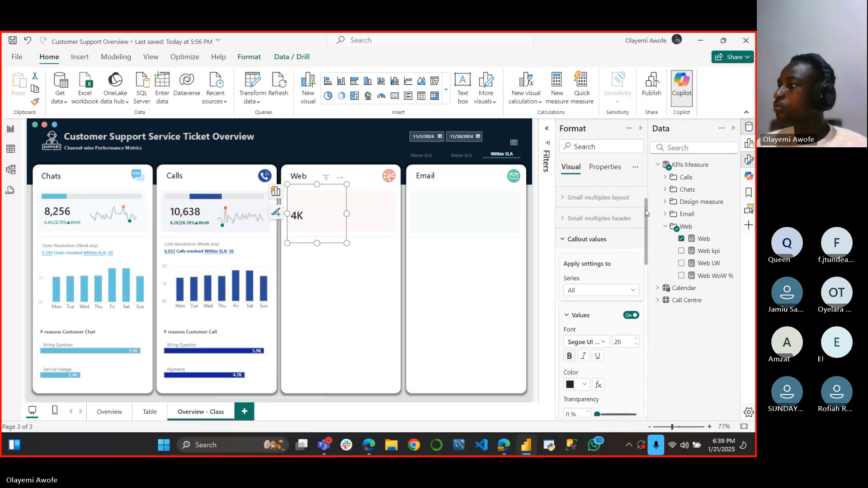
{"action": "left_click", "coordinate": [577, 244]}
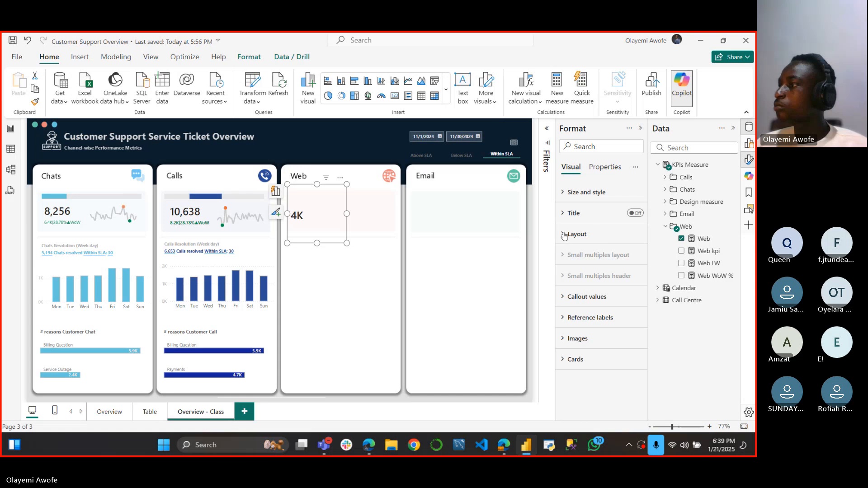
{"action": "left_click", "coordinate": [565, 236]}
{"action": "left_click", "coordinate": [566, 236]}
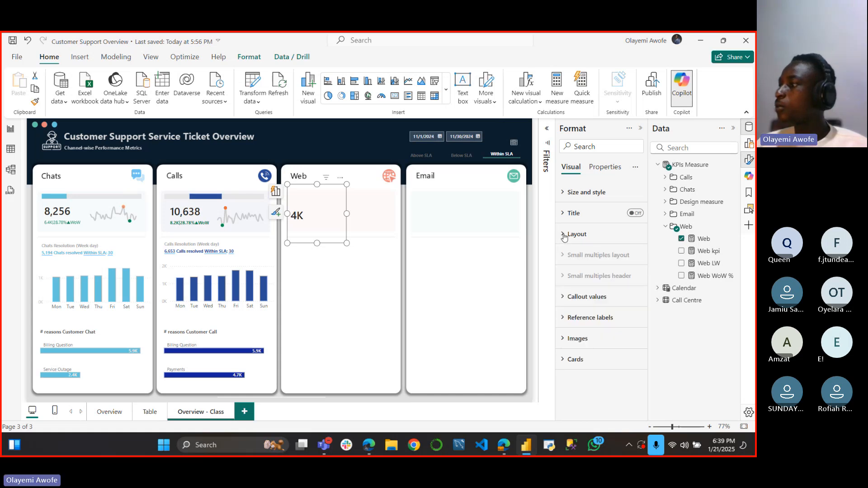
{"action": "left_click", "coordinate": [566, 297]}
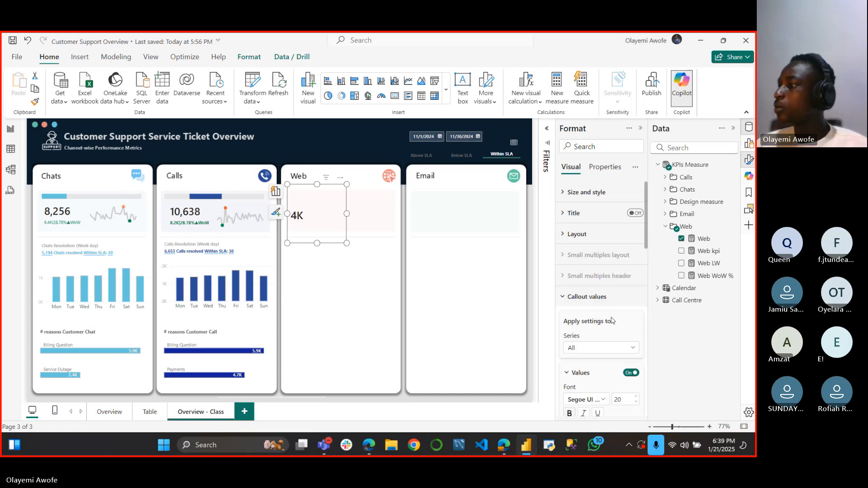
{"action": "left_click", "coordinate": [636, 348]}
{"action": "left_click", "coordinate": [582, 375]}
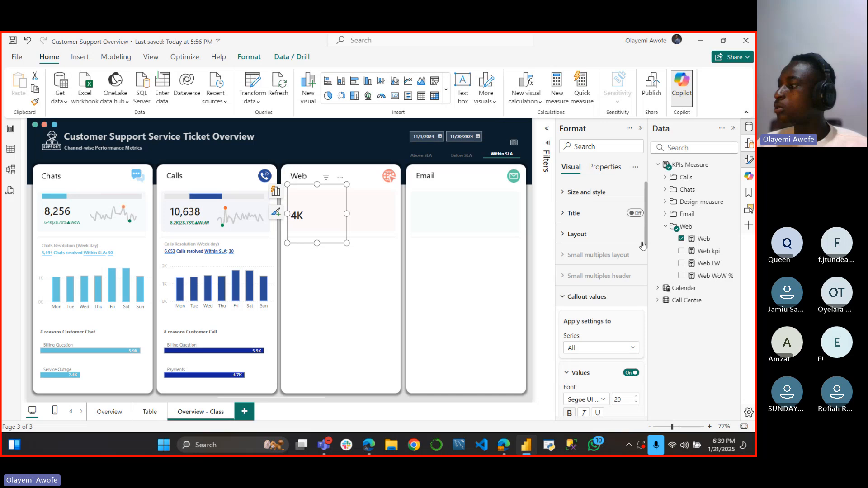
{"action": "left_click_drag", "start_coordinate": [647, 236], "coordinate": [640, 306]}
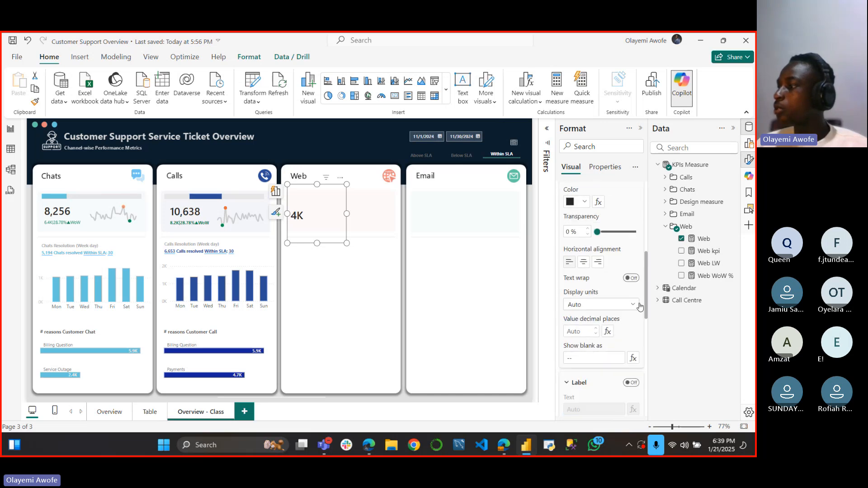
{"action": "scroll", "coordinate": [640, 307], "scroll_direction": "down", "scroll_amount": 1}
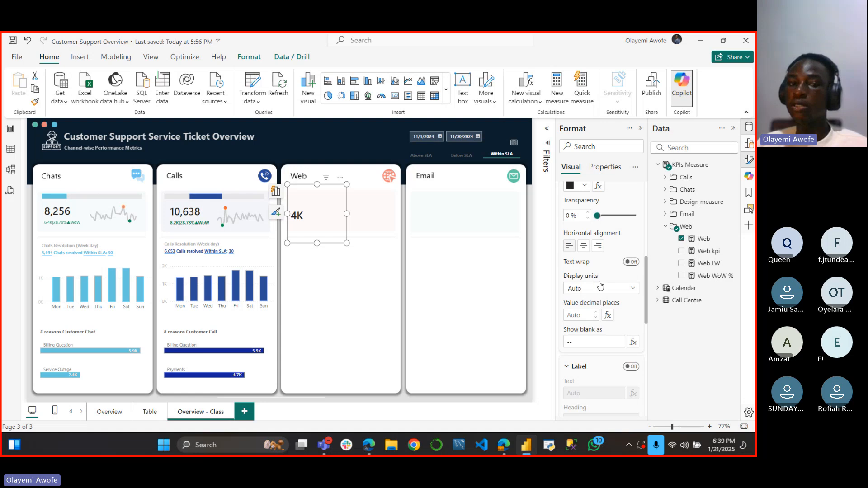
{"action": "left_click", "coordinate": [623, 291]}
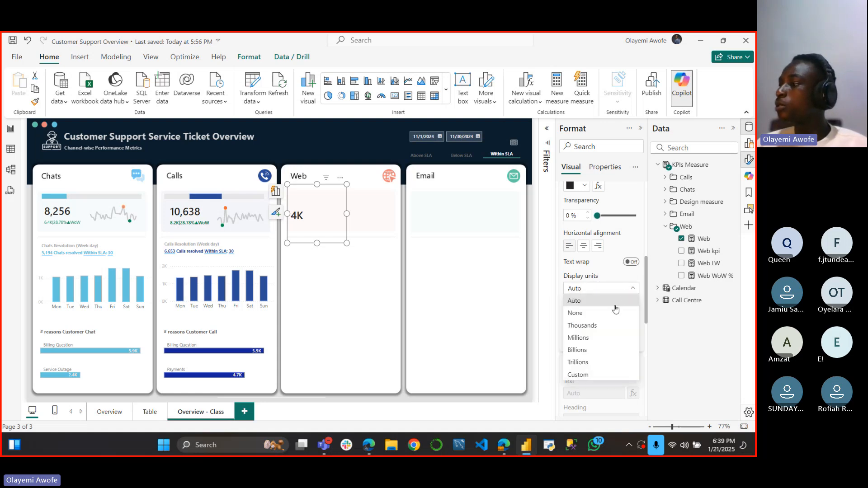
{"action": "left_click", "coordinate": [584, 314]}
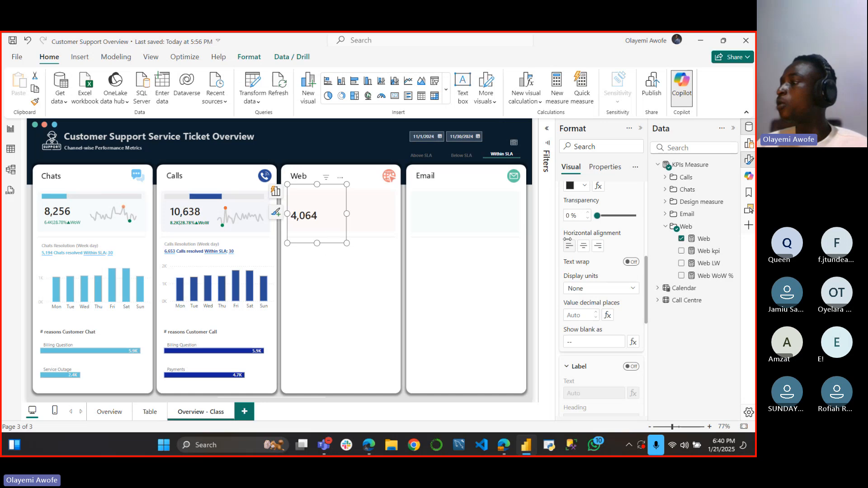
{"action": "left_click", "coordinate": [637, 262]}
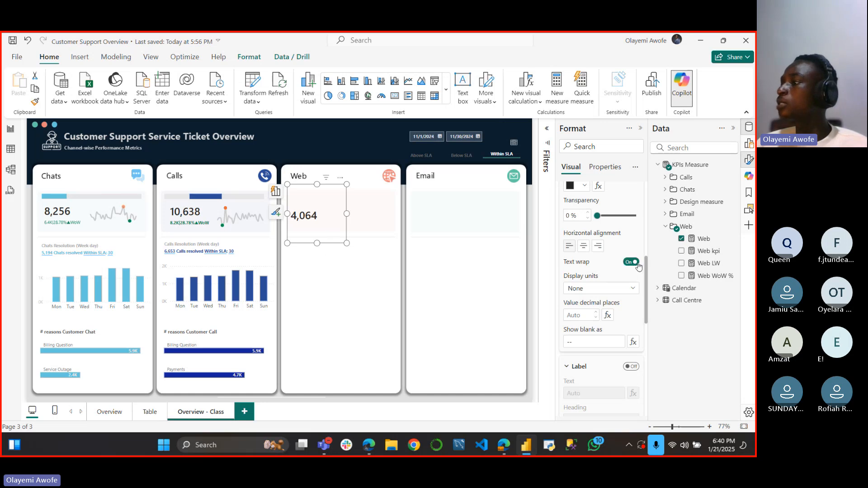
{"action": "scroll", "coordinate": [605, 232], "scroll_direction": "up", "scroll_amount": 5}
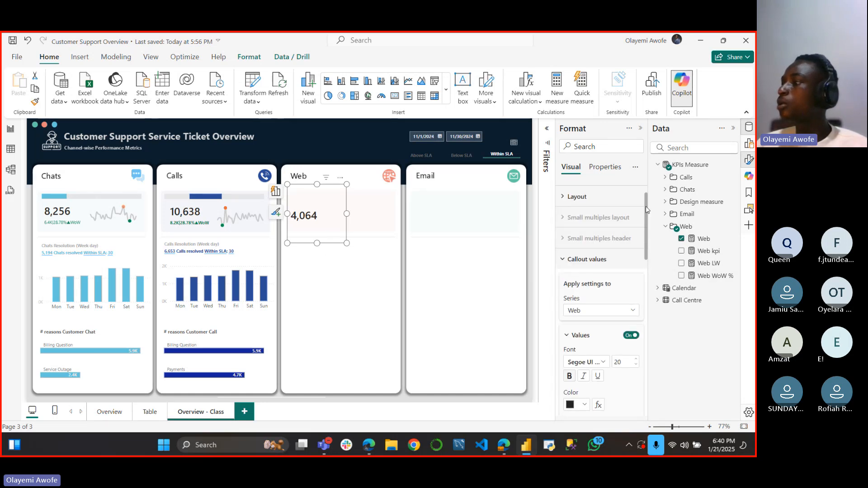
Step: Open the Web card's reference label settings for the Web series
{"action": "left_click", "coordinate": [579, 260]}
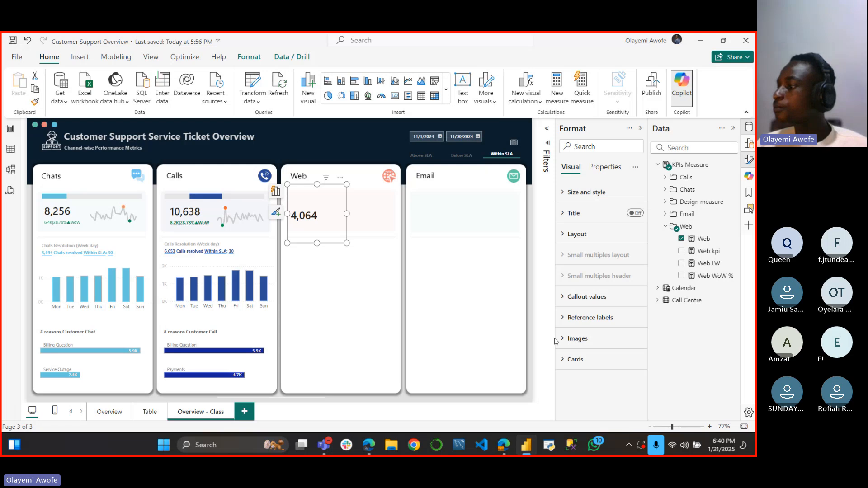
{"action": "left_click", "coordinate": [569, 321]}
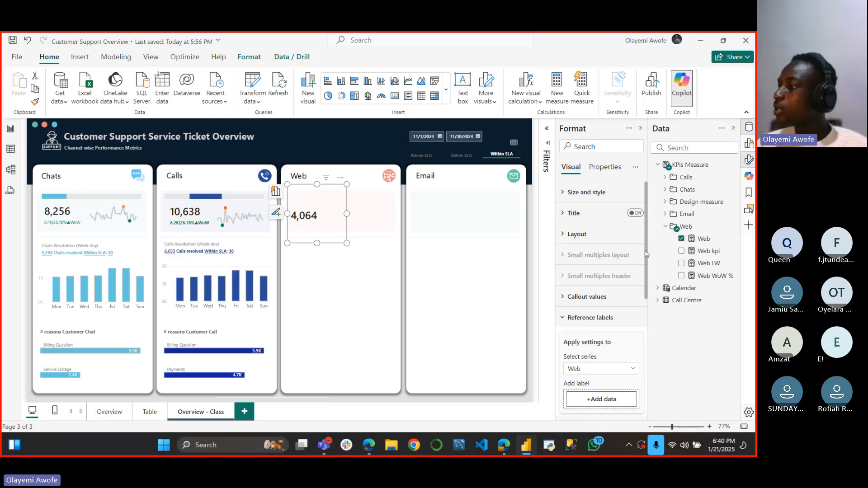
{"action": "scroll", "coordinate": [646, 273], "scroll_direction": "down", "scroll_amount": 1}
{"action": "scroll", "coordinate": [646, 272], "scroll_direction": "down", "scroll_amount": 3}
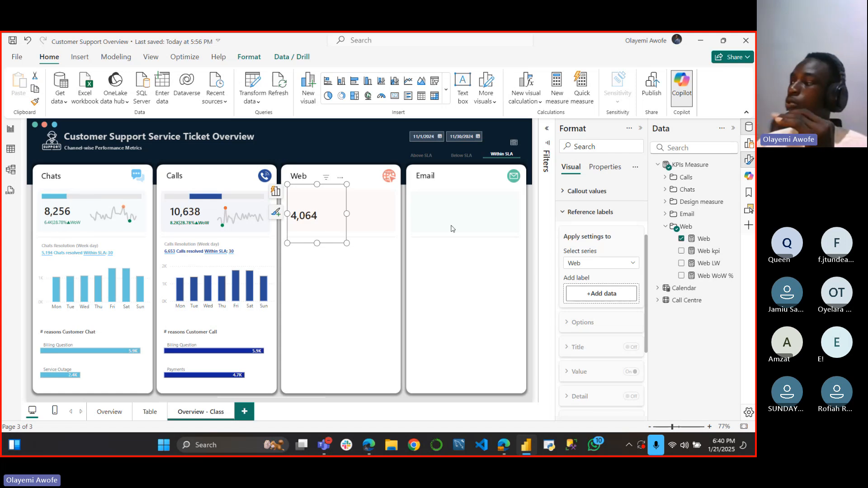
Step: Examine the DAX formulas of the Web WoW %, Web LW and Web kpi measures
{"action": "left_click", "coordinate": [707, 277]}
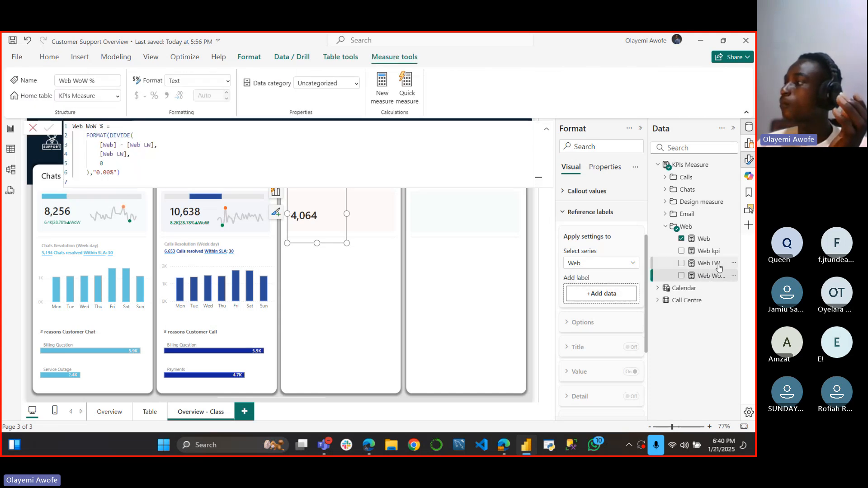
{"action": "left_click", "coordinate": [718, 267]}
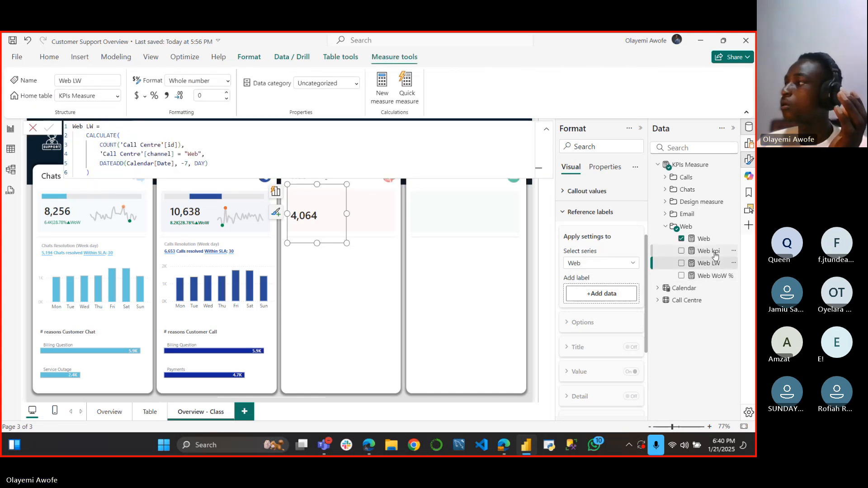
{"action": "left_click", "coordinate": [714, 251]}
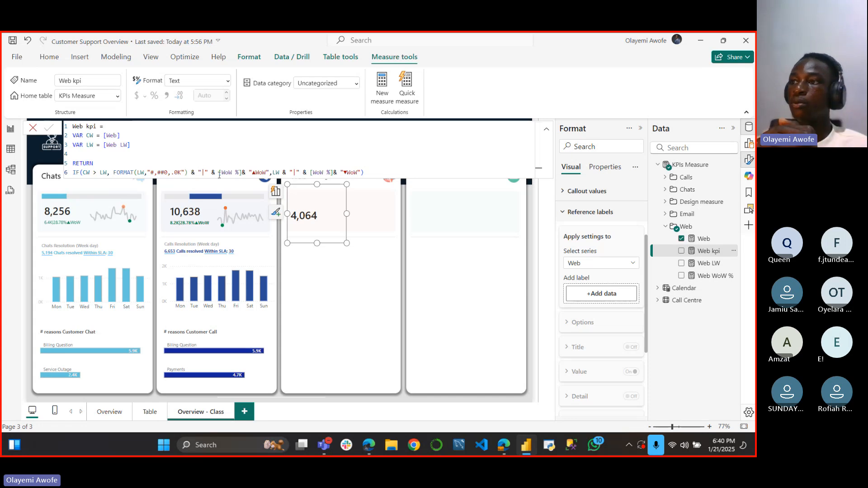
{"action": "double_click", "coordinate": [256, 172]}
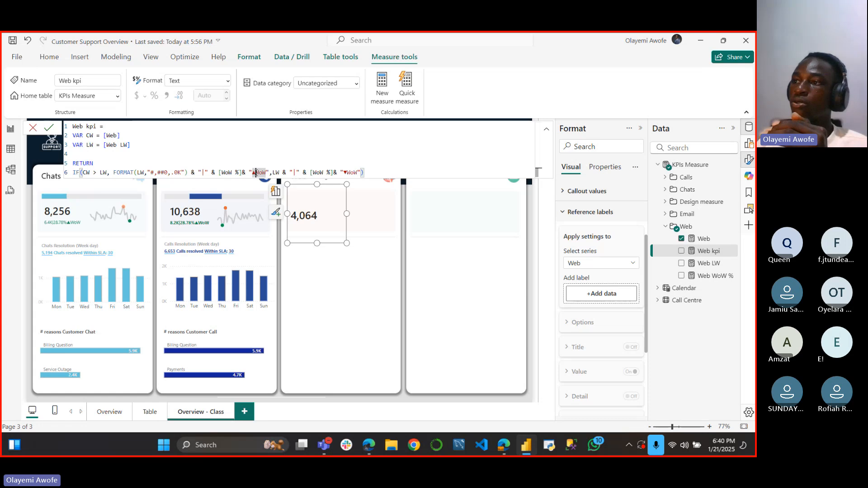
{"action": "left_click", "coordinate": [367, 170]}
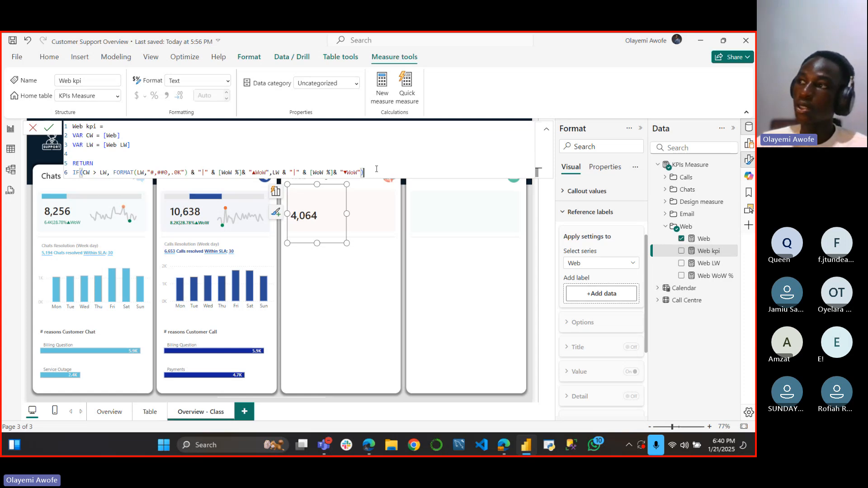
Step: Look through the Windows symbol picker for the up and down triangles used in the Web kpi formula
{"action": "key", "text": "super+period"}
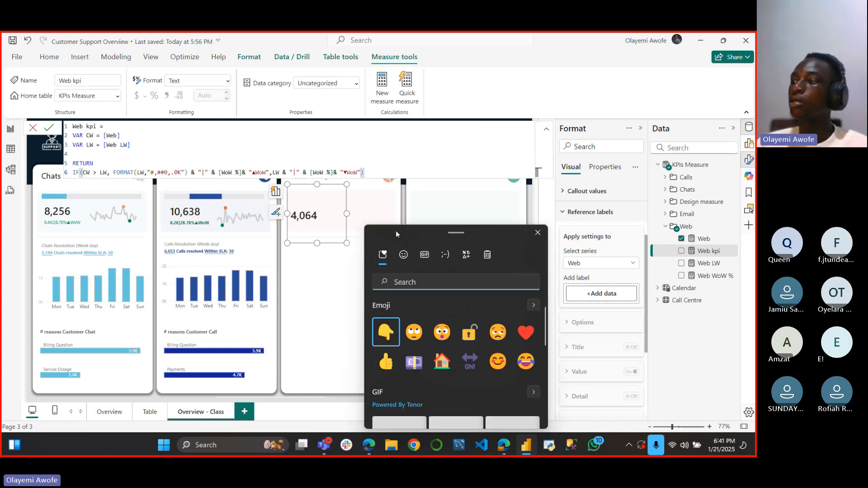
{"action": "left_click", "coordinate": [467, 254]}
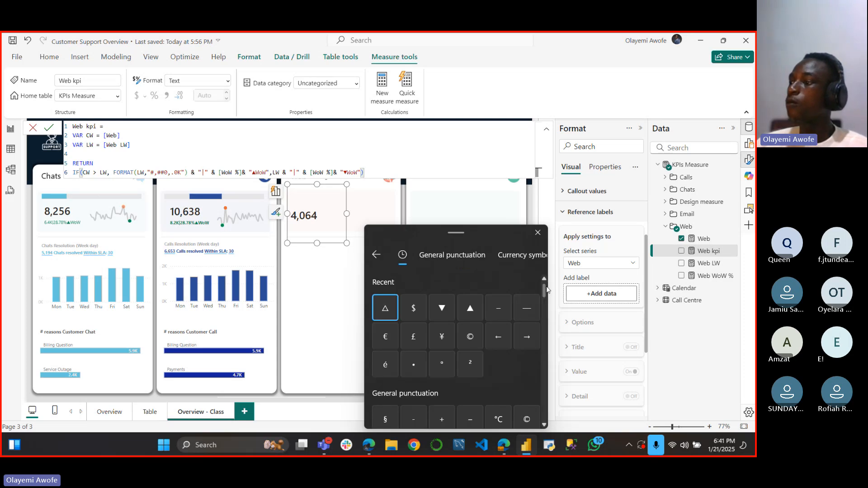
{"action": "left_click_drag", "start_coordinate": [543, 288], "coordinate": [512, 264]}
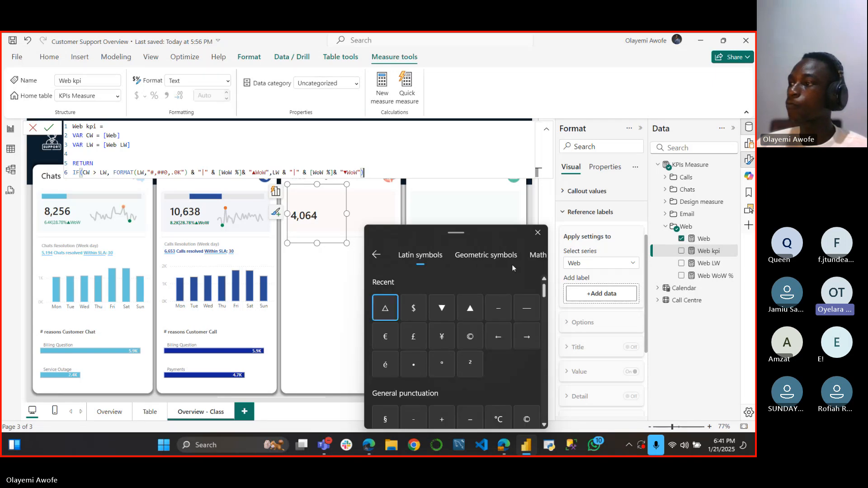
{"action": "left_click", "coordinate": [537, 232]}
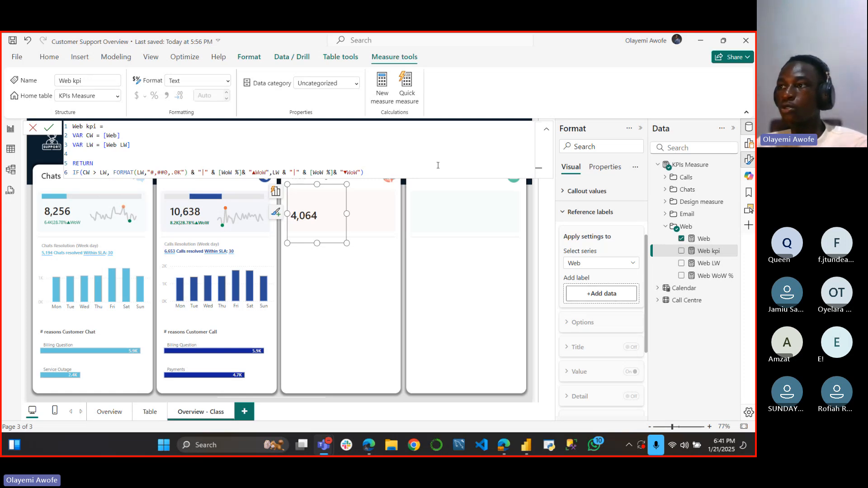
Step: Examine the Web kpi measure's IF expression at a larger text size and close the formula without changes
{"action": "left_click", "coordinate": [385, 154]}
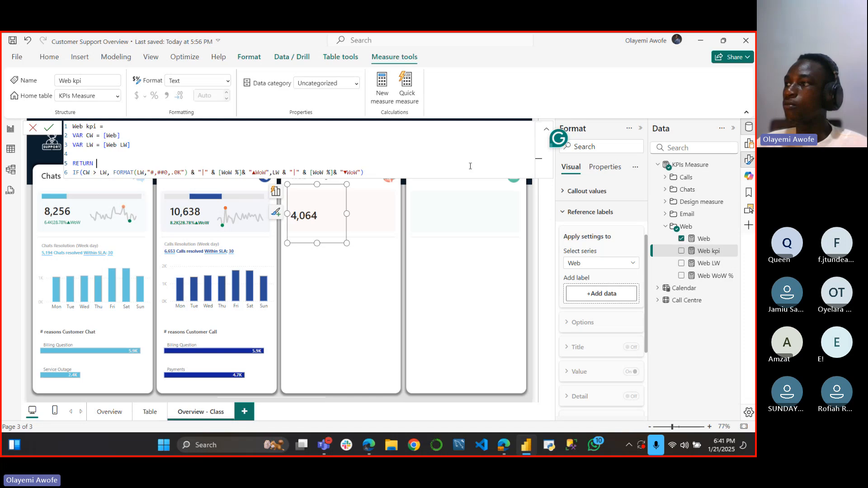
{"action": "key", "text": "Down"}
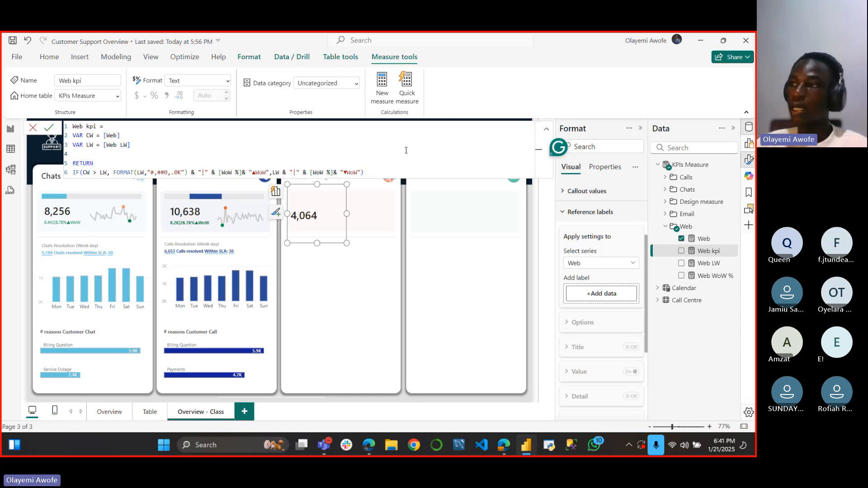
{"action": "scroll", "coordinate": [411, 153], "scroll_direction": "up", "scroll_amount": 2}
{"action": "scroll", "coordinate": [410, 153], "scroll_direction": "up", "scroll_amount": 3}
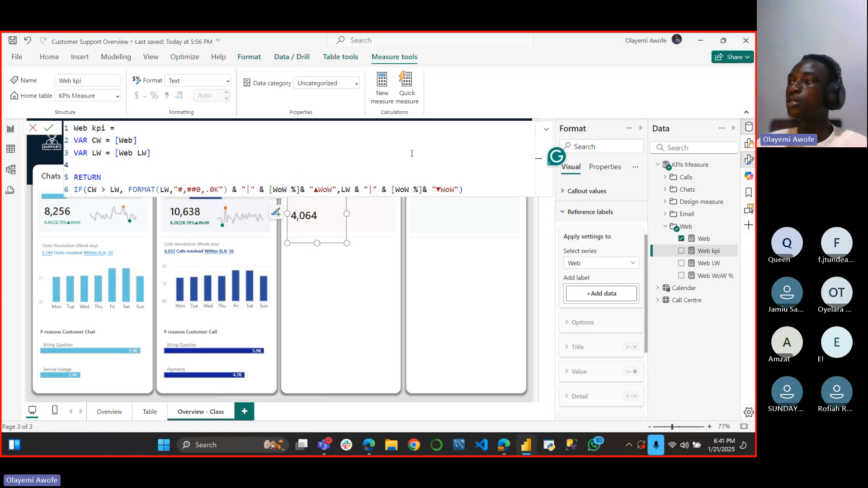
{"action": "scroll", "coordinate": [411, 154], "scroll_direction": "down", "scroll_amount": 2}
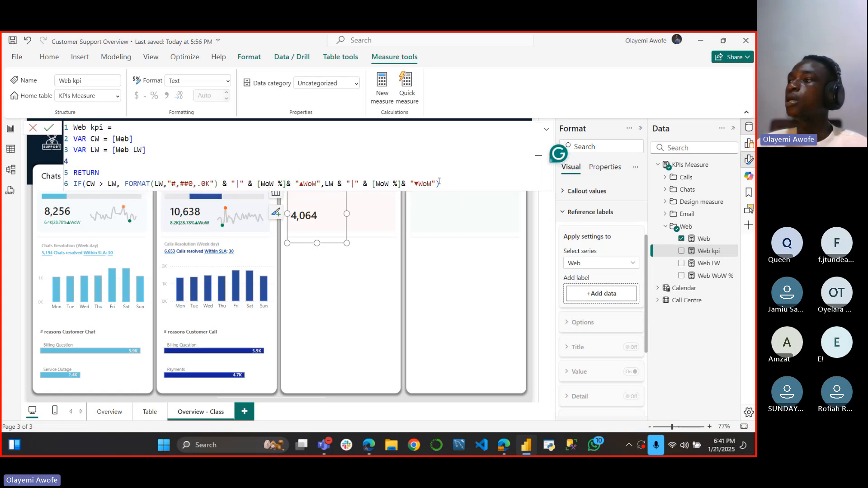
{"action": "left_click", "coordinate": [300, 184]}
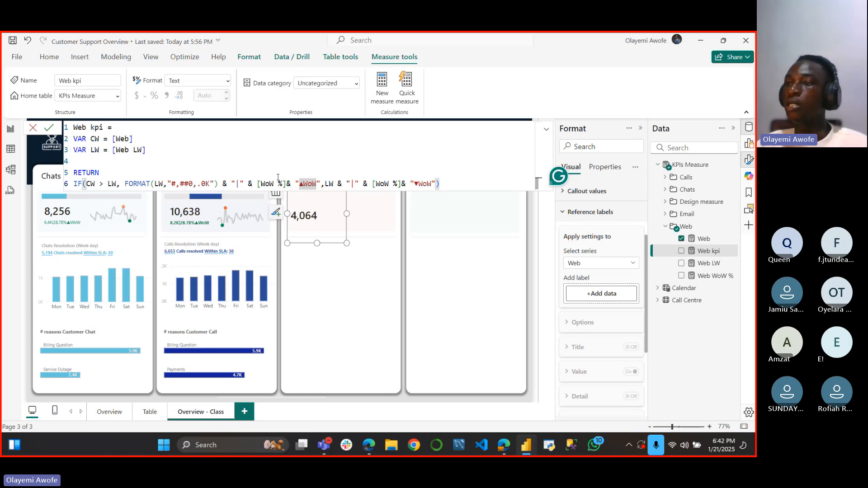
{"action": "left_click", "coordinate": [33, 129]}
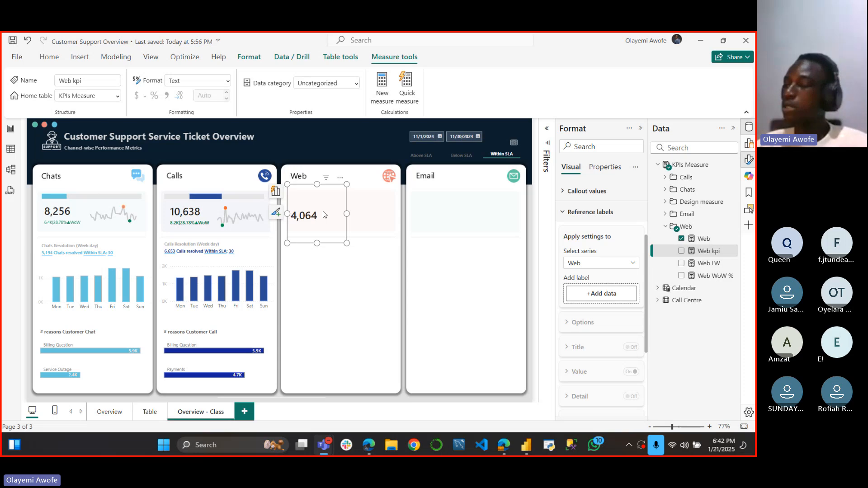
Step: Add the Web kpi measure as the Web card's reference label and choose Web kpi as the label to format
{"action": "left_click", "coordinate": [302, 208]}
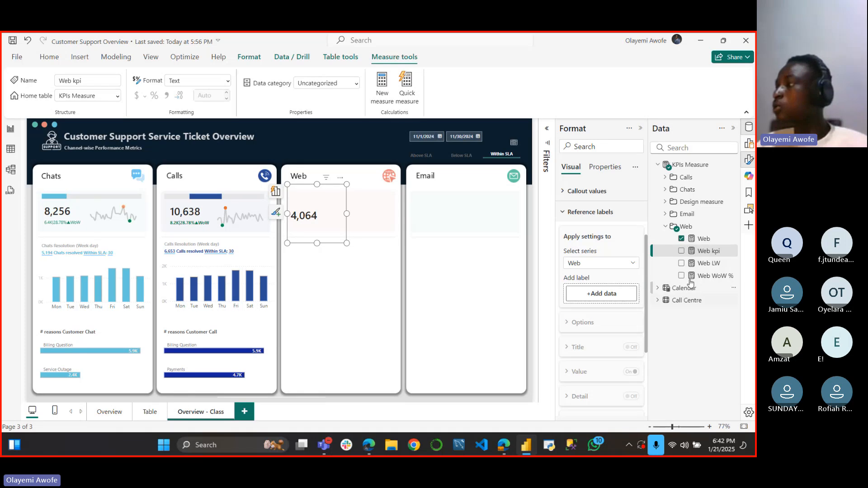
{"action": "left_click_drag", "start_coordinate": [708, 251], "coordinate": [597, 296]}
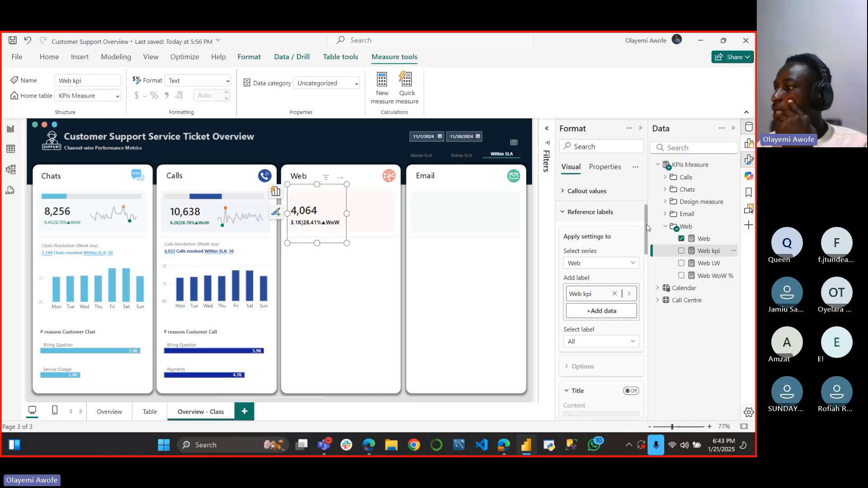
{"action": "scroll", "coordinate": [648, 228], "scroll_direction": "down", "scroll_amount": 3}
{"action": "left_click", "coordinate": [633, 243]}
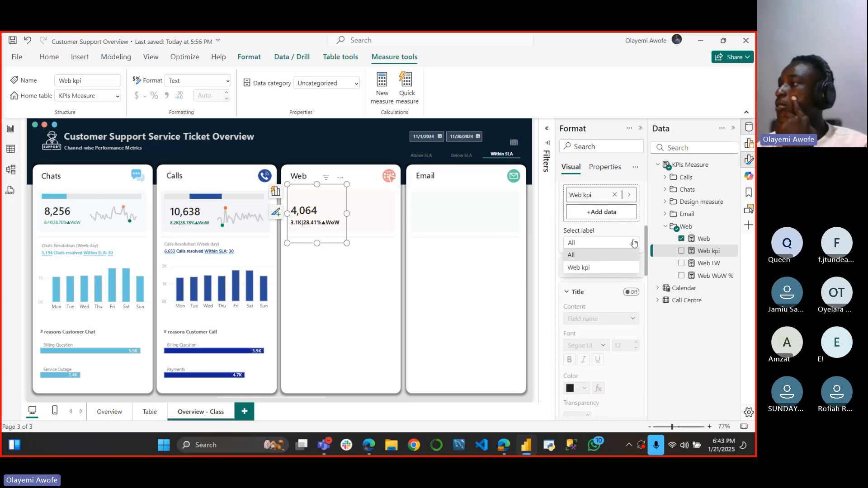
{"action": "left_click", "coordinate": [616, 257]}
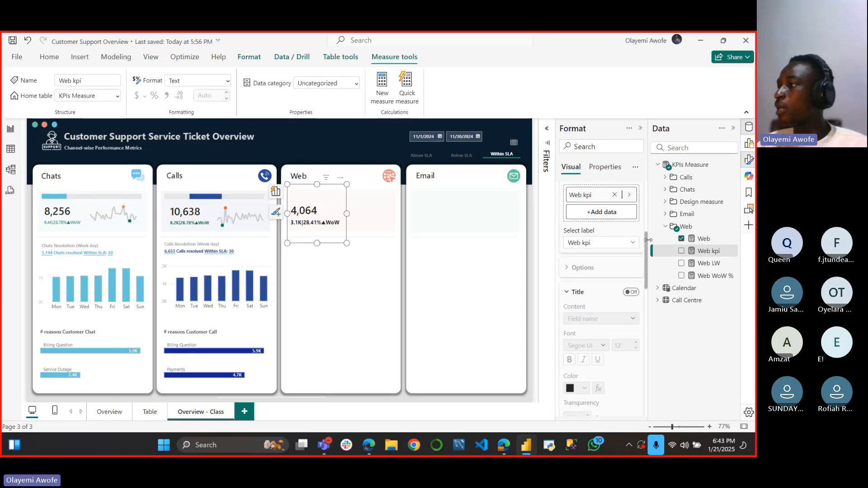
Step: Compare the Calls card's reference label with the Web card's and locate the Web kpi label's value font and color settings
{"action": "scroll", "coordinate": [647, 268], "scroll_direction": "down", "scroll_amount": 2}
{"action": "left_click_drag", "start_coordinate": [646, 269], "coordinate": [636, 303]}
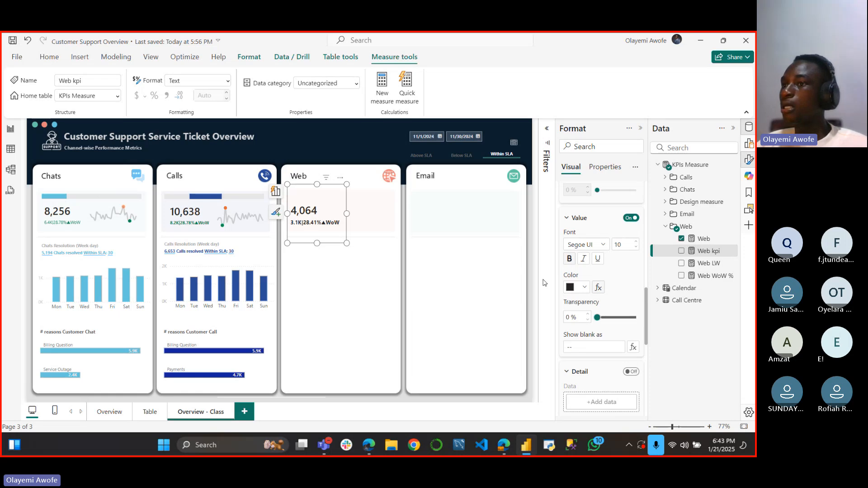
{"action": "left_click", "coordinate": [198, 224]}
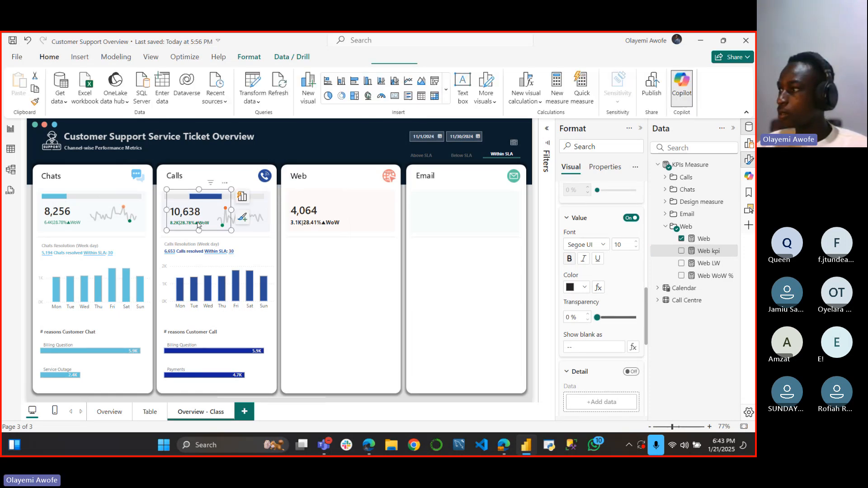
{"action": "left_click", "coordinate": [304, 224]}
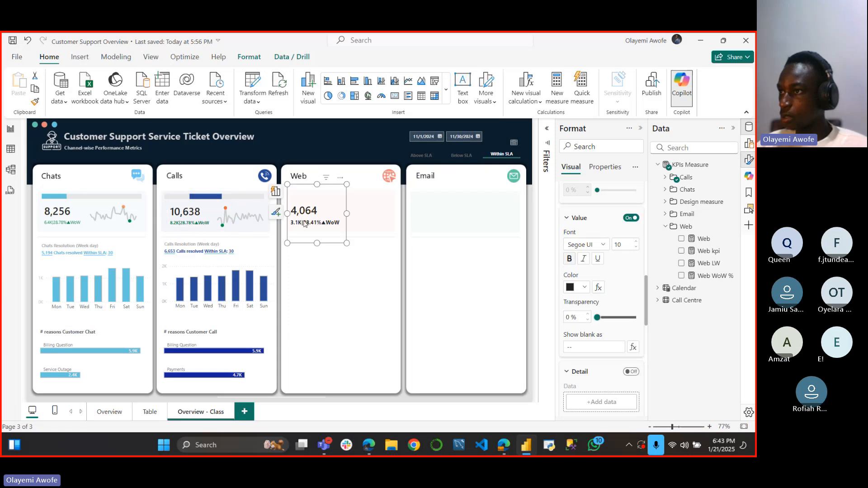
{"action": "left_click", "coordinate": [603, 245]}
{"action": "left_click", "coordinate": [603, 245]}
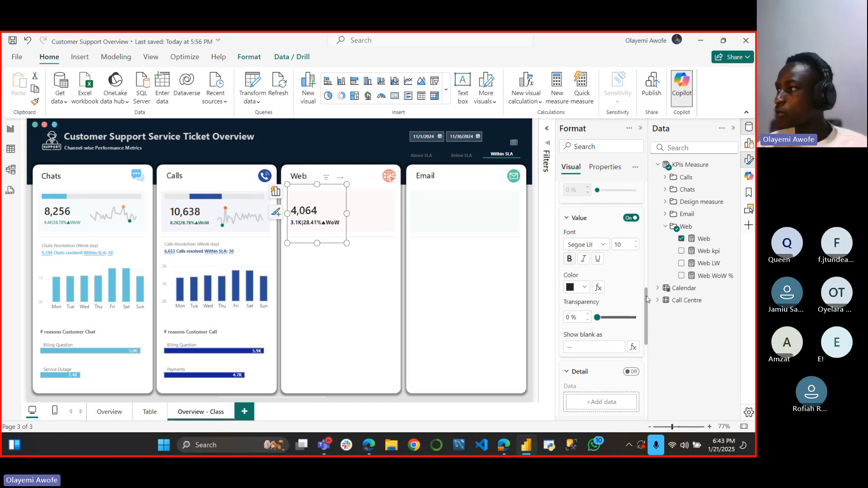
{"action": "left_click_drag", "start_coordinate": [647, 298], "coordinate": [648, 327]}
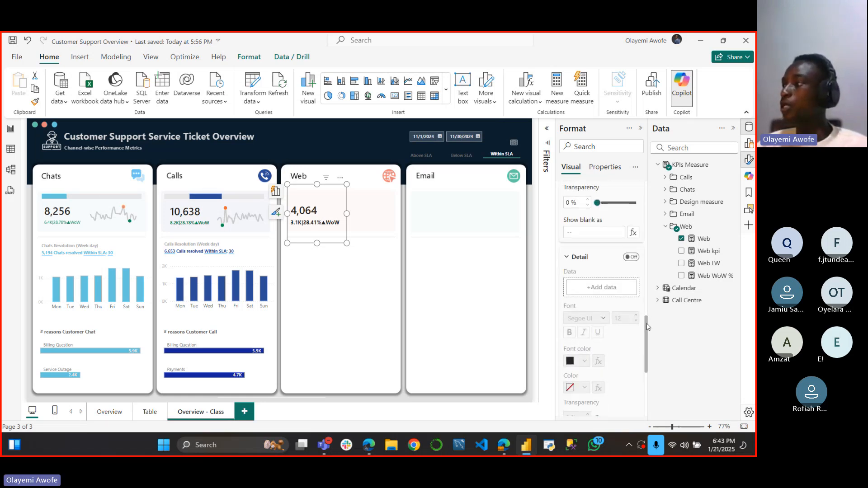
Step: Examine the DAX formula of the CF measure among the design measures and close it without changes
{"action": "left_click", "coordinate": [667, 203]}
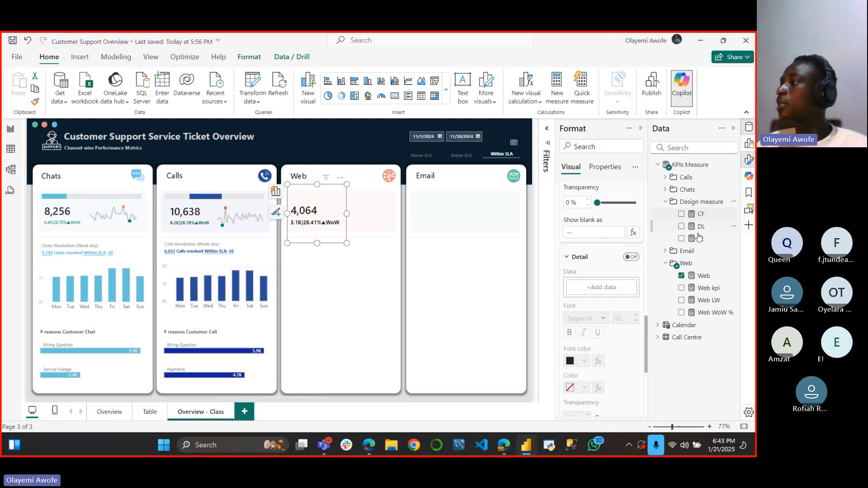
{"action": "left_click", "coordinate": [700, 214]}
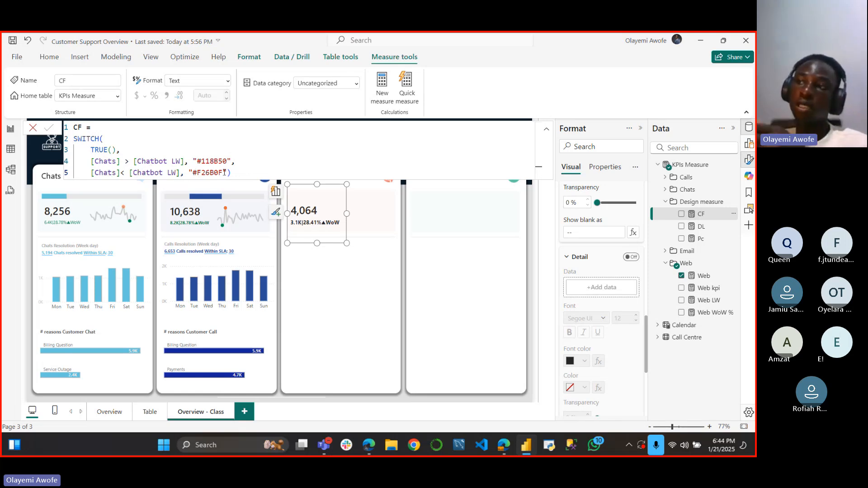
{"action": "left_click", "coordinate": [33, 128]}
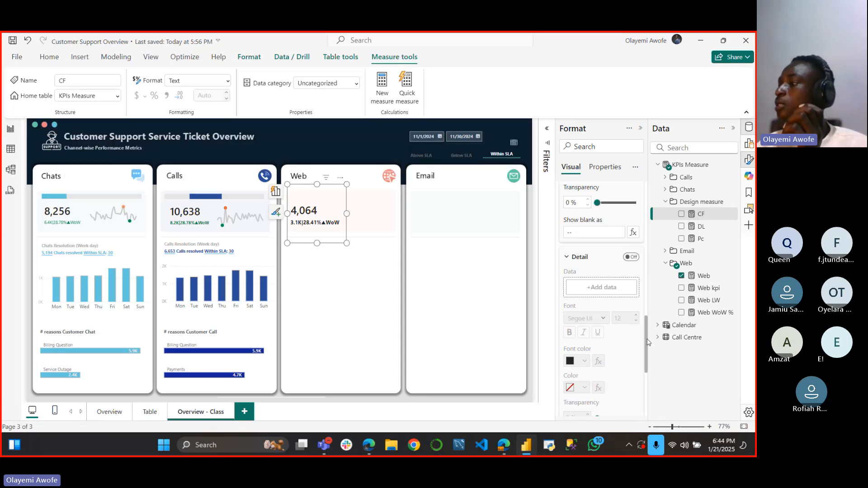
Step: Apply conditional formatting to the Web kpi label's value color, using the Field value style based on the CF measure
{"action": "scroll", "coordinate": [648, 337], "scroll_direction": "up", "scroll_amount": 1}
{"action": "scroll", "coordinate": [647, 337], "scroll_direction": "up", "scroll_amount": 3}
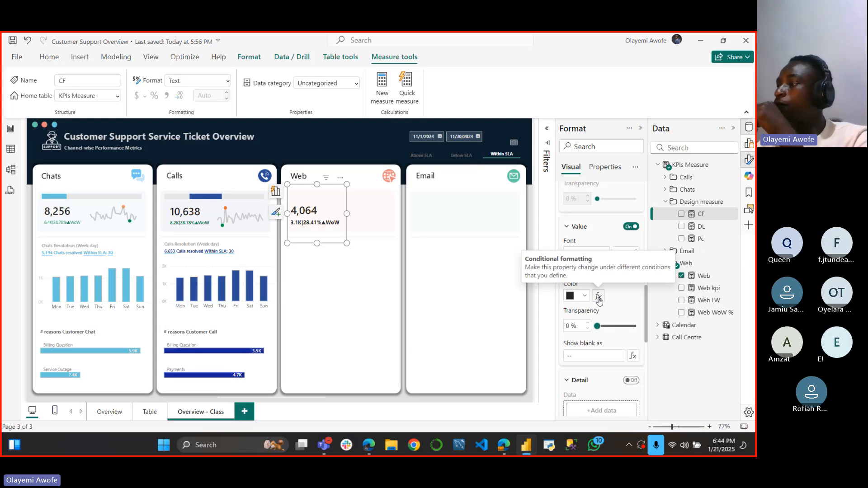
{"action": "left_click", "coordinate": [598, 296]}
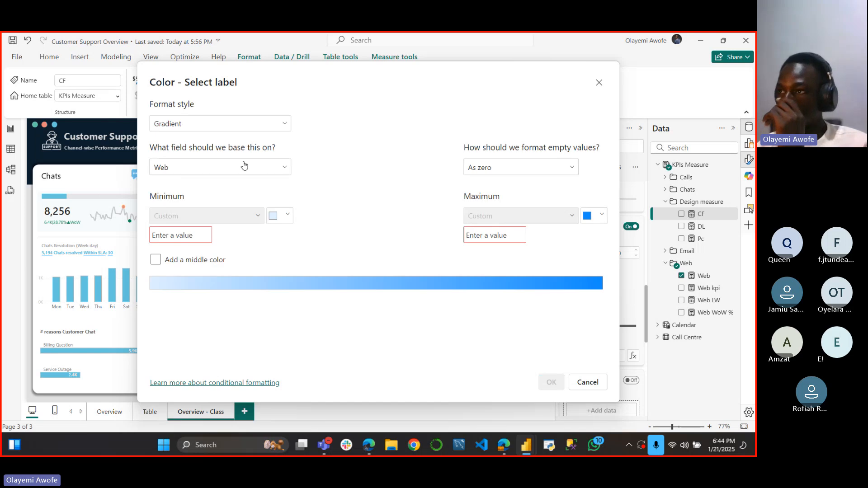
{"action": "left_click", "coordinate": [245, 126]}
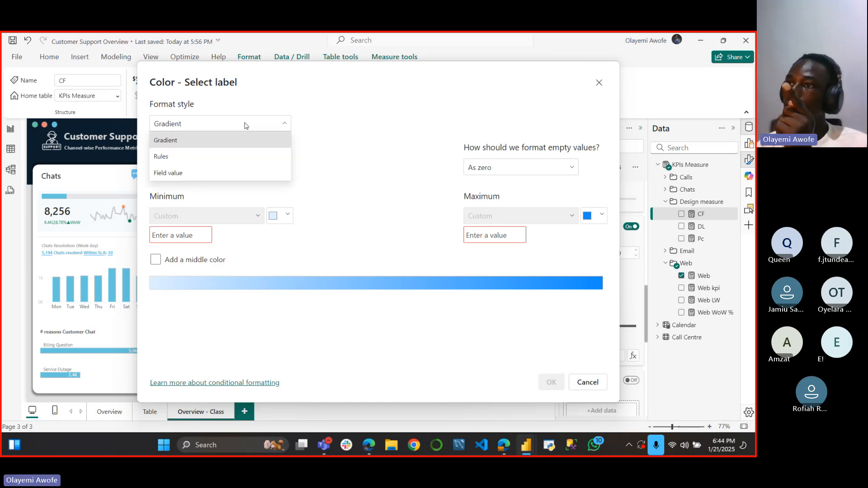
{"action": "left_click", "coordinate": [192, 173]}
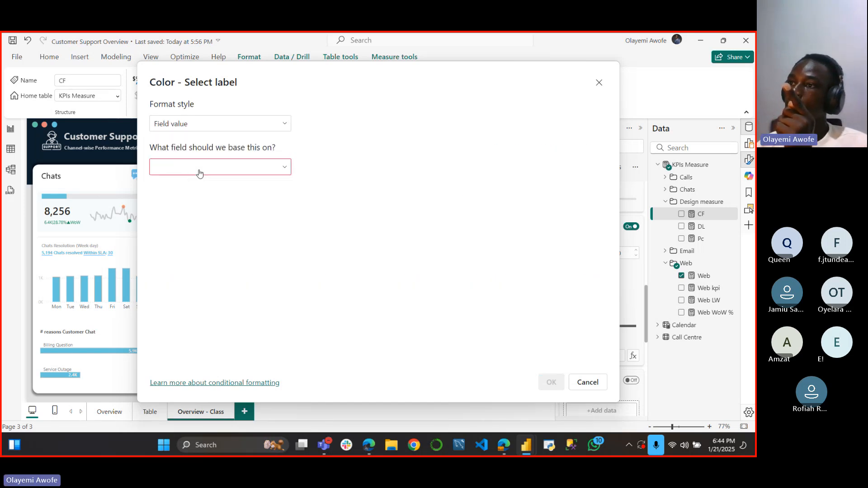
{"action": "left_click", "coordinate": [264, 166]}
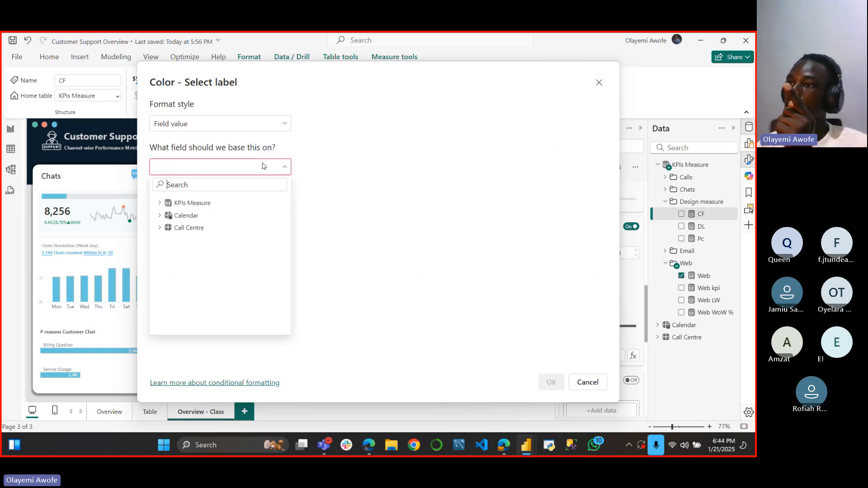
{"action": "left_click", "coordinate": [160, 203]}
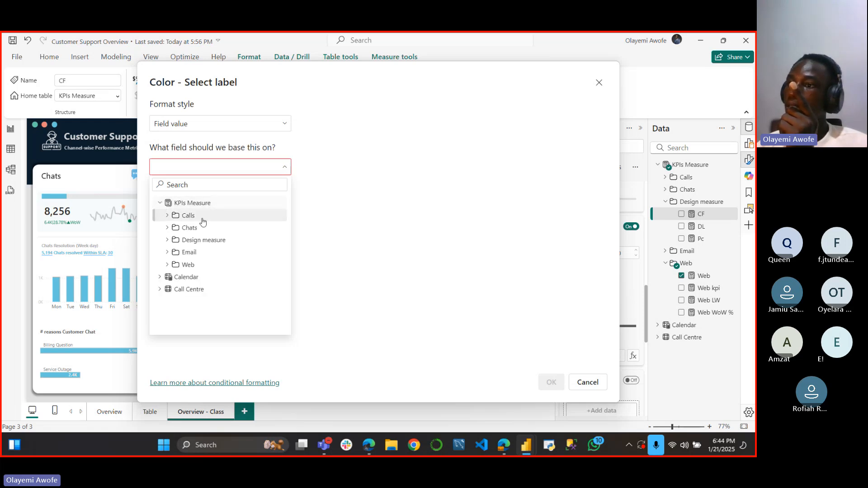
{"action": "left_click", "coordinate": [169, 240]}
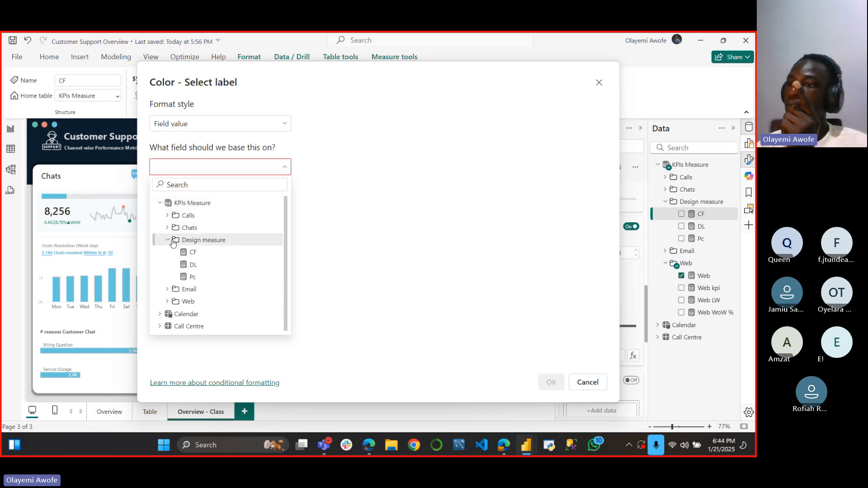
{"action": "left_click", "coordinate": [193, 253]}
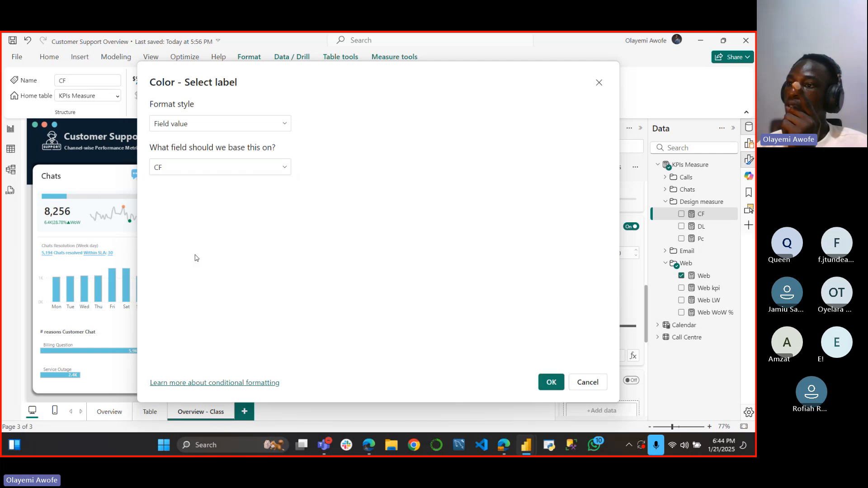
{"action": "left_click", "coordinate": [551, 382]}
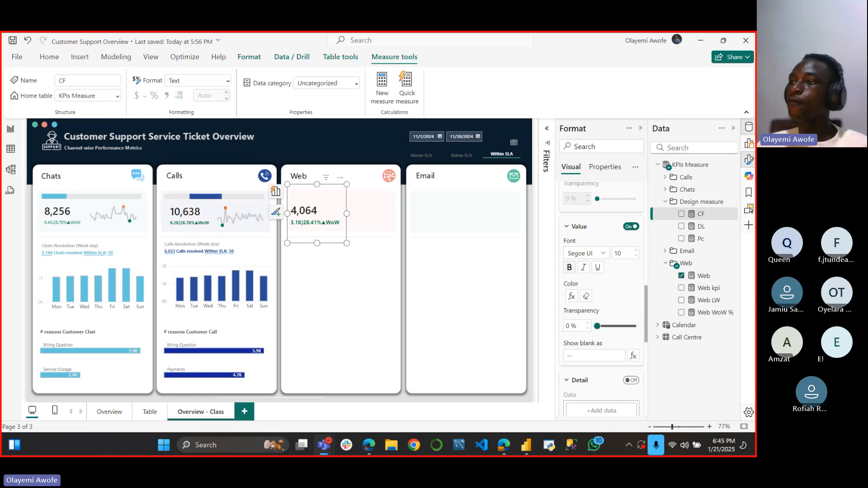
Step: Reduce the Web card's height from its upper and lower edges to fit the Web section's tinted band
{"action": "left_click_drag", "start_coordinate": [317, 243], "coordinate": [320, 240]}
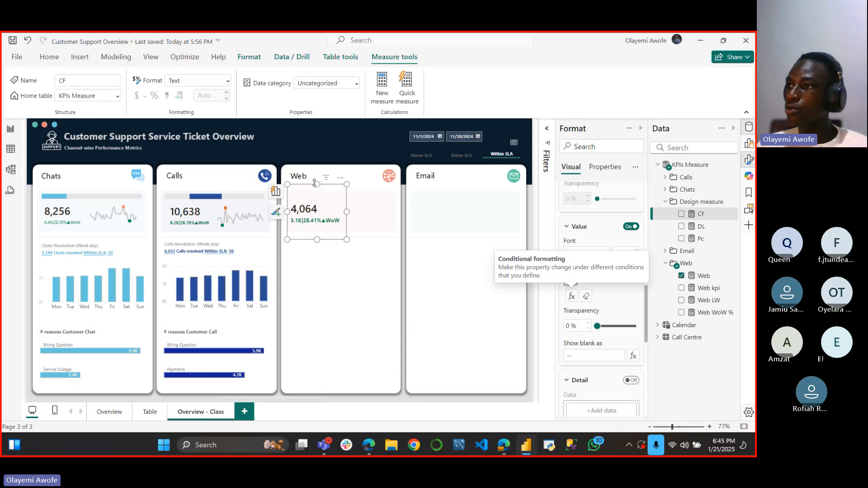
{"action": "left_click_drag", "start_coordinate": [316, 185], "coordinate": [318, 193]}
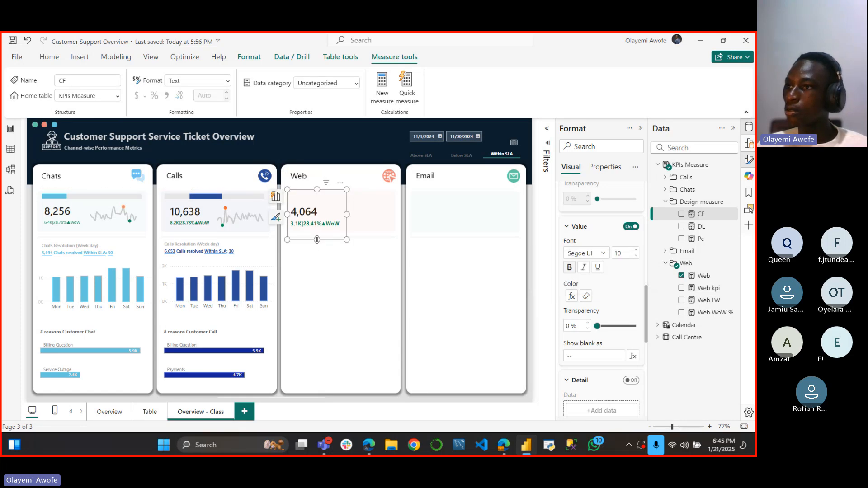
{"action": "left_click_drag", "start_coordinate": [318, 240], "coordinate": [318, 238]}
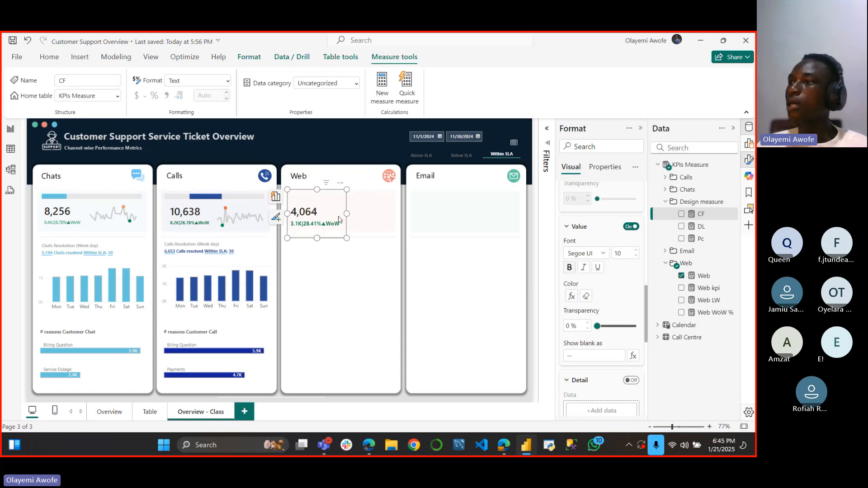
{"action": "left_click", "coordinate": [375, 206]}
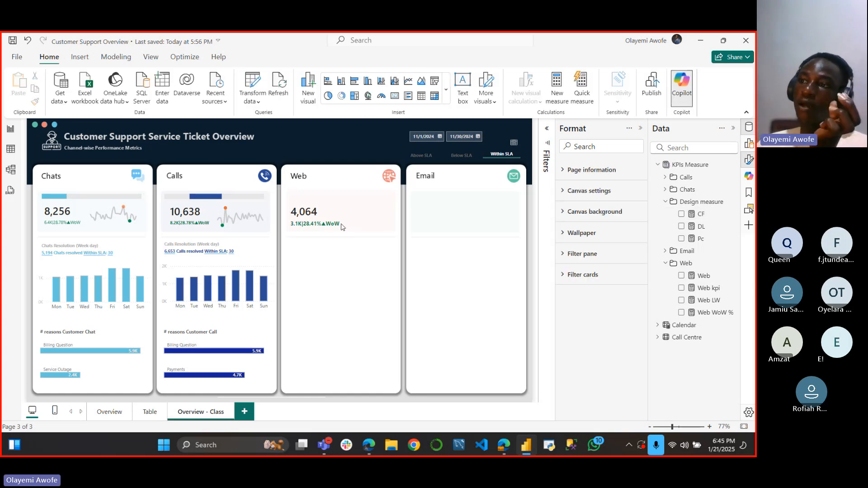
Step: Check the value font, size, color and transparency settings of the Chats card's ChatKpi reference label
{"action": "left_click", "coordinate": [306, 225]}
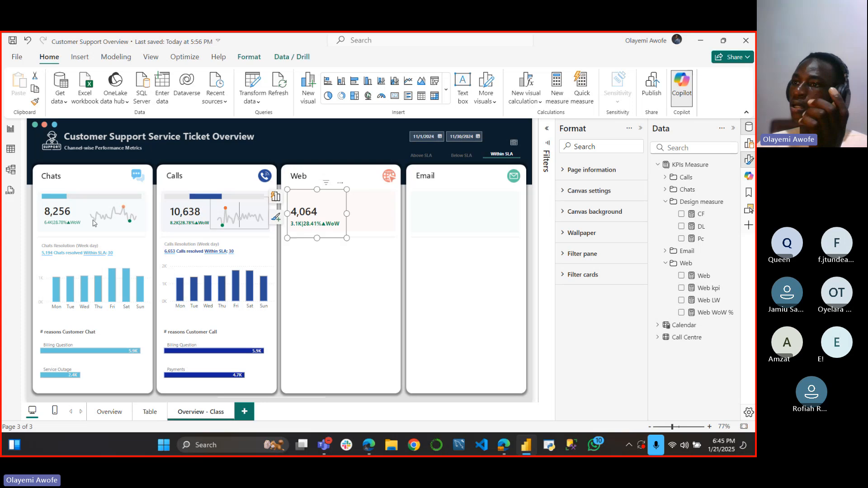
{"action": "left_click", "coordinate": [55, 225]}
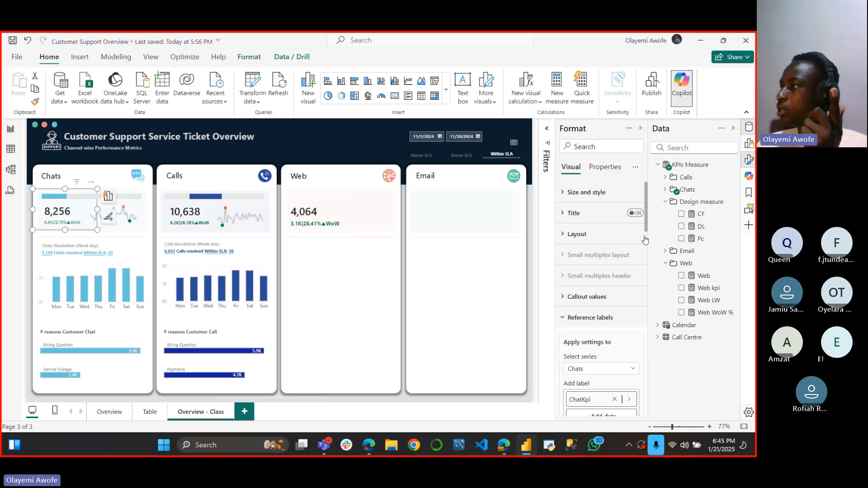
{"action": "left_click_drag", "start_coordinate": [647, 224], "coordinate": [648, 283]}
{"action": "scroll", "coordinate": [642, 271], "scroll_direction": "up", "scroll_amount": 2}
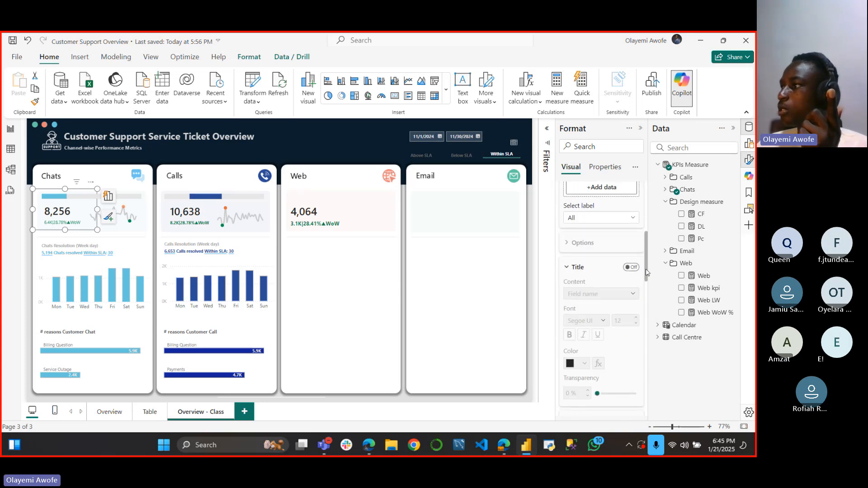
{"action": "scroll", "coordinate": [632, 248], "scroll_direction": "up", "scroll_amount": 1}
{"action": "left_click", "coordinate": [631, 233]}
{"action": "left_click", "coordinate": [631, 258]}
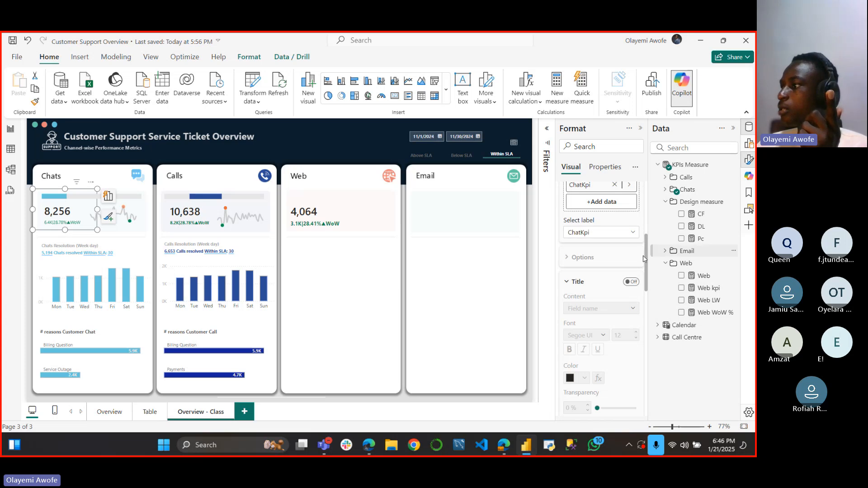
{"action": "left_click_drag", "start_coordinate": [646, 254], "coordinate": [642, 300]}
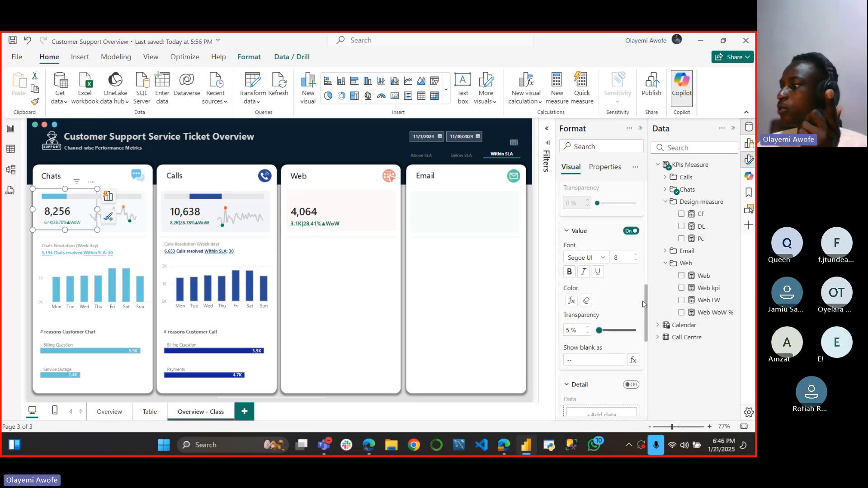
Step: Set the value font size to 8 for all reference labels of the Calls card
{"action": "left_click", "coordinate": [197, 226]}
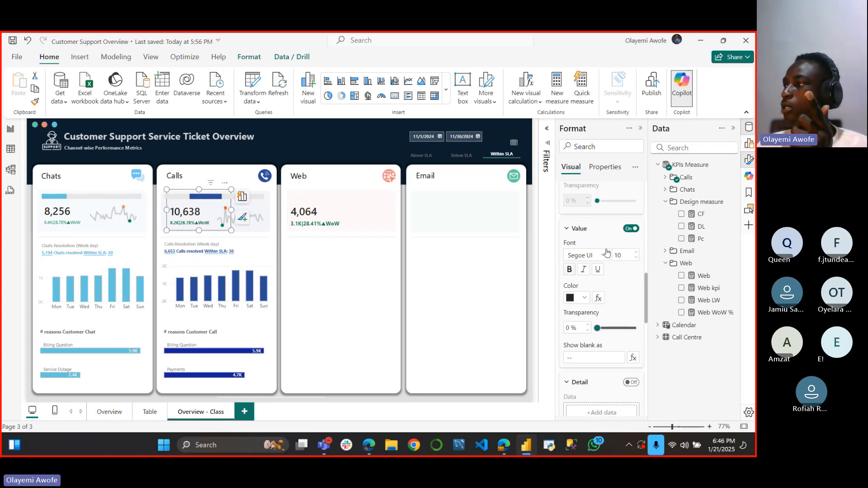
{"action": "left_click", "coordinate": [635, 253]}
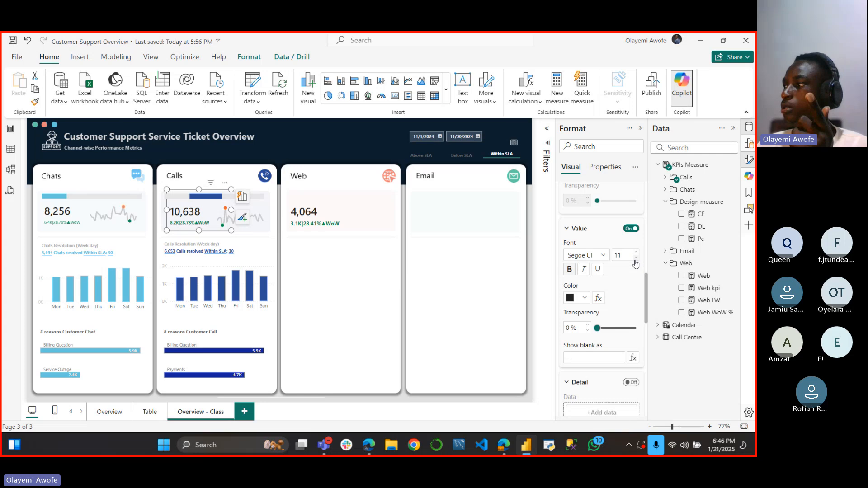
{"action": "left_click", "coordinate": [636, 258]}
{"action": "left_click", "coordinate": [637, 259]}
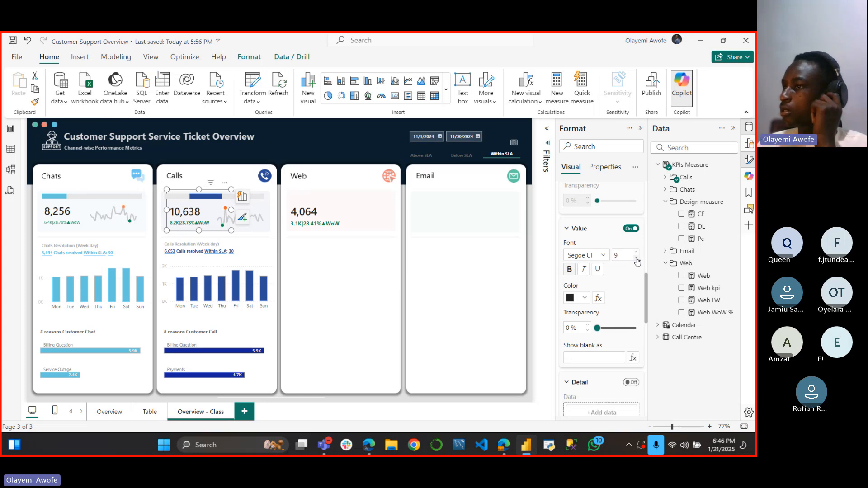
{"action": "left_click", "coordinate": [637, 259]}
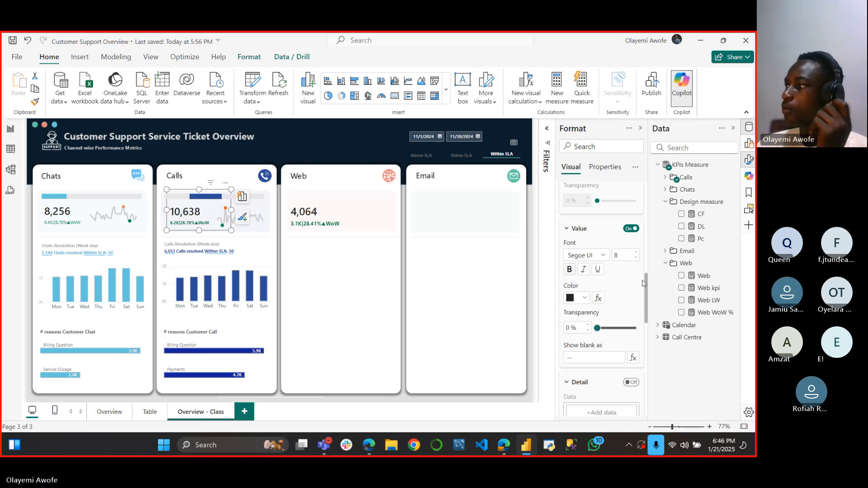
Step: Choose Call kpi as the Calls card's label to format and set its value font to Segoe UI
{"action": "left_click_drag", "start_coordinate": [646, 280], "coordinate": [642, 245]}
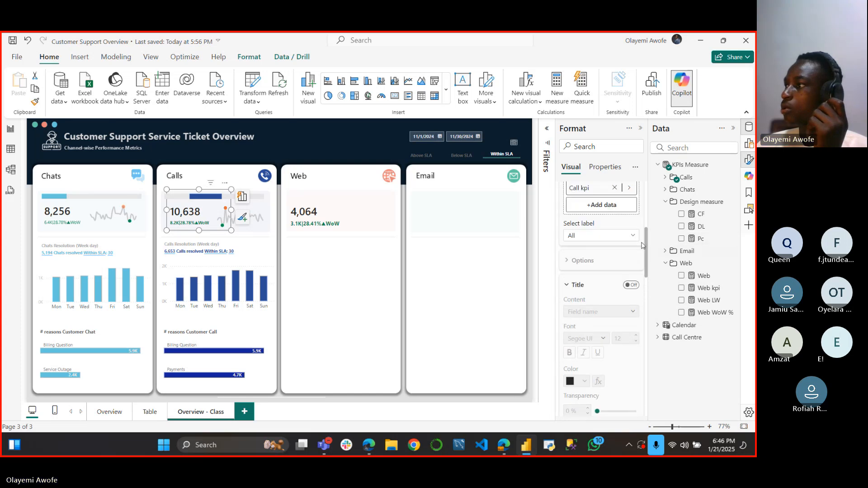
{"action": "left_click", "coordinate": [611, 239]}
{"action": "left_click", "coordinate": [583, 260]}
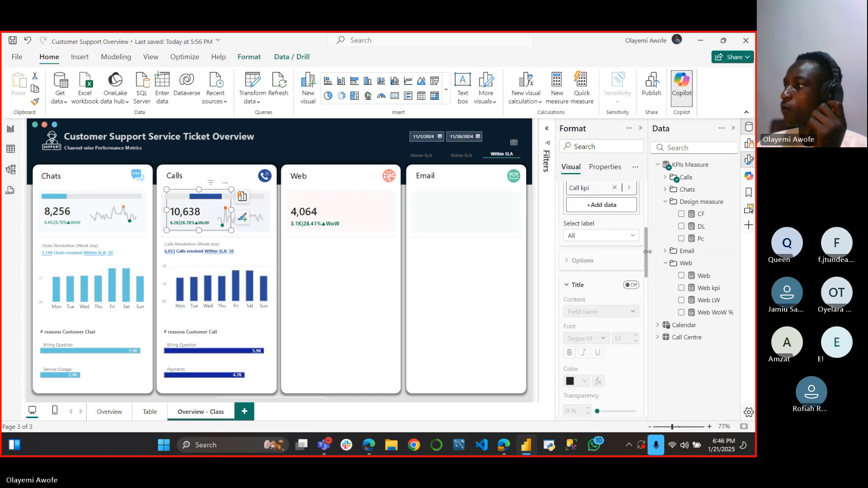
{"action": "left_click_drag", "start_coordinate": [647, 255], "coordinate": [645, 301]}
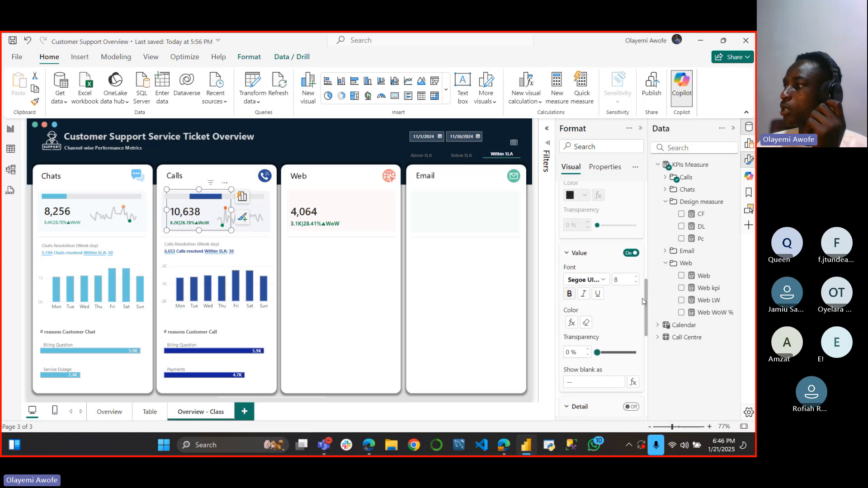
{"action": "left_click", "coordinate": [586, 279]}
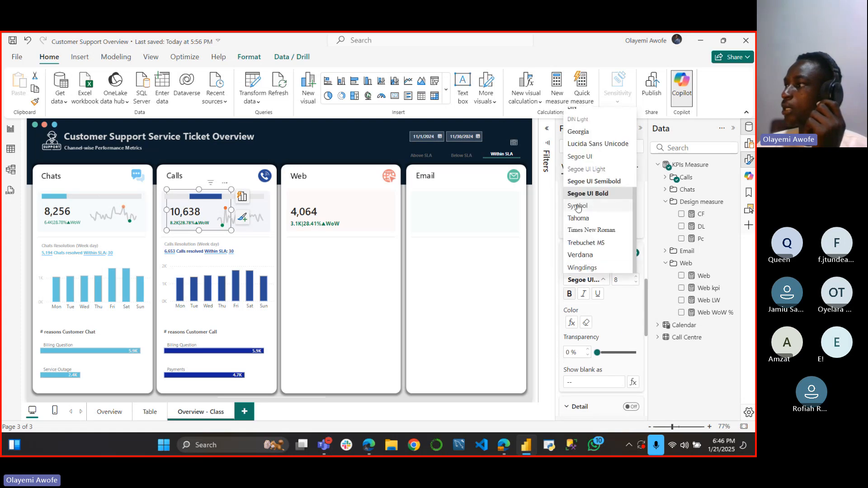
{"action": "left_click", "coordinate": [596, 159]}
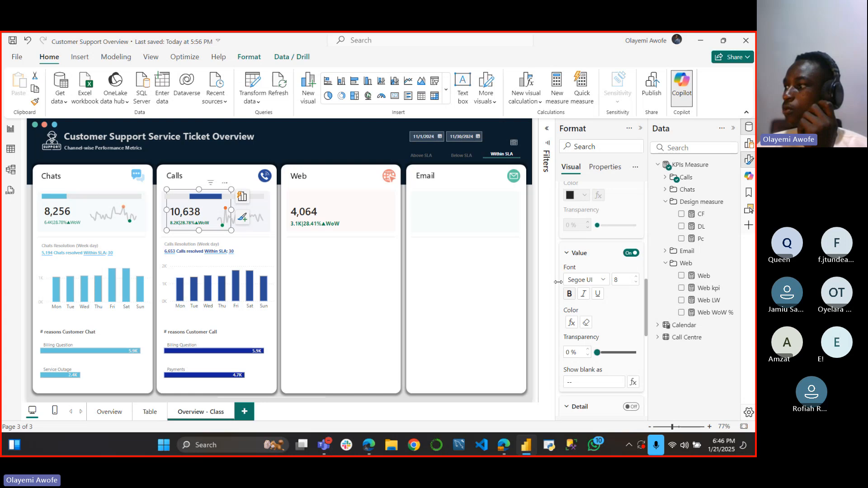
Step: Toggle bold on the Calls card's reference label value, and set the Web card's reference label value to size 8 in bold
{"action": "left_click", "coordinate": [572, 298]}
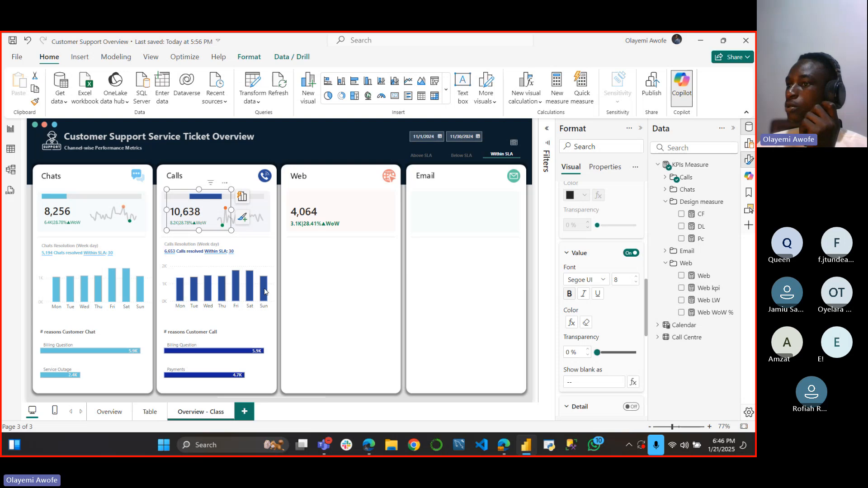
{"action": "left_click", "coordinate": [63, 212]}
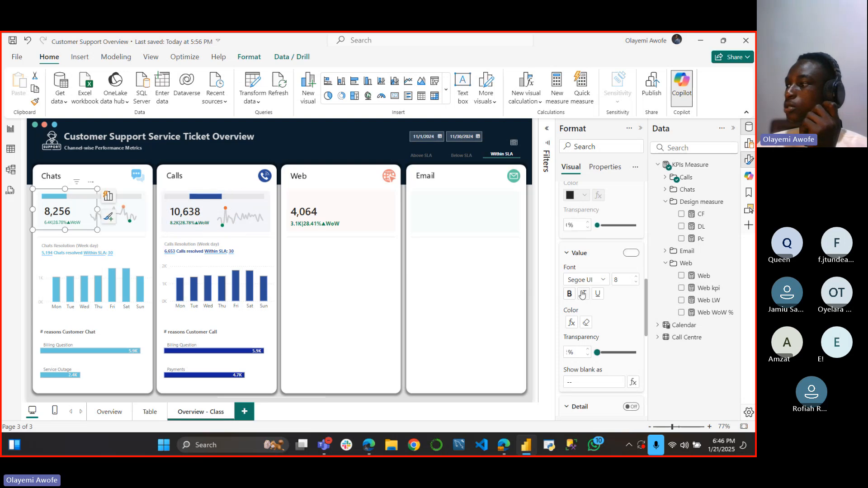
{"action": "left_click", "coordinate": [335, 229]}
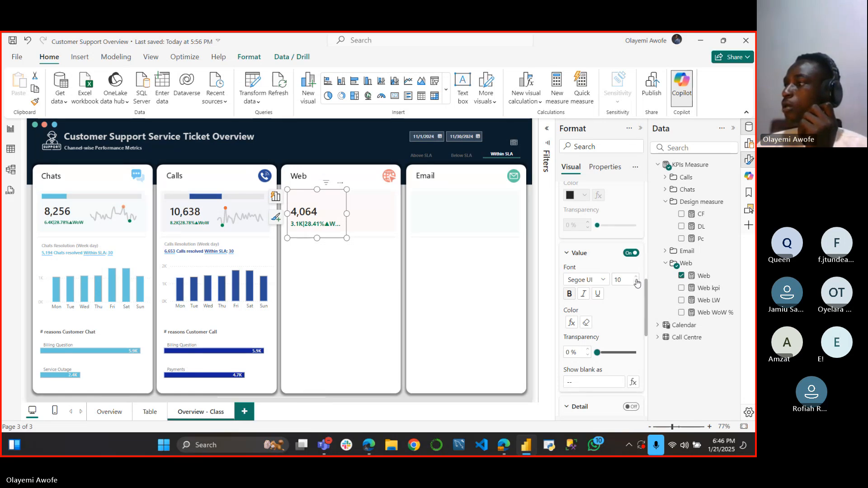
{"action": "left_click", "coordinate": [637, 282]}
{"action": "left_click", "coordinate": [637, 283]}
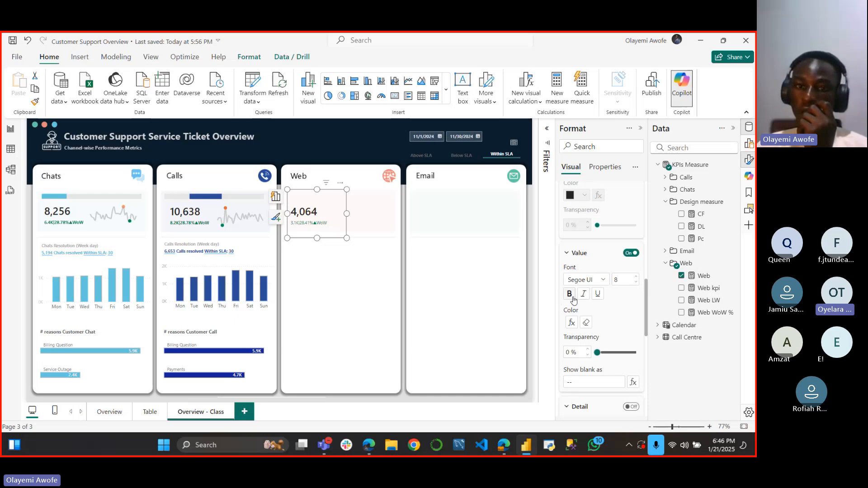
{"action": "left_click", "coordinate": [572, 296]}
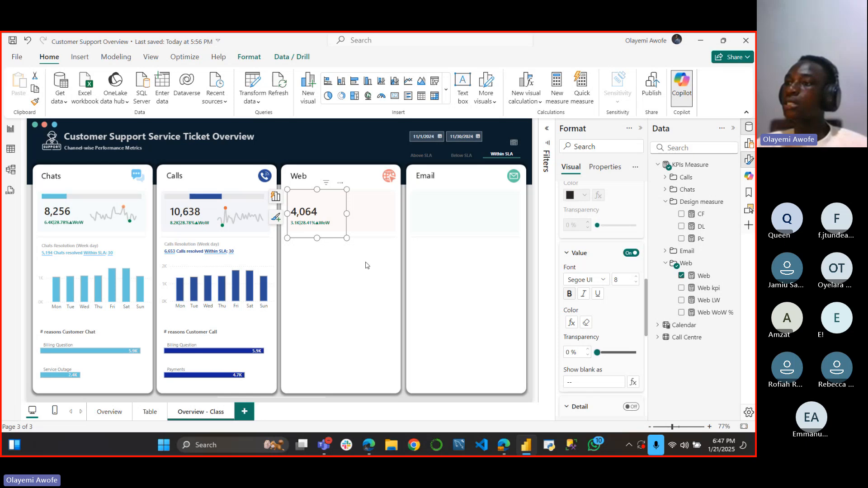
{"action": "left_click", "coordinate": [367, 265]}
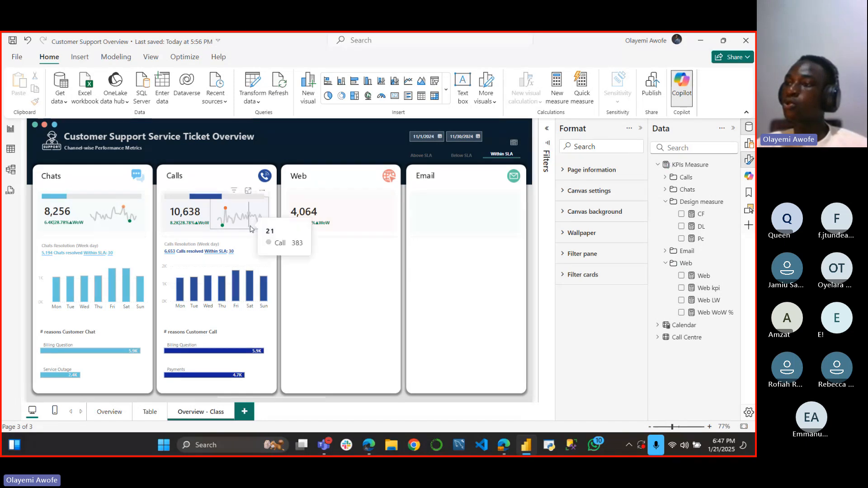
Step: Check the fields of the Calls section's sparkline, and insert a new line chart over the Web section
{"action": "left_click", "coordinate": [252, 227]}
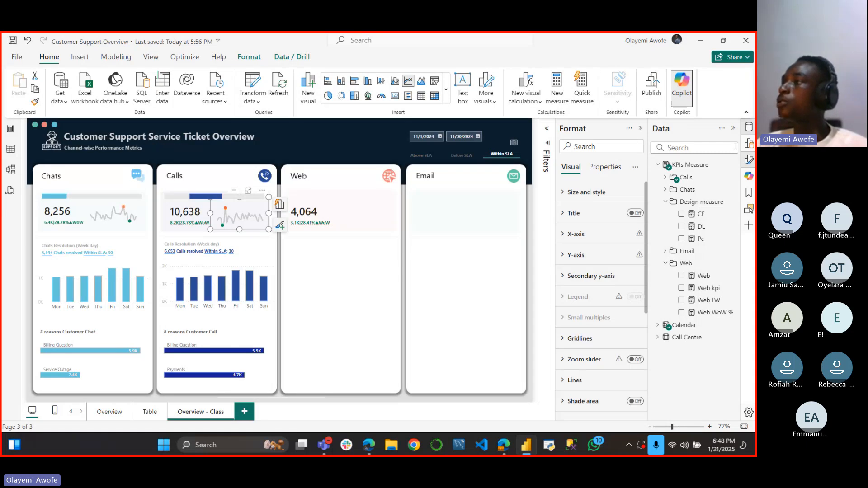
{"action": "left_click", "coordinate": [749, 143]}
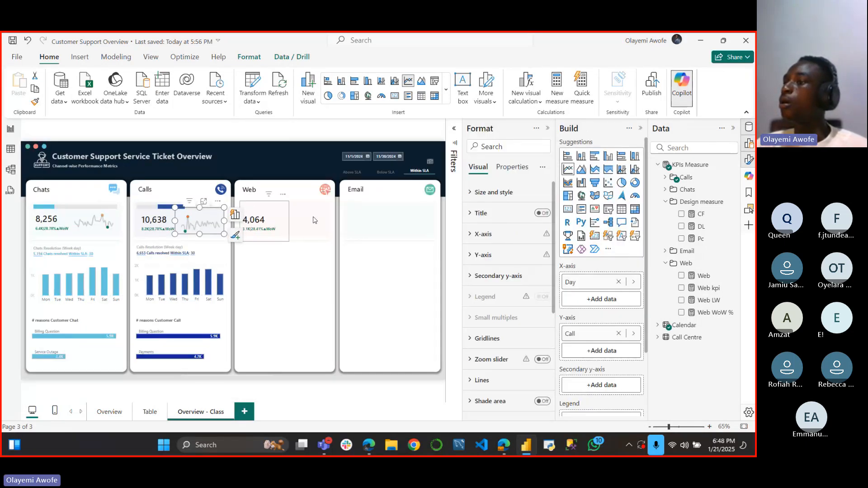
{"action": "left_click", "coordinate": [293, 256]}
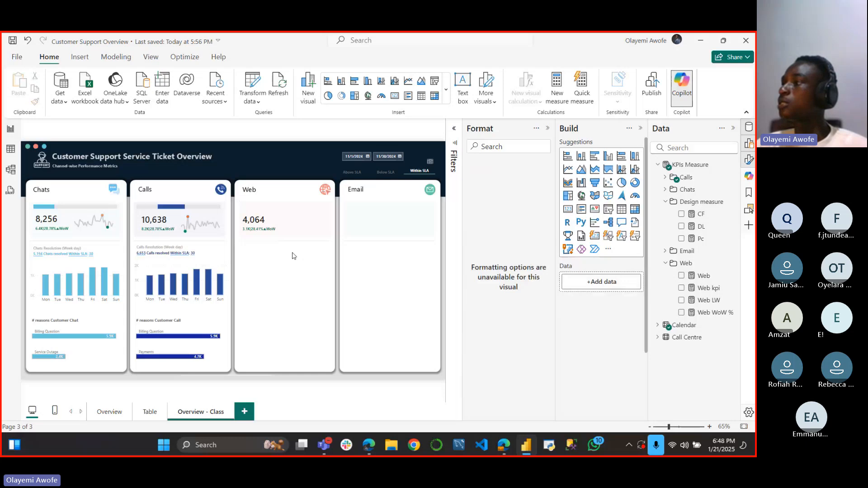
{"action": "left_click", "coordinate": [568, 170]}
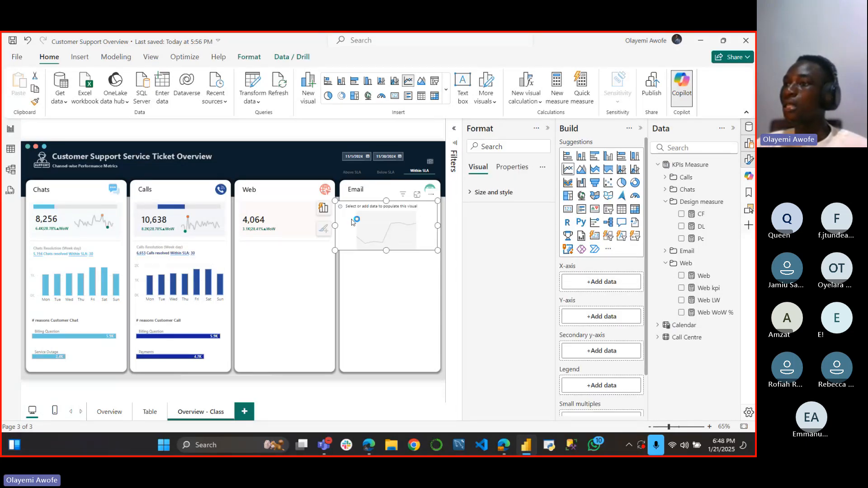
{"action": "left_click_drag", "start_coordinate": [355, 222], "coordinate": [267, 236]}
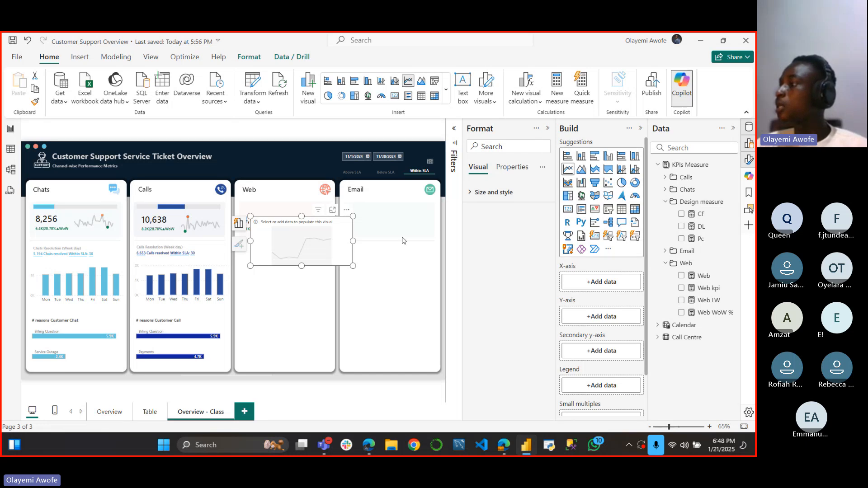
Step: Add Day from the Calendar table to the new line chart's X-axis, as in the Calls sparkline
{"action": "left_click", "coordinate": [207, 233]}
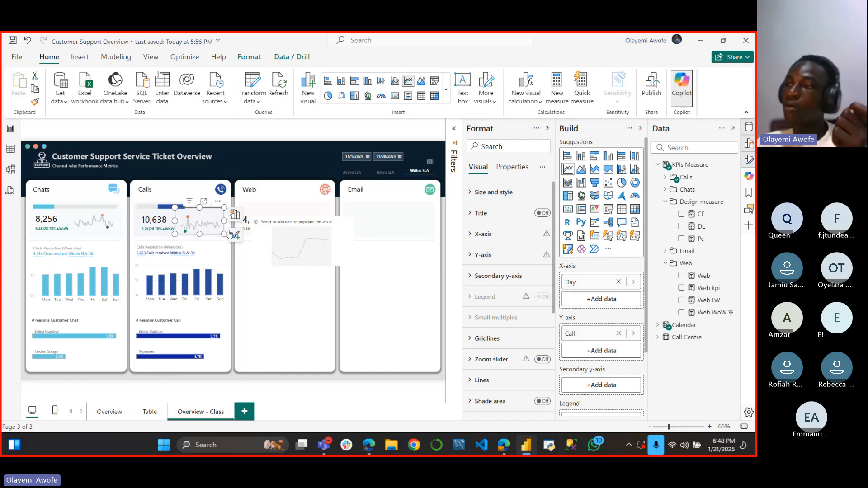
{"action": "left_click", "coordinate": [312, 225]}
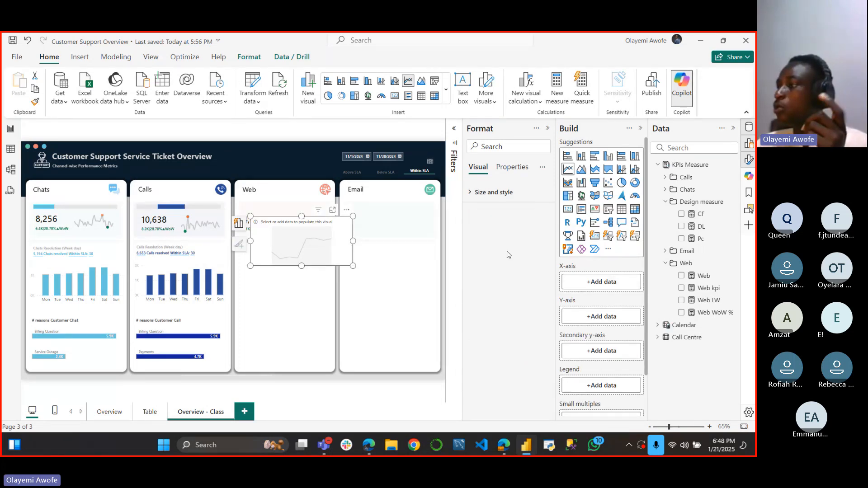
{"action": "left_click", "coordinate": [601, 284]}
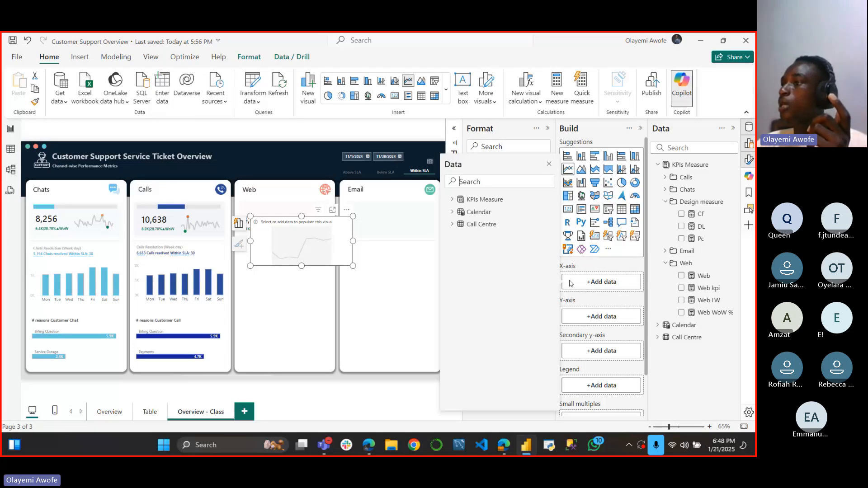
{"action": "left_click", "coordinate": [478, 211]}
{"action": "left_click", "coordinate": [469, 262]}
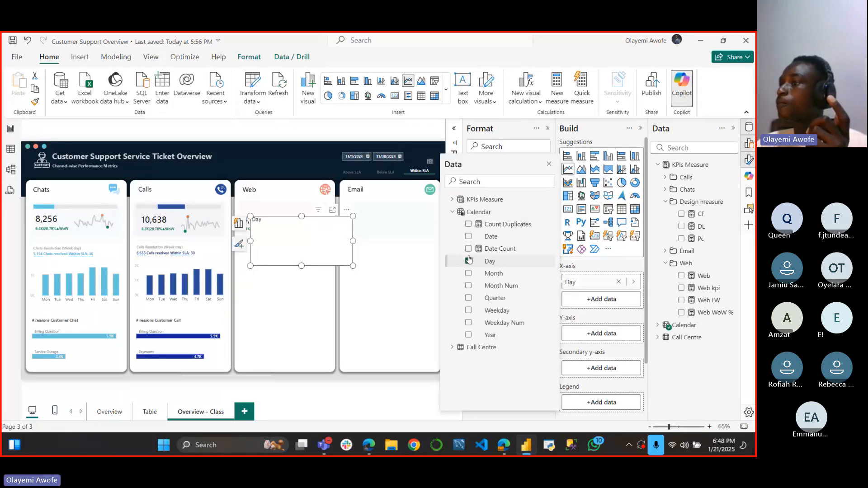
Step: Add the Web measure from the Web folder of KPIs Measure to the line chart's Y-axis
{"action": "left_click", "coordinate": [454, 212]}
{"action": "left_click", "coordinate": [452, 199]}
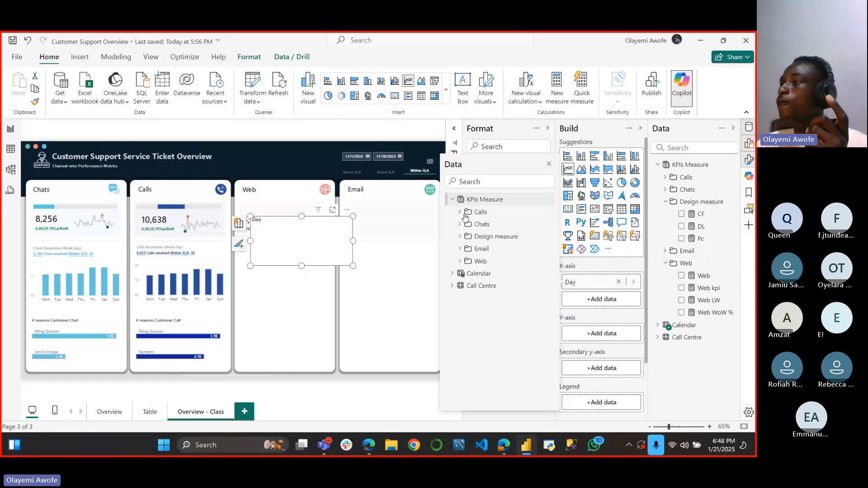
{"action": "left_click", "coordinate": [460, 261]}
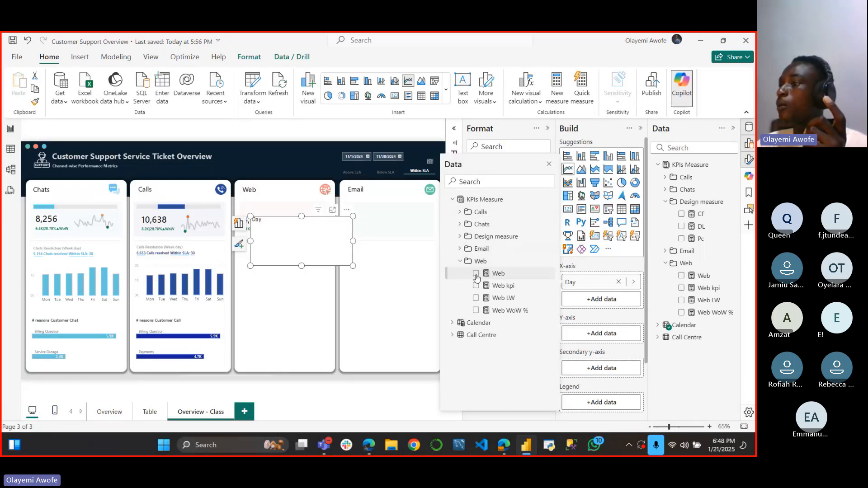
{"action": "left_click", "coordinate": [476, 274]}
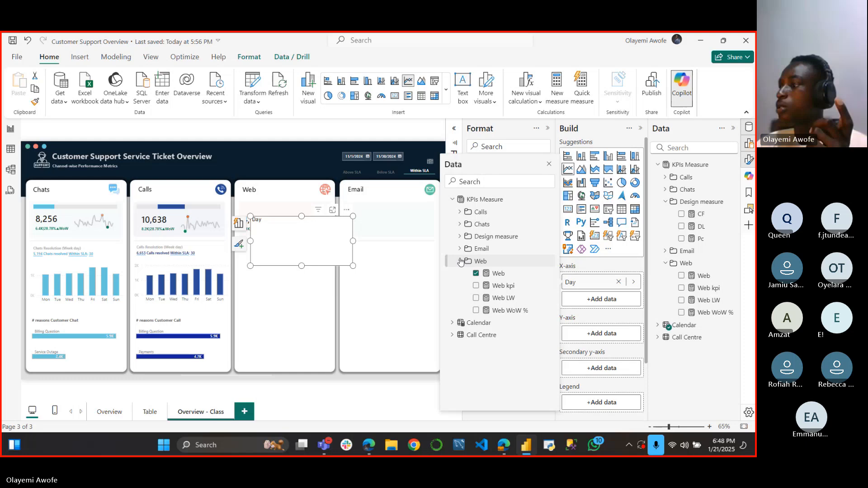
{"action": "left_click", "coordinate": [452, 199]}
{"action": "left_click", "coordinate": [453, 140]}
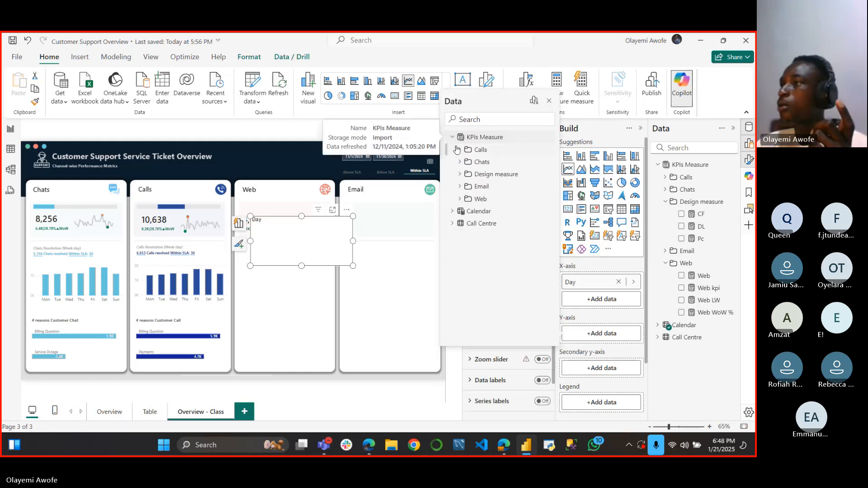
{"action": "left_click", "coordinate": [461, 200]}
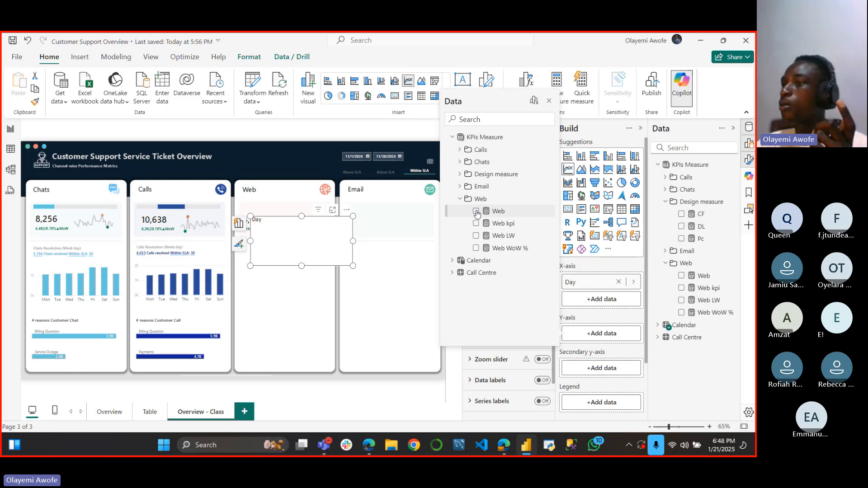
{"action": "left_click", "coordinate": [476, 211]}
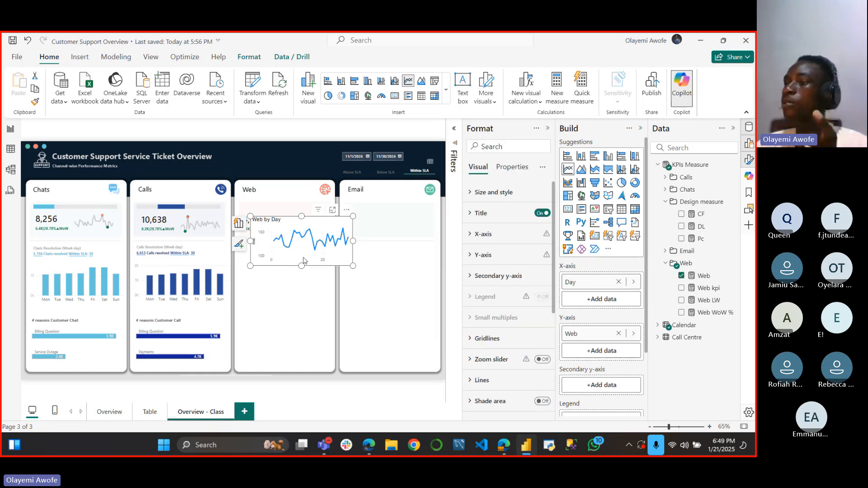
Step: Move the line chart below the Web card and turn off its title and background
{"action": "left_click_drag", "start_coordinate": [304, 261], "coordinate": [333, 303]}
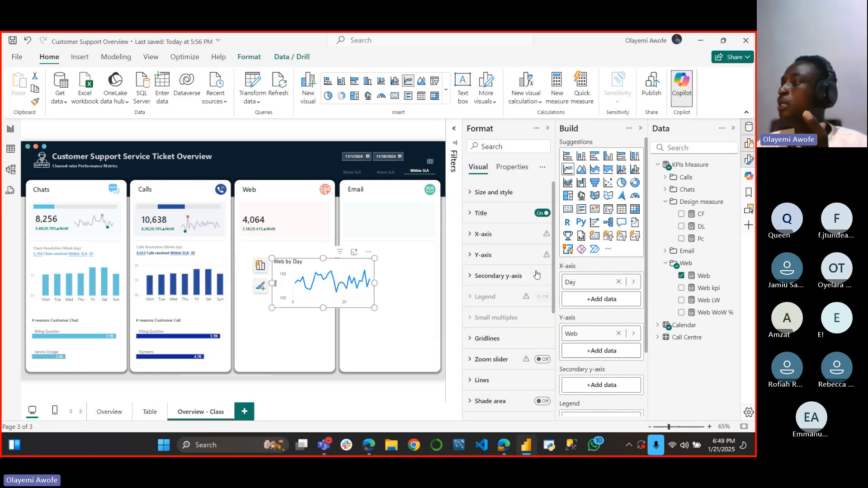
{"action": "left_click", "coordinate": [497, 192]}
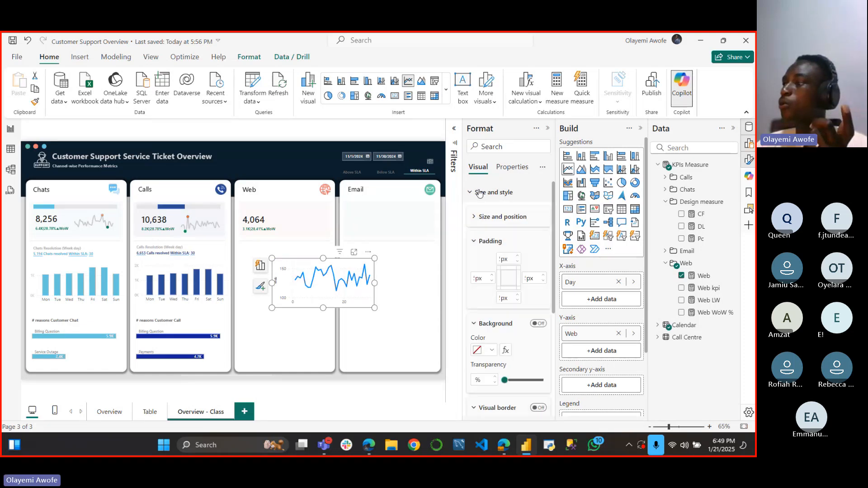
{"action": "left_click", "coordinate": [539, 324]}
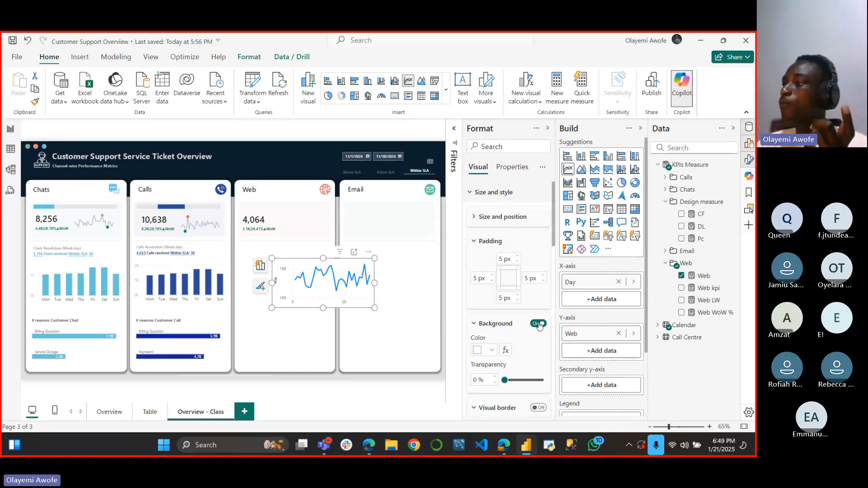
{"action": "left_click", "coordinate": [472, 193]}
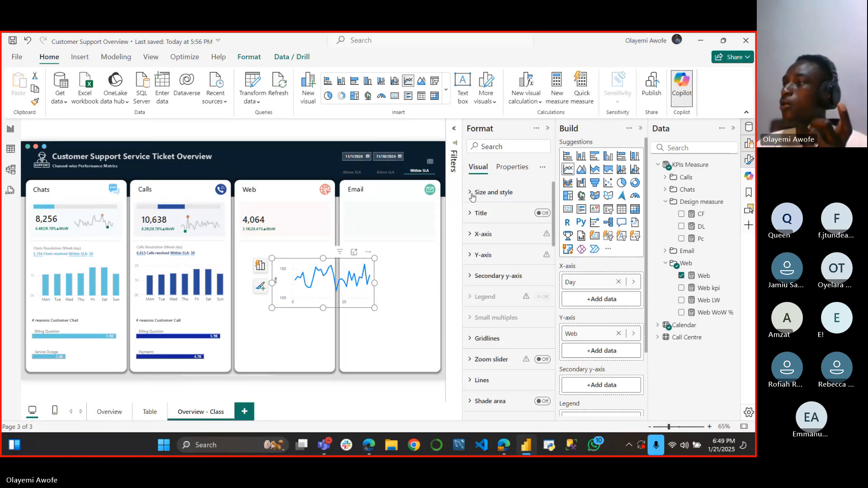
Step: Turn off the X-axis values of the Web line chart
{"action": "left_click", "coordinate": [474, 235]}
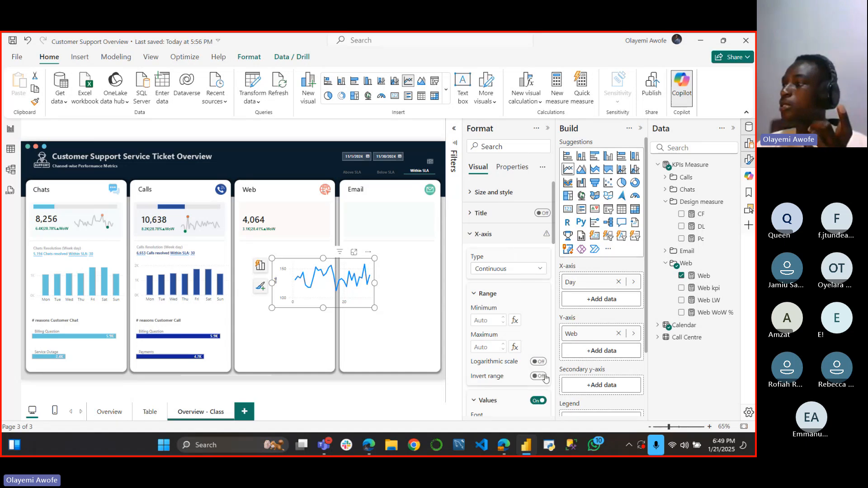
{"action": "left_click", "coordinate": [538, 400]}
{"action": "left_click_drag", "start_coordinate": [551, 236], "coordinate": [540, 351]}
{"action": "scroll", "coordinate": [543, 290], "scroll_direction": "down", "scroll_amount": 3}
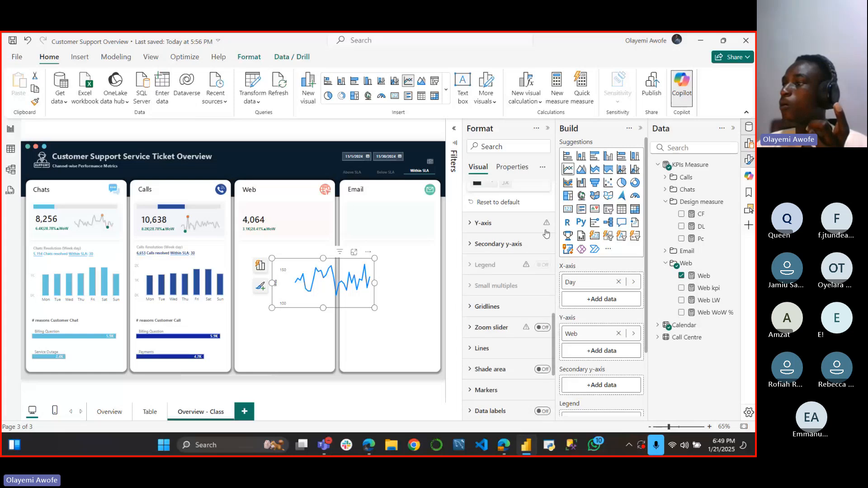
Step: Turn off the Y-axis values and the Y-axis title of the Web line chart
{"action": "left_click", "coordinate": [546, 230]}
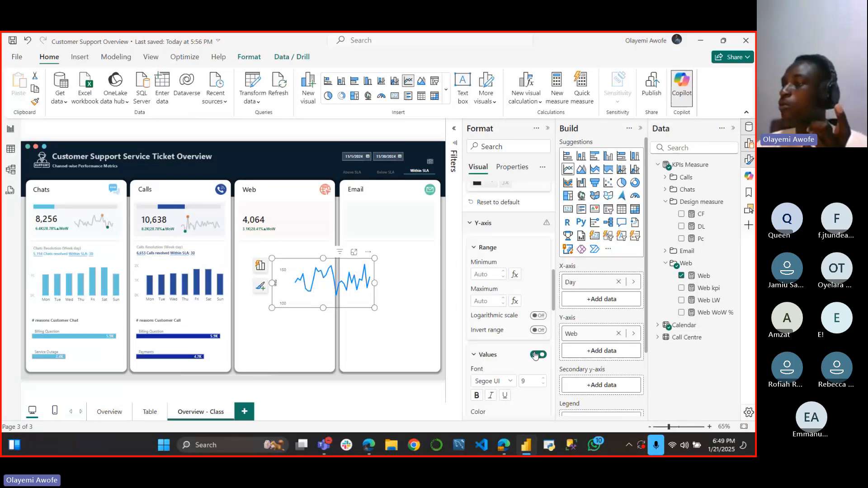
{"action": "left_click", "coordinate": [538, 355]}
{"action": "scroll", "coordinate": [538, 294], "scroll_direction": "down", "scroll_amount": 6}
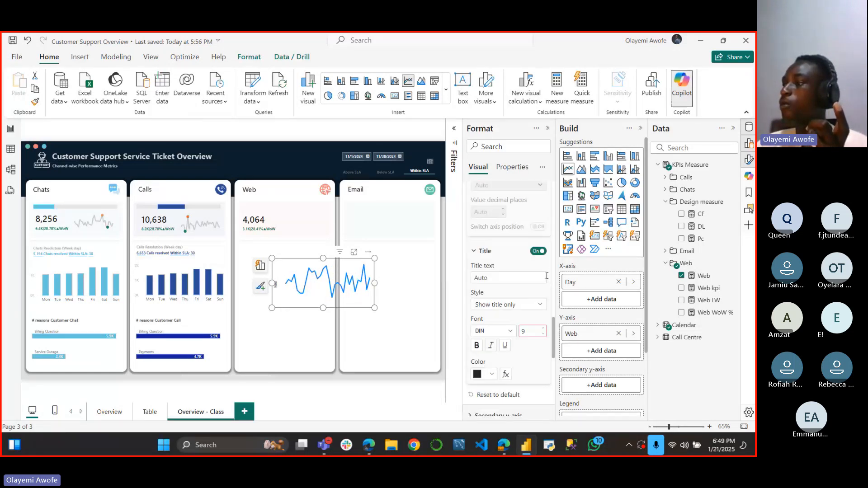
{"action": "left_click", "coordinate": [536, 253]}
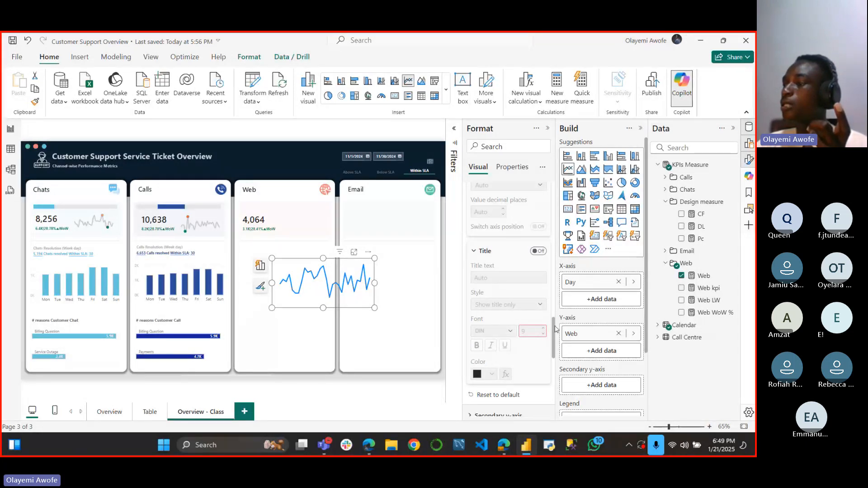
{"action": "left_click_drag", "start_coordinate": [553, 349], "coordinate": [554, 365]}
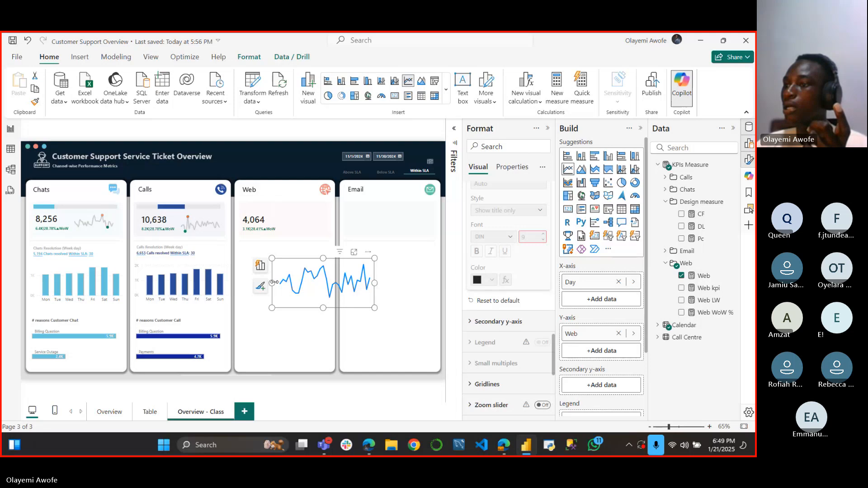
Step: Shrink the line chart to sparkline size and fit it beside the card value within the Web section's tinted band
{"action": "left_click_drag", "start_coordinate": [272, 281], "coordinate": [317, 285]}
{"action": "left_click_drag", "start_coordinate": [346, 259], "coordinate": [313, 221]}
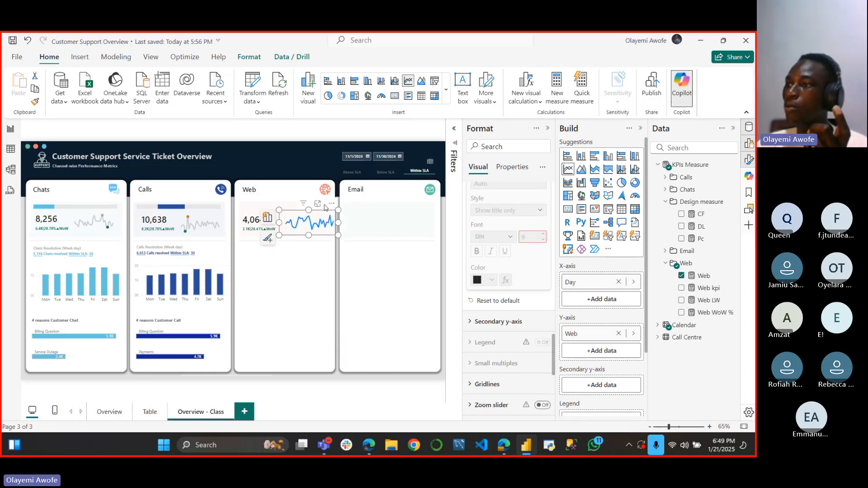
{"action": "left_click", "coordinate": [314, 261]}
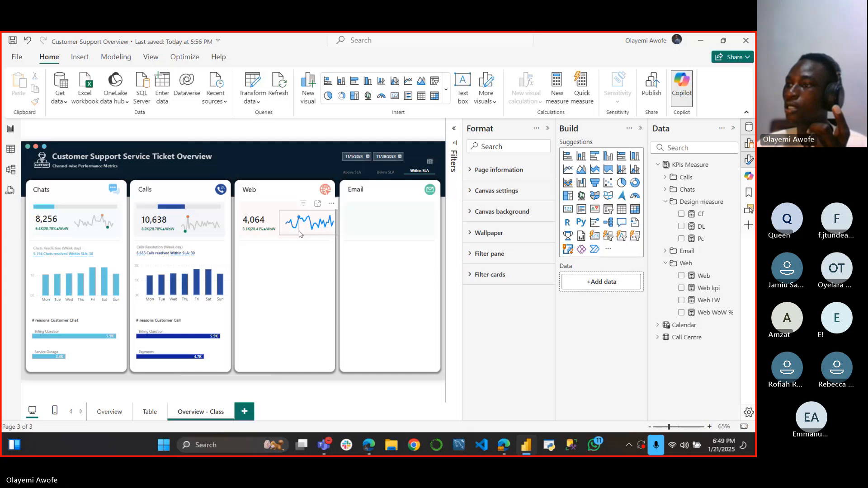
{"action": "left_click", "coordinate": [337, 226]}
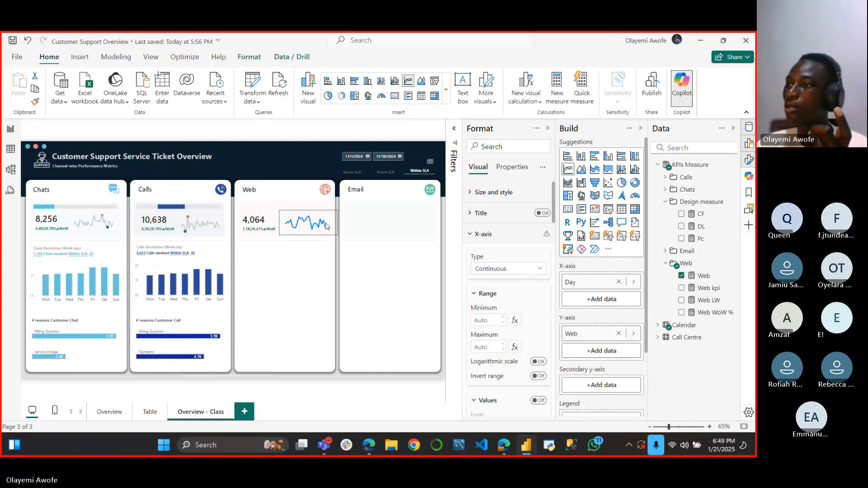
{"action": "left_click_drag", "start_coordinate": [338, 223], "coordinate": [326, 225]}
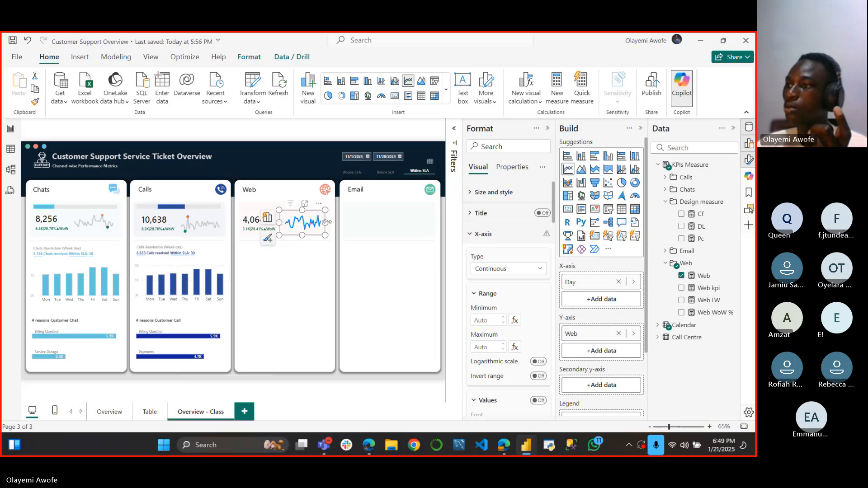
Step: Widen the Web sparkline slightly within the tinted band and look through its size and style settings
{"action": "left_click_drag", "start_coordinate": [326, 223], "coordinate": [305, 205]}
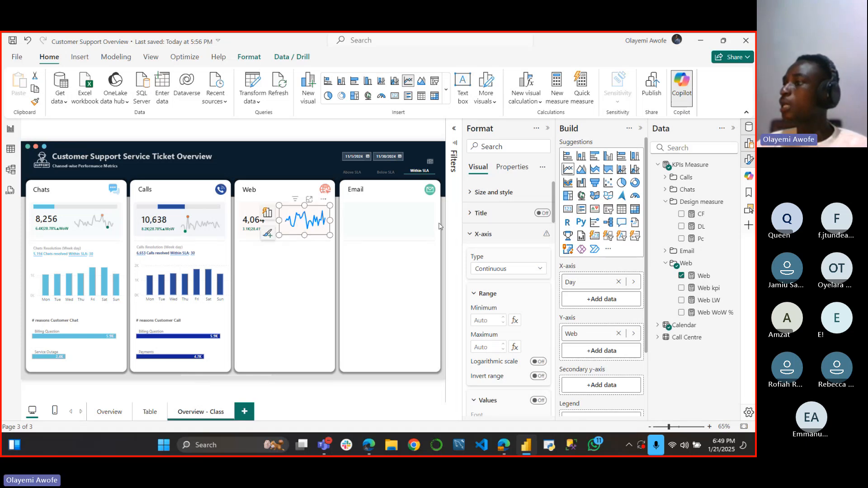
{"action": "left_click", "coordinate": [470, 233]}
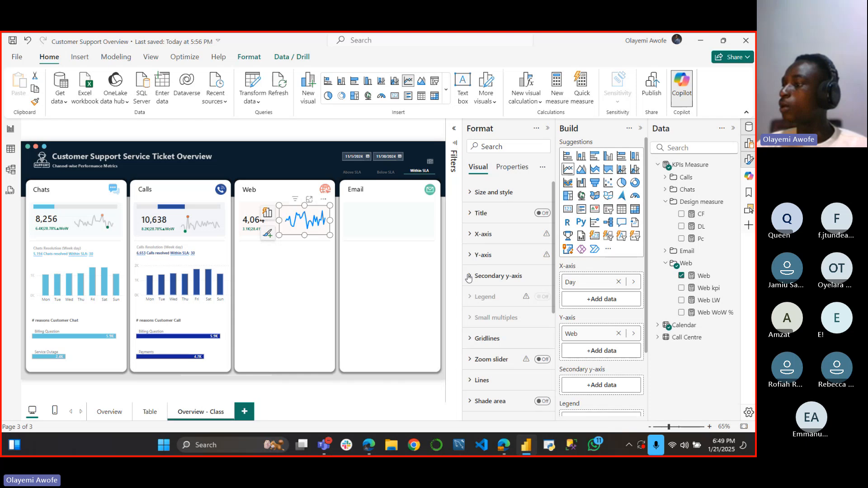
{"action": "left_click", "coordinate": [492, 193]}
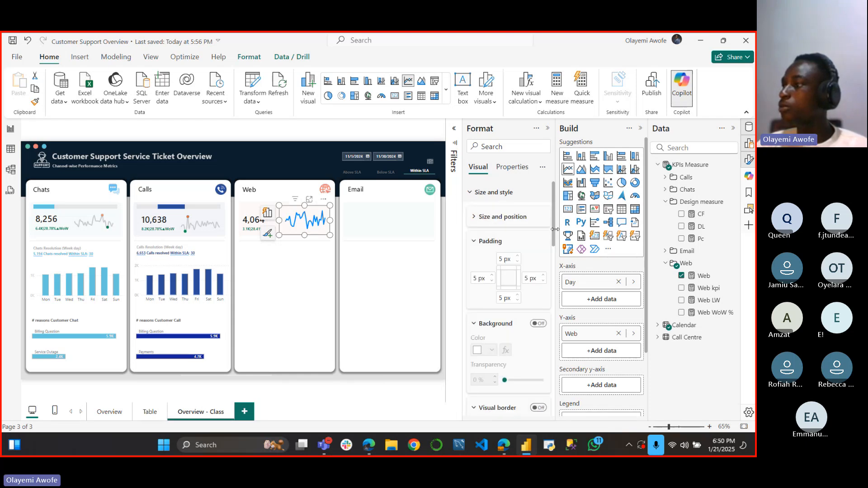
{"action": "left_click", "coordinate": [475, 242]}
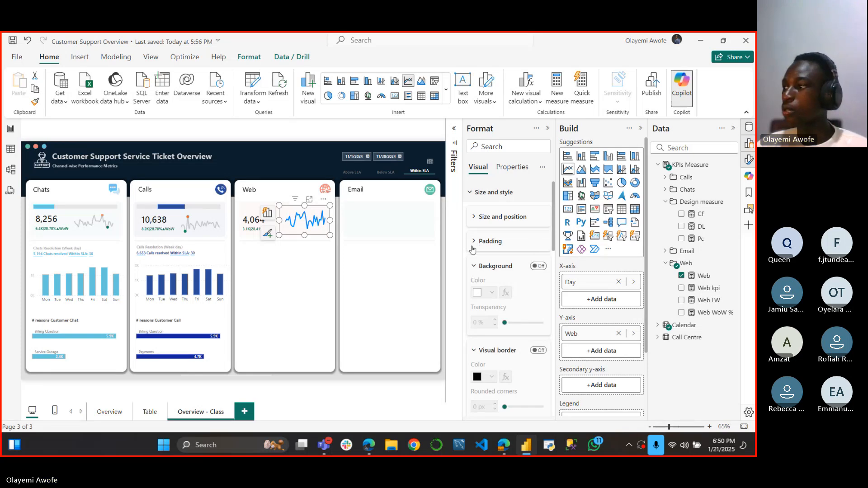
{"action": "left_click", "coordinate": [474, 266]}
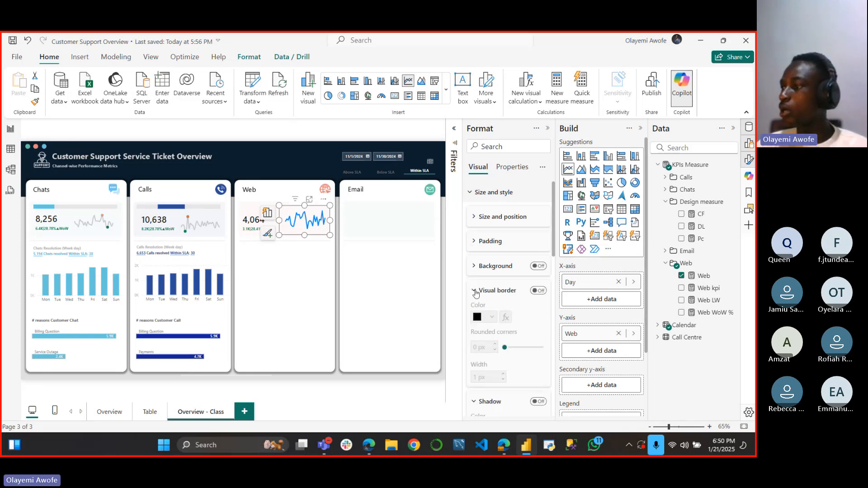
{"action": "left_click", "coordinate": [475, 291]}
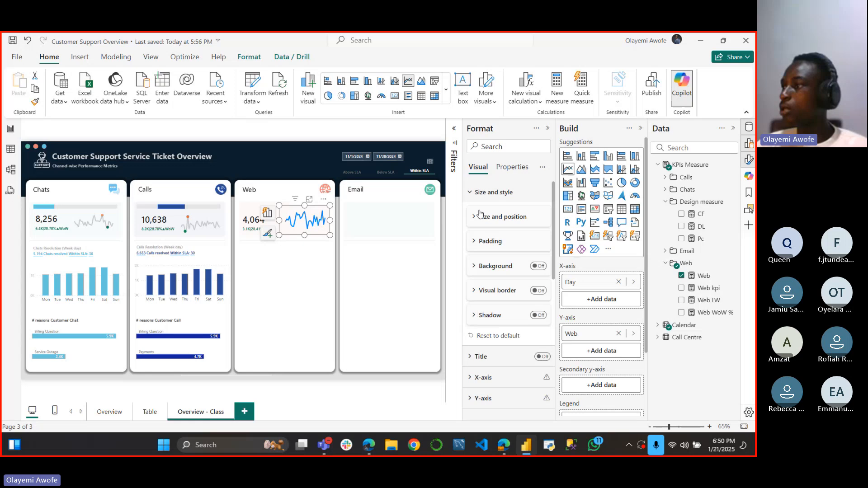
{"action": "left_click", "coordinate": [477, 191]}
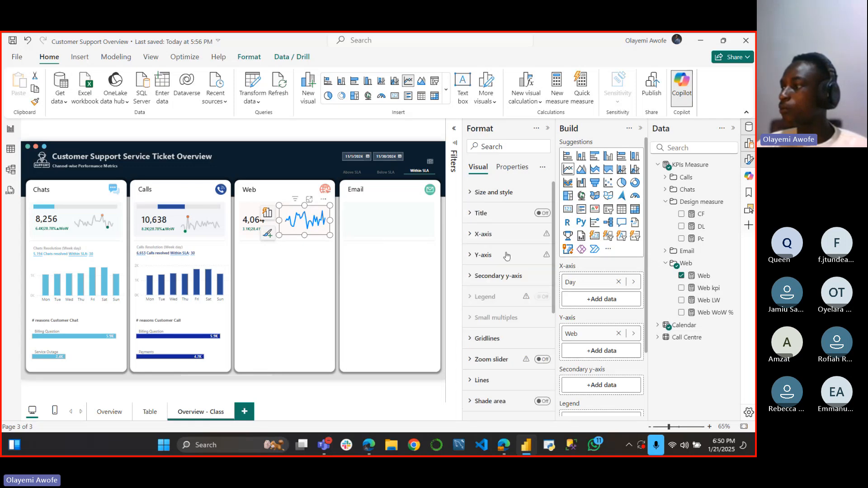
Step: Examine the line style and colour settings of the Web sparkline
{"action": "scroll", "coordinate": [549, 307], "scroll_direction": "down", "scroll_amount": 3}
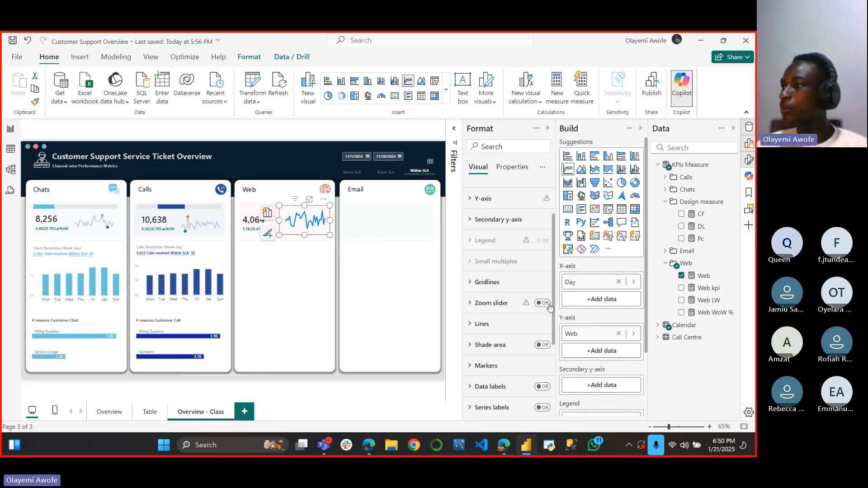
{"action": "scroll", "coordinate": [550, 307], "scroll_direction": "down", "scroll_amount": 6}
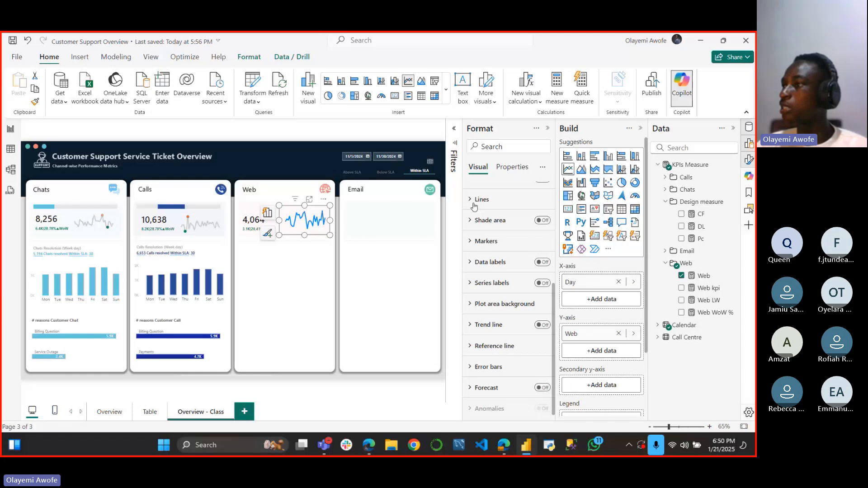
{"action": "left_click", "coordinate": [473, 204]}
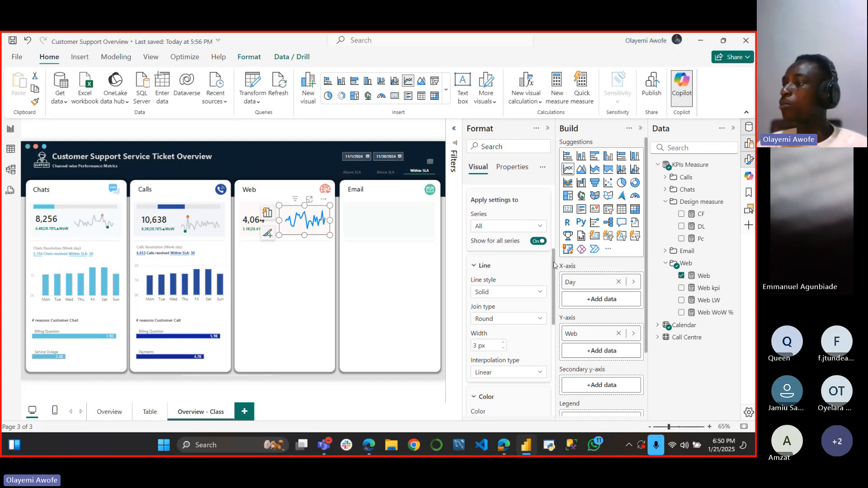
{"action": "left_click_drag", "start_coordinate": [555, 265], "coordinate": [550, 309]}
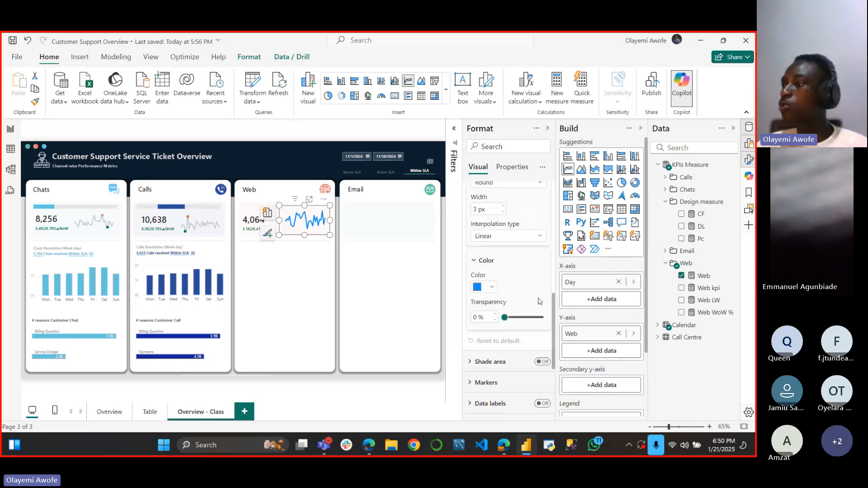
{"action": "left_click", "coordinate": [492, 287]}
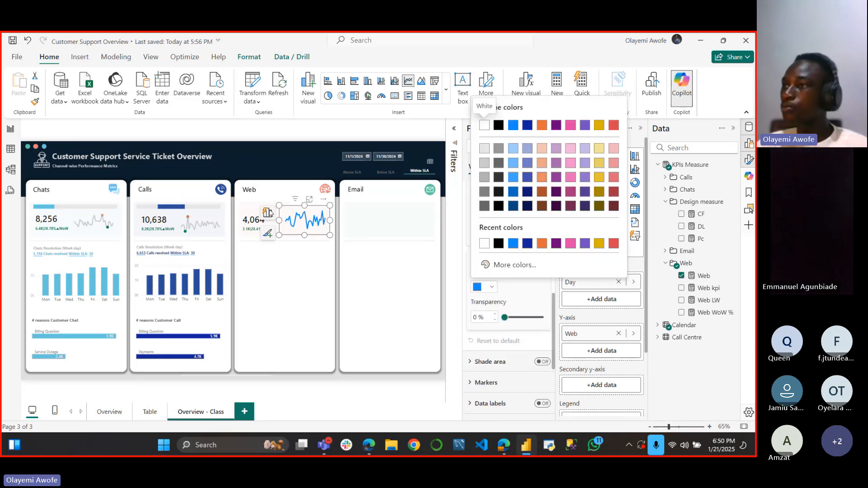
{"action": "left_click", "coordinate": [322, 189]}
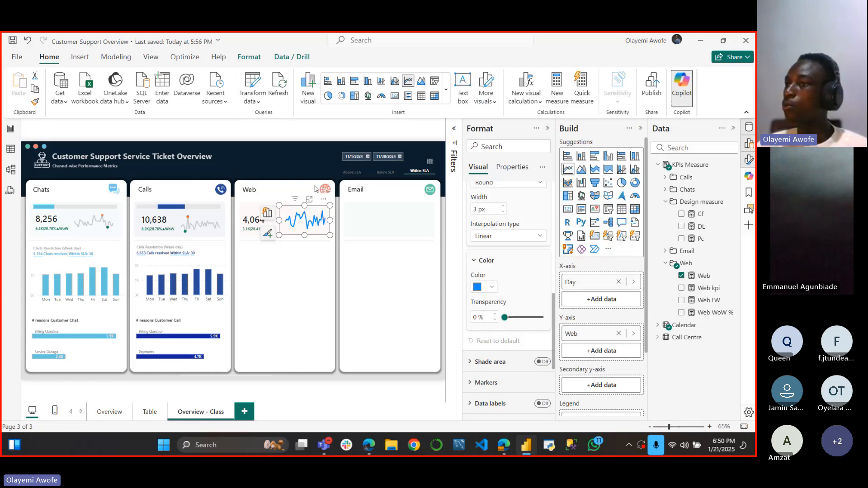
Step: Look up the hex code of the Web sparkline's line colour on the Overview page and return to the Overview - Class page
{"action": "left_click", "coordinate": [109, 412]}
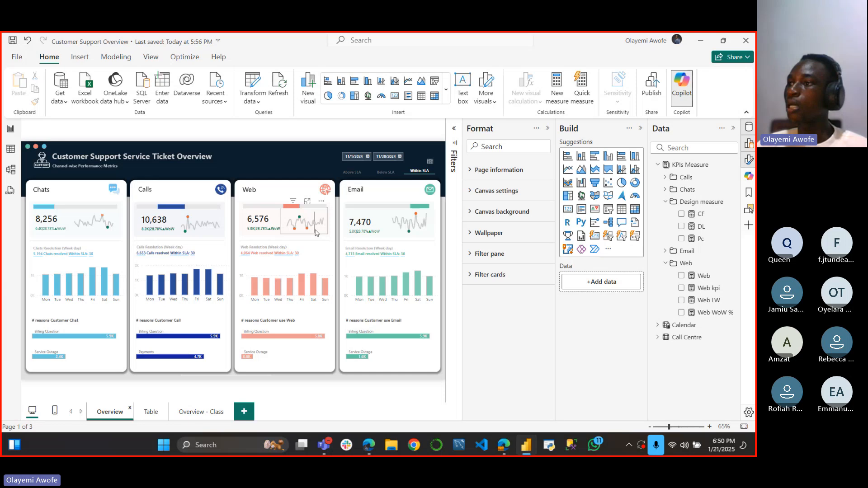
{"action": "left_click", "coordinate": [315, 232]}
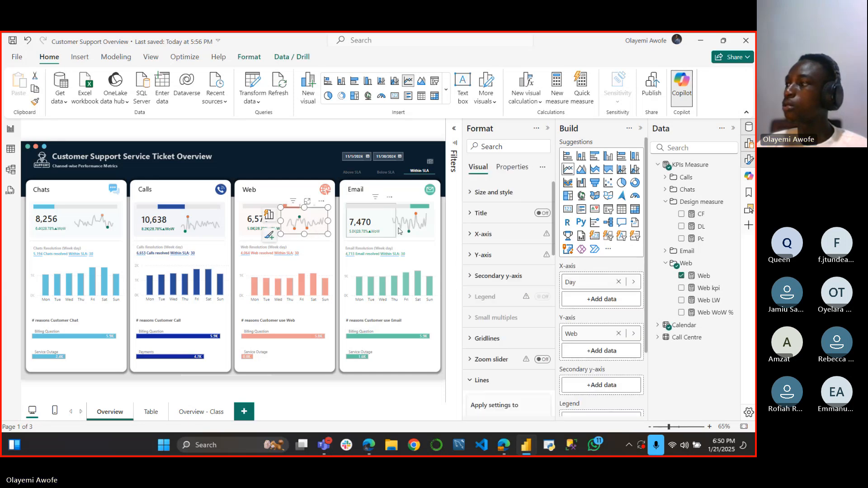
{"action": "left_click_drag", "start_coordinate": [555, 208], "coordinate": [560, 318]}
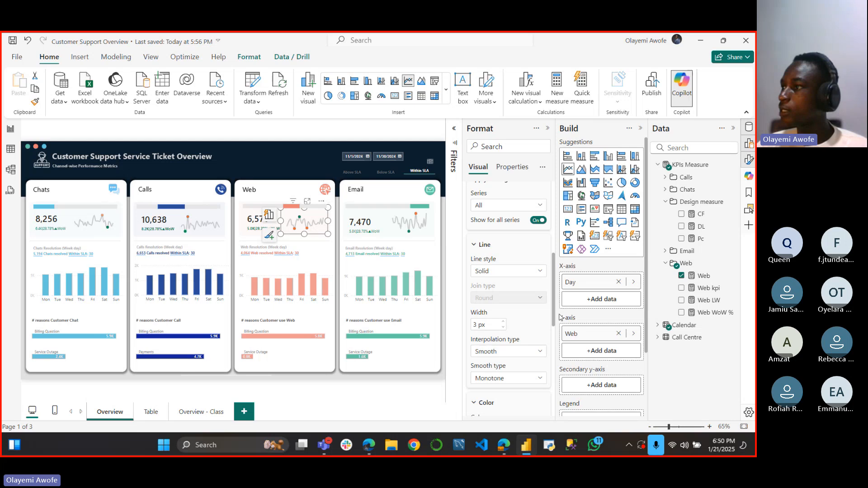
{"action": "scroll", "coordinate": [506, 269], "scroll_direction": "down", "scroll_amount": 6}
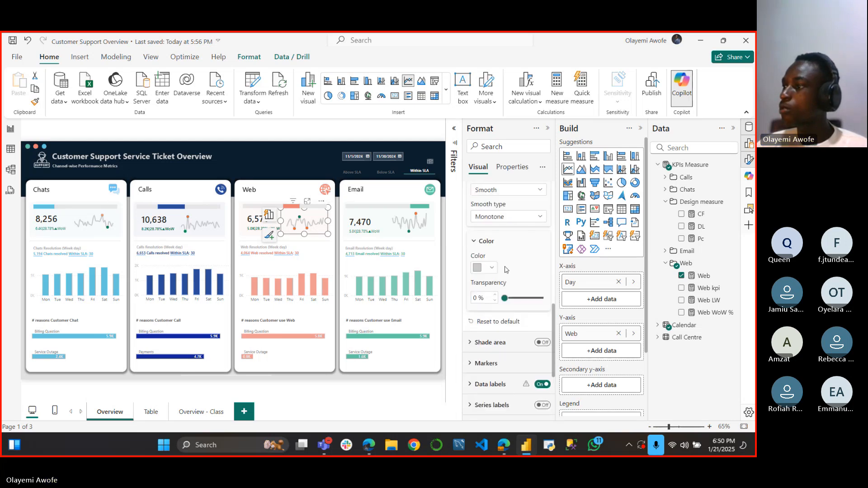
{"action": "left_click", "coordinate": [488, 267]}
{"action": "left_click", "coordinate": [502, 247]}
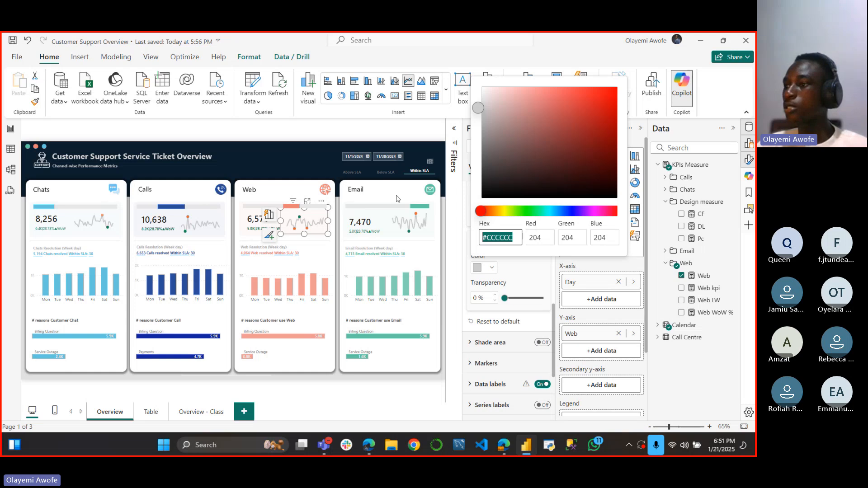
{"action": "left_click", "coordinate": [205, 417]}
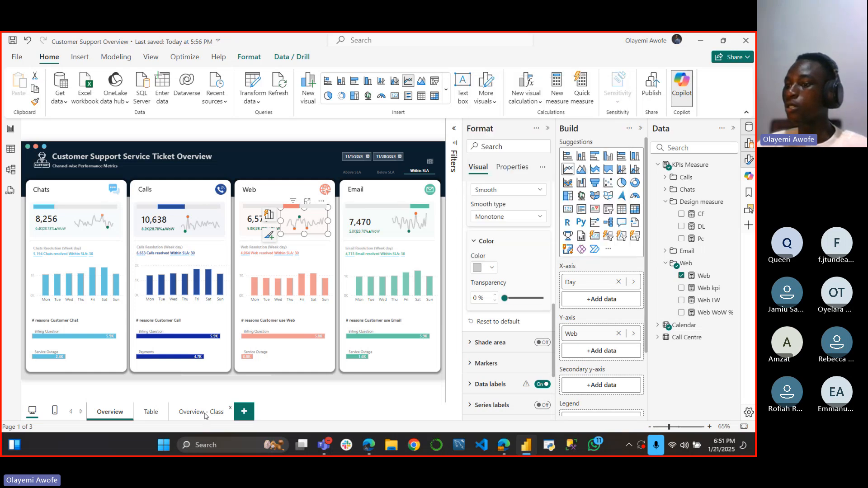
{"action": "left_click", "coordinate": [205, 415]}
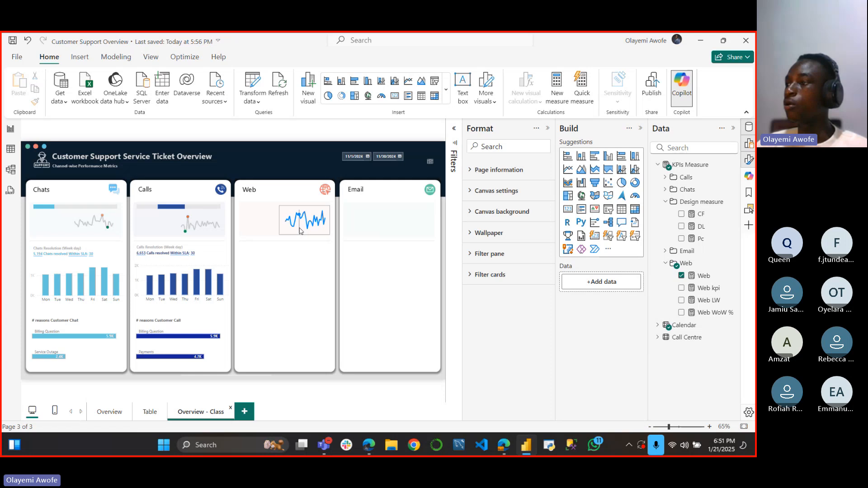
Step: Set the line colour of the Web sparkline to light grey #CCCCCC and collapse its line and colour settings
{"action": "left_click", "coordinate": [303, 226]}
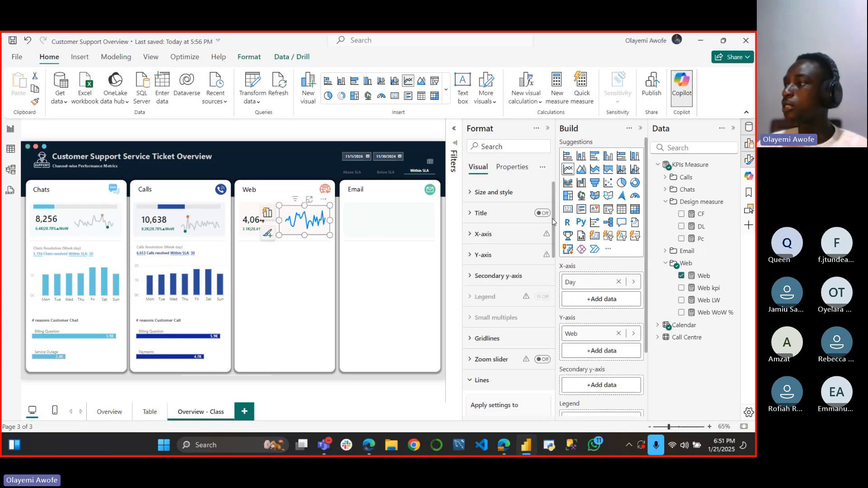
{"action": "left_click_drag", "start_coordinate": [554, 221], "coordinate": [548, 318]}
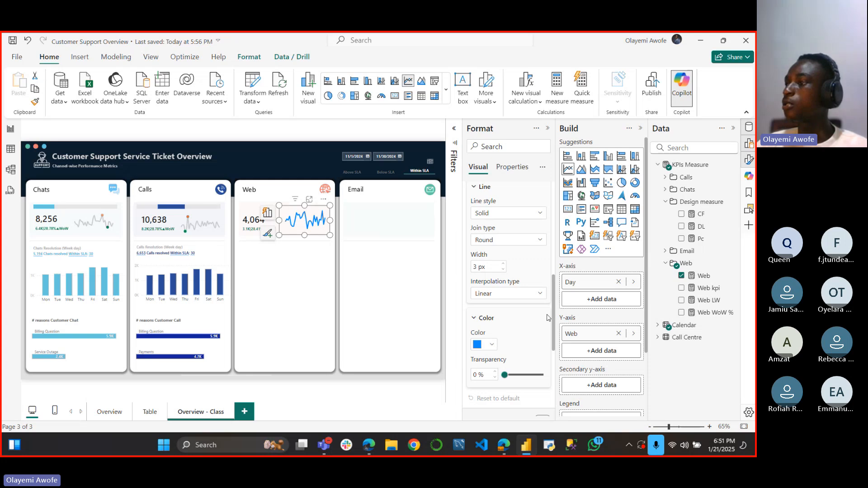
{"action": "left_click", "coordinate": [489, 301]}
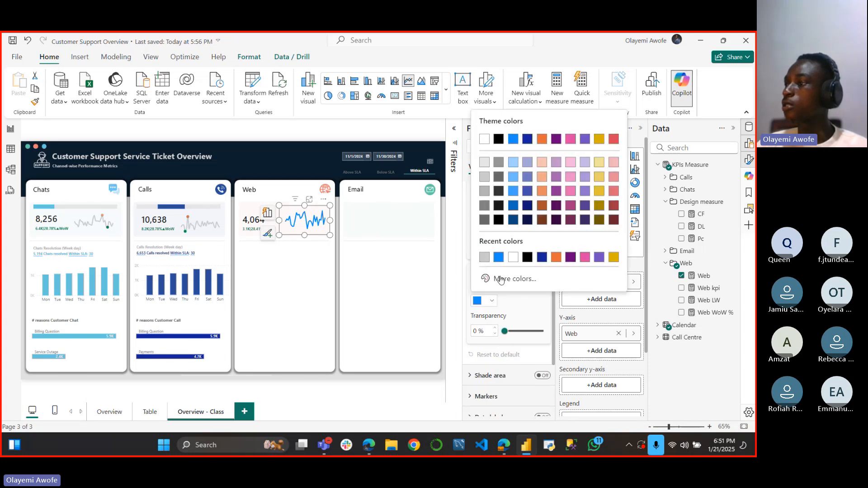
{"action": "left_click", "coordinate": [484, 258]}
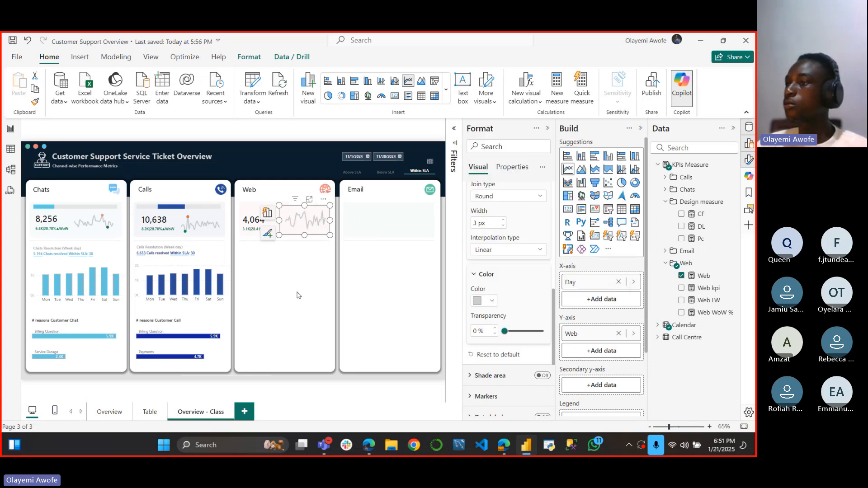
{"action": "left_click", "coordinate": [474, 275]}
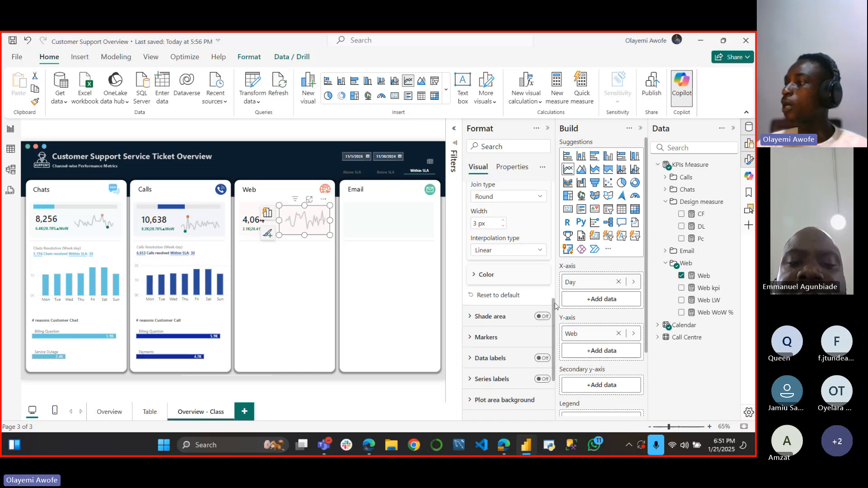
{"action": "left_click_drag", "start_coordinate": [552, 302], "coordinate": [550, 266]}
{"action": "left_click", "coordinate": [474, 252]}
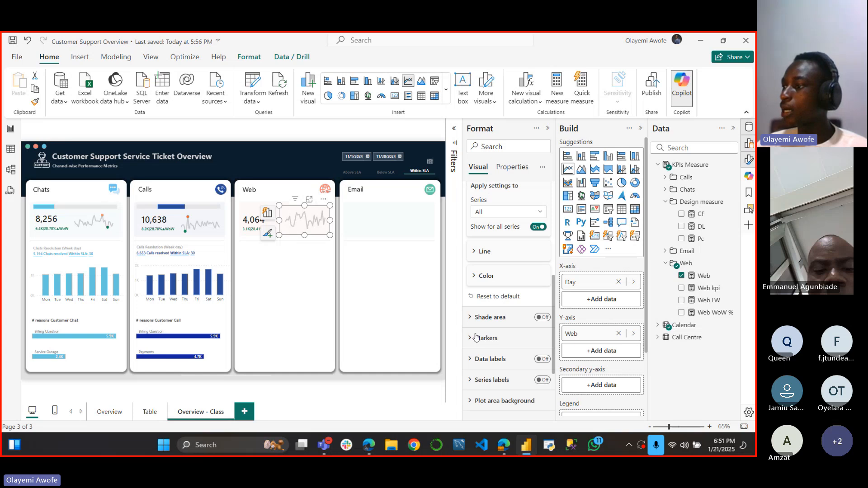
Step: Expand the marker settings of the Web sparkline and look through the categories that can be given a marker
{"action": "left_click", "coordinate": [525, 338]}
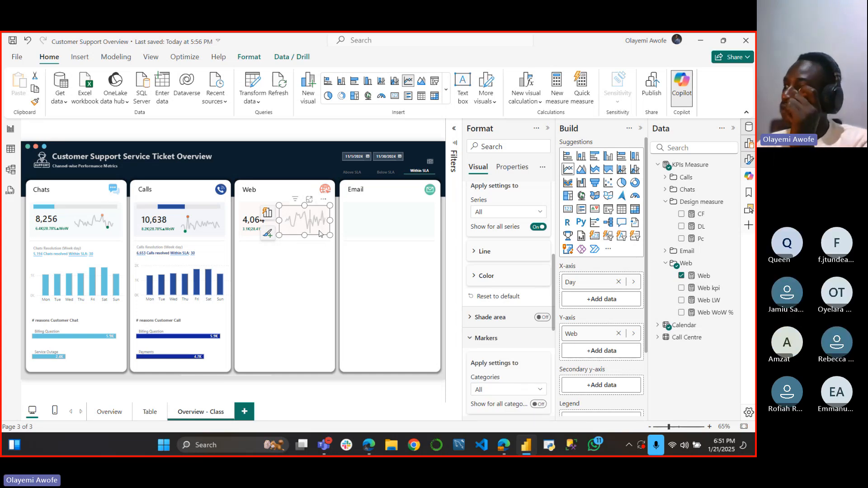
{"action": "scroll", "coordinate": [552, 278], "scroll_direction": "down", "scroll_amount": 3}
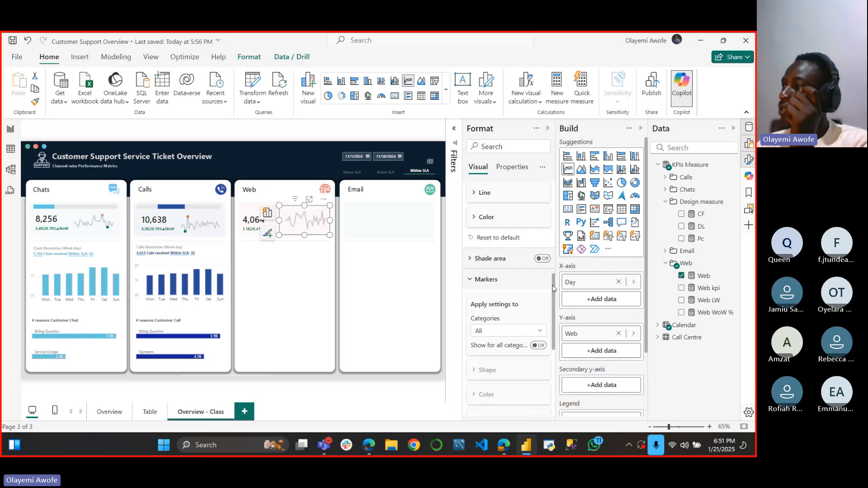
{"action": "left_click_drag", "start_coordinate": [552, 288], "coordinate": [557, 312]}
{"action": "left_click", "coordinate": [519, 249]}
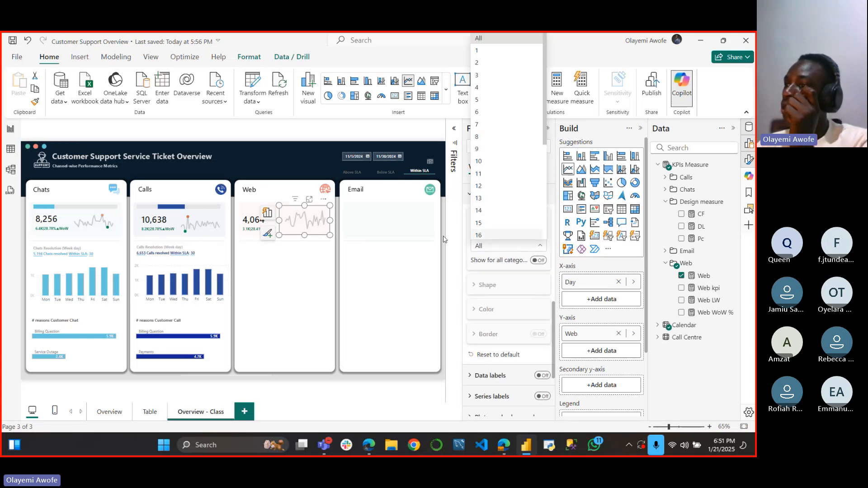
{"action": "left_click", "coordinate": [308, 232]}
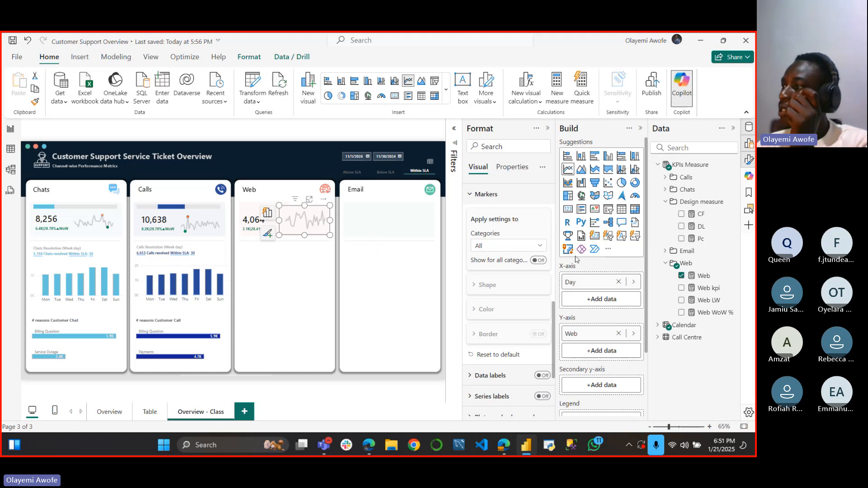
{"action": "left_click", "coordinate": [532, 262]}
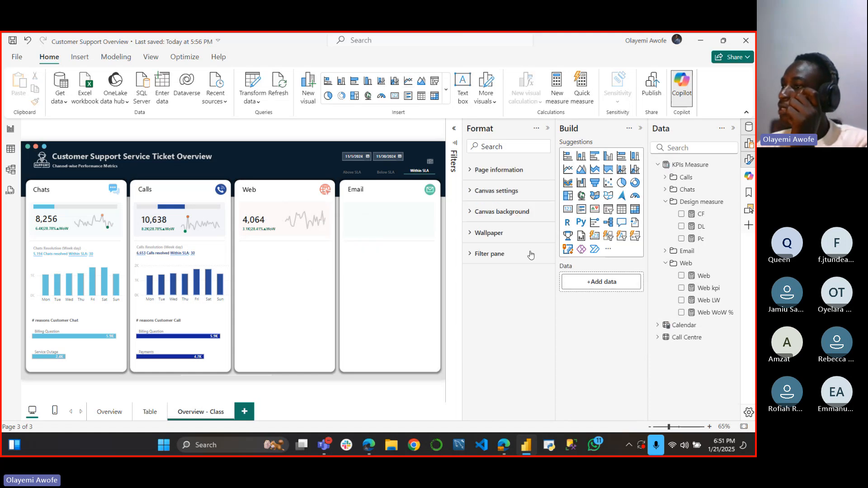
Step: Show a marker for category 17 only on the Web sparkline and colour it dark red
{"action": "left_click", "coordinate": [297, 228]}
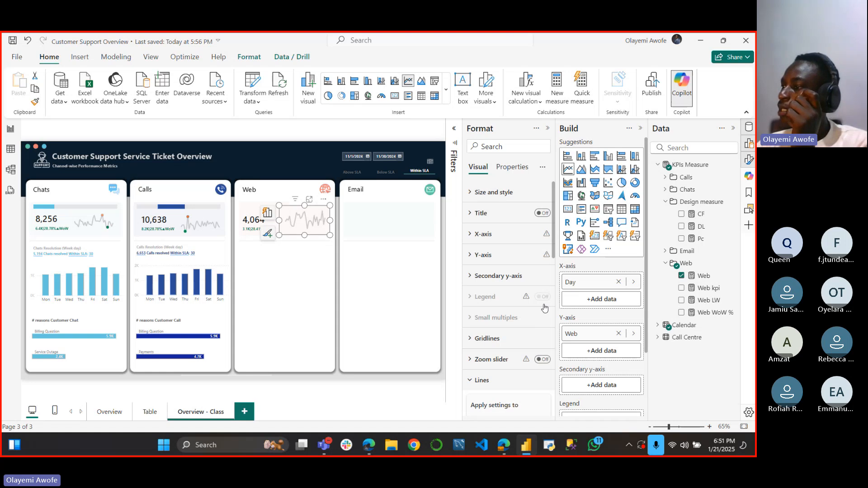
{"action": "scroll", "coordinate": [544, 308], "scroll_direction": "down", "scroll_amount": 5}
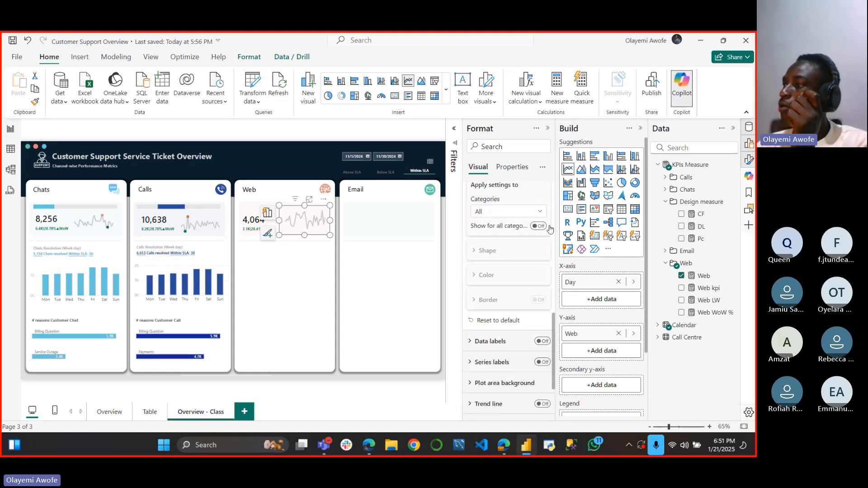
{"action": "left_click", "coordinate": [506, 211]}
{"action": "scroll", "coordinate": [494, 374], "scroll_direction": "down", "scroll_amount": 3}
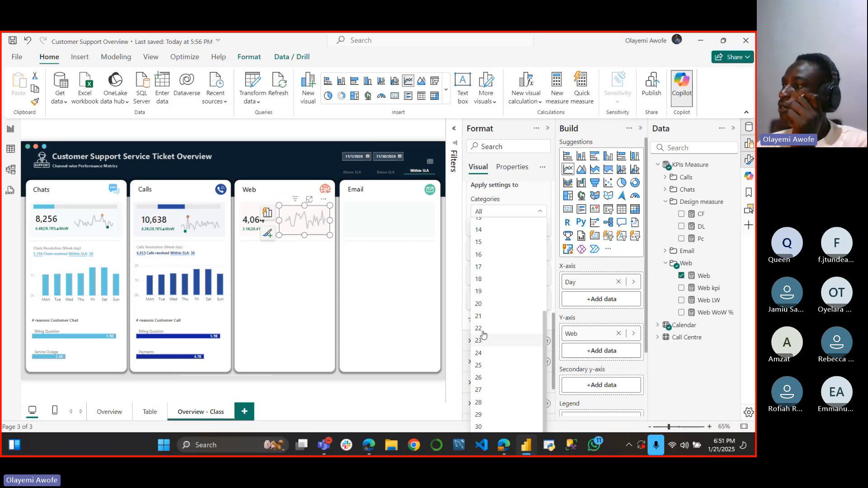
{"action": "left_click", "coordinate": [478, 267]}
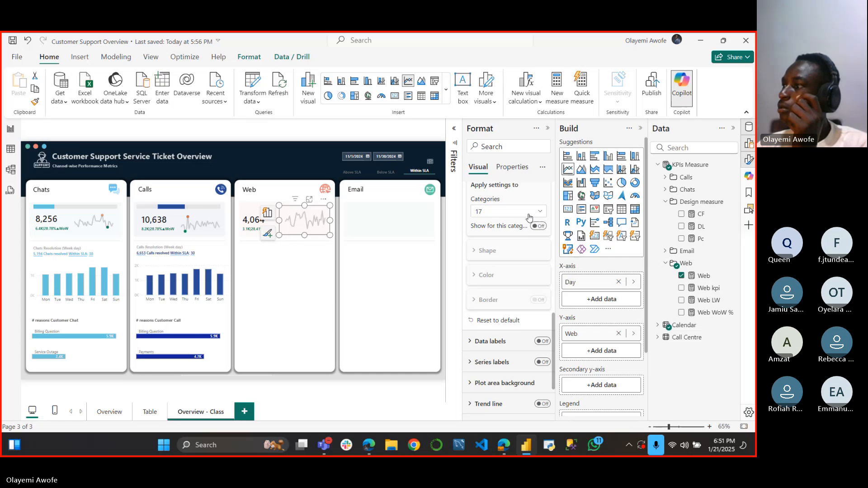
{"action": "left_click", "coordinate": [538, 226]}
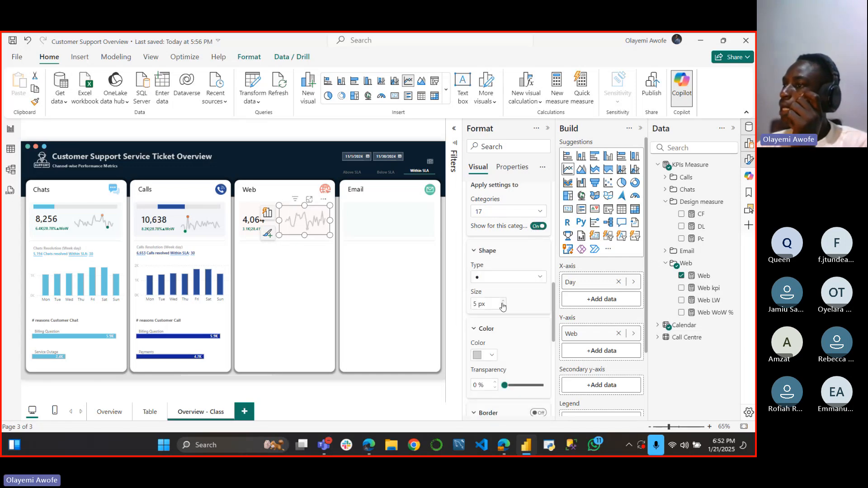
{"action": "left_click", "coordinate": [495, 356]}
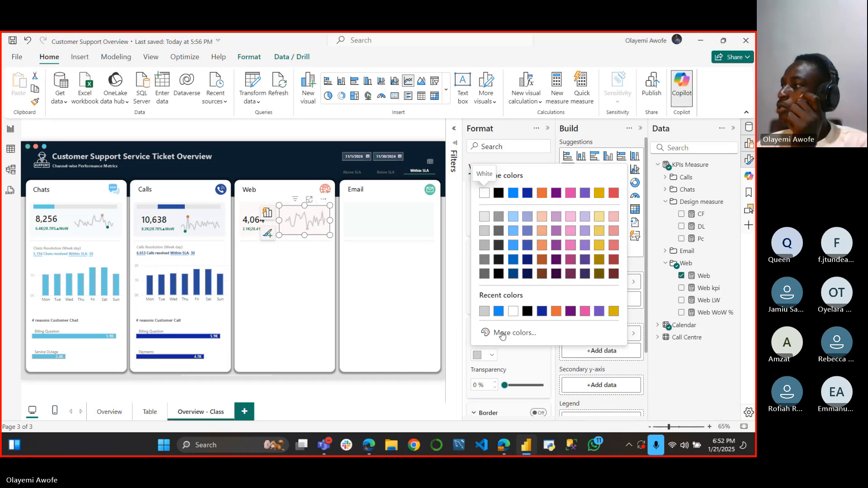
{"action": "left_click", "coordinate": [613, 261]}
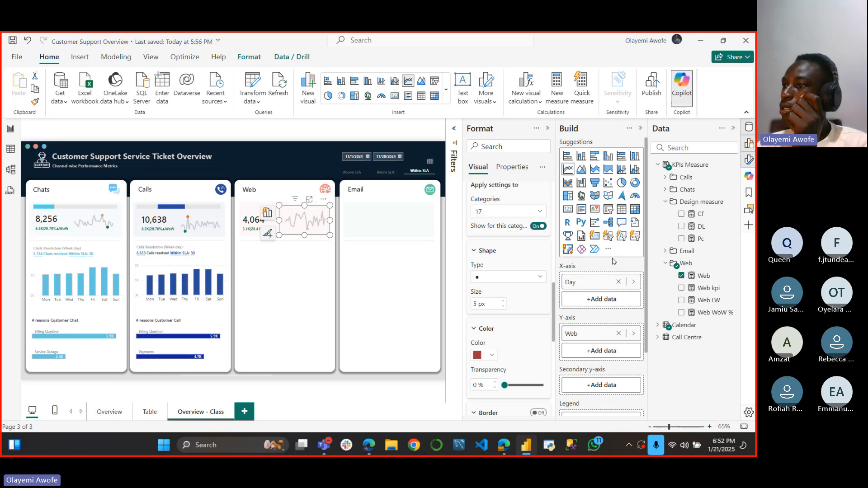
{"action": "left_click", "coordinate": [492, 356]}
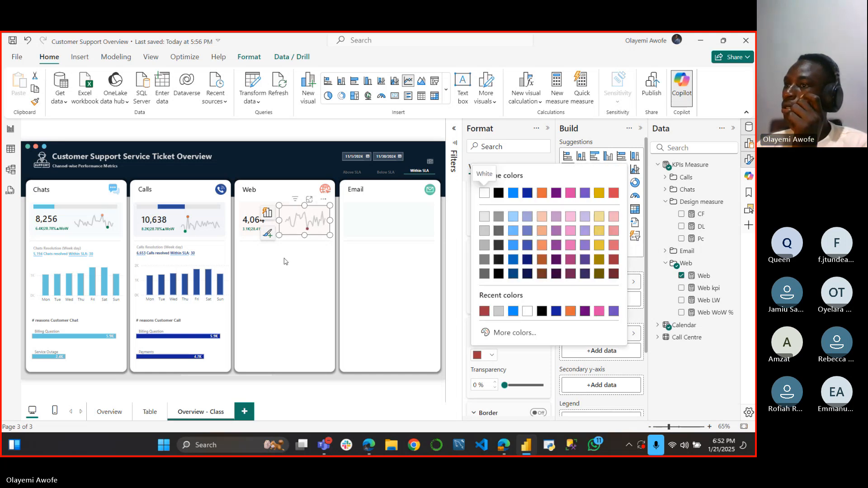
Step: Select the Calls sparkline and look through the category list in its marker settings
{"action": "left_click", "coordinate": [189, 221]}
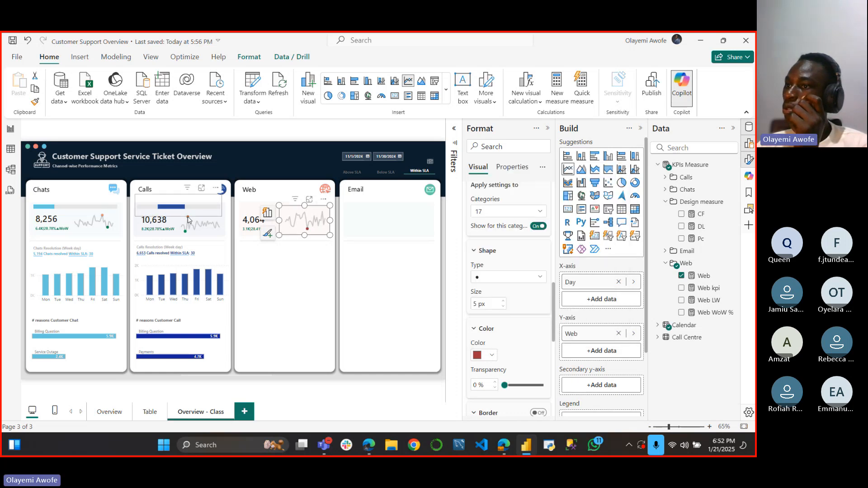
{"action": "left_click", "coordinate": [221, 219]}
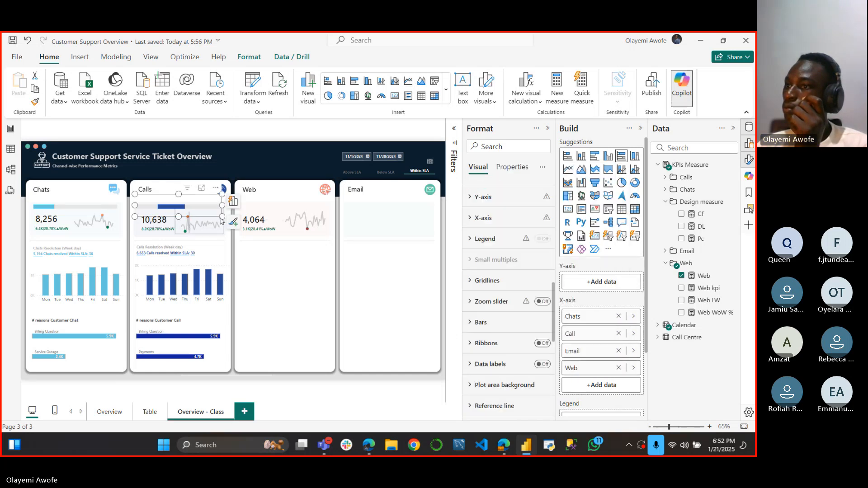
{"action": "left_click", "coordinate": [202, 224]}
{"action": "left_click", "coordinate": [189, 219]}
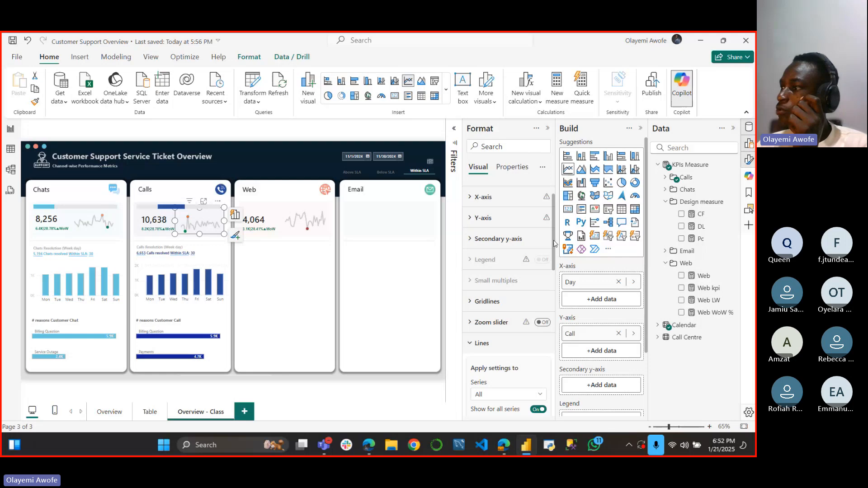
{"action": "scroll", "coordinate": [476, 267], "scroll_direction": "down", "scroll_amount": 5}
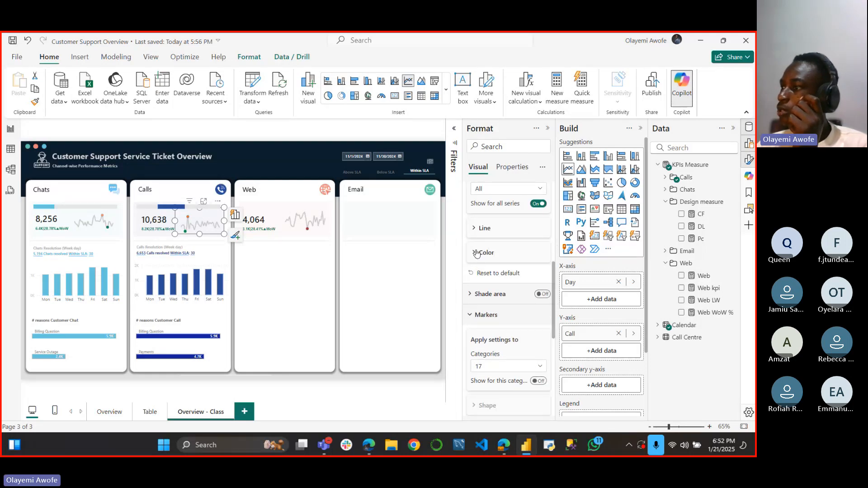
{"action": "left_click", "coordinate": [477, 254]}
{"action": "left_click", "coordinate": [477, 254]}
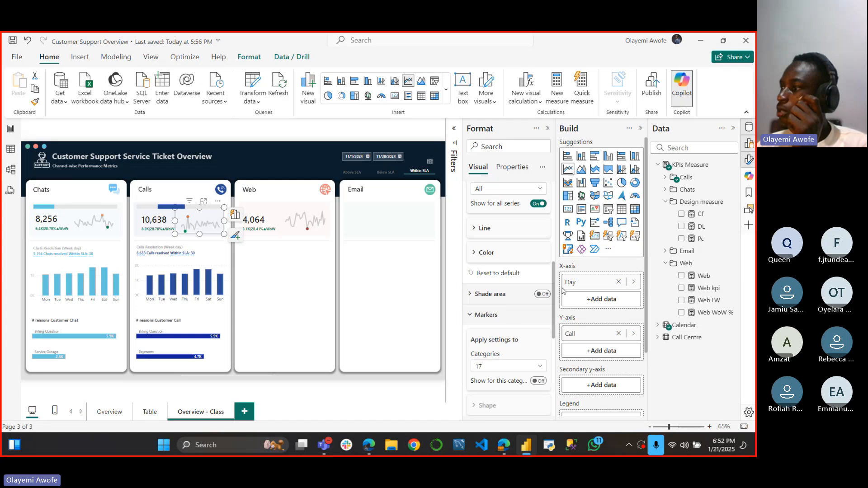
{"action": "left_click_drag", "start_coordinate": [552, 300], "coordinate": [552, 330]}
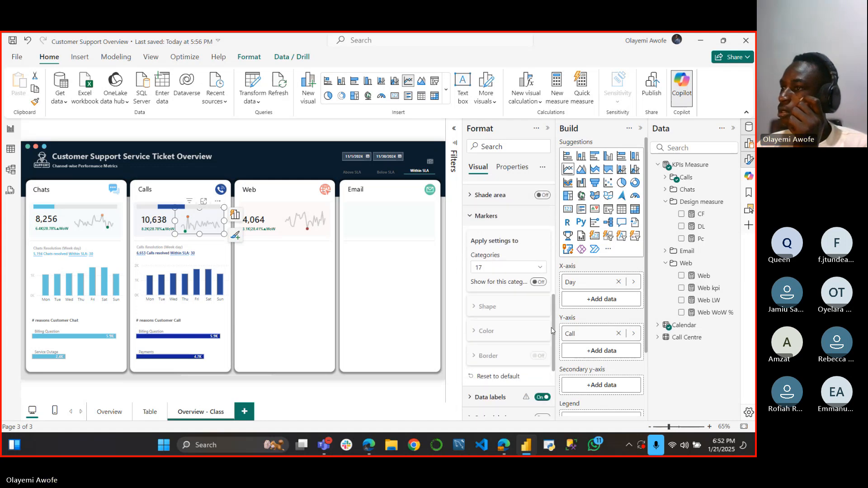
{"action": "left_click", "coordinate": [537, 265]}
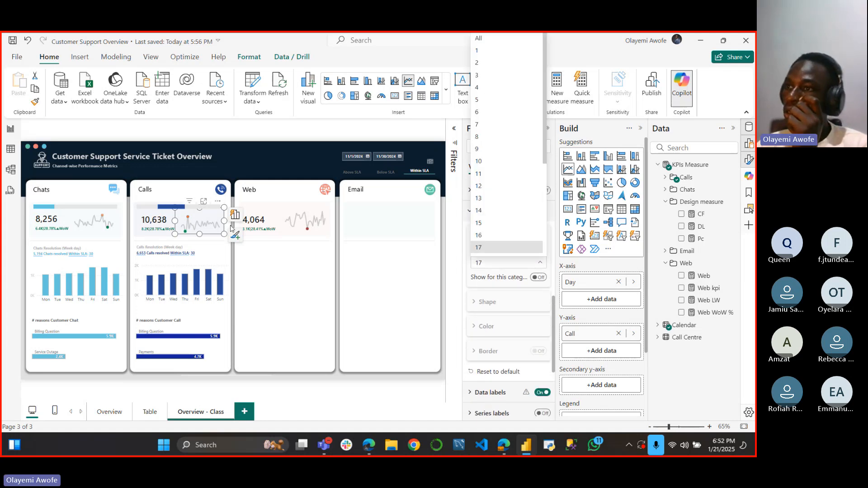
Step: Check the day of the orange peak on the Calls sparkline and display the marker settings for category 6
{"action": "left_click", "coordinate": [189, 220]}
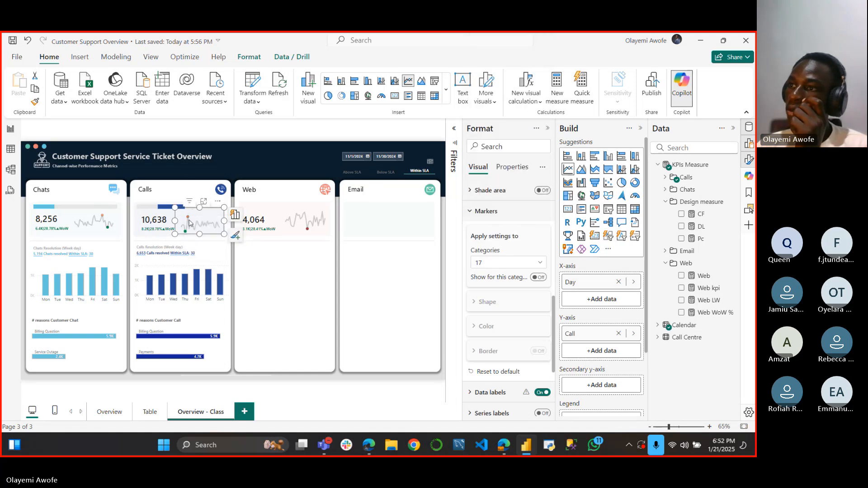
{"action": "left_click", "coordinate": [188, 221]}
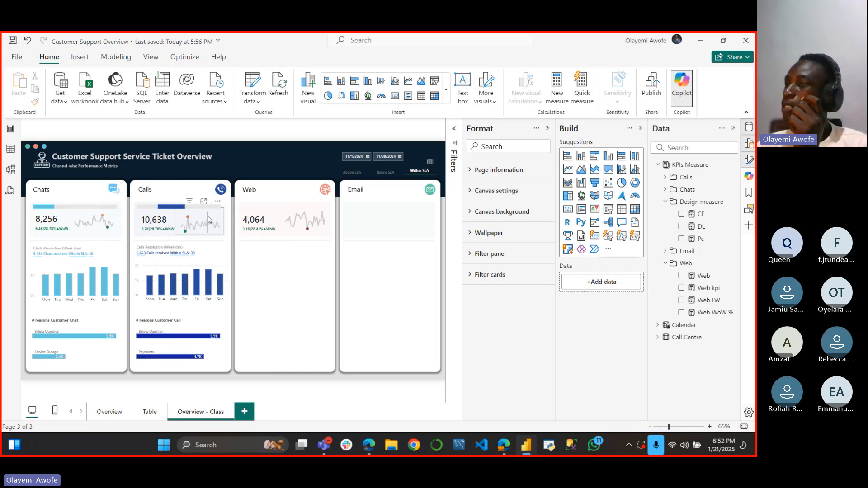
{"action": "left_click", "coordinate": [207, 220]}
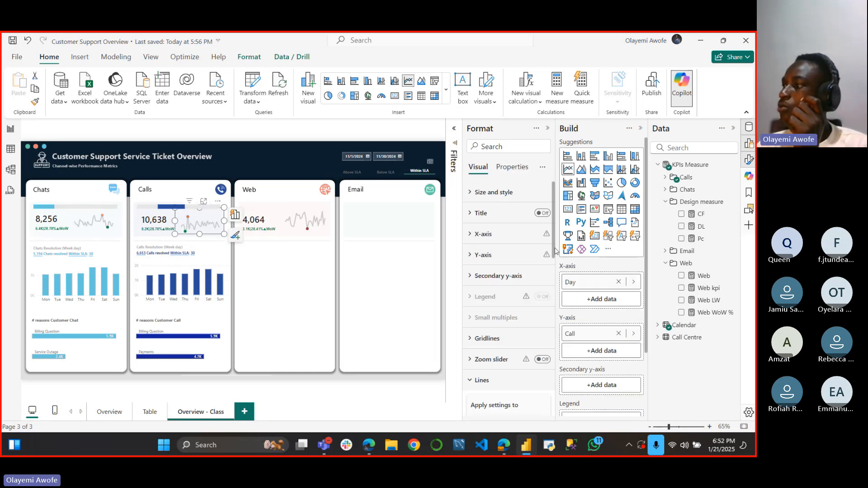
{"action": "left_click_drag", "start_coordinate": [554, 252], "coordinate": [553, 324]}
{"action": "scroll", "coordinate": [555, 290], "scroll_direction": "down", "scroll_amount": 3}
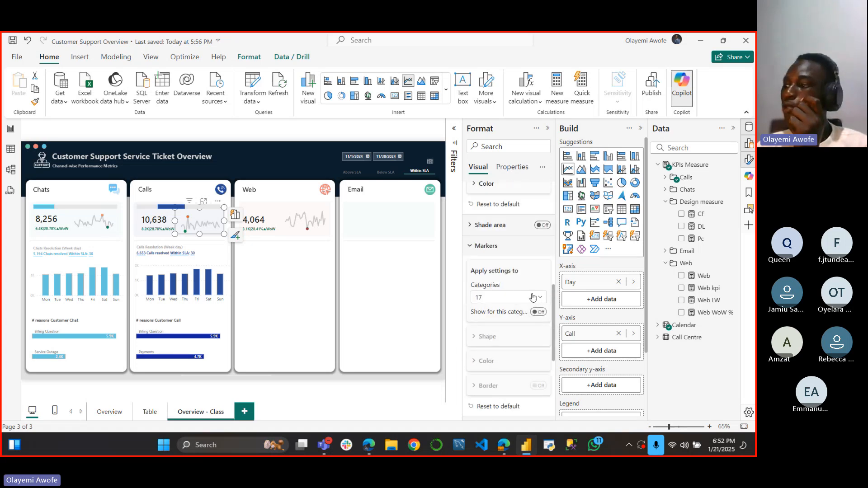
{"action": "left_click", "coordinate": [533, 297]}
{"action": "left_click", "coordinate": [485, 114]}
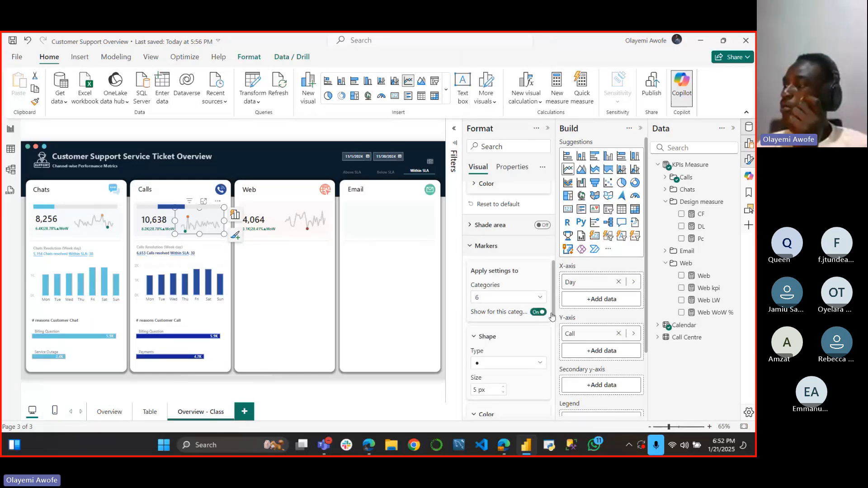
Step: Look up the hex code of the orange marker colour on the Calls sparkline
{"action": "left_click_drag", "start_coordinate": [553, 317], "coordinate": [554, 360]}
{"action": "left_click", "coordinate": [491, 265]}
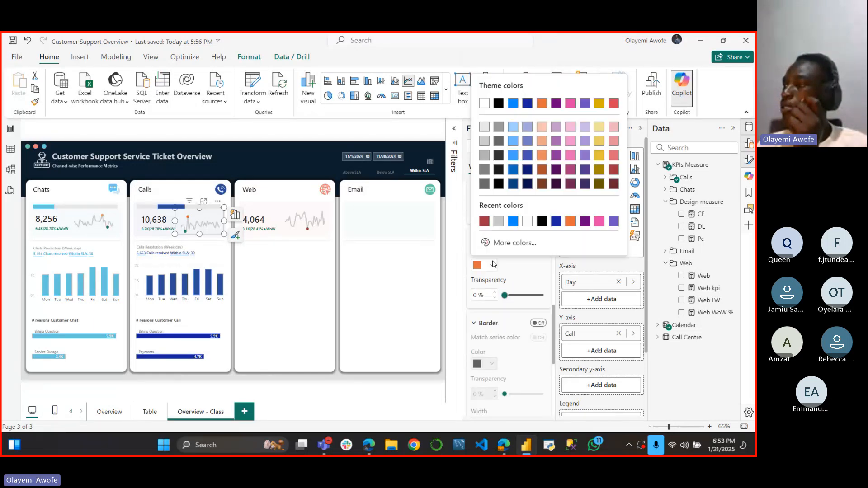
{"action": "left_click", "coordinate": [494, 242]}
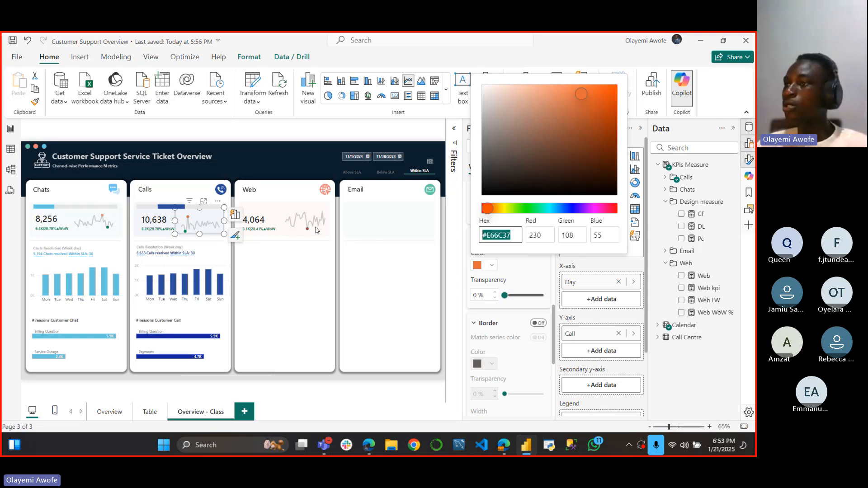
{"action": "left_click", "coordinate": [496, 235]}
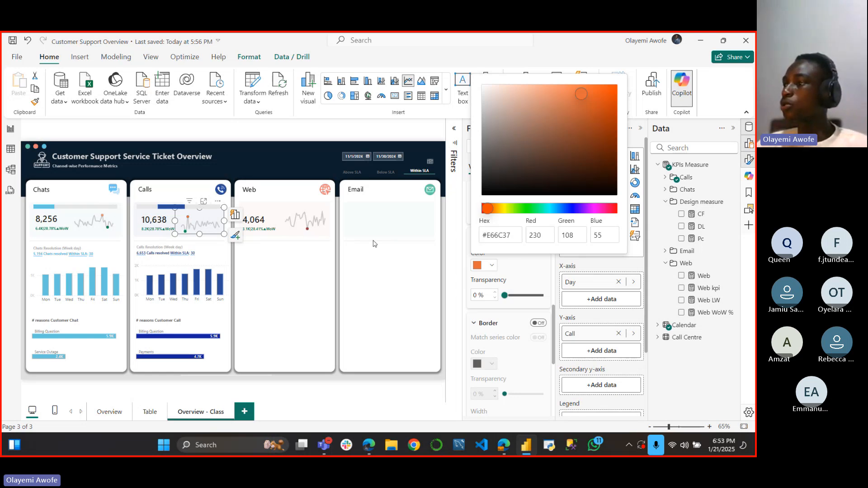
Step: Select the Web sparkline and display its marker settings
{"action": "left_click", "coordinate": [312, 216]}
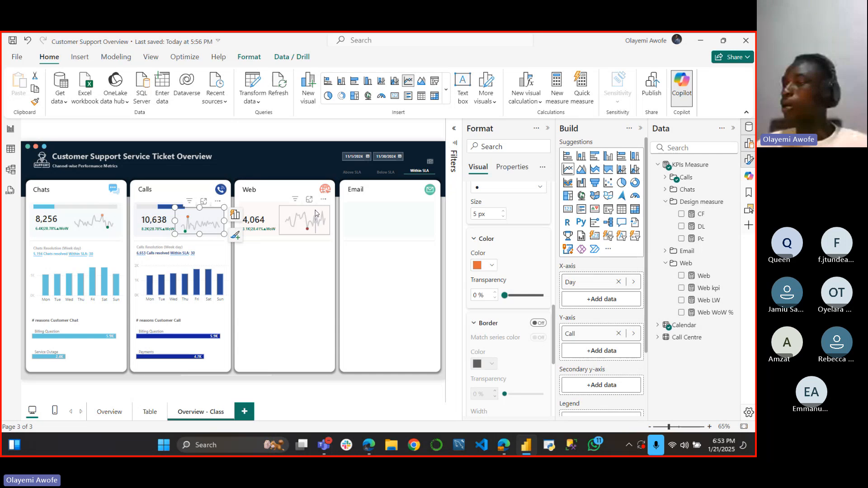
{"action": "mouse_move", "coordinate": [312, 214]}
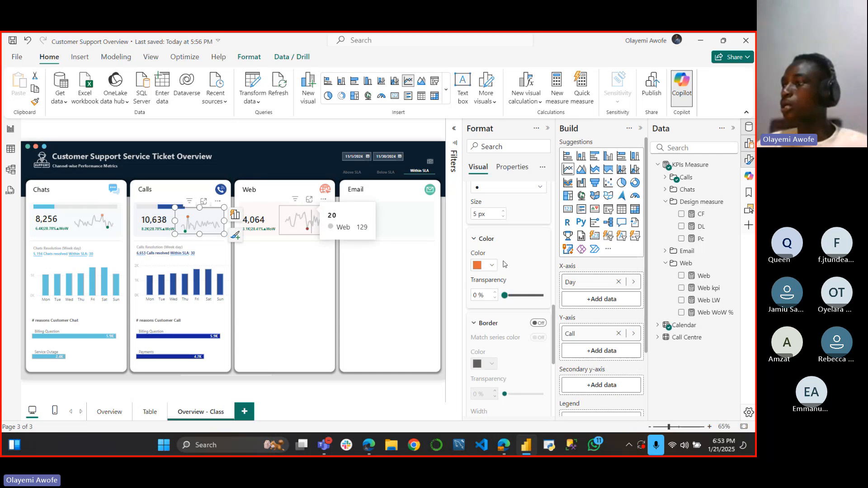
{"action": "left_click", "coordinate": [311, 217]}
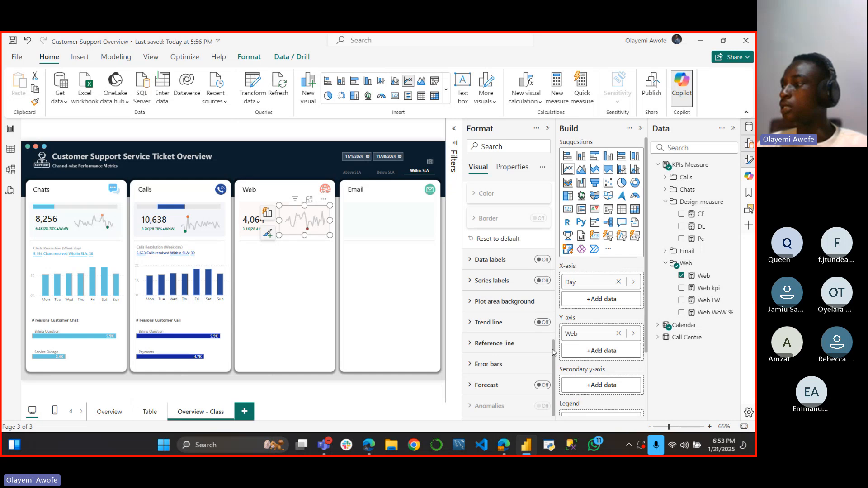
{"action": "left_click_drag", "start_coordinate": [555, 351], "coordinate": [550, 296]}
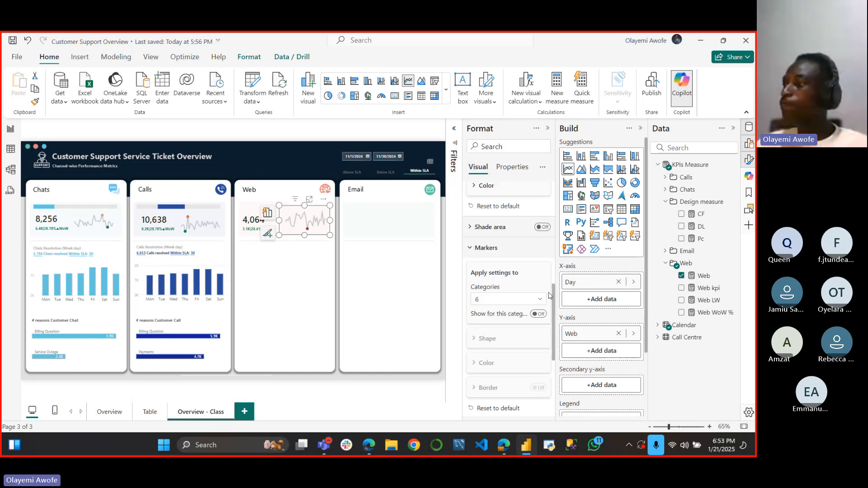
{"action": "left_click", "coordinate": [538, 314]}
{"action": "left_click", "coordinate": [540, 300]}
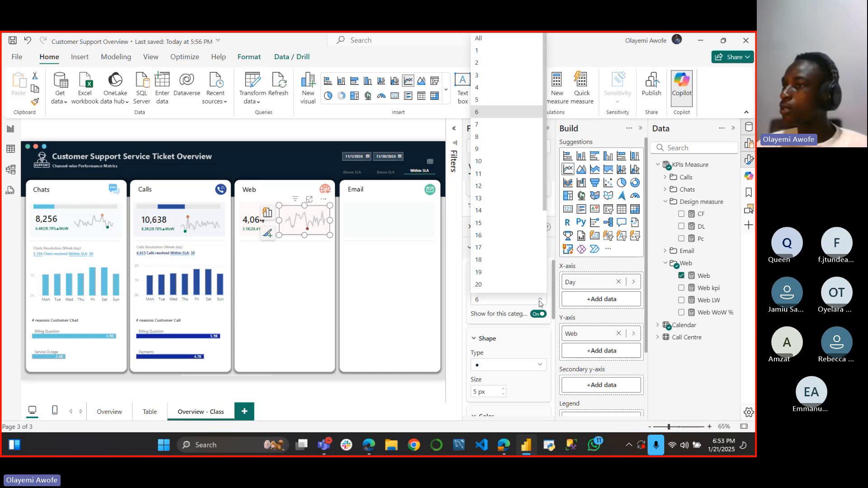
{"action": "left_click", "coordinate": [540, 314]}
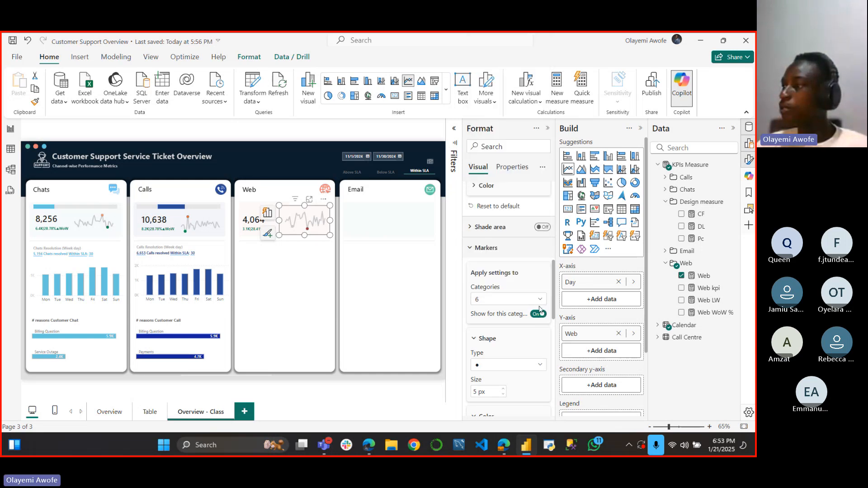
{"action": "left_click", "coordinate": [540, 313]}
Step: Change the colour of the category 17 marker on the Web sparkline to orange #E66C37
{"action": "left_click", "coordinate": [540, 299]}
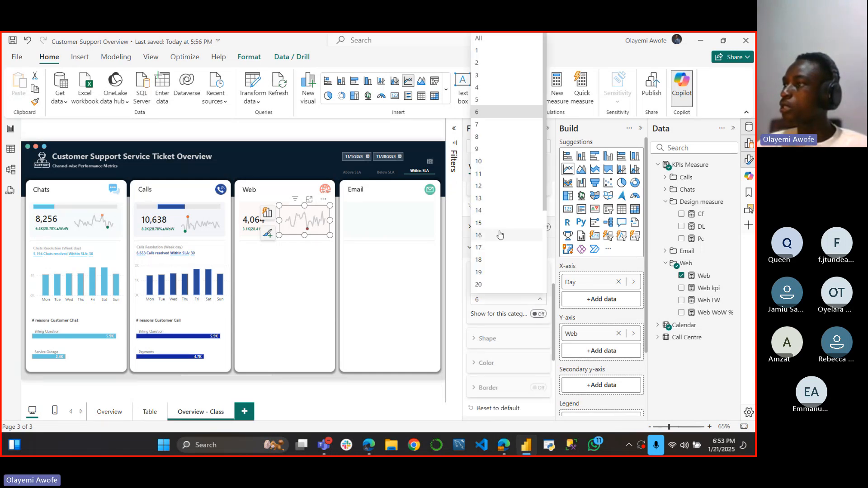
{"action": "left_click", "coordinate": [479, 248]}
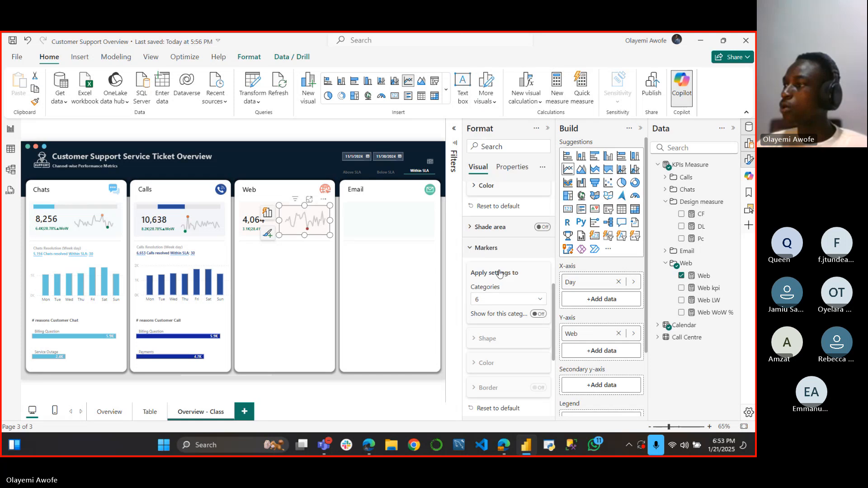
{"action": "left_click", "coordinate": [539, 314]}
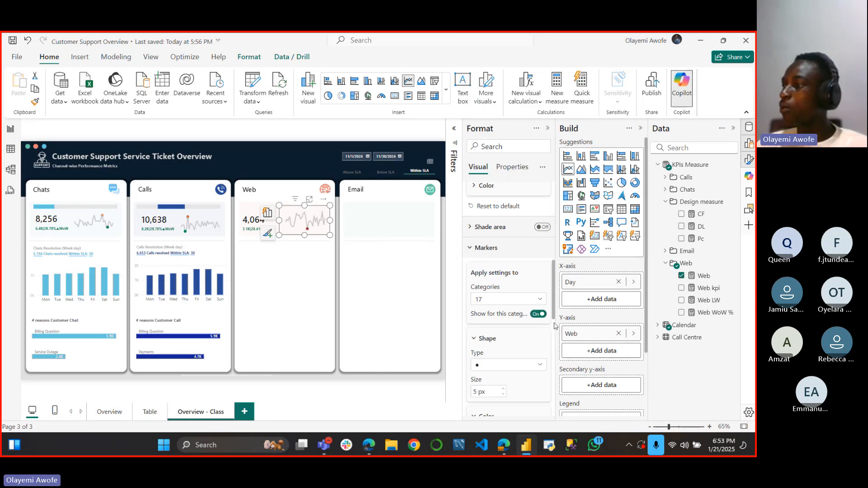
{"action": "scroll", "coordinate": [555, 319], "scroll_direction": "down", "scroll_amount": 3}
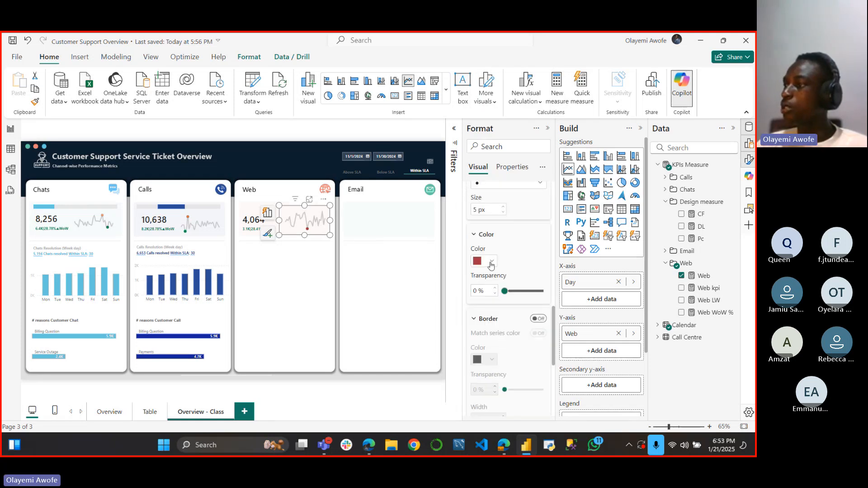
{"action": "left_click", "coordinate": [492, 261]}
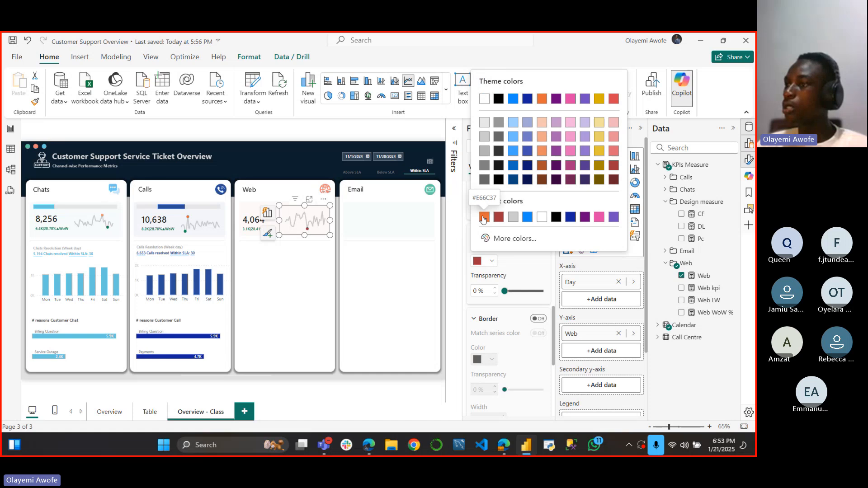
{"action": "left_click", "coordinate": [484, 219]}
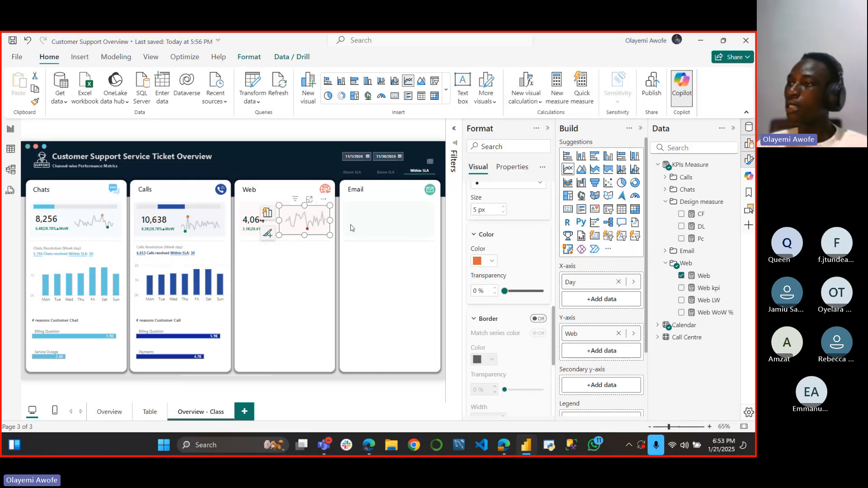
Step: Identify the day of the peak on the Web sparkline and show a marker for category 15
{"action": "mouse_move", "coordinate": [306, 216]}
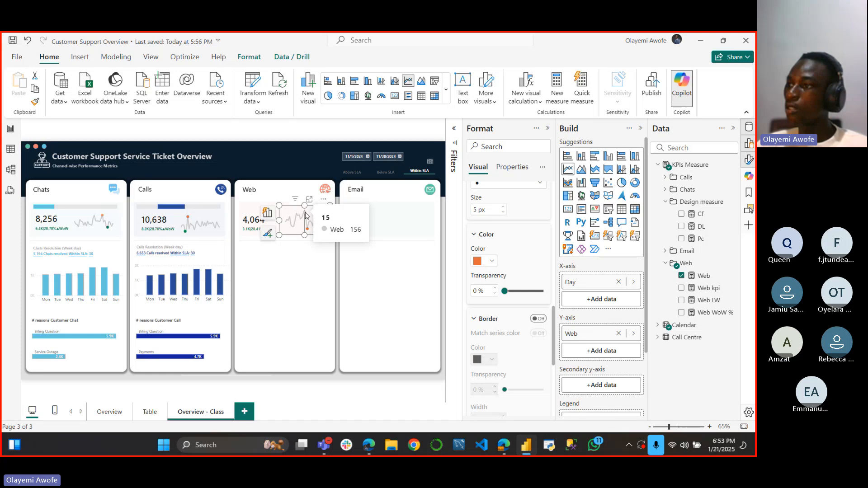
{"action": "left_click", "coordinate": [306, 216]}
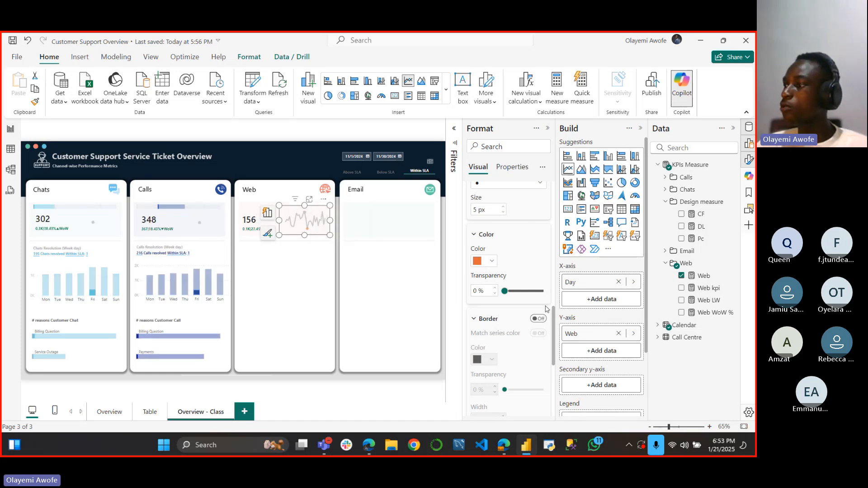
{"action": "scroll", "coordinate": [555, 306], "scroll_direction": "up", "scroll_amount": 3}
{"action": "scroll", "coordinate": [554, 307], "scroll_direction": "up", "scroll_amount": 2}
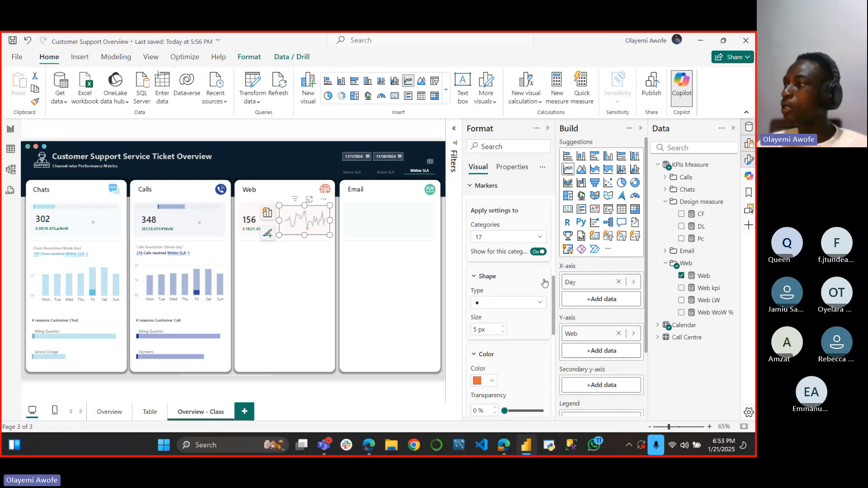
{"action": "left_click", "coordinate": [506, 237]}
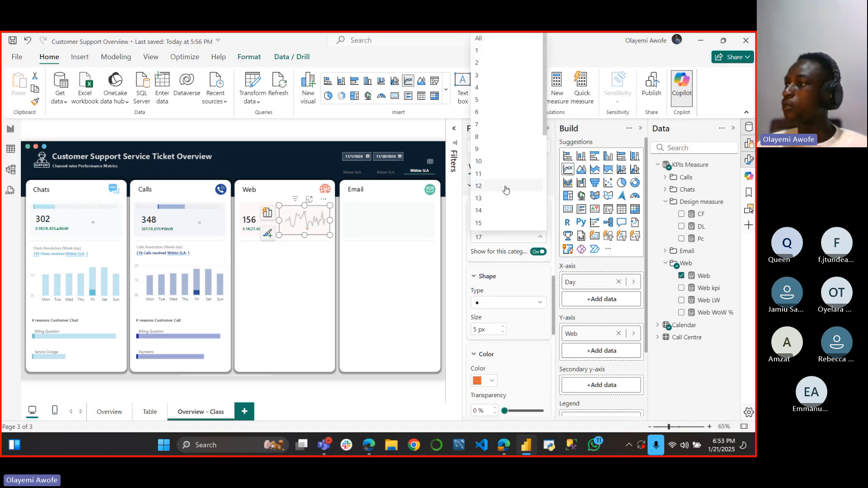
{"action": "left_click", "coordinate": [497, 223]}
{"action": "left_click", "coordinate": [539, 252]}
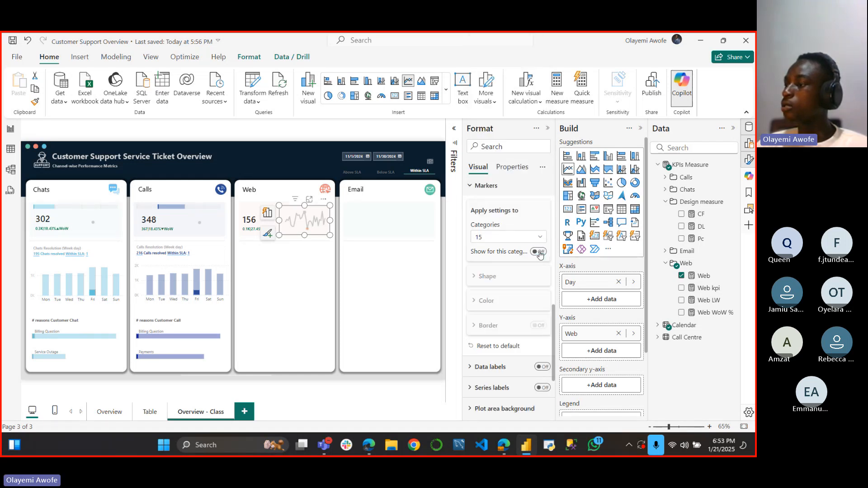
{"action": "left_click", "coordinate": [539, 251]}
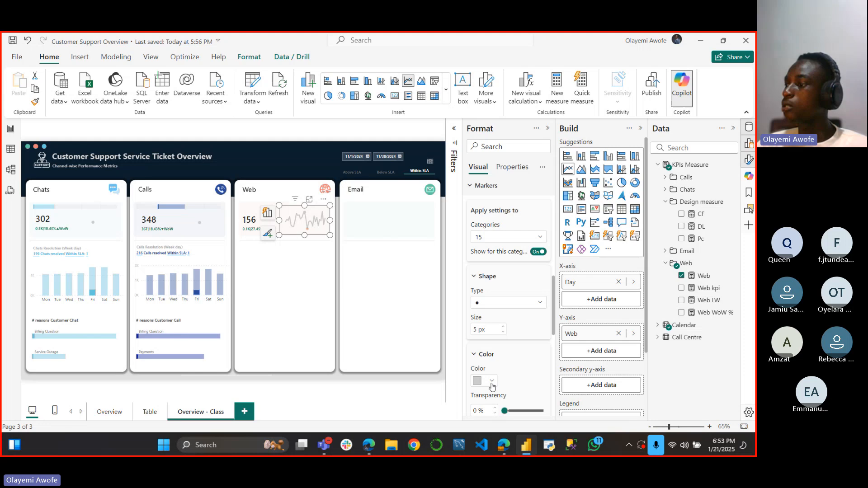
Step: Colour the category 15 marker on the Web sparkline green with the custom colour #4B9558
{"action": "left_click", "coordinate": [492, 382]}
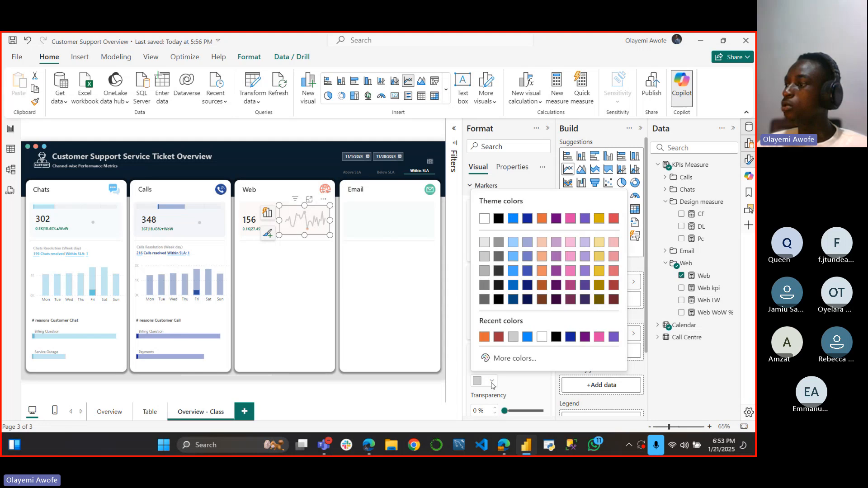
{"action": "left_click", "coordinate": [520, 359]}
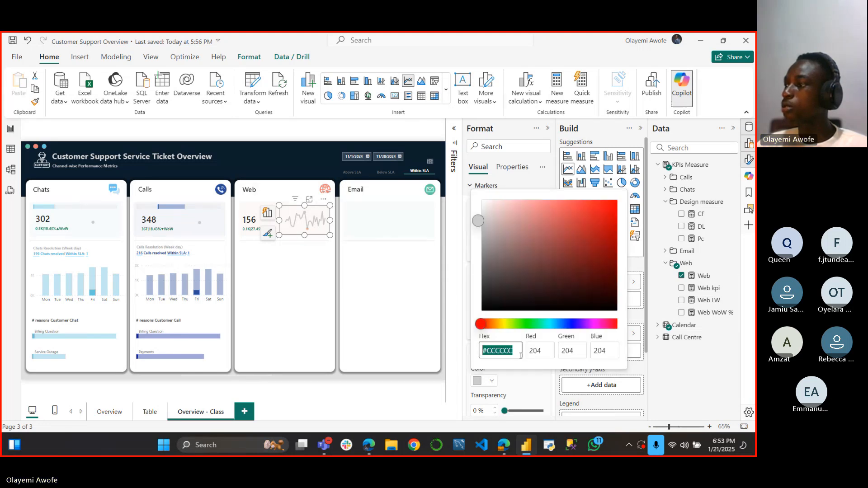
{"action": "left_click", "coordinate": [530, 324]}
{"action": "left_click", "coordinate": [547, 246]}
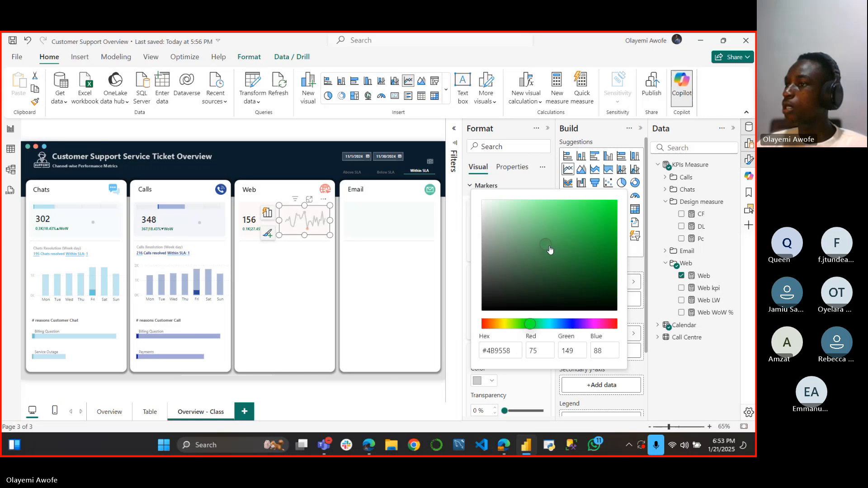
{"action": "left_click", "coordinate": [524, 379]}
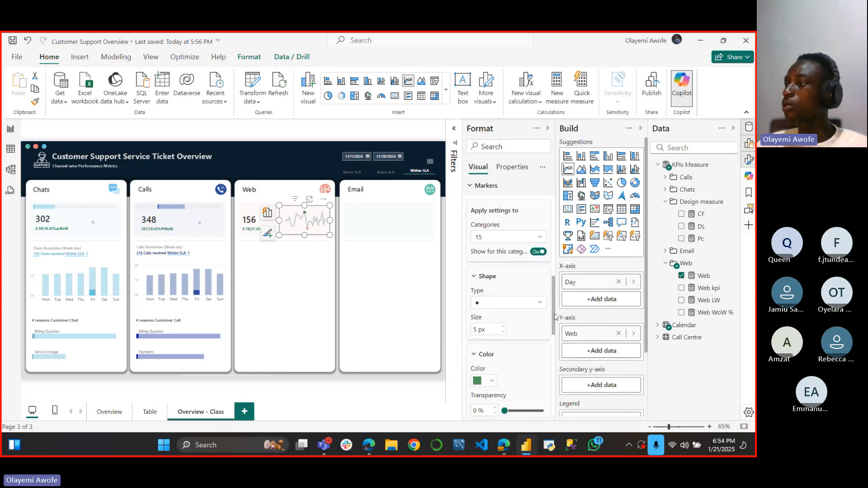
Step: Clear the day 15 cross-filter from the Web sparkline and deselect the chart
{"action": "left_click", "coordinate": [293, 290]}
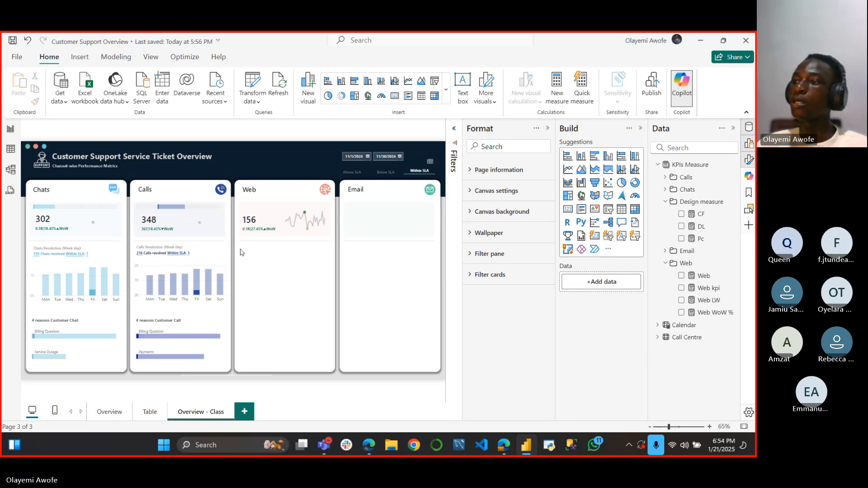
{"action": "left_click", "coordinate": [305, 216]}
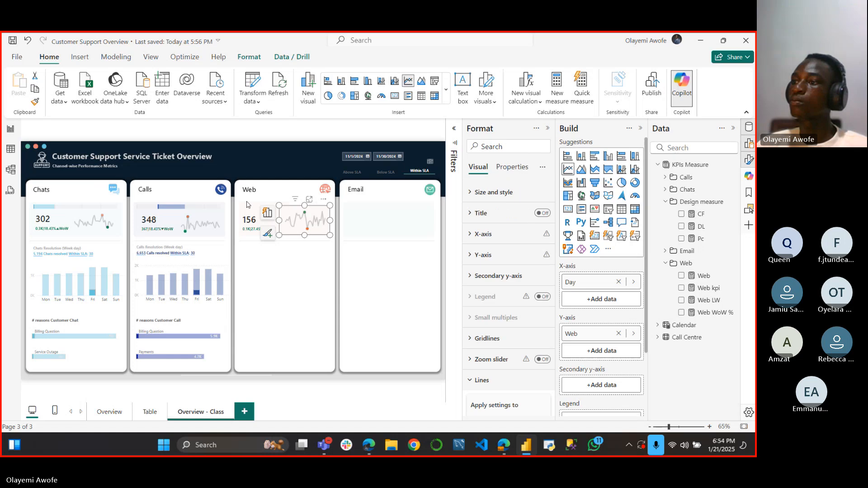
{"action": "left_click", "coordinate": [278, 295]}
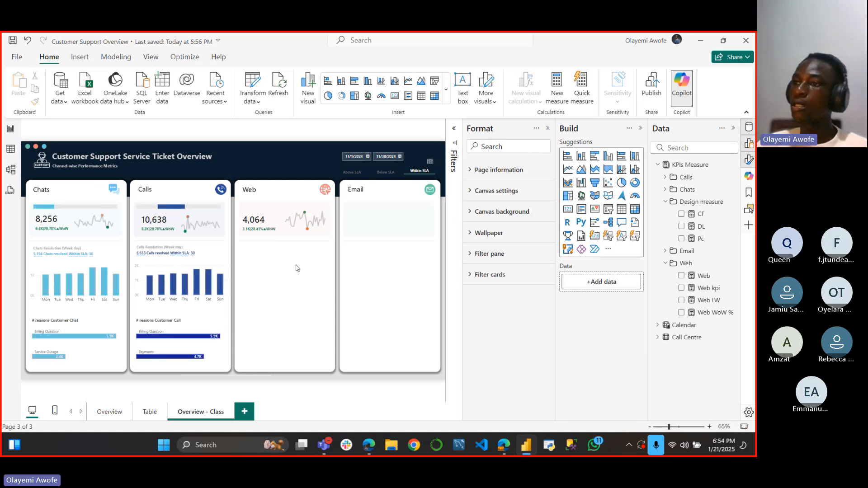
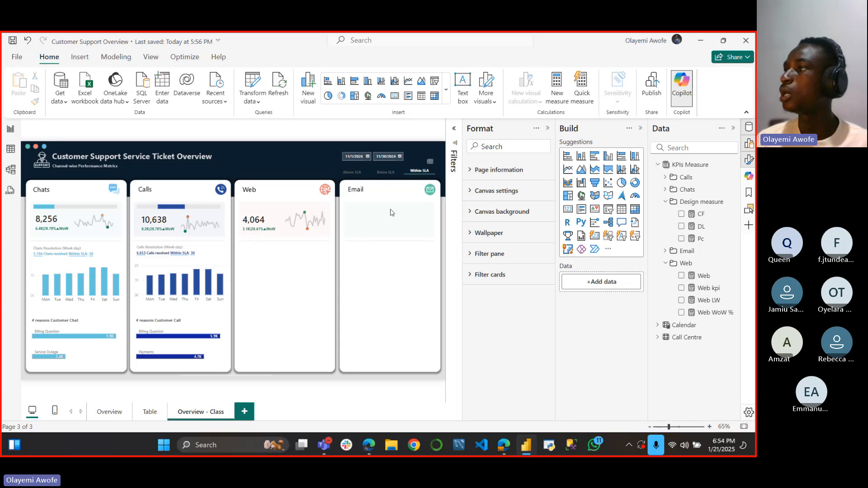
Step: Insert a text box and move it from the Email section towards the area below the Web sparkline
{"action": "left_click", "coordinate": [462, 84]}
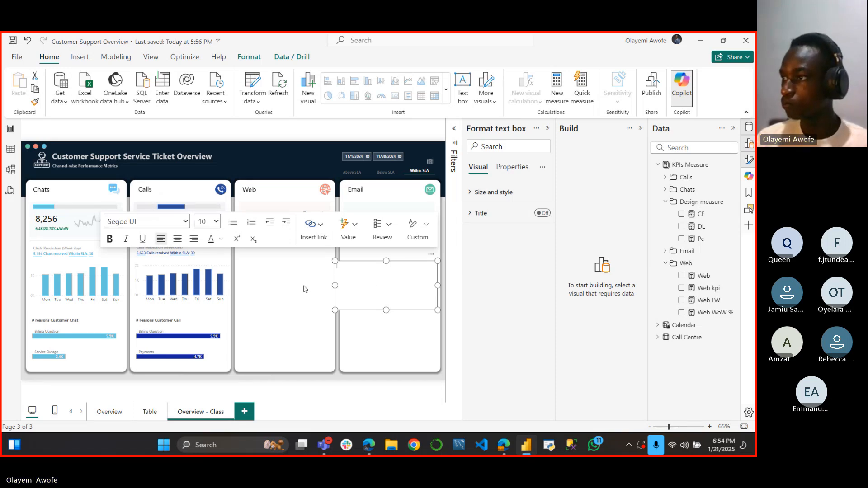
{"action": "left_click", "coordinate": [378, 268]}
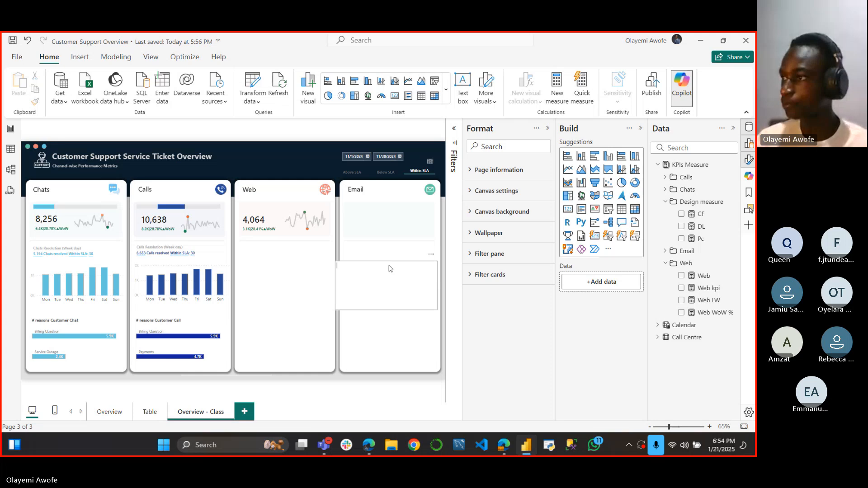
{"action": "left_click", "coordinate": [392, 267]}
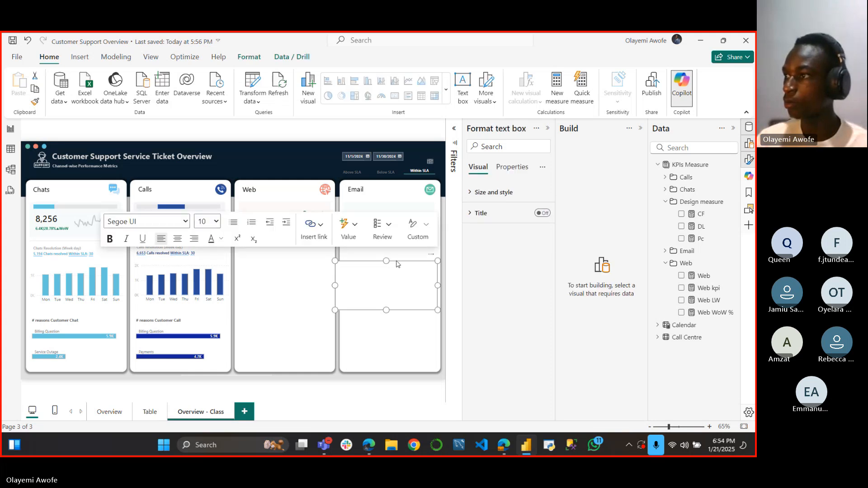
{"action": "left_click_drag", "start_coordinate": [357, 262], "coordinate": [300, 263]}
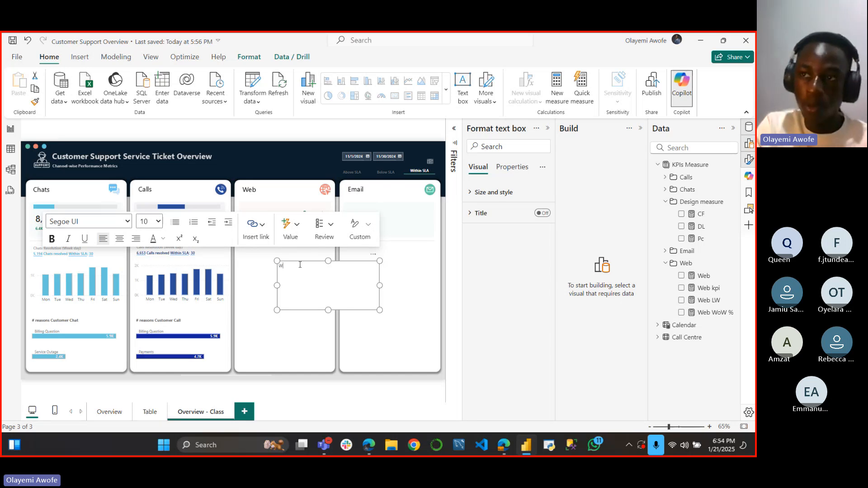
Step: Enter the heading "Web Resolution (Week dat)" in the new text box below the Web sparkline
{"action": "type", "text": "Web Reso"}
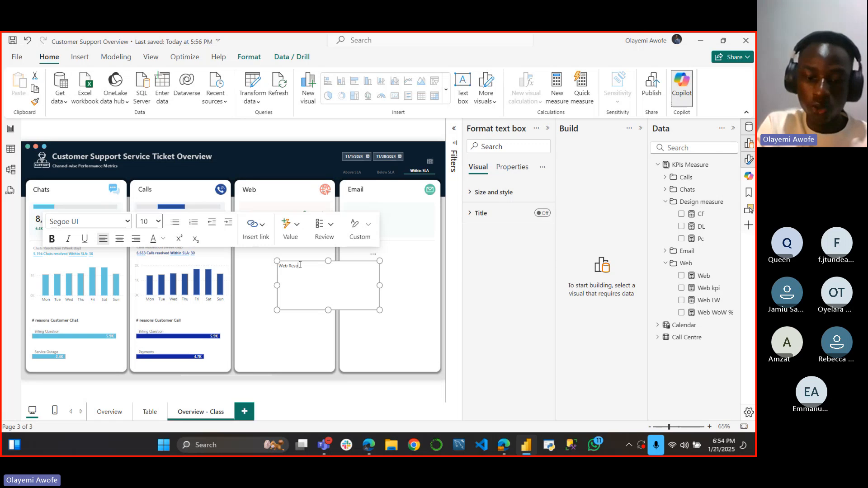
{"action": "type", "text": "lu"}
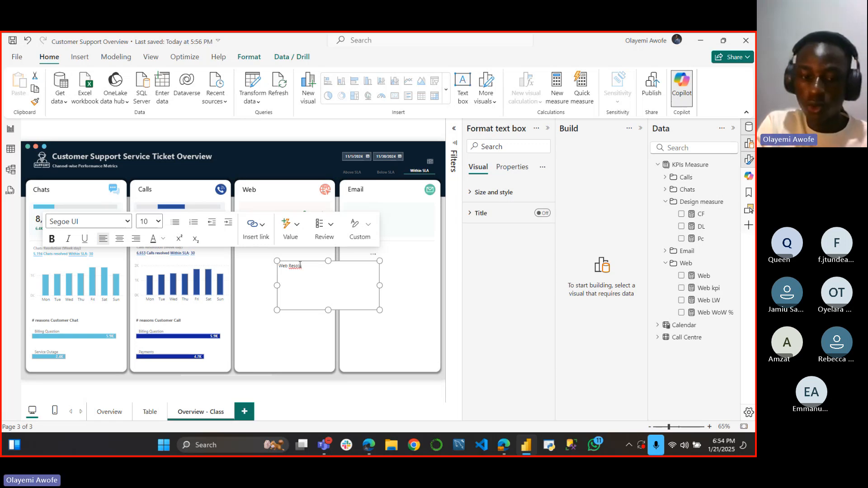
{"action": "type", "text": "toon"}
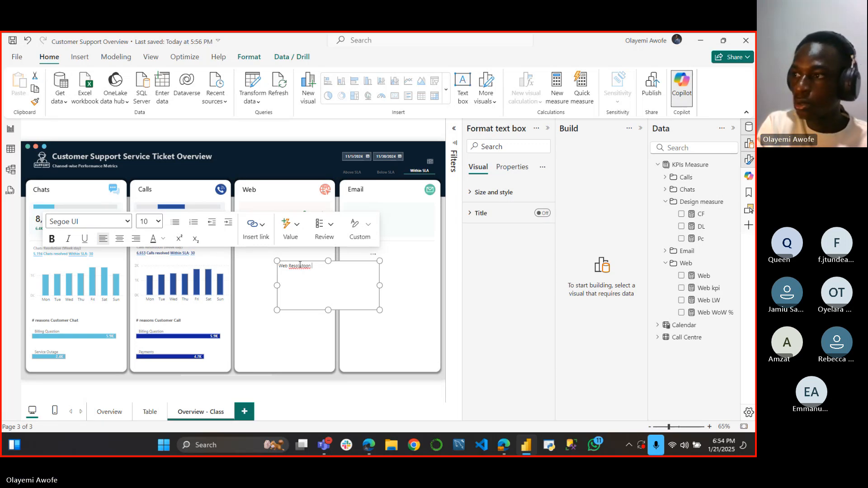
{"action": "type", "text": " ==="}
{"action": "key", "text": "BackSpace"}
{"action": "key", "text": "BackSpace"}
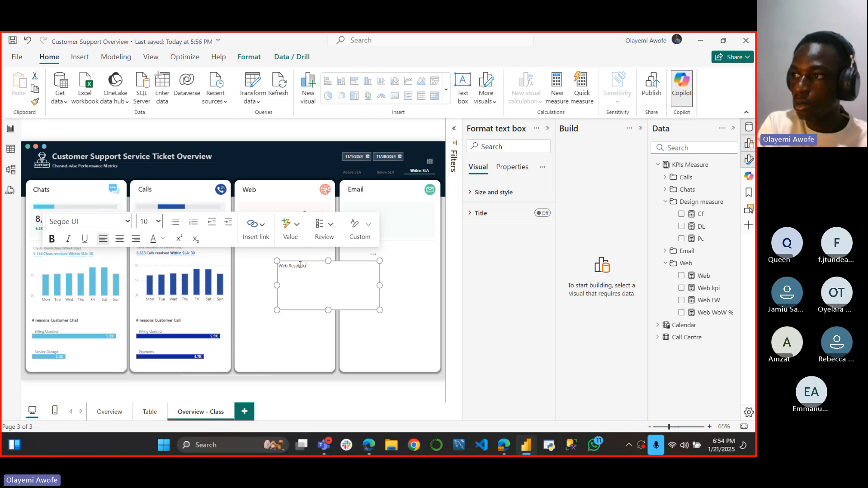
{"action": "key", "text": "BackSpace"}
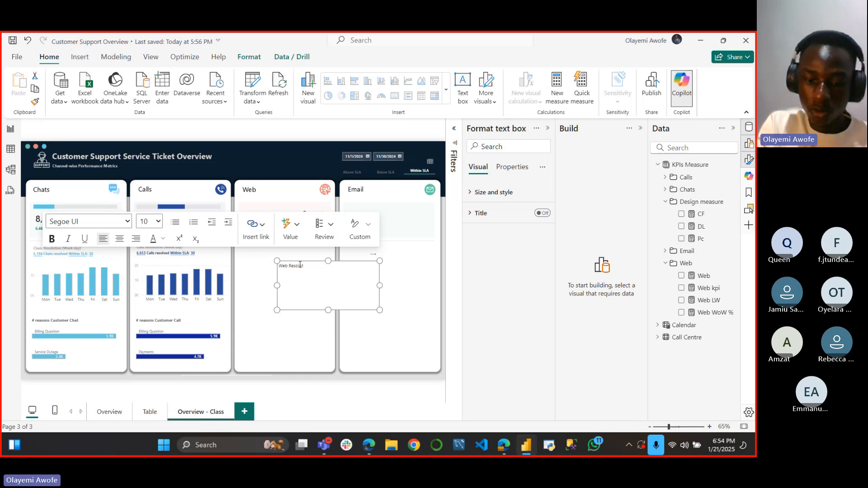
{"action": "type", "text": "o"}
{"action": "key", "text": "BackSpace"}
{"action": "key", "text": "BackSpace"}
{"action": "key", "text": "BackSpace"}
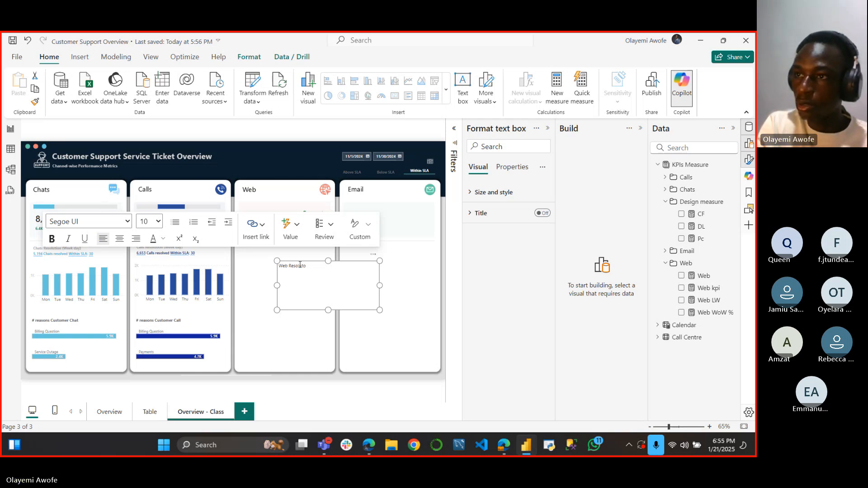
{"action": "key", "text": "BackSpace"}
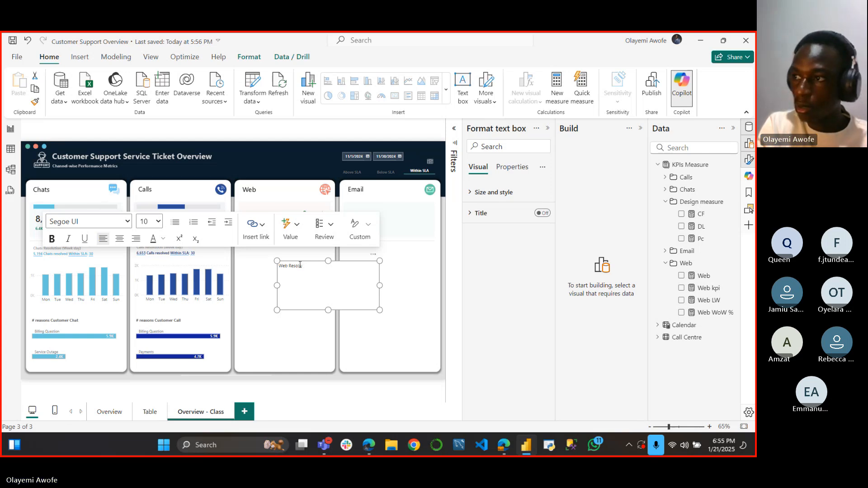
{"action": "type", "text": "tion"}
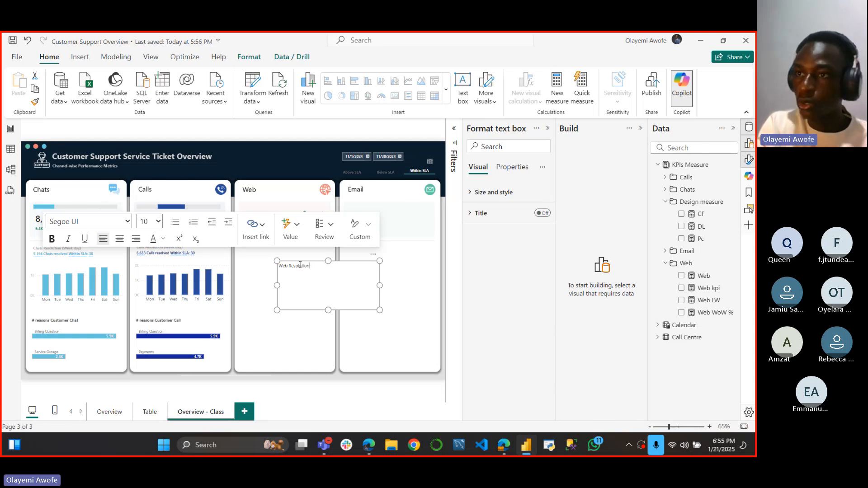
{"action": "type", "text": " ("}
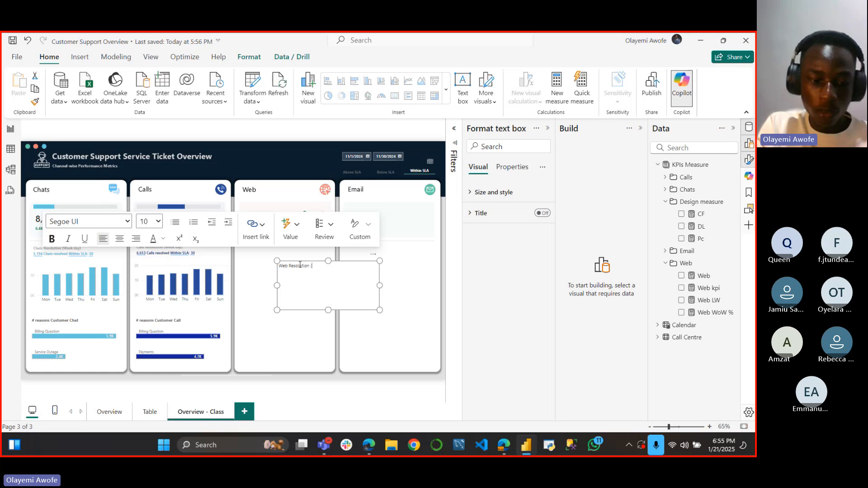
{"action": "type", "text": "Week"}
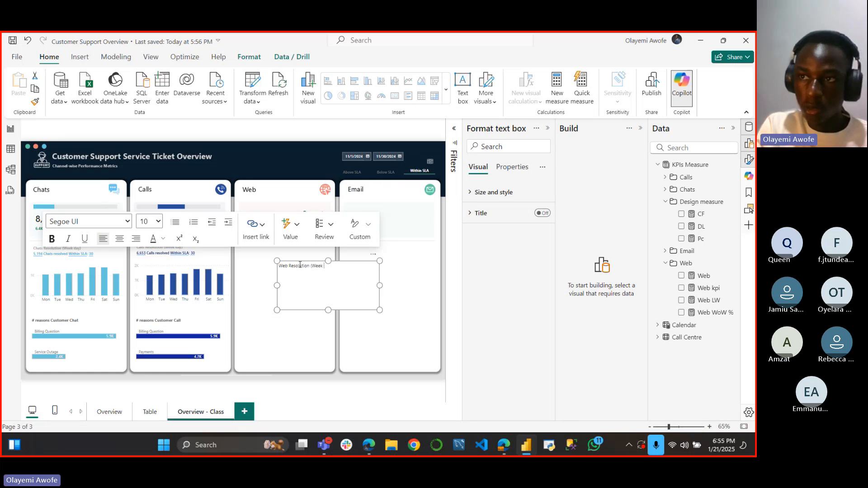
{"action": "type", "text": " dat)"}
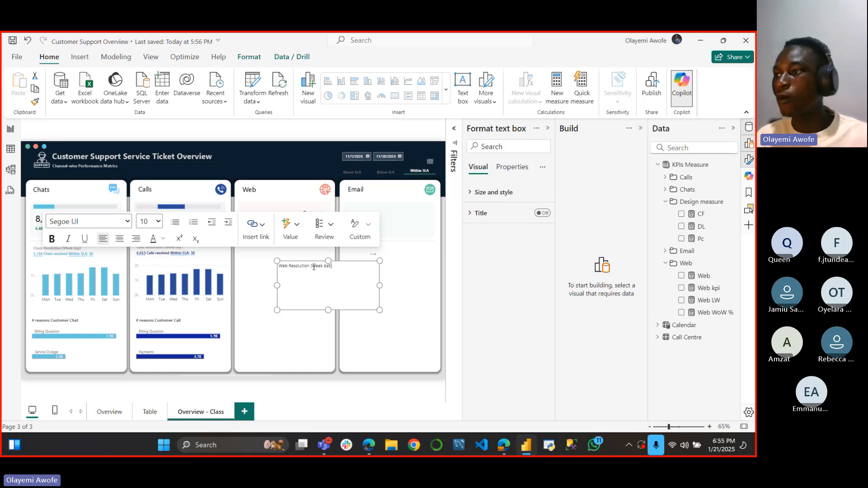
Step: Make the entire Web resolution heading bold and open the font colour choices for it
{"action": "left_click_drag", "start_coordinate": [335, 266], "coordinate": [276, 267]}
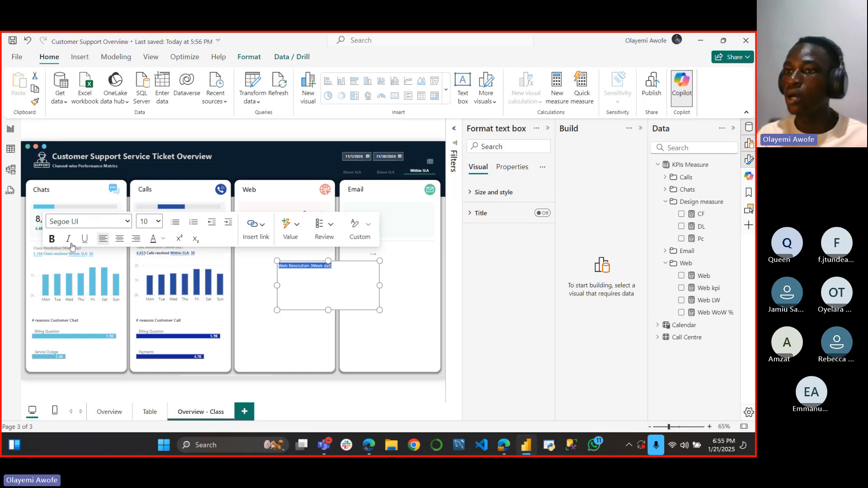
{"action": "left_click", "coordinate": [52, 238]}
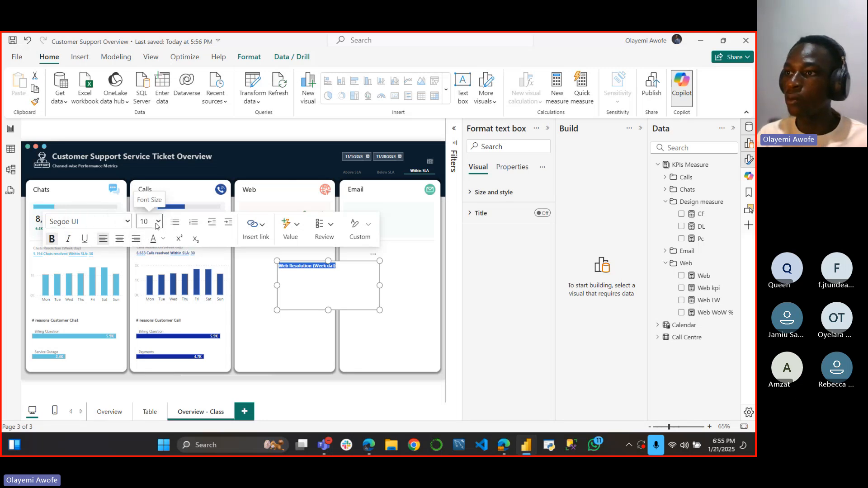
{"action": "left_click", "coordinate": [164, 240]}
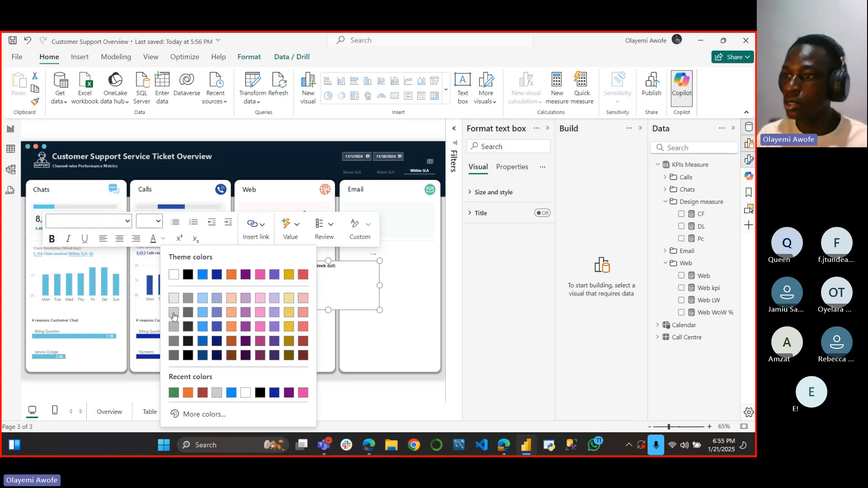
Step: Color the Web Resolution heading text gray in the text box beside the Web card
{"action": "left_click", "coordinate": [175, 326]}
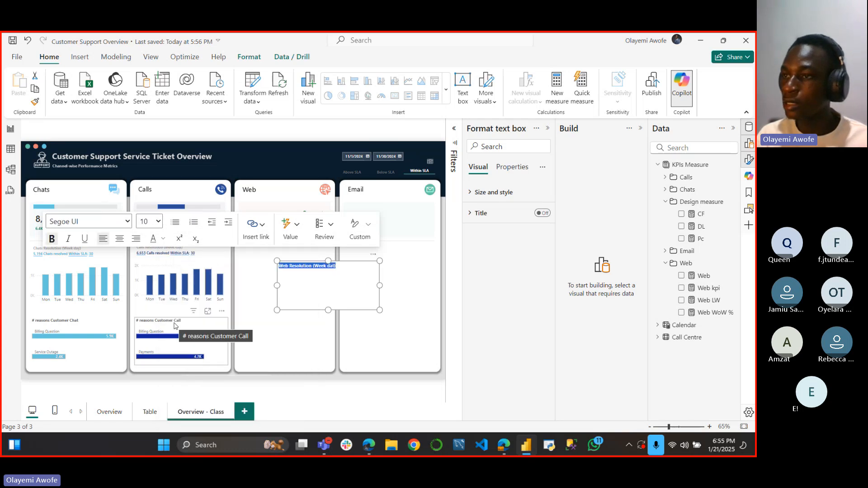
{"action": "left_click", "coordinate": [329, 286]}
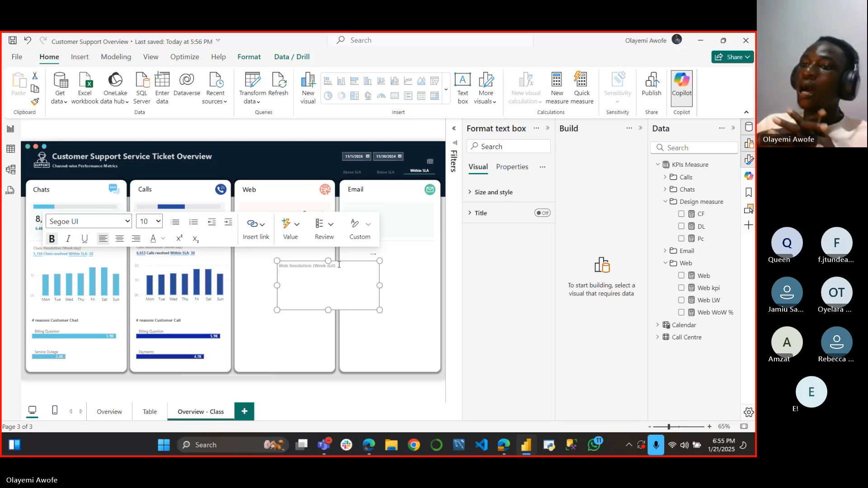
{"action": "left_click", "coordinate": [248, 289]}
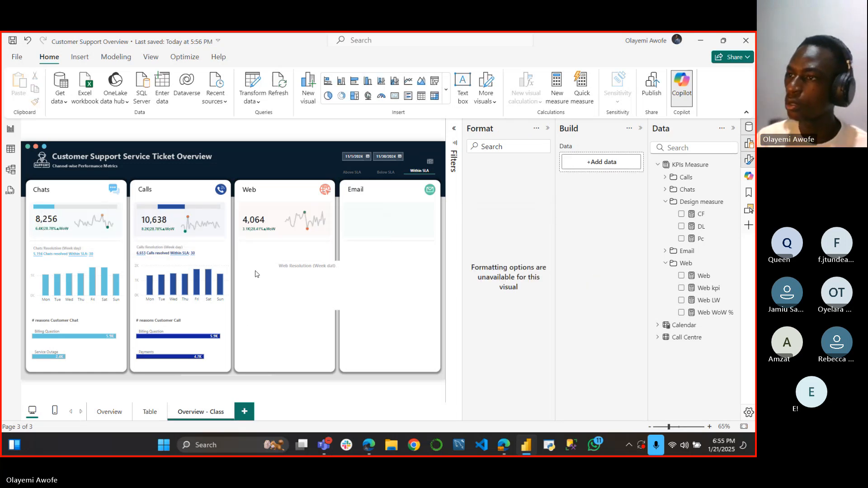
Step: Check how the dynamic value in the Calls Resolution text box is calculated, leaving it unchanged
{"action": "left_click", "coordinate": [139, 256]}
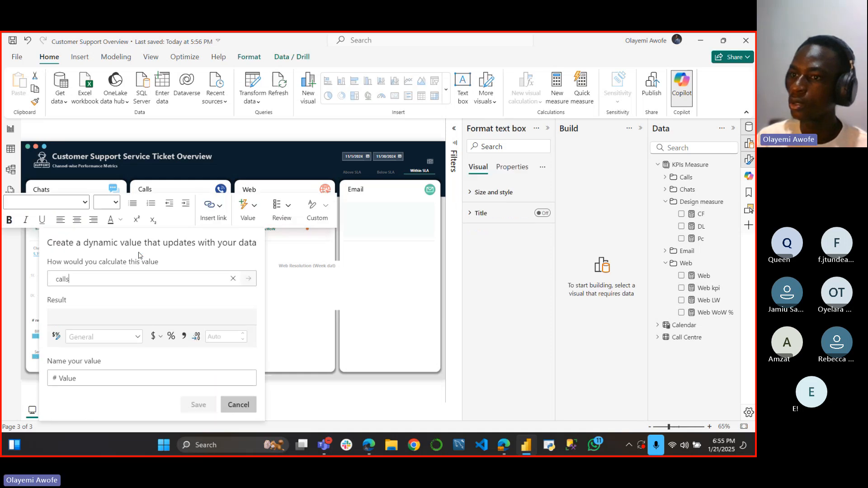
{"action": "left_click", "coordinate": [238, 403]}
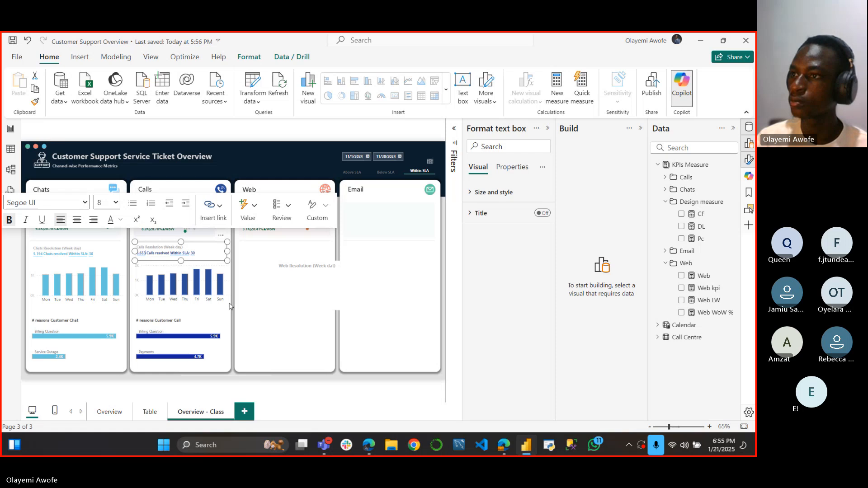
{"action": "left_click", "coordinate": [187, 218]}
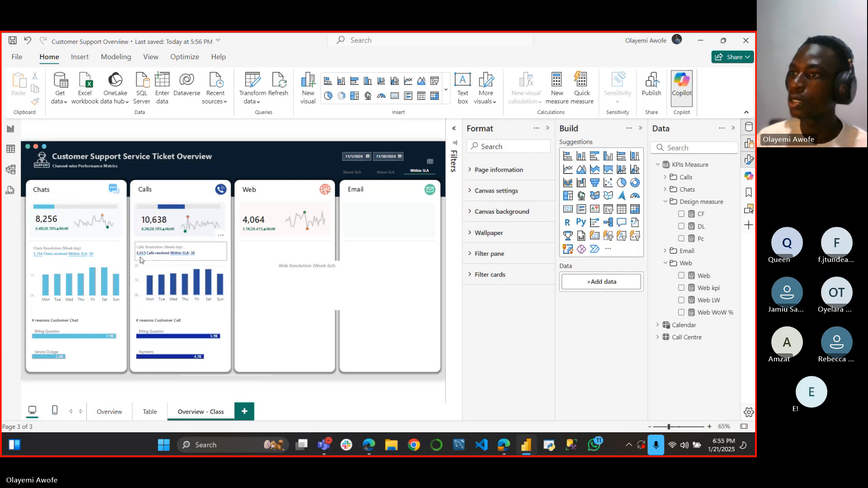
Step: Insert a dynamic value based on the web measure on the line below the Web Resolution heading
{"action": "left_click", "coordinate": [287, 266]}
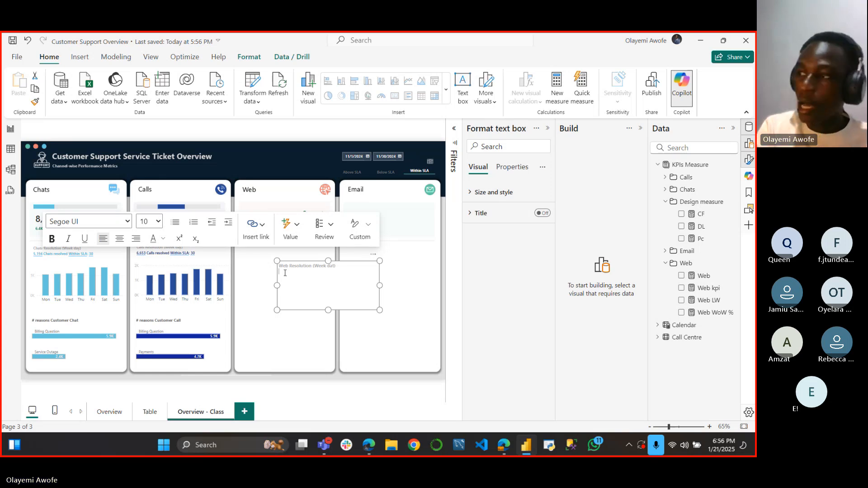
{"action": "left_click", "coordinate": [289, 233]}
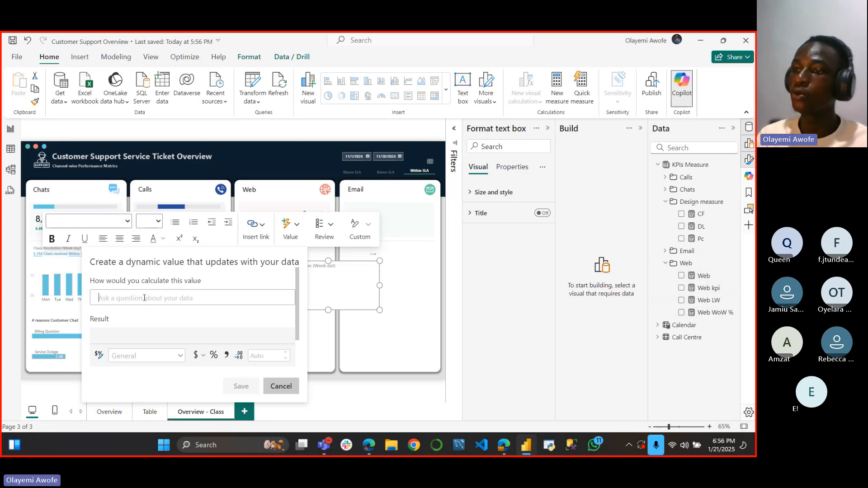
{"action": "type", "text": "web"}
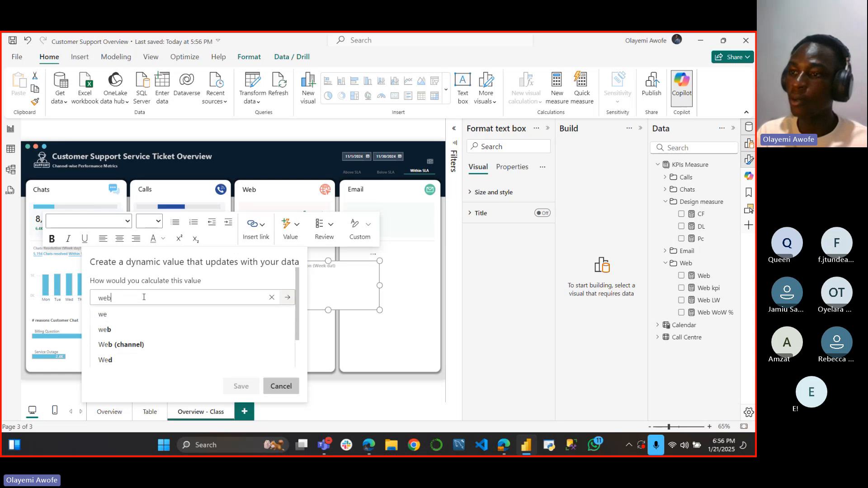
{"action": "left_click", "coordinate": [119, 316]}
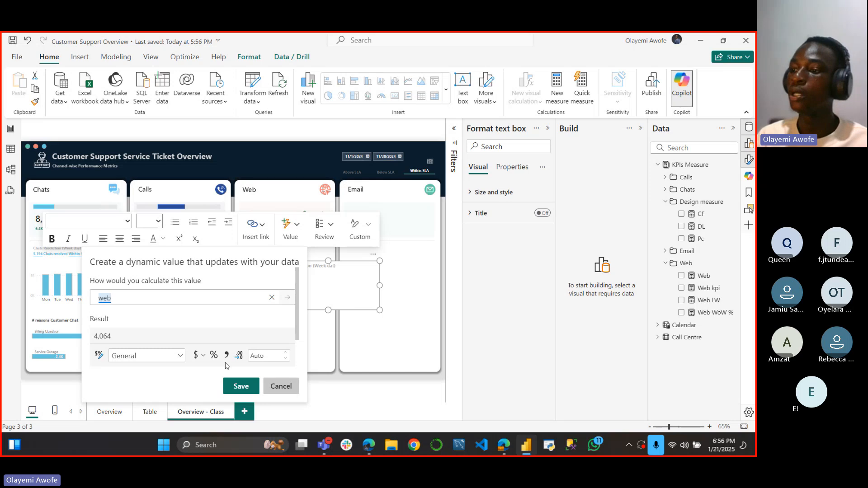
{"action": "left_click", "coordinate": [236, 389]}
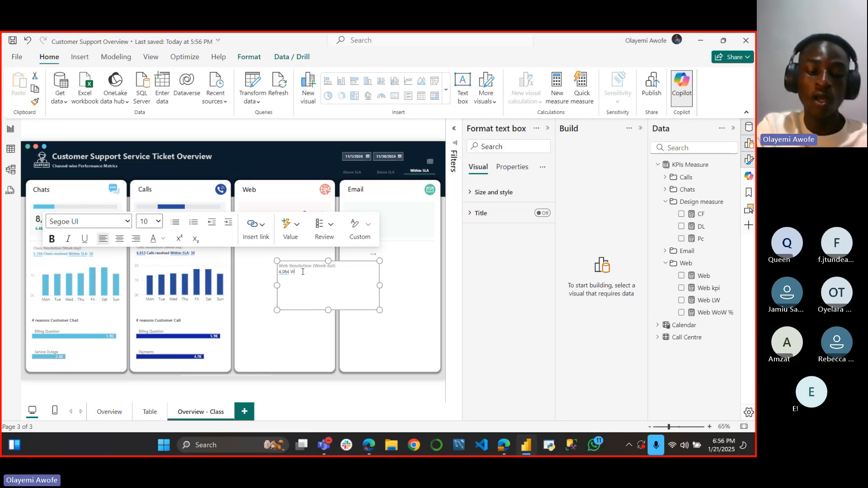
Step: Add the text "Web resolved Within SLA:" after the dynamic web value in the text box
{"action": "type", "text": "eb "}
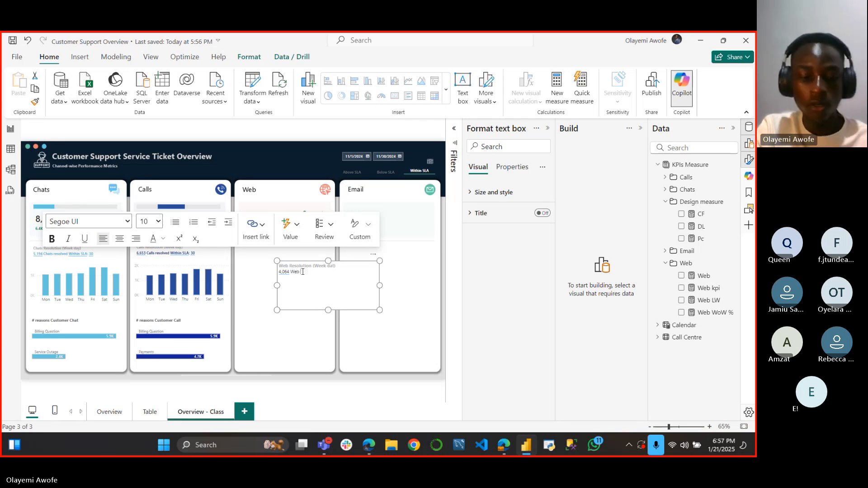
{"action": "type", "text": "r"}
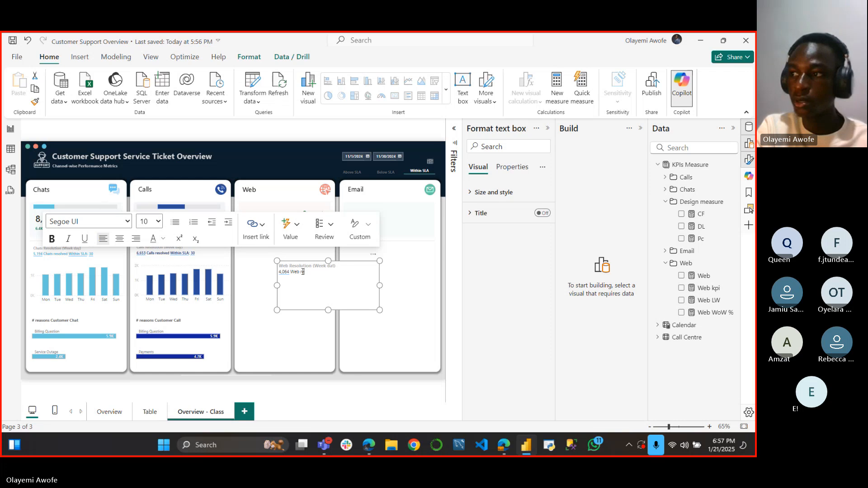
{"action": "type", "text": "es"}
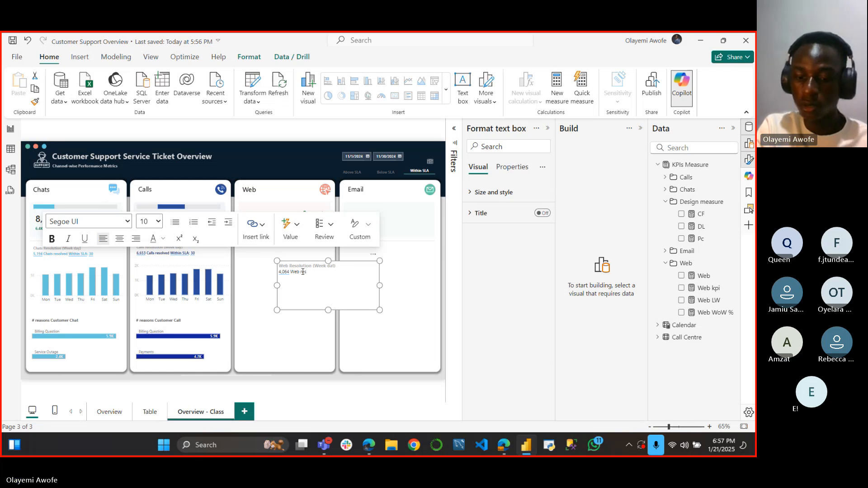
{"action": "type", "text": "olved"}
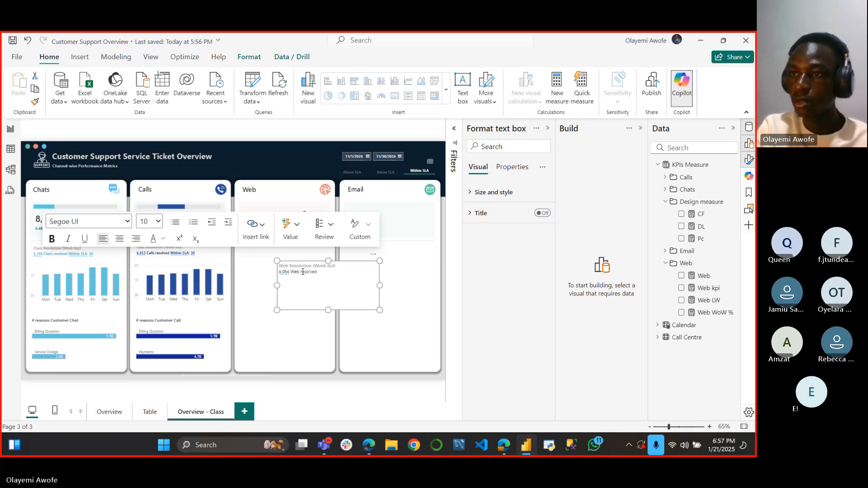
{"action": "type", "text": " With"}
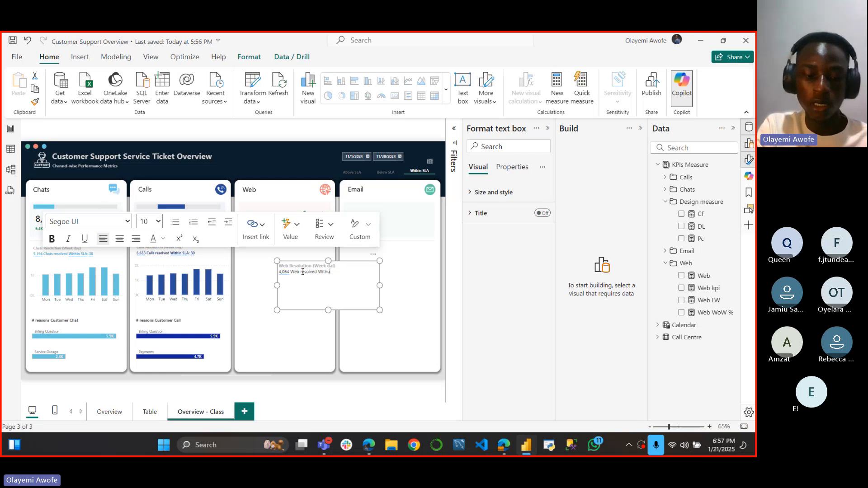
{"action": "type", "text": "in S"}
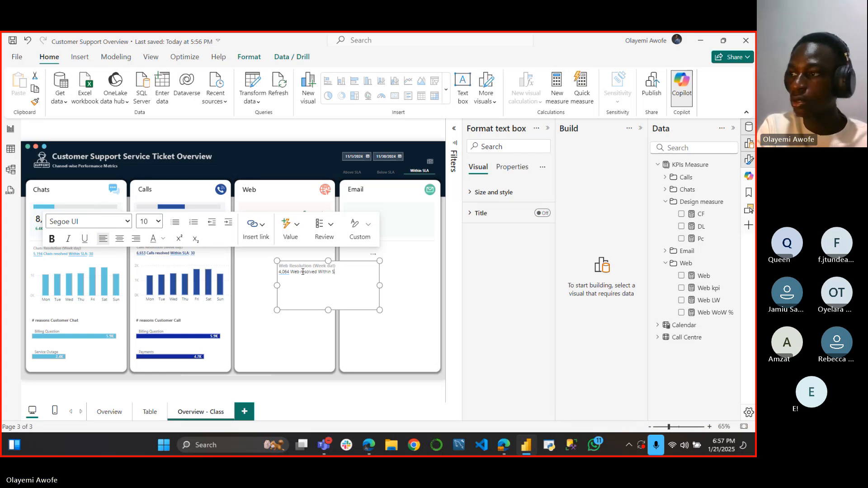
{"action": "type", "text": "La"}
{"action": "key", "text": "BackSpace"}
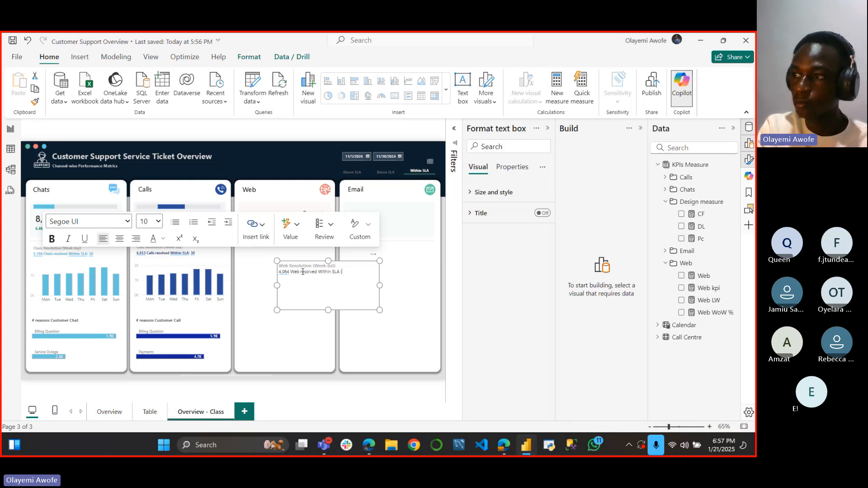
{"action": "type", "text": ":"}
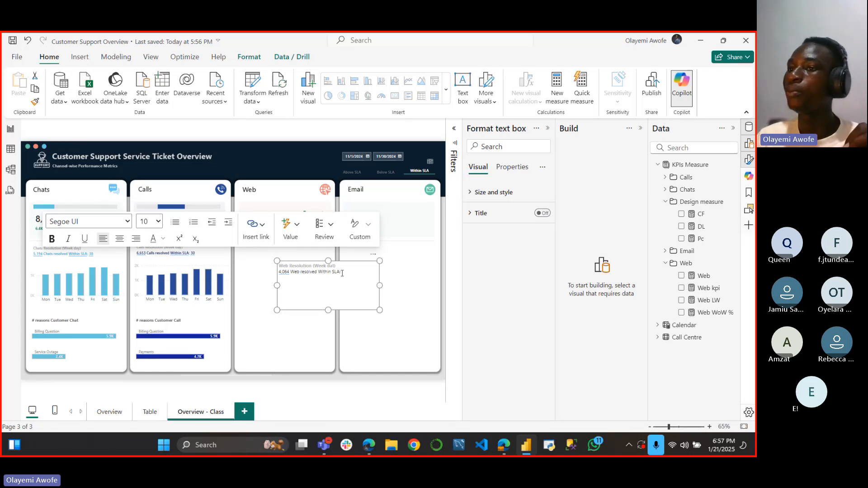
Step: Check how the dynamic value following "Within SLA:" in the Chats Resolution text box is calculated, leaving it unchanged
{"action": "left_click", "coordinate": [91, 258]}
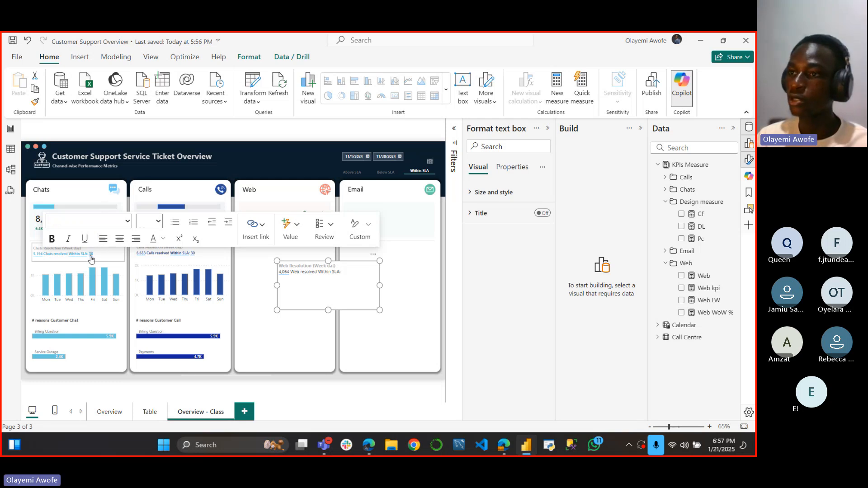
{"action": "left_click", "coordinate": [91, 259]}
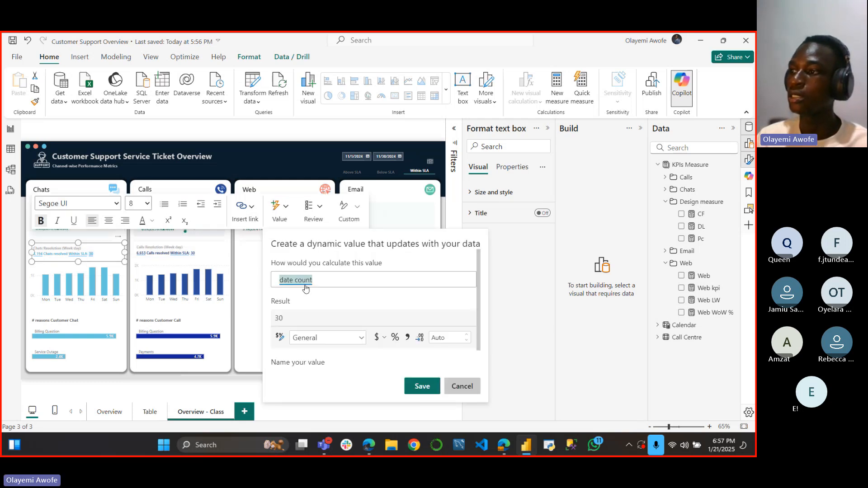
{"action": "left_click", "coordinate": [455, 388]}
Step: Insert the dynamic value "date count" after "Within SLA:" in the Web text box and shorten the box to fit its two lines
{"action": "left_click", "coordinate": [346, 270]}
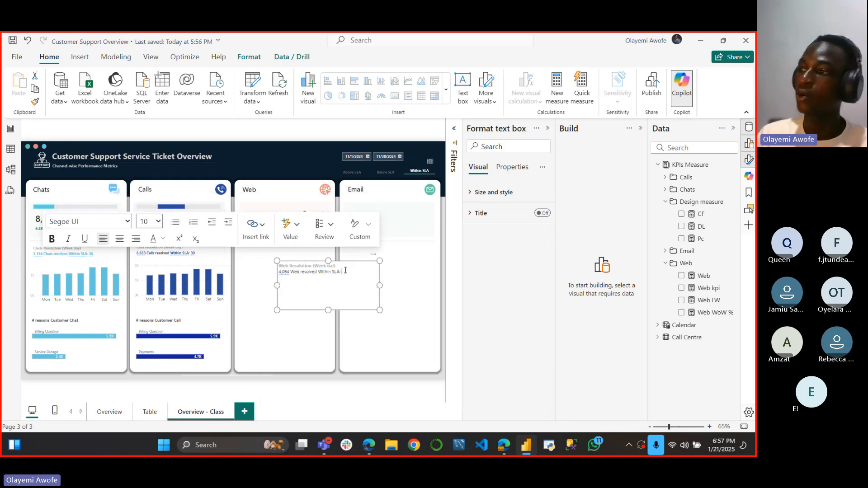
{"action": "left_click", "coordinate": [288, 228]}
{"action": "left_click", "coordinate": [201, 298]}
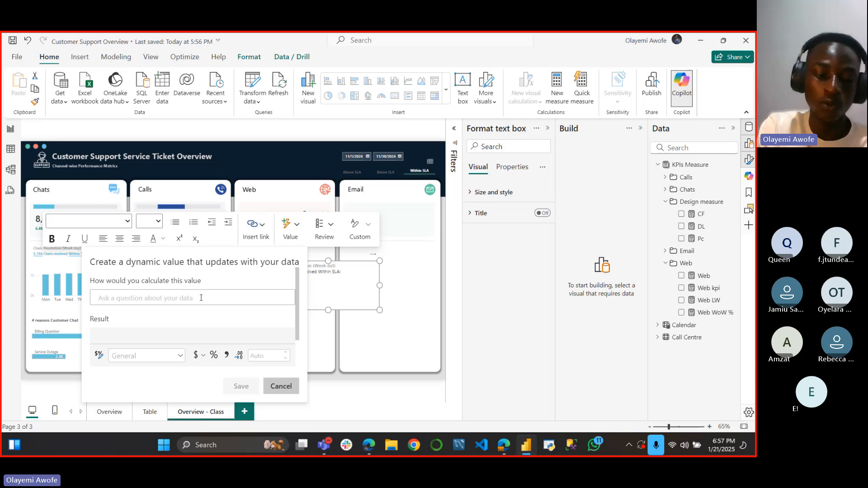
{"action": "type", "text": "date"}
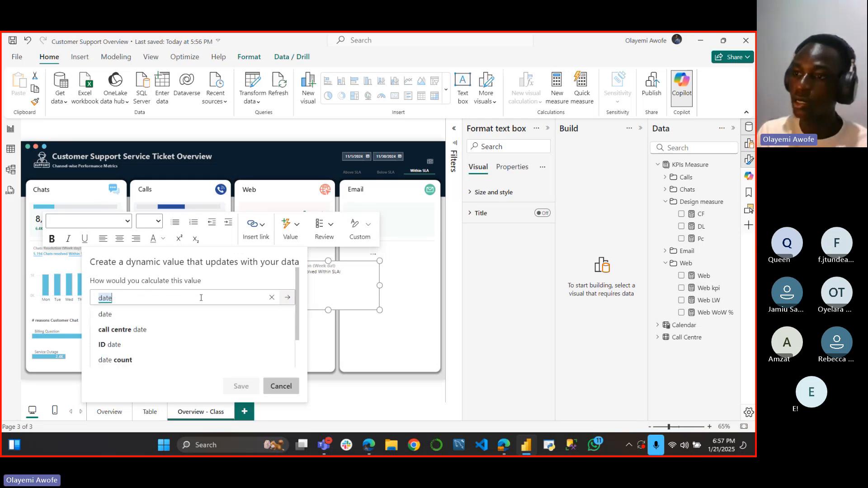
{"action": "left_click", "coordinate": [114, 361]}
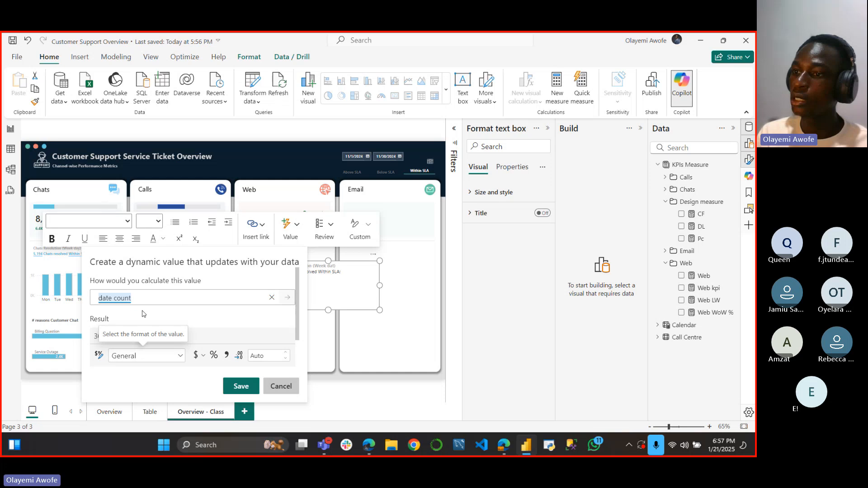
{"action": "left_click", "coordinate": [241, 385]}
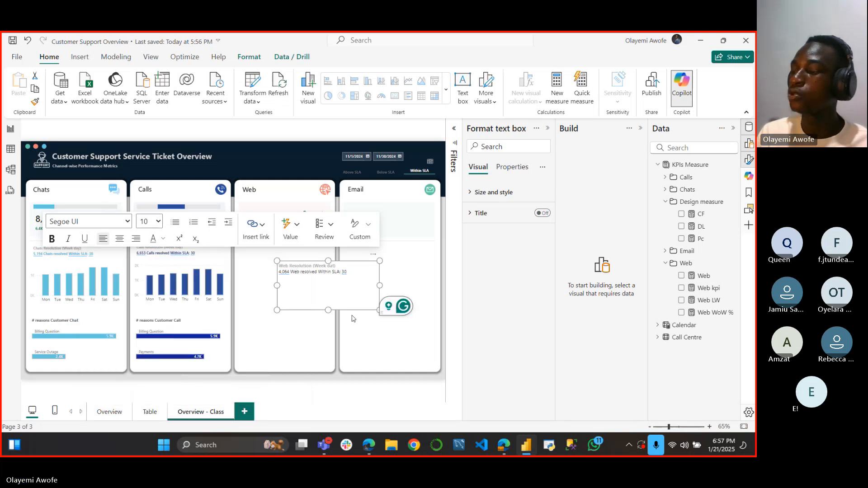
{"action": "left_click_drag", "start_coordinate": [328, 310], "coordinate": [328, 284]}
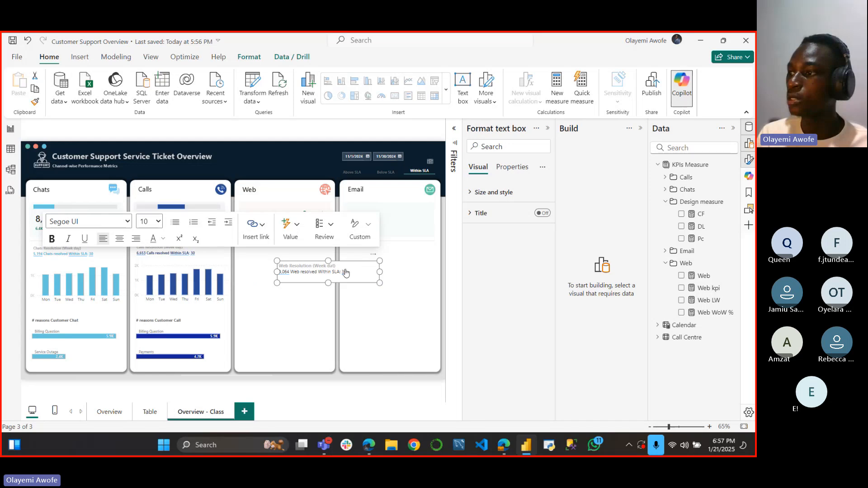
Step: Format the "Web resolved Within SLA" line at font size 8 and bold, matching the Chats text box
{"action": "left_click", "coordinate": [54, 255]}
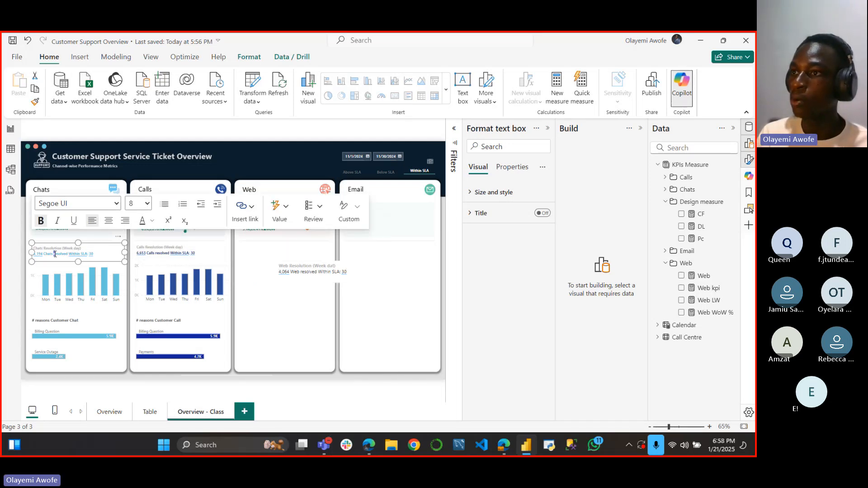
{"action": "left_click", "coordinate": [321, 271]}
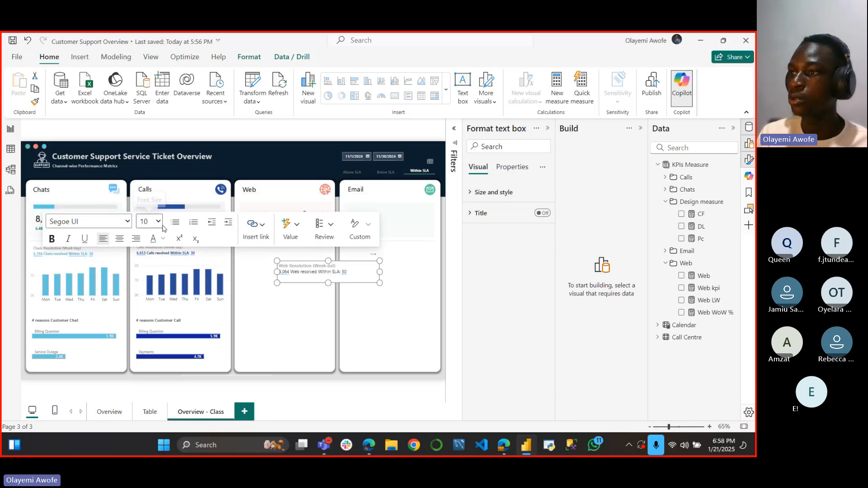
{"action": "left_click_drag", "start_coordinate": [347, 272], "coordinate": [277, 273]}
{"action": "left_click", "coordinate": [153, 221]}
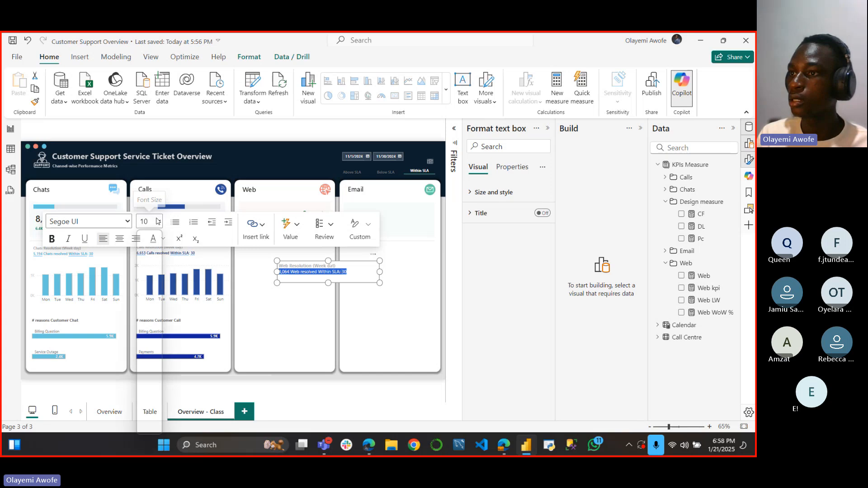
{"action": "left_click", "coordinate": [147, 237]}
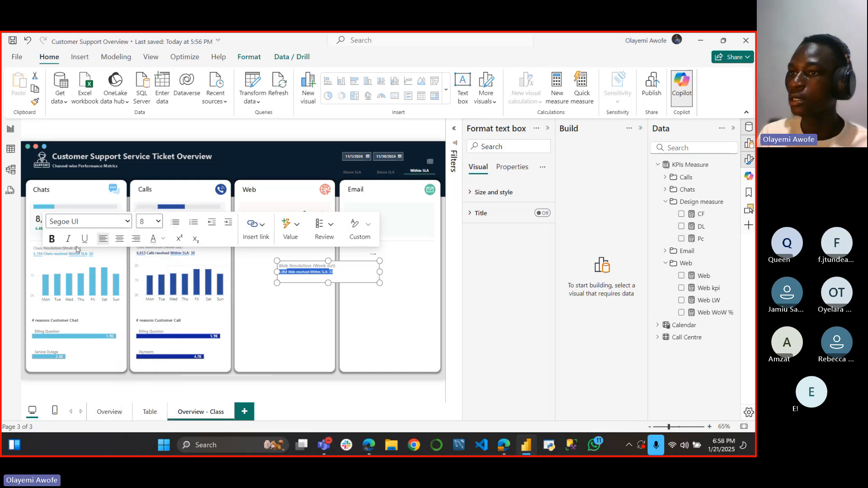
{"action": "left_click", "coordinate": [53, 240]}
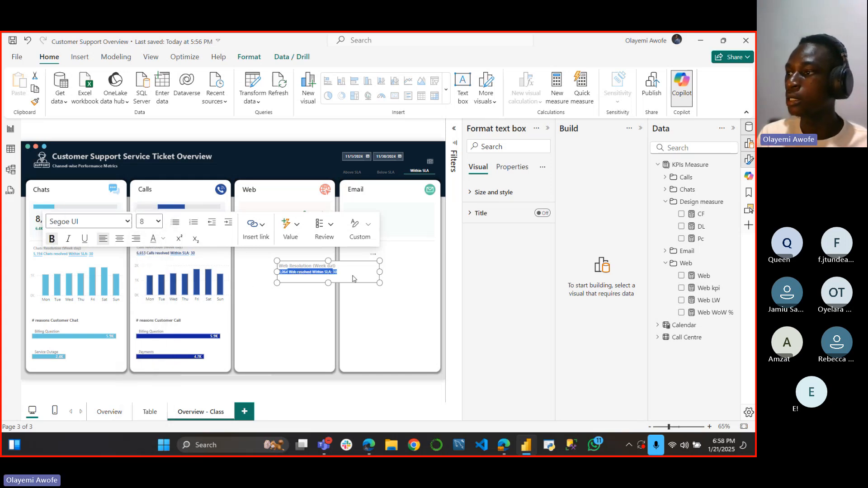
{"action": "left_click", "coordinate": [326, 190]}
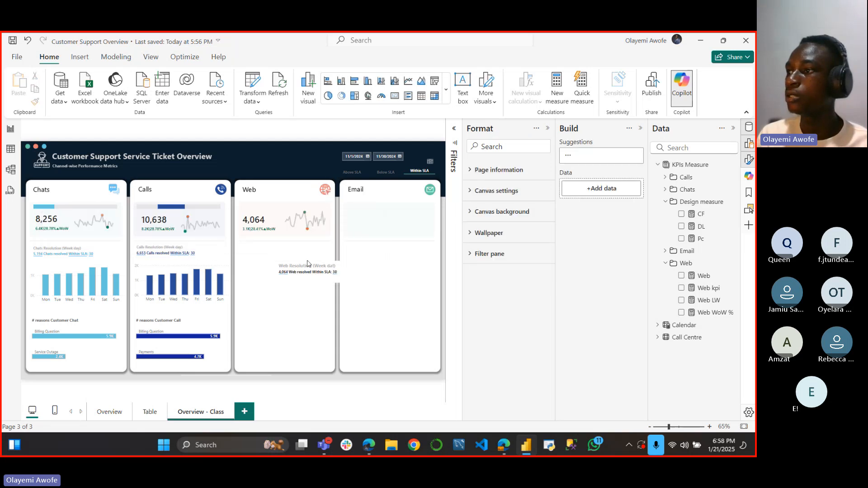
{"action": "left_click", "coordinate": [338, 273]}
{"action": "left_click_drag", "start_coordinate": [338, 273], "coordinate": [278, 273]}
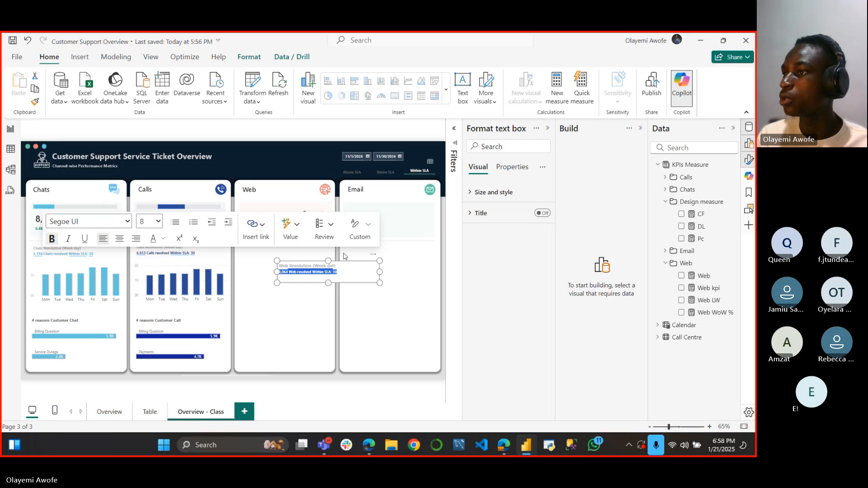
{"action": "left_click", "coordinate": [164, 240]}
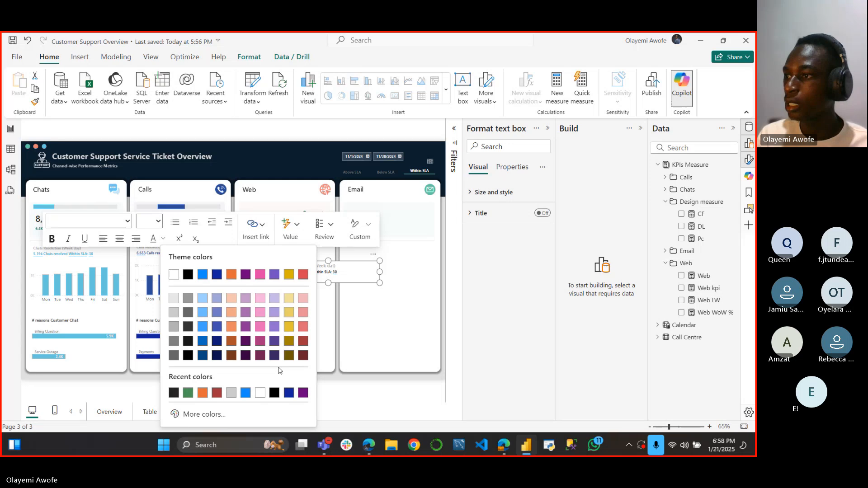
{"action": "left_click", "coordinate": [335, 334]}
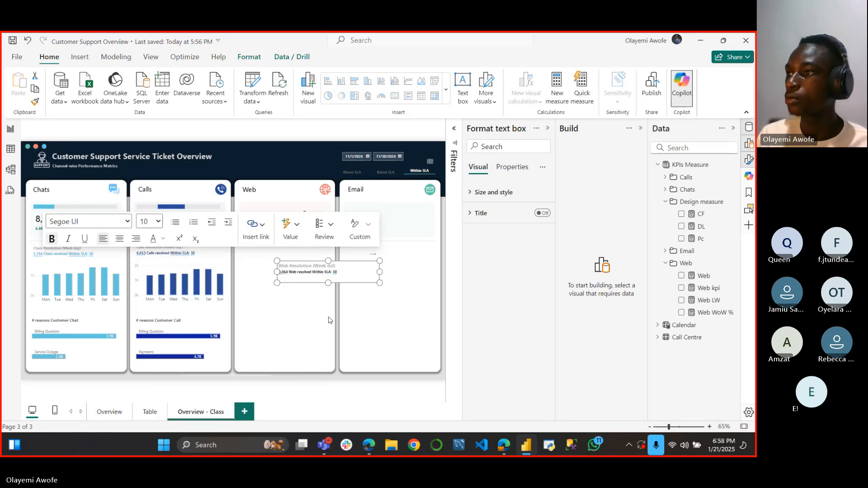
{"action": "left_click", "coordinate": [329, 317]}
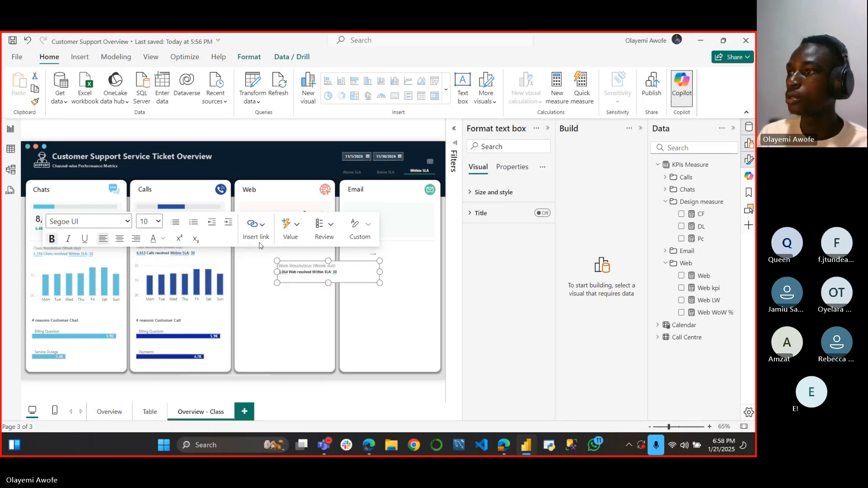
Step: Copy the hex code of the font colour used in the Web resolution text box on the Overview page
{"action": "left_click", "coordinate": [108, 415]}
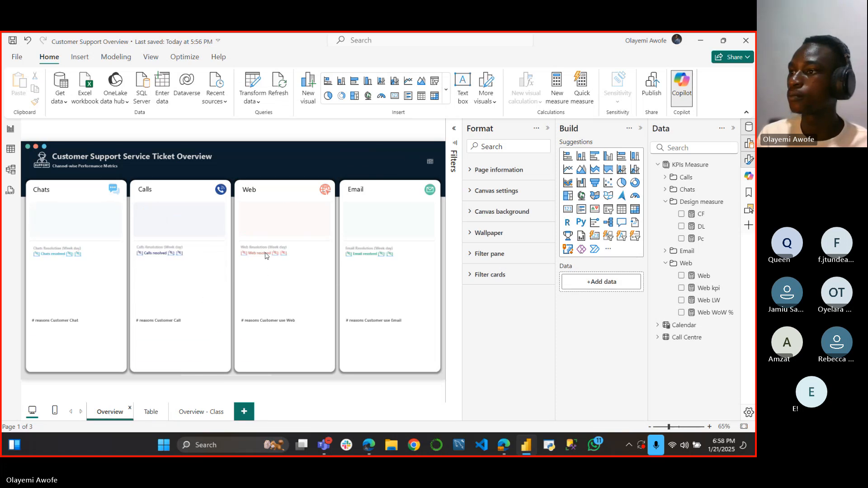
{"action": "left_click", "coordinate": [265, 254]}
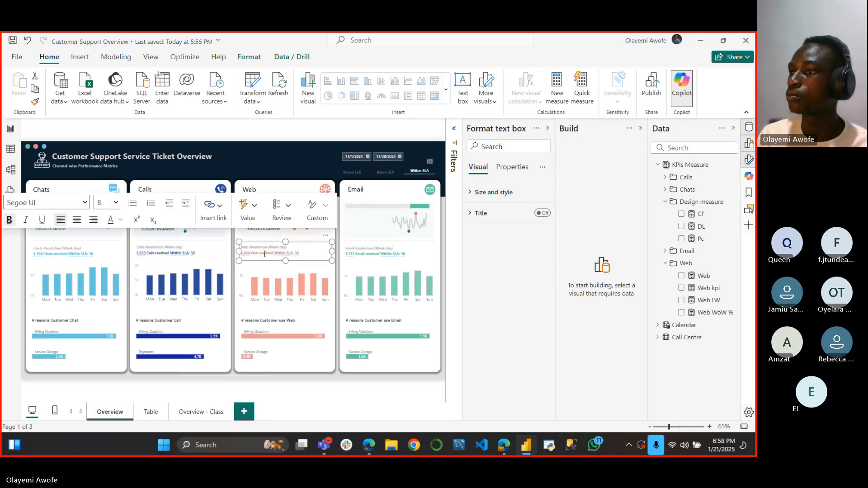
{"action": "left_click", "coordinate": [123, 220]}
{"action": "left_click", "coordinate": [147, 393]}
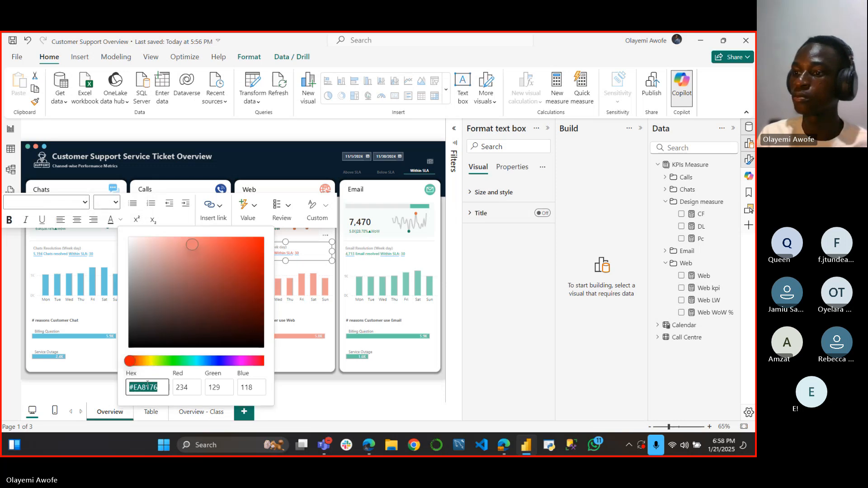
{"action": "left_click", "coordinate": [297, 405]}
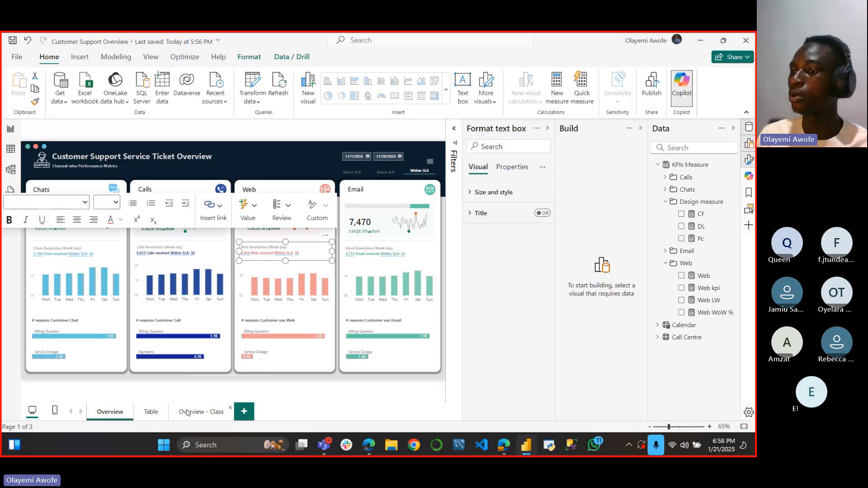
Step: On the Overview - Class page, set the font colour of the "Web resolved Within SLA" line to #EA8176
{"action": "left_click", "coordinate": [196, 412]}
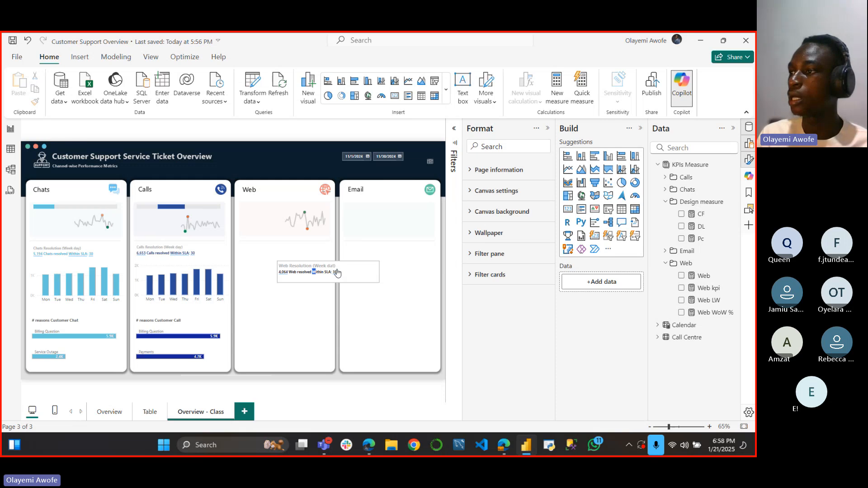
{"action": "left_click", "coordinate": [339, 271]}
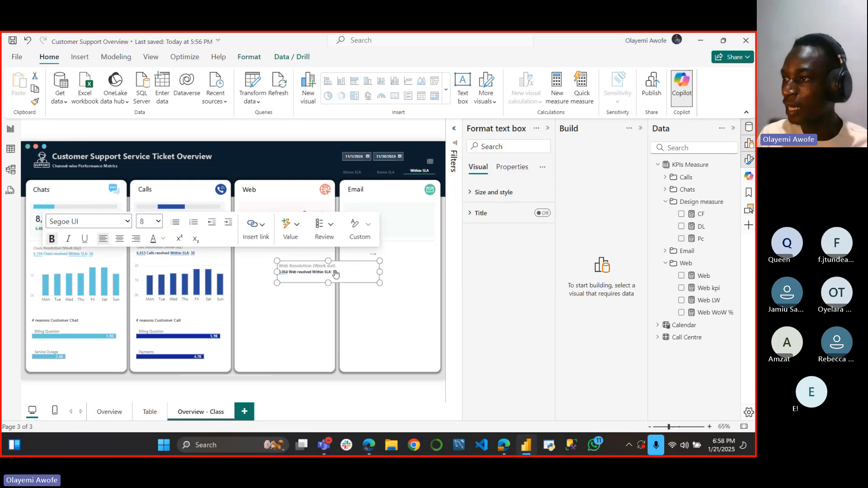
{"action": "left_click_drag", "start_coordinate": [342, 270], "coordinate": [274, 270]}
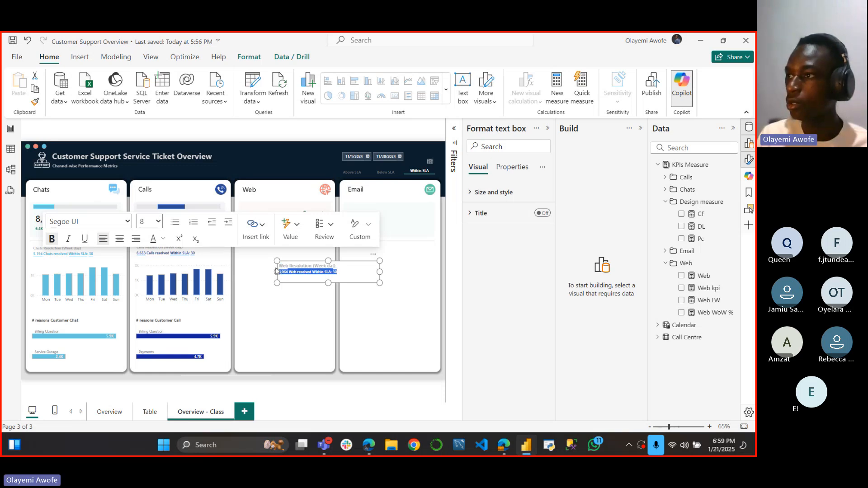
{"action": "left_click", "coordinate": [163, 238]}
{"action": "left_click", "coordinate": [174, 393]}
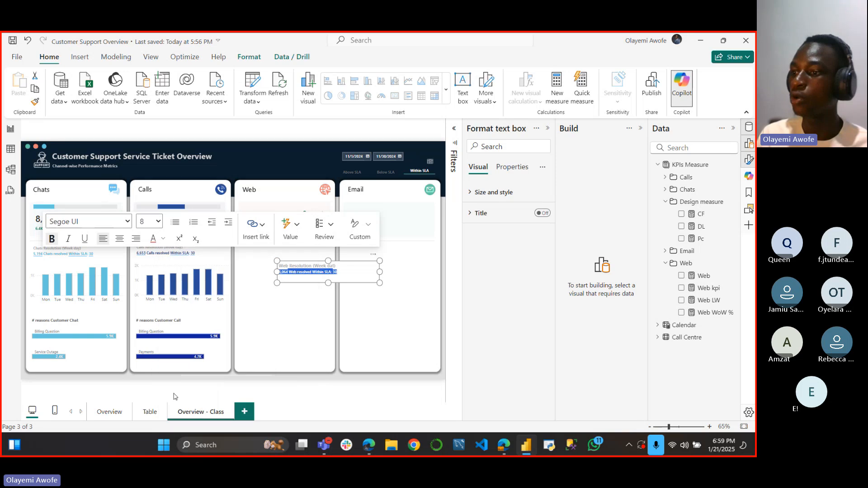
{"action": "left_click", "coordinate": [323, 319]}
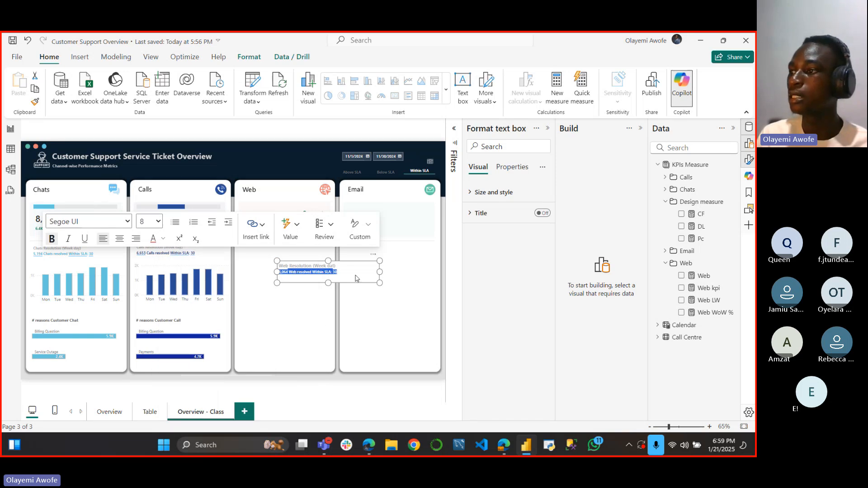
{"action": "left_click", "coordinate": [356, 274]}
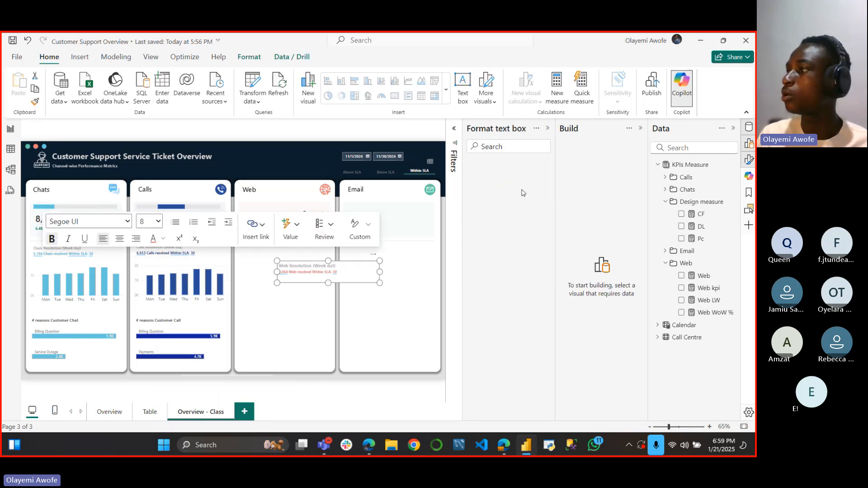
Step: Turn off the background of the Web resolution text box
{"action": "left_click", "coordinate": [497, 193]}
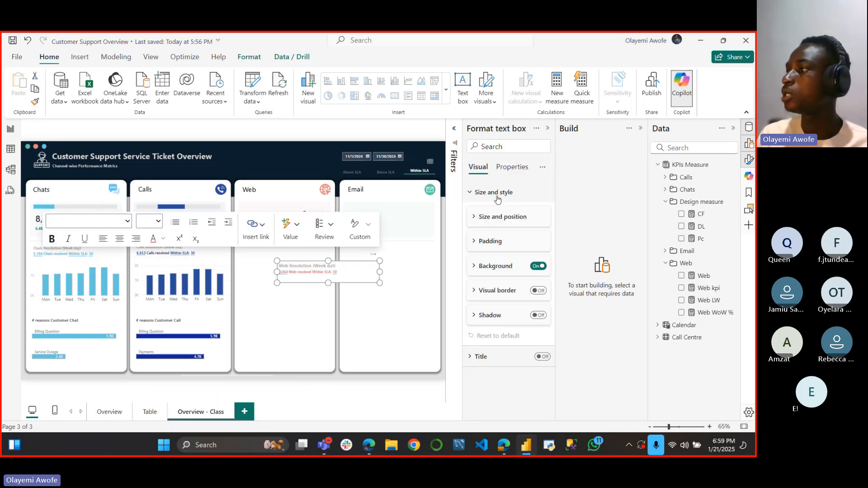
{"action": "left_click", "coordinate": [539, 266]}
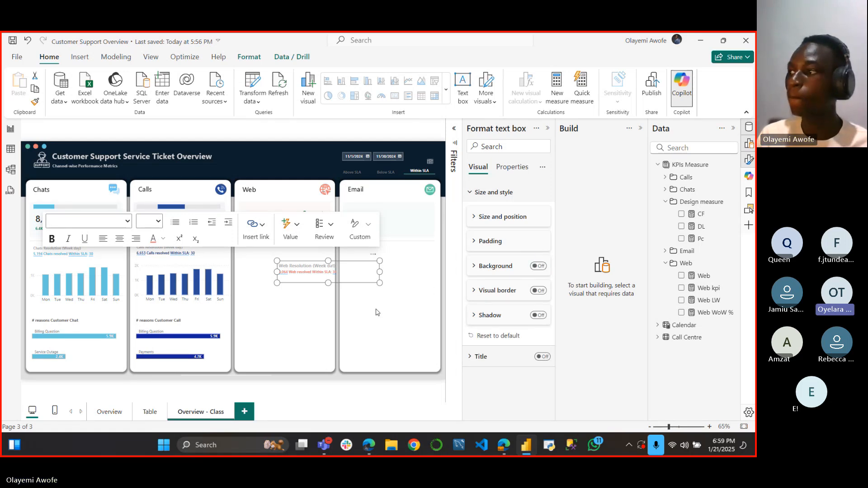
{"action": "left_click", "coordinate": [327, 283]}
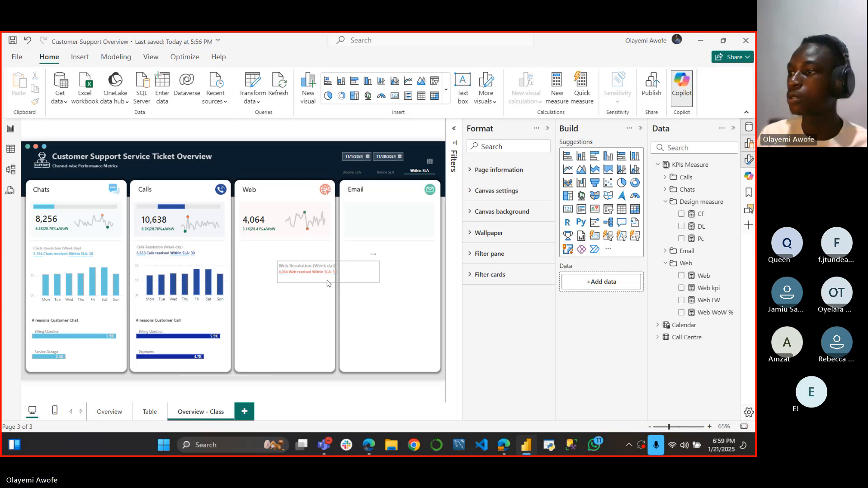
Step: Move the Web resolution text box into the Web card below the sparkline, level with the Chats and Calls text boxes
{"action": "left_click", "coordinate": [332, 267]}
{"action": "left_click_drag", "start_coordinate": [331, 264], "coordinate": [302, 246]}
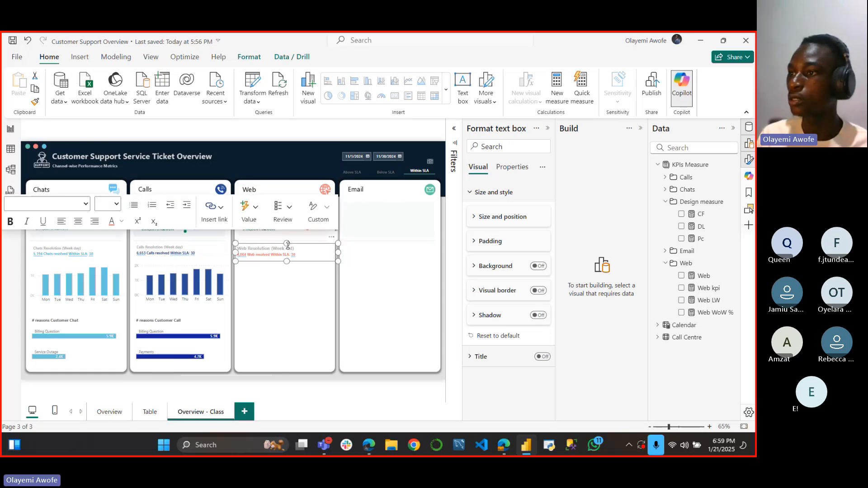
{"action": "left_click_drag", "start_coordinate": [288, 245], "coordinate": [286, 261]}
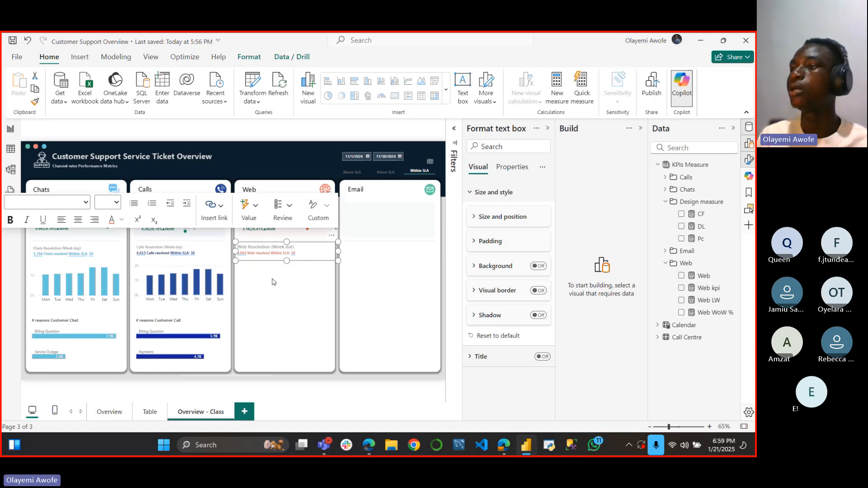
{"action": "left_click", "coordinate": [276, 282]}
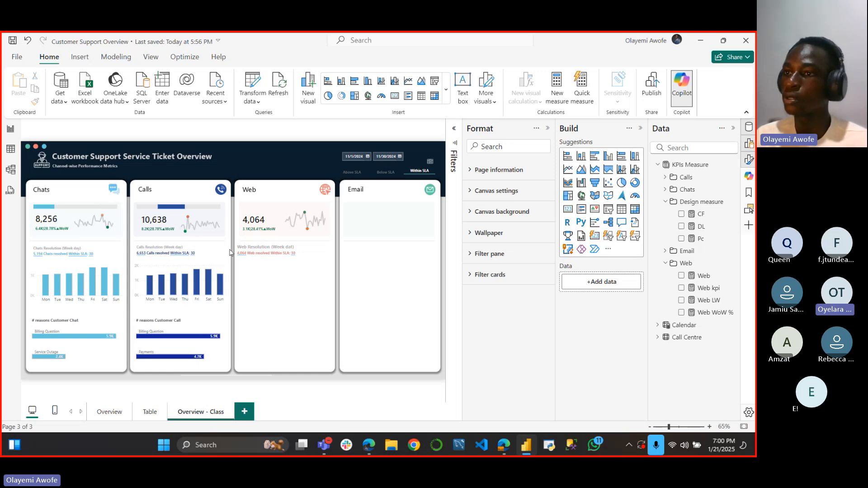
Step: Set the "Web Resolution (Week day)" heading to font size 8, matching the heading in the Calls text box
{"action": "left_click", "coordinate": [169, 246]}
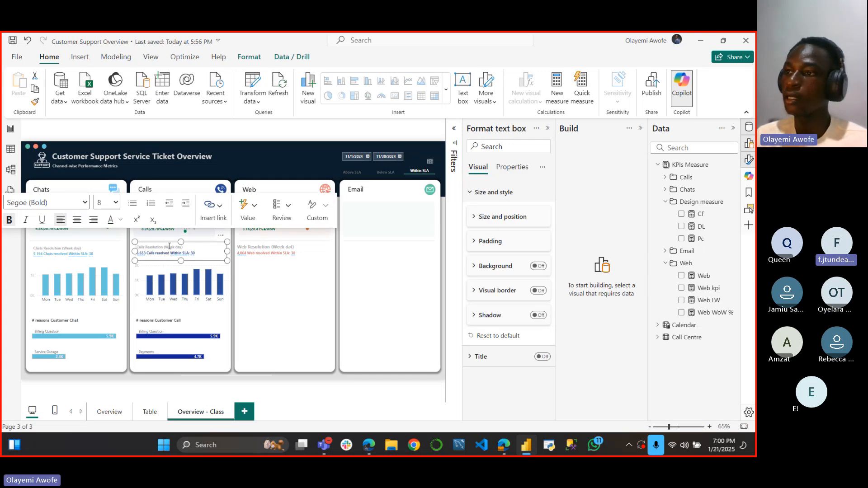
{"action": "left_click", "coordinate": [262, 246]}
{"action": "left_click_drag", "start_coordinate": [296, 253], "coordinate": [233, 244]}
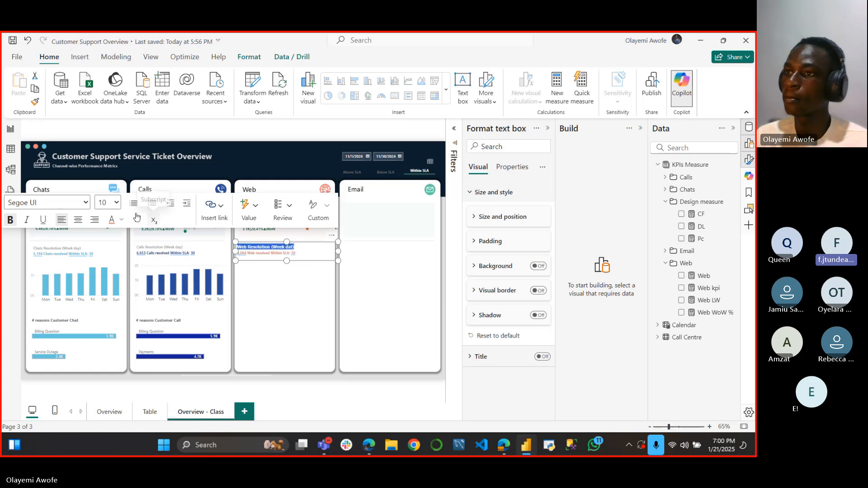
{"action": "left_click", "coordinate": [117, 203]}
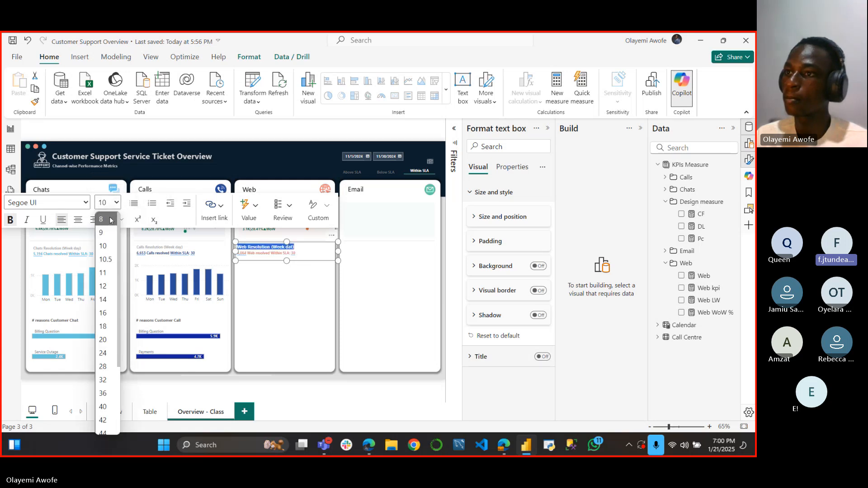
{"action": "left_click", "coordinate": [103, 219]}
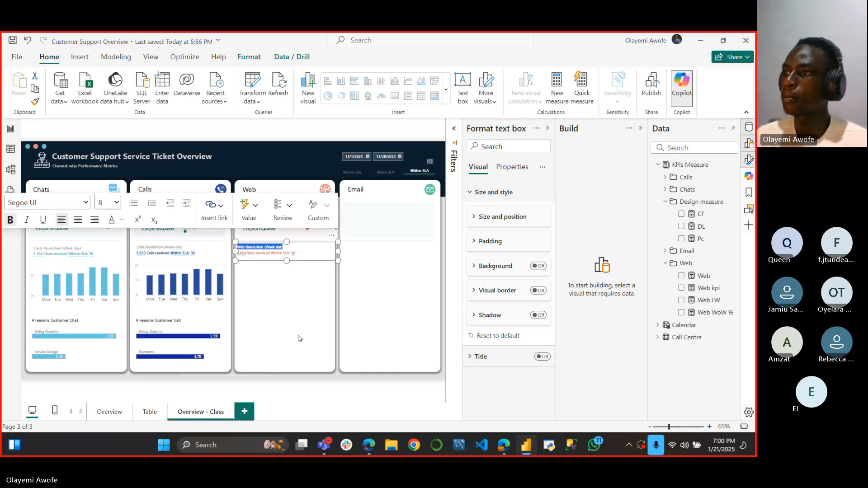
{"action": "left_click", "coordinate": [303, 303]}
{"action": "left_click", "coordinate": [302, 291]}
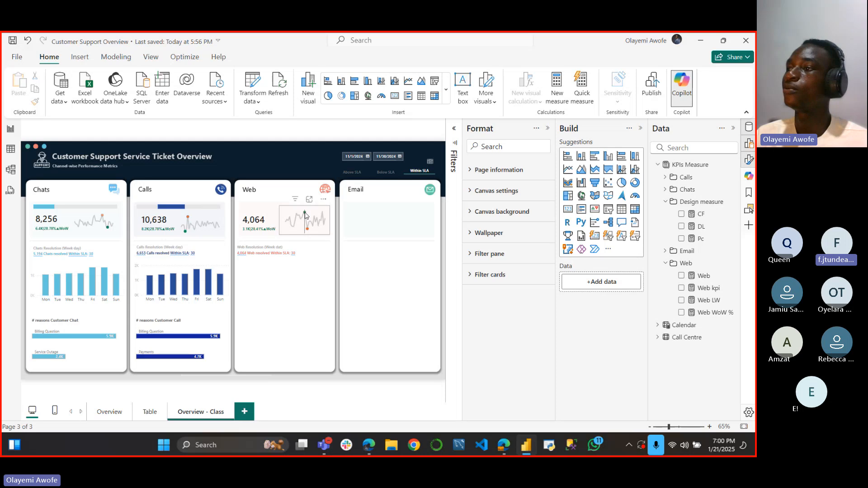
Step: Change the marker colour for day 15 on the Web card's line chart to orange
{"action": "mouse_move", "coordinate": [305, 216]}
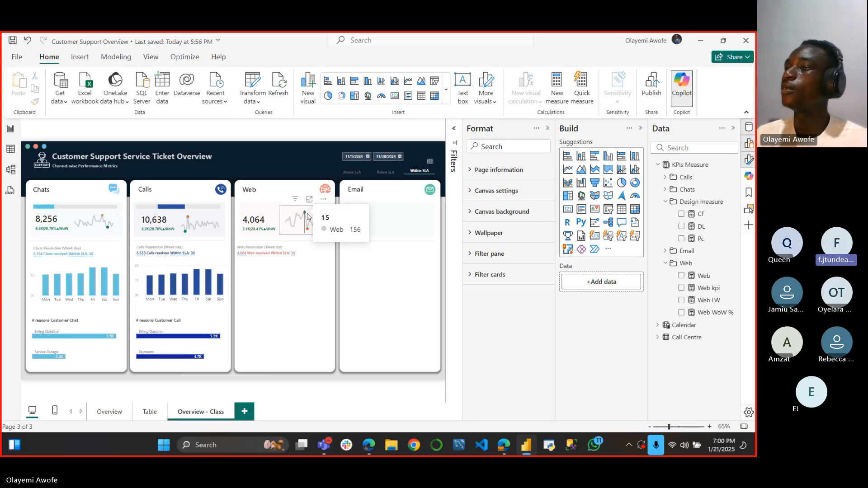
{"action": "left_click", "coordinate": [310, 216]}
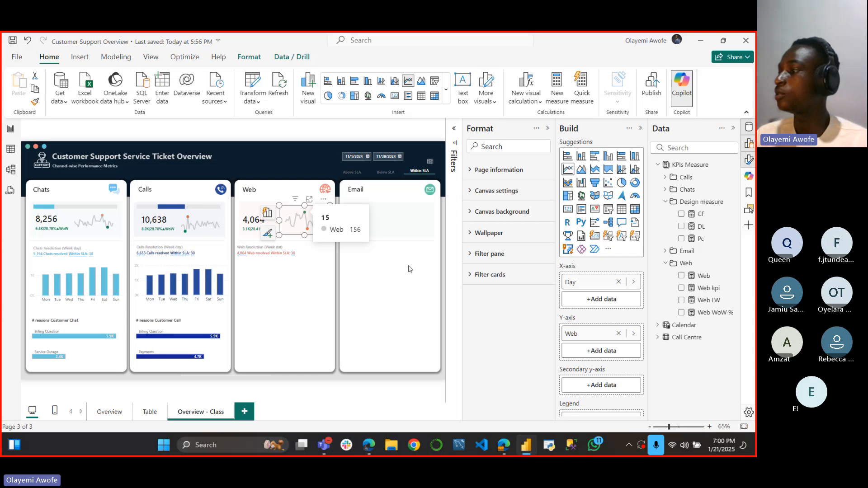
{"action": "left_click_drag", "start_coordinate": [554, 226], "coordinate": [551, 291]}
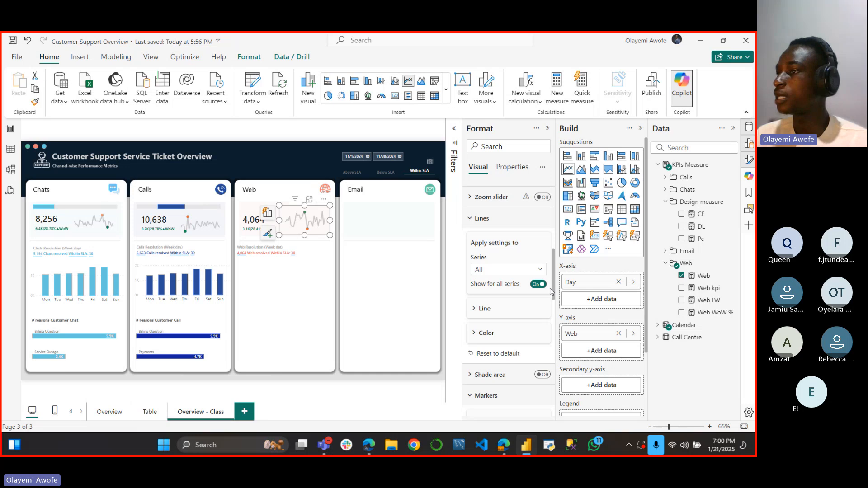
{"action": "left_click", "coordinate": [530, 269]}
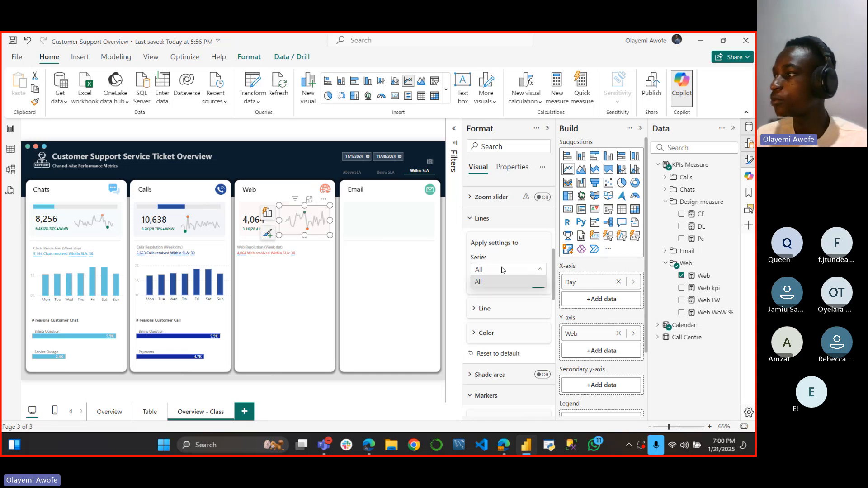
{"action": "left_click", "coordinate": [545, 281]}
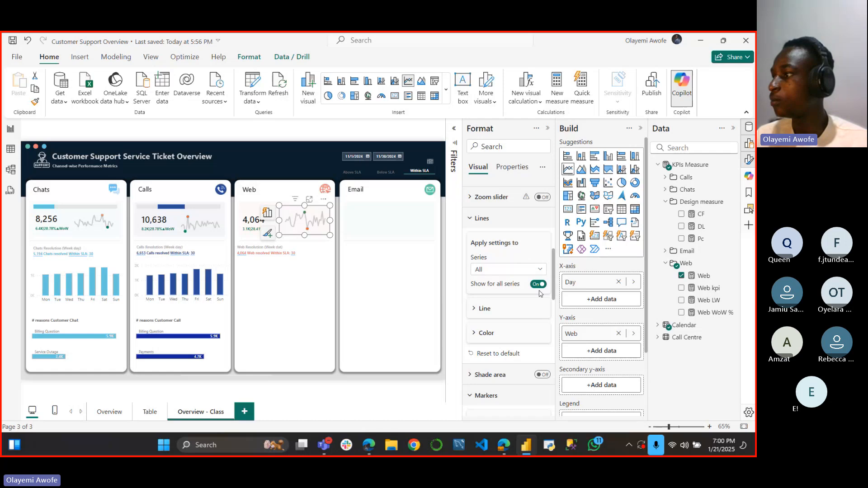
{"action": "scroll", "coordinate": [554, 270], "scroll_direction": "down", "scroll_amount": 5}
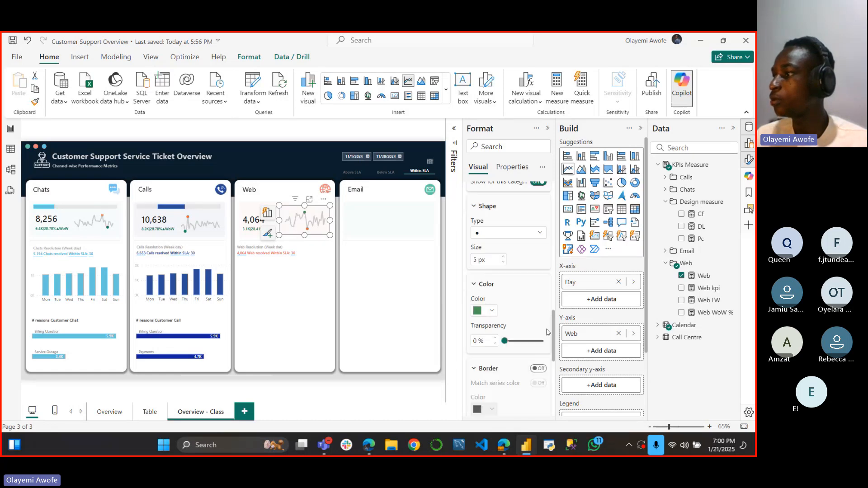
{"action": "left_click", "coordinate": [492, 311]}
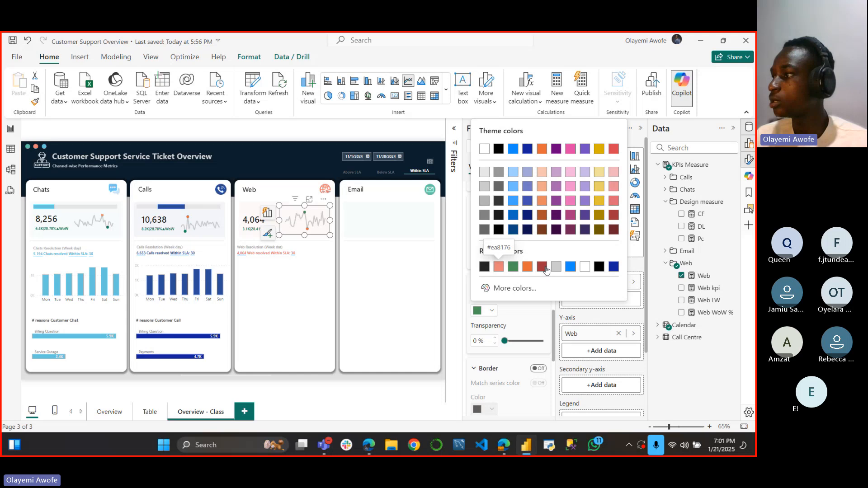
{"action": "left_click", "coordinate": [530, 269]}
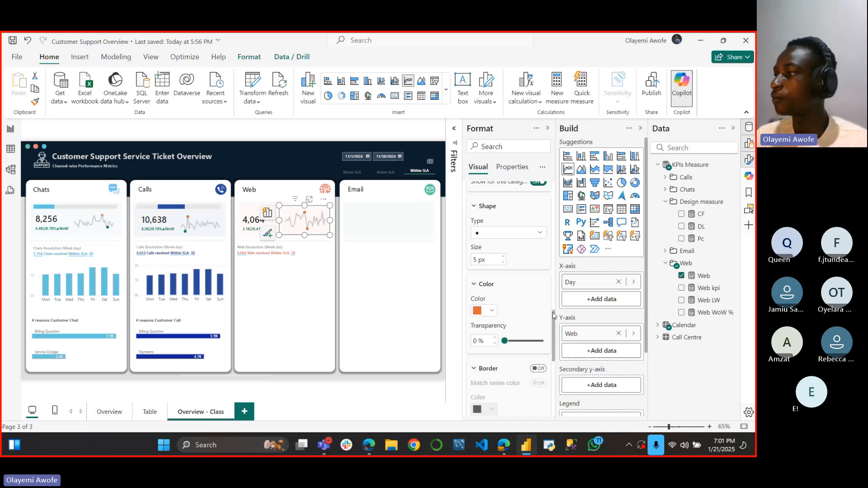
Step: Change the marker colour for day 15 on the Web card's line chart to green
{"action": "left_click_drag", "start_coordinate": [553, 315], "coordinate": [553, 295]}
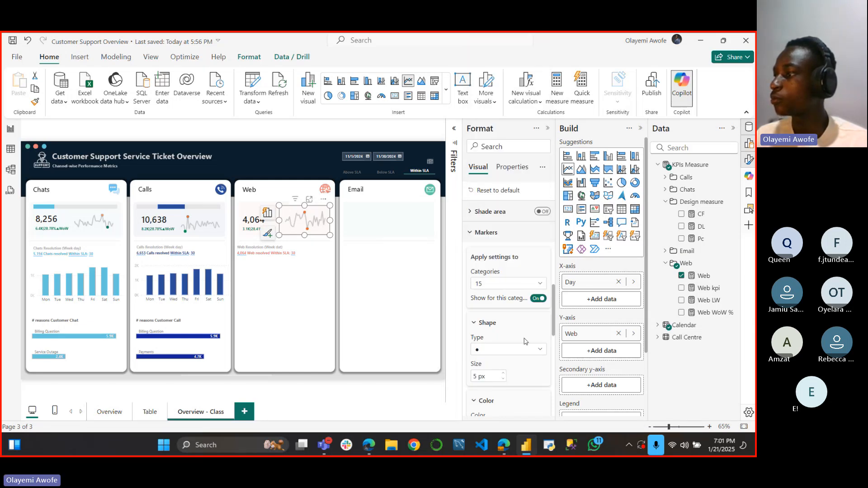
{"action": "scroll", "coordinate": [525, 342], "scroll_direction": "down", "scroll_amount": 3}
{"action": "left_click", "coordinate": [492, 278]}
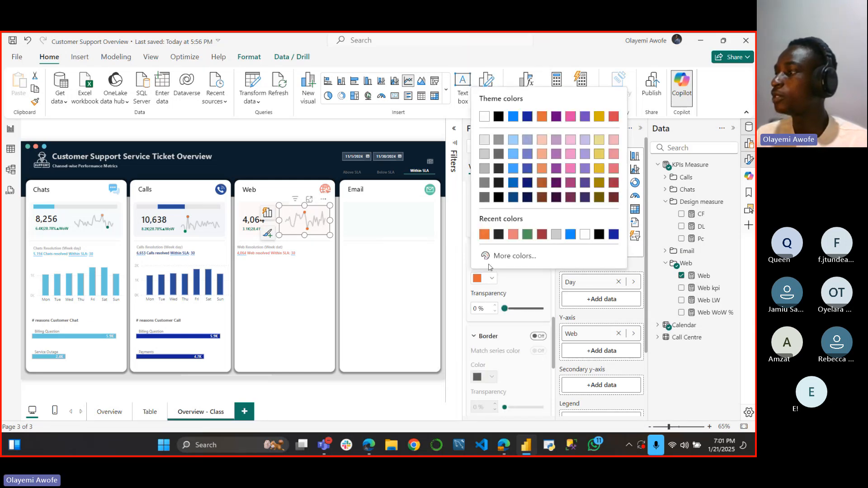
{"action": "left_click", "coordinate": [528, 235]}
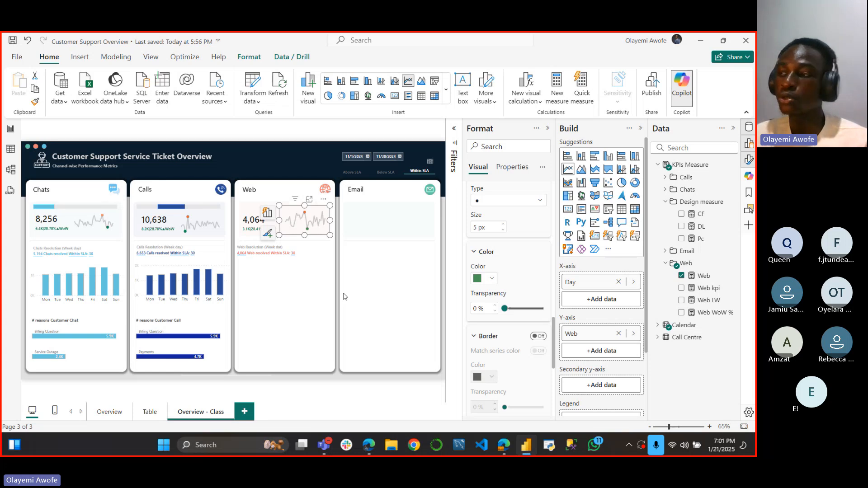
{"action": "right_click", "coordinate": [345, 296]}
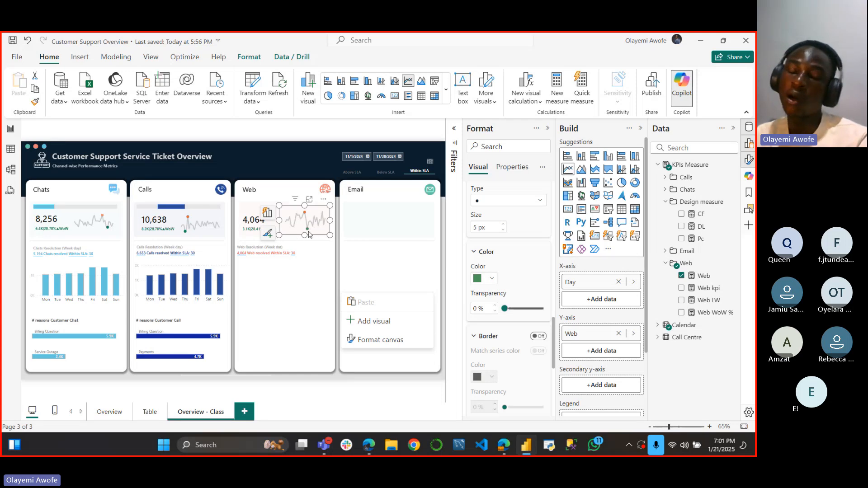
{"action": "left_click", "coordinate": [313, 277]}
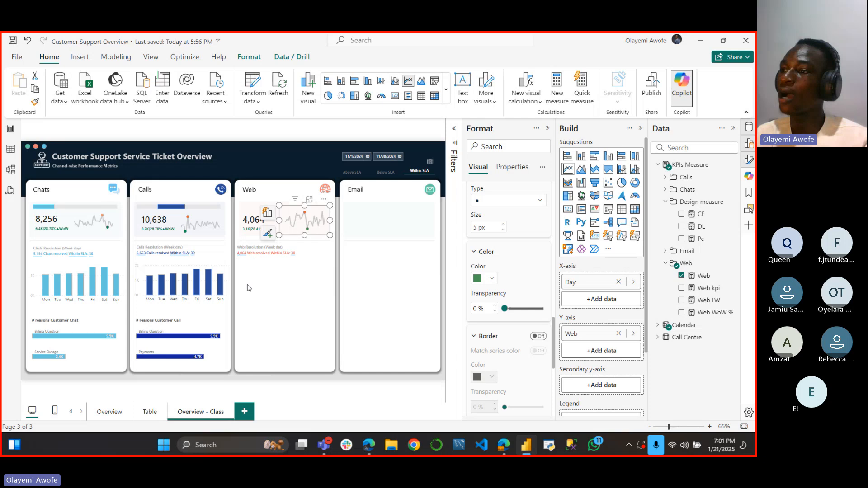
Step: Duplicate the Calls card's weekday column chart and place the copy in the Web card below the resolution text box
{"action": "left_click", "coordinate": [154, 265]}
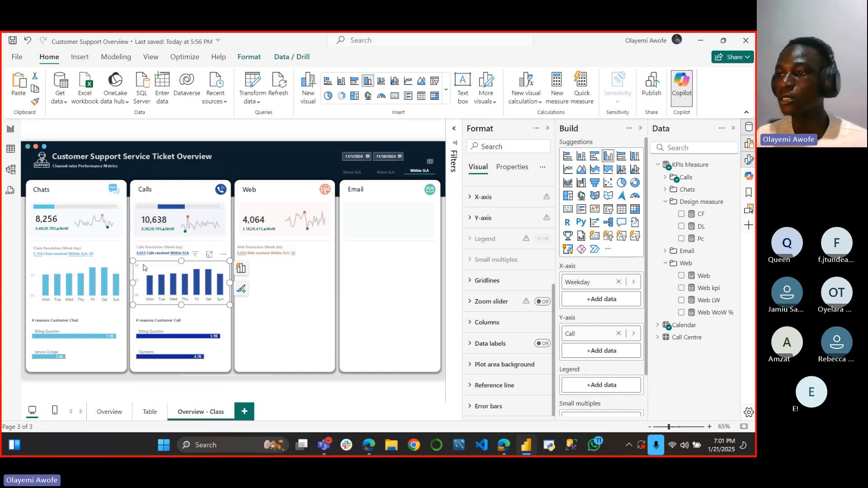
{"action": "left_click_drag", "start_coordinate": [145, 267], "coordinate": [256, 263]}
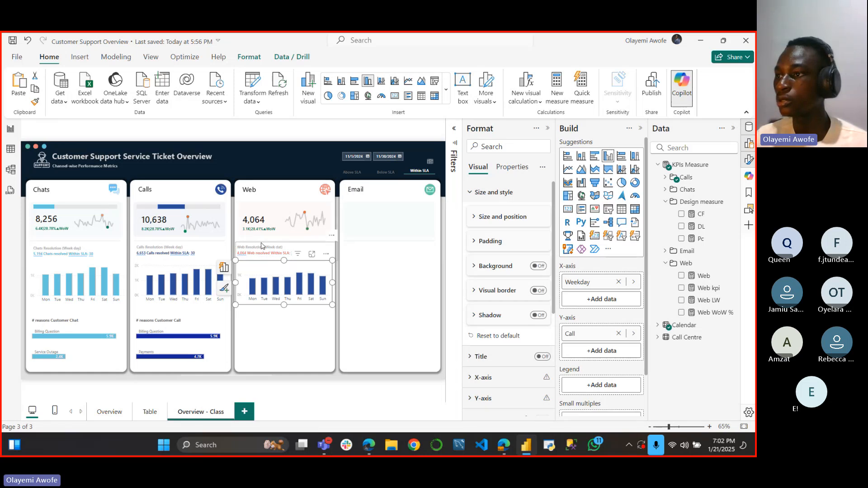
{"action": "left_click", "coordinate": [262, 245]}
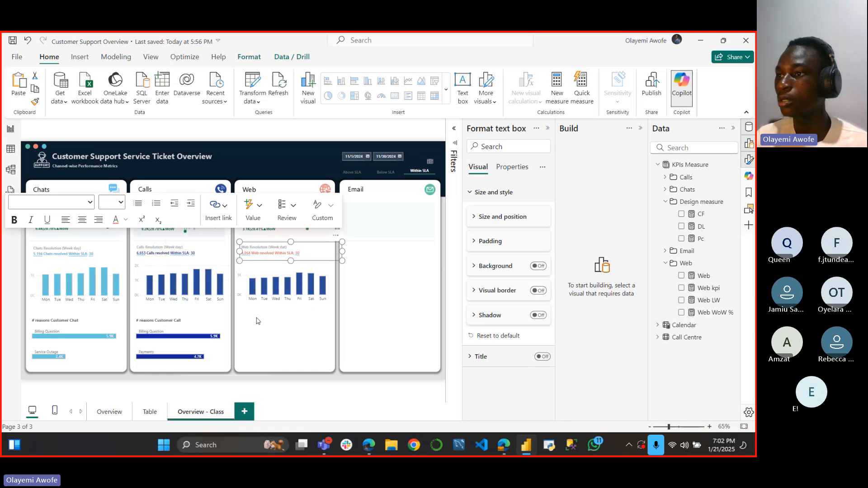
{"action": "left_click", "coordinate": [261, 301]}
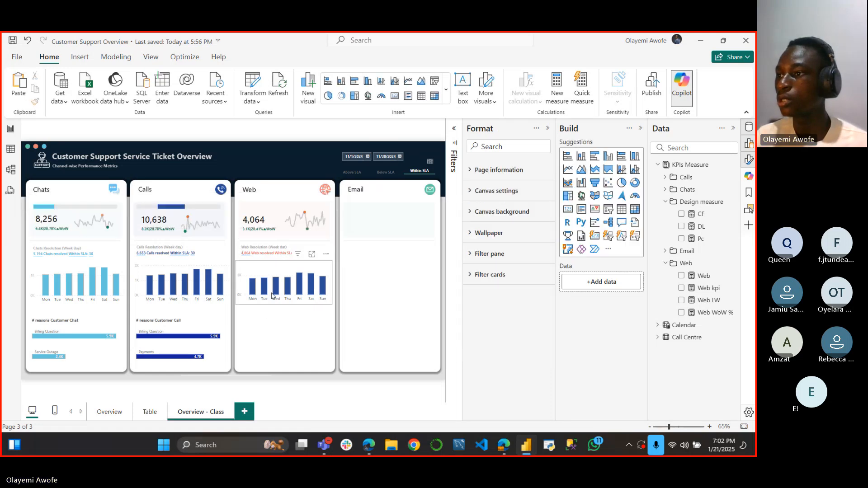
Step: Nudge the copied column chart into alignment within the Web card and increase its height to reach up to the resolution text
{"action": "left_click", "coordinate": [275, 265]}
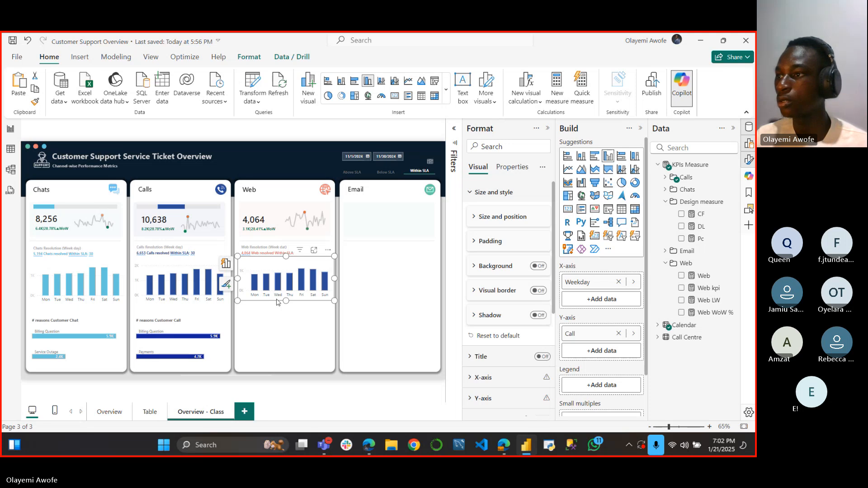
{"action": "left_click_drag", "start_coordinate": [289, 260], "coordinate": [290, 257]}
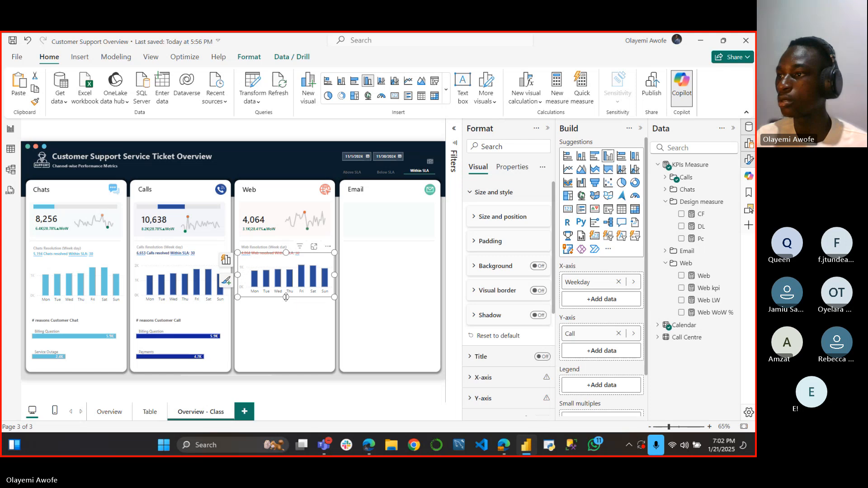
{"action": "left_click_drag", "start_coordinate": [286, 297], "coordinate": [288, 304]}
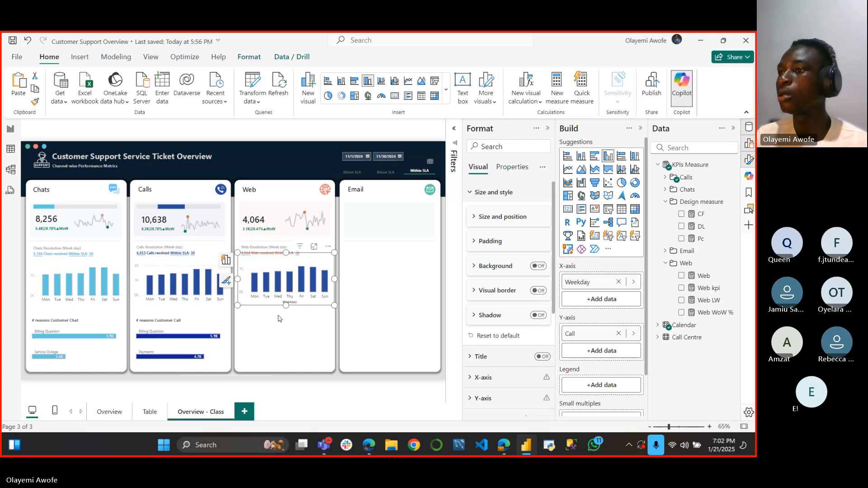
{"action": "left_click", "coordinate": [277, 313]}
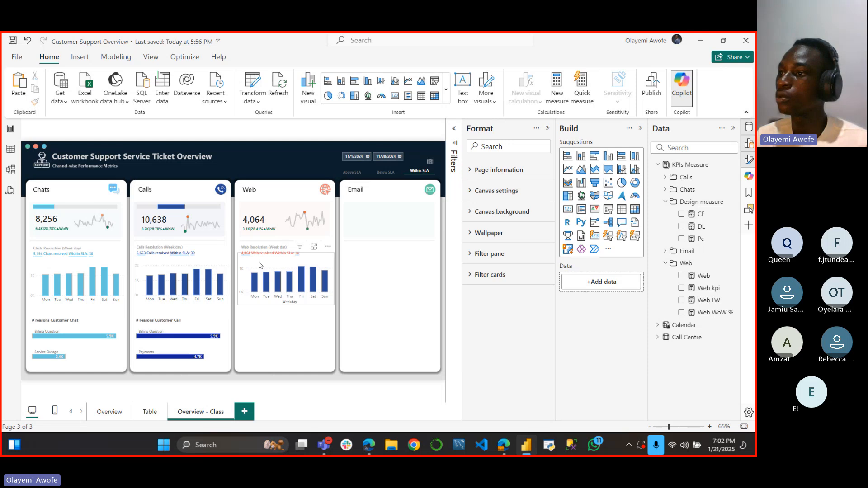
{"action": "left_click", "coordinate": [291, 255]}
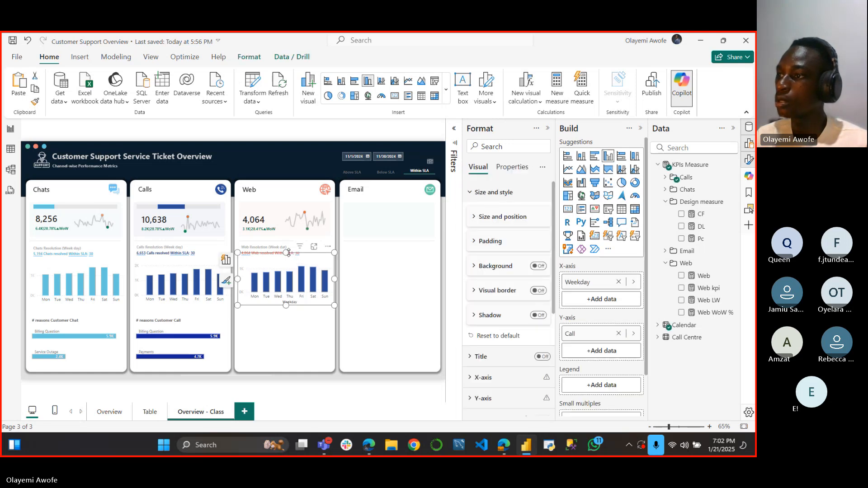
{"action": "left_click_drag", "start_coordinate": [291, 256], "coordinate": [290, 262]}
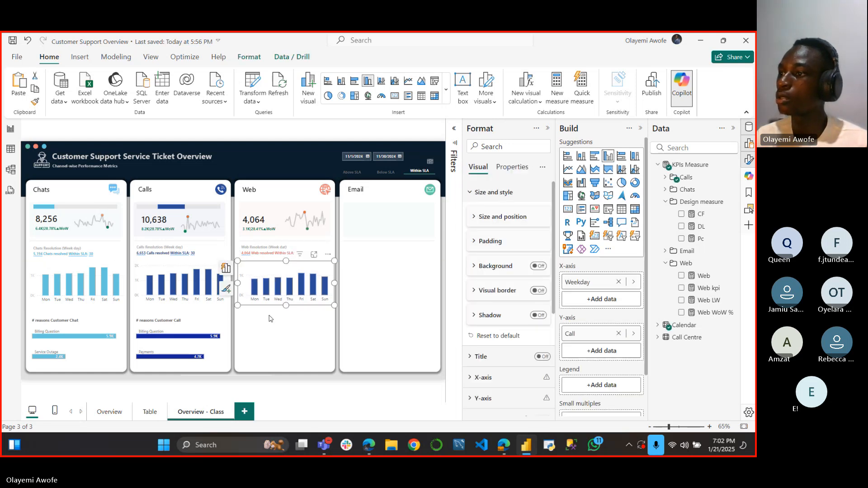
{"action": "left_click", "coordinate": [277, 270]}
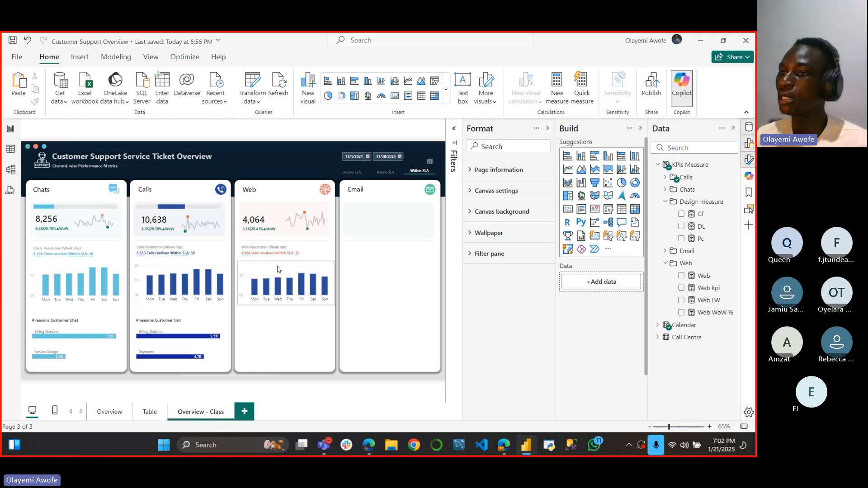
{"action": "left_click", "coordinate": [278, 270]}
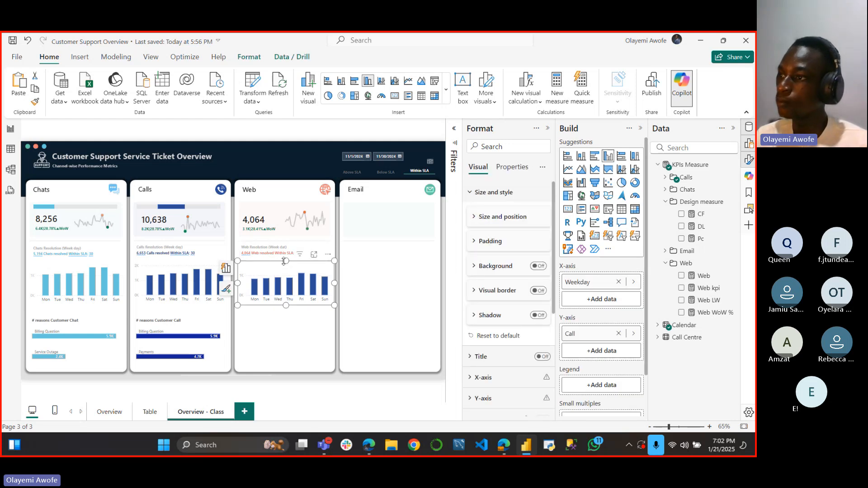
{"action": "left_click_drag", "start_coordinate": [287, 260], "coordinate": [290, 256]}
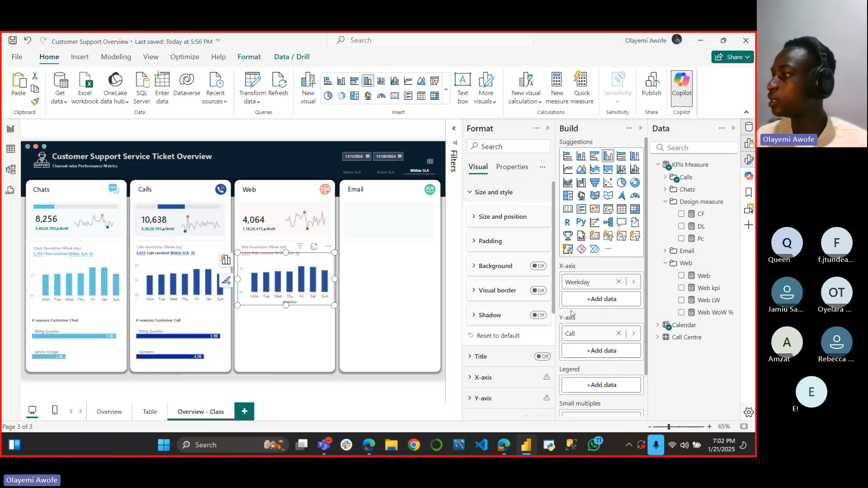
Step: Replace the Call measure with the Web measure on the Y-axis of the Web card's column chart
{"action": "left_click", "coordinate": [619, 333]}
{"action": "left_click", "coordinate": [682, 276]}
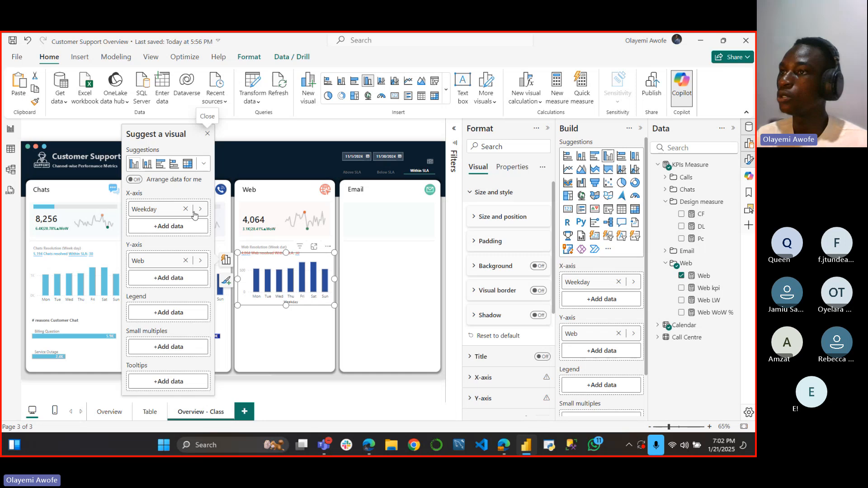
{"action": "left_click", "coordinate": [207, 135]}
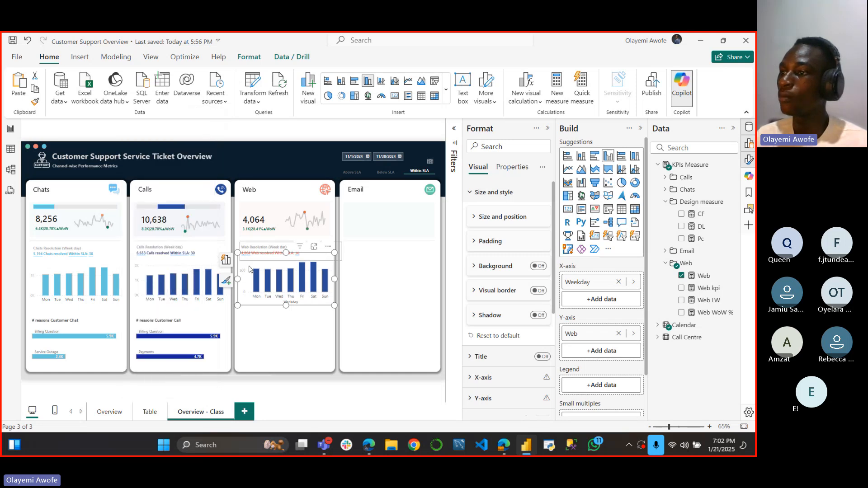
{"action": "left_click", "coordinate": [248, 279]}
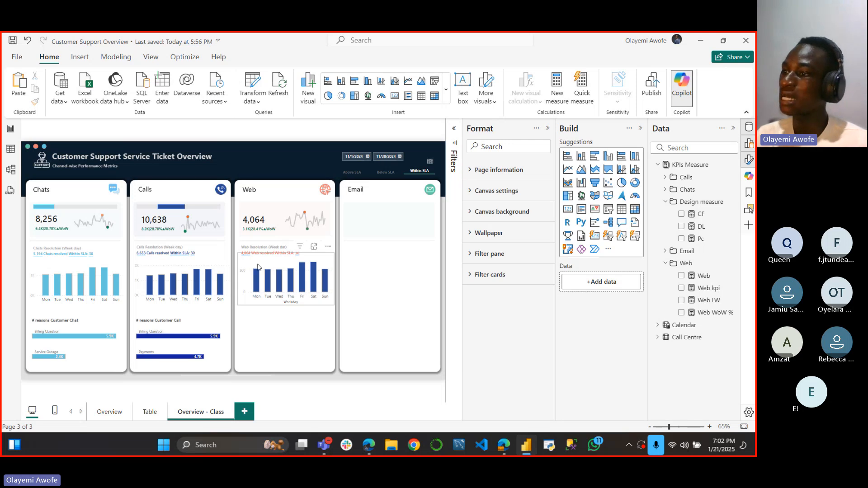
{"action": "left_click", "coordinate": [289, 281]}
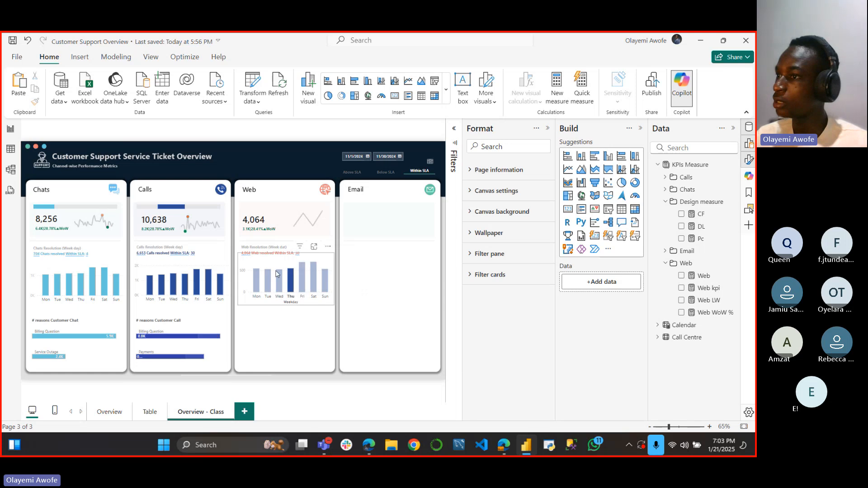
{"action": "left_click", "coordinate": [276, 267]}
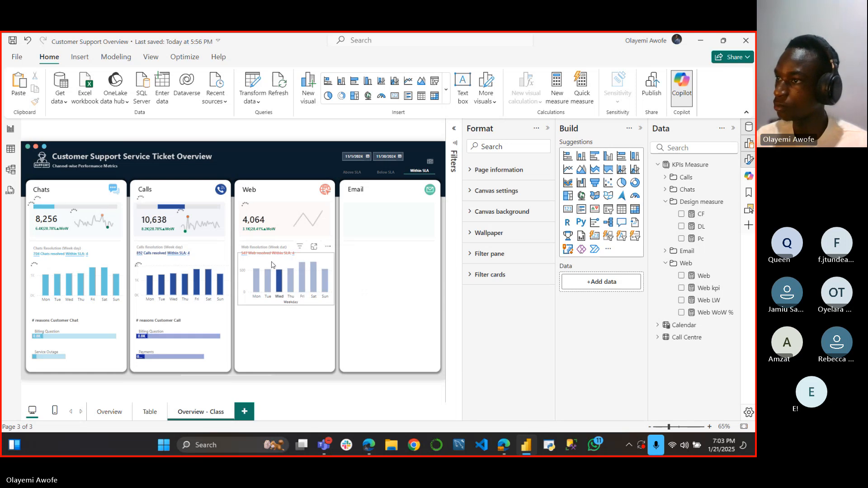
{"action": "left_click", "coordinate": [272, 265]}
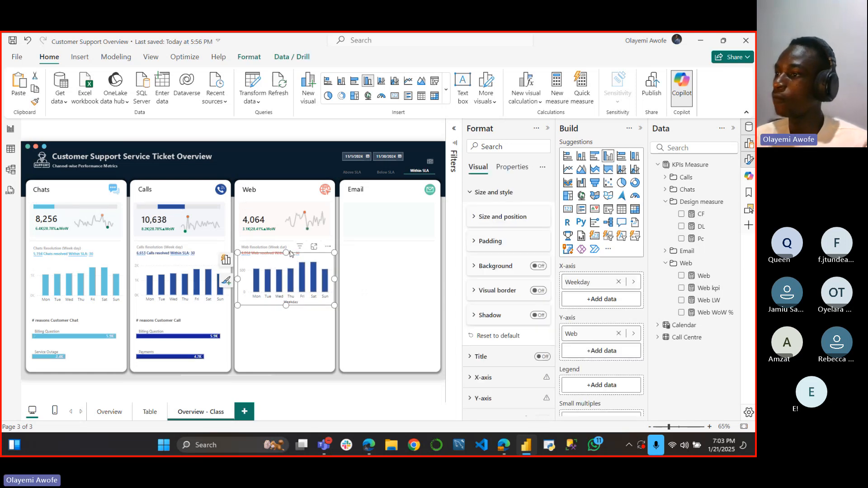
Step: Set the column colour of the Web card's weekday chart to the recently used salmon
{"action": "left_click", "coordinate": [474, 194]}
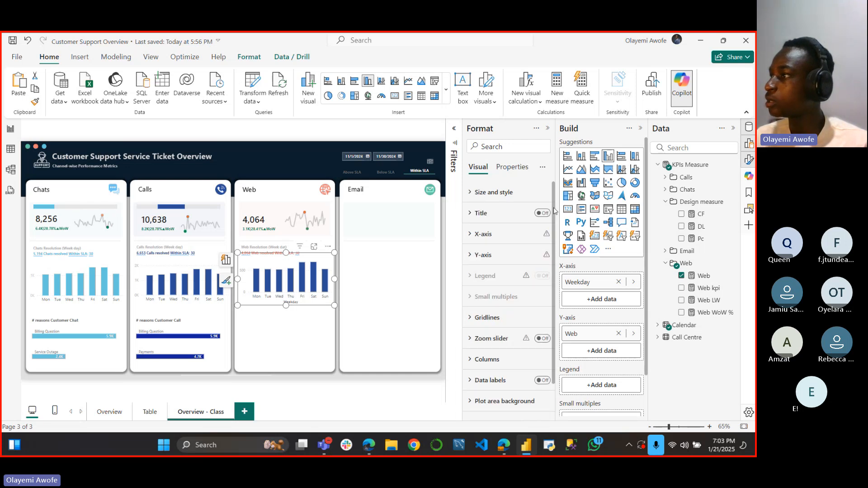
{"action": "scroll", "coordinate": [555, 211], "scroll_direction": "down", "scroll_amount": 1}
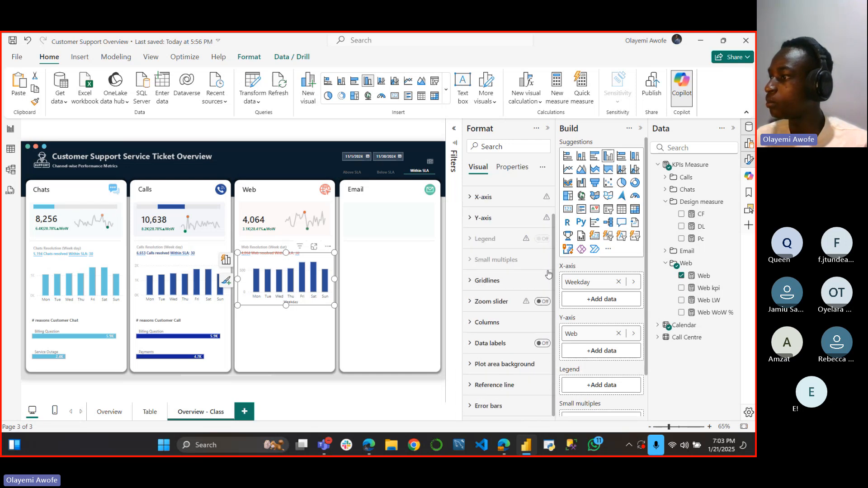
{"action": "left_click", "coordinate": [509, 321]}
{"action": "scroll", "coordinate": [515, 242], "scroll_direction": "down", "scroll_amount": 5}
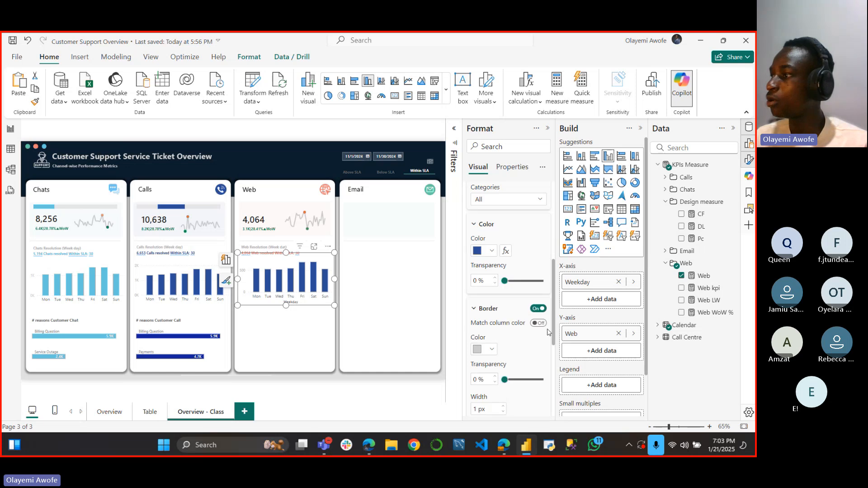
{"action": "left_click", "coordinate": [491, 202]}
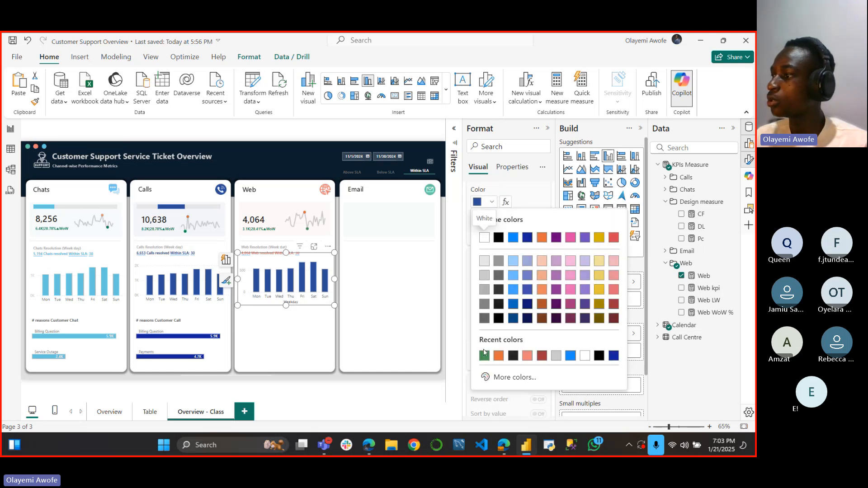
{"action": "left_click", "coordinate": [527, 356]}
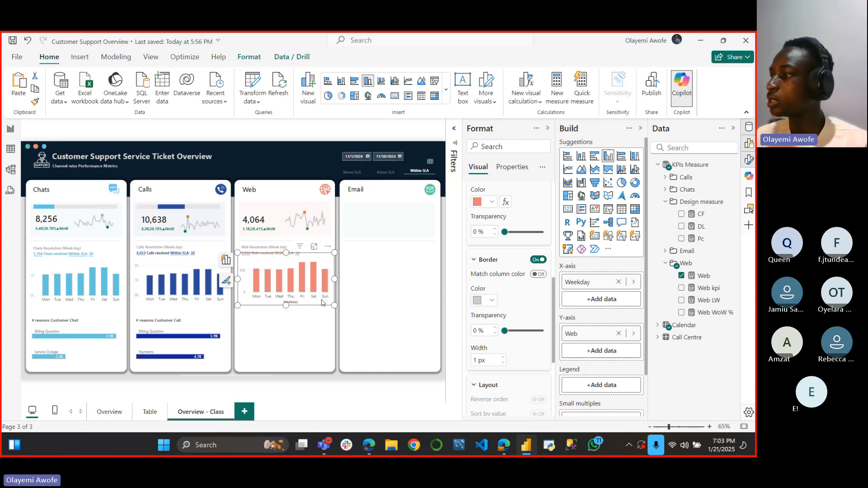
{"action": "left_click", "coordinate": [480, 260]}
{"action": "left_click", "coordinate": [472, 285]}
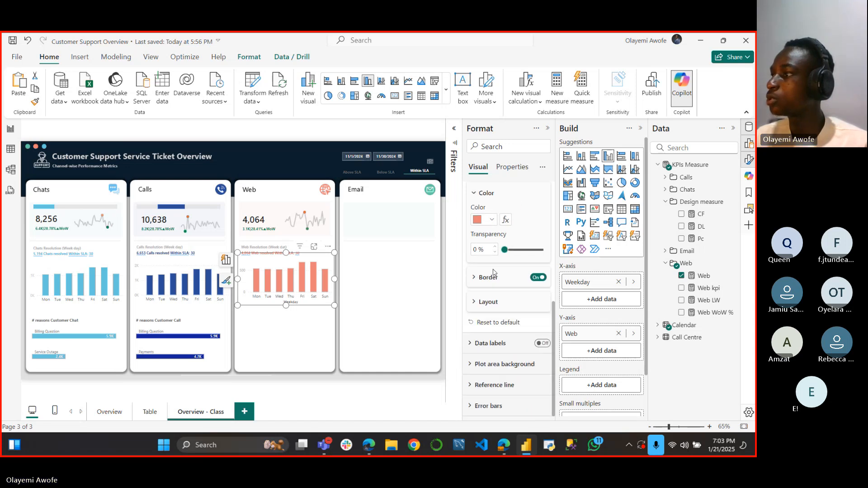
Step: Turn off the X-axis title on the Web card's weekday column chart
{"action": "scroll", "coordinate": [471, 254], "scroll_direction": "up", "scroll_amount": 5}
{"action": "left_click", "coordinate": [471, 235]}
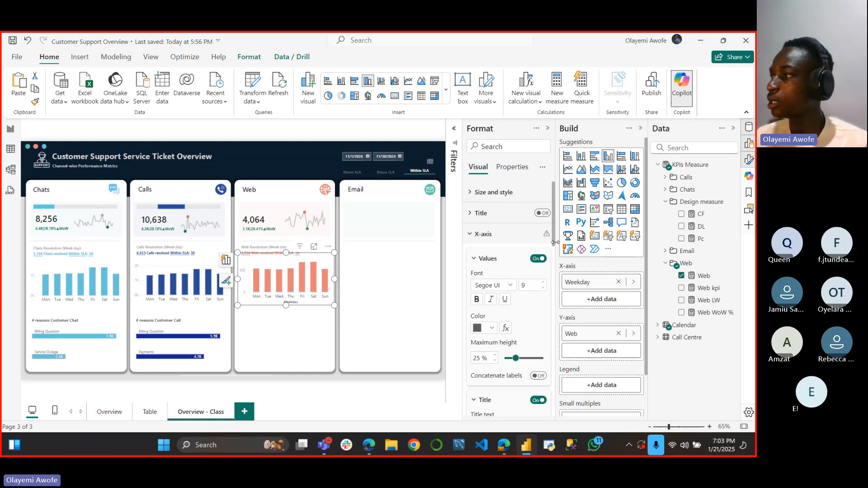
{"action": "left_click_drag", "start_coordinate": [555, 243], "coordinate": [555, 261]}
{"action": "scroll", "coordinate": [556, 261], "scroll_direction": "down", "scroll_amount": 3}
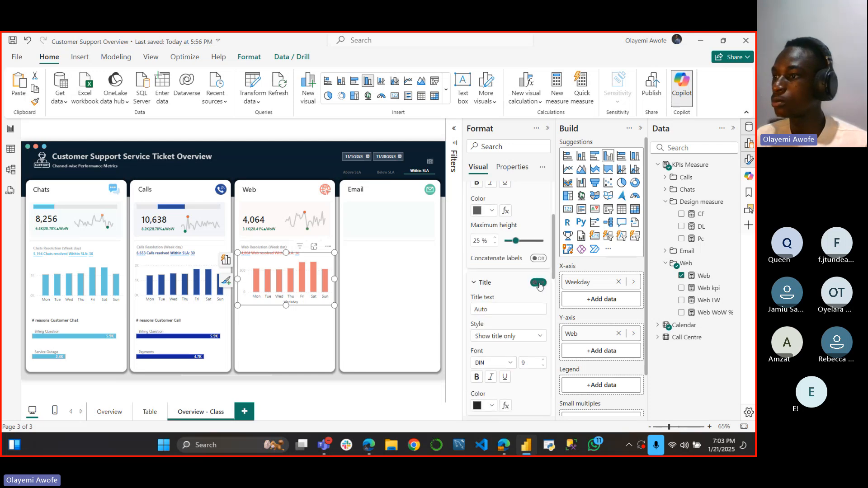
{"action": "left_click", "coordinate": [538, 283]}
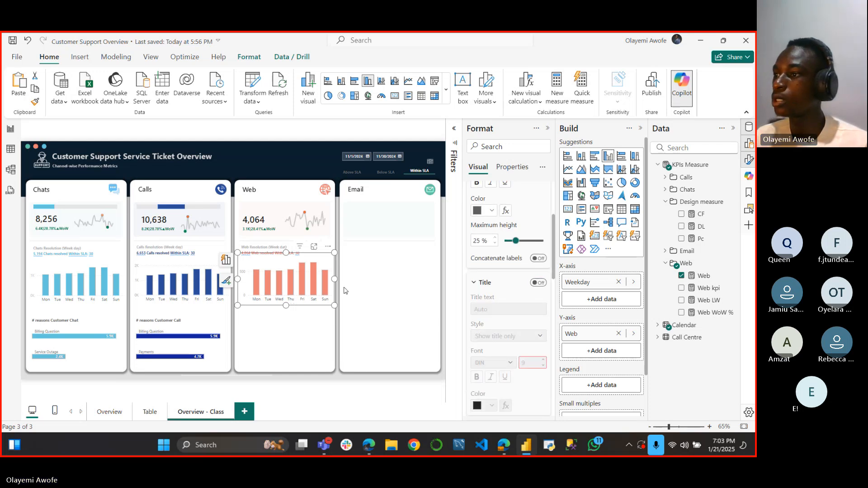
{"action": "left_click", "coordinate": [287, 308]}
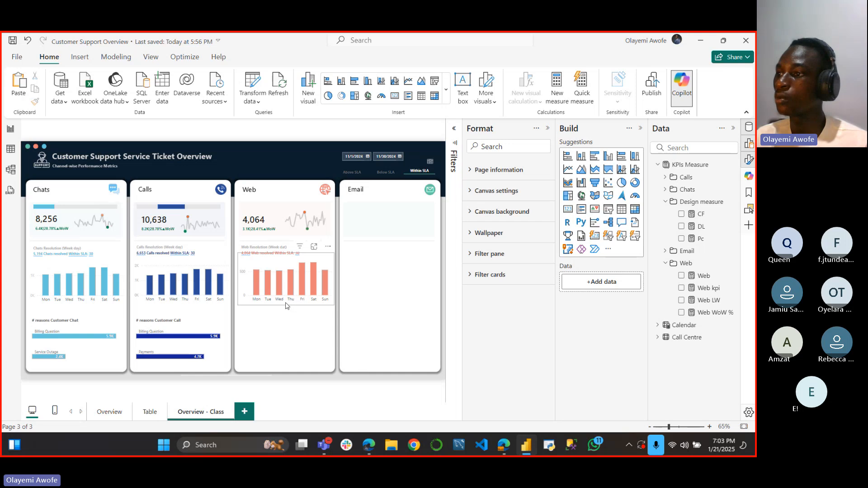
{"action": "left_click", "coordinate": [286, 302]}
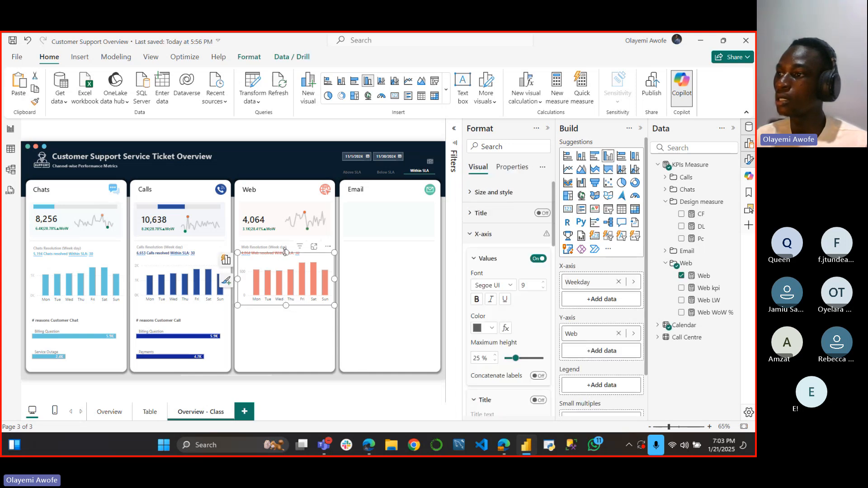
Step: Shorten the Web card's weekday column chart from its upper edge so it sits below the resolution text
{"action": "left_click_drag", "start_coordinate": [285, 253], "coordinate": [286, 261]}
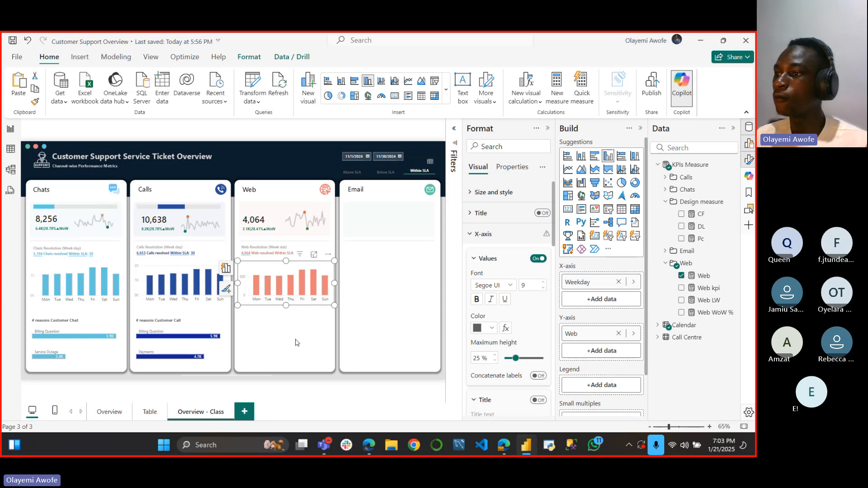
{"action": "left_click", "coordinate": [306, 338]}
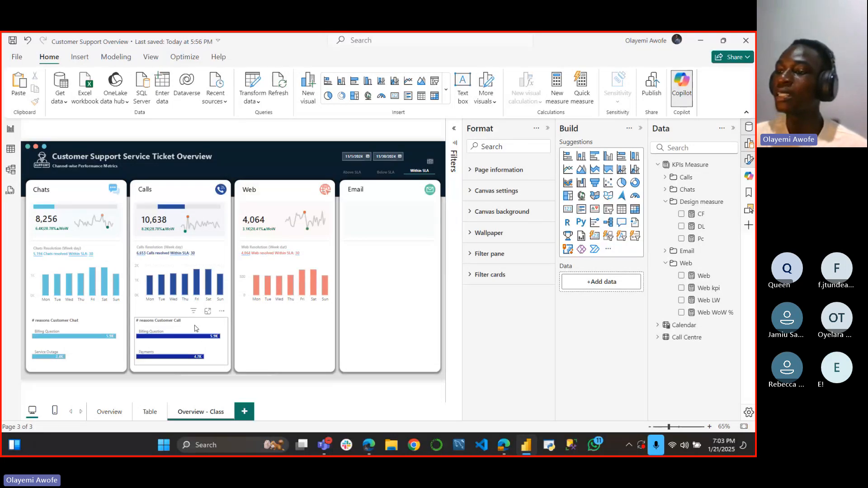
Step: Insert a new clustered bar chart and move it towards the lower part of the Web card
{"action": "left_click", "coordinate": [171, 326]}
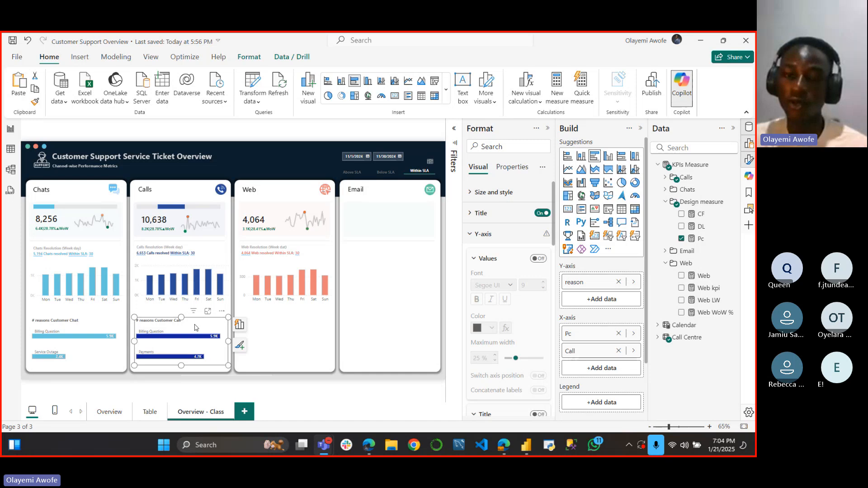
{"action": "left_click", "coordinate": [286, 339]}
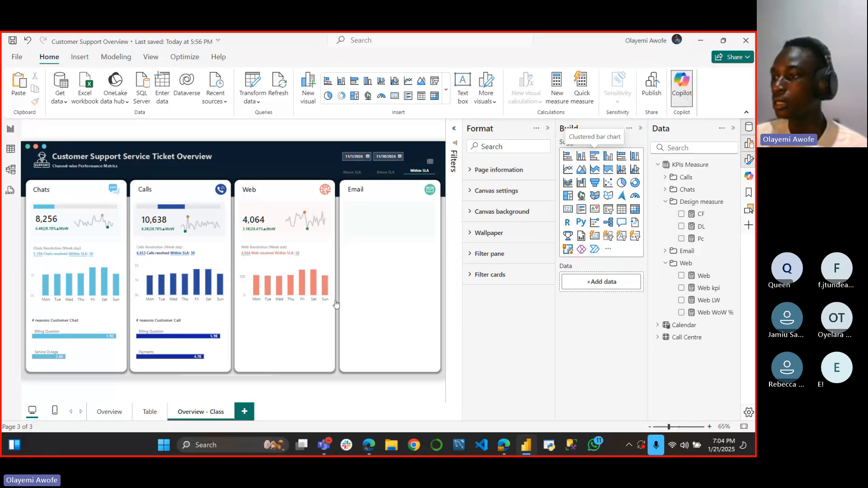
{"action": "left_click_drag", "start_coordinate": [359, 285], "coordinate": [309, 343]}
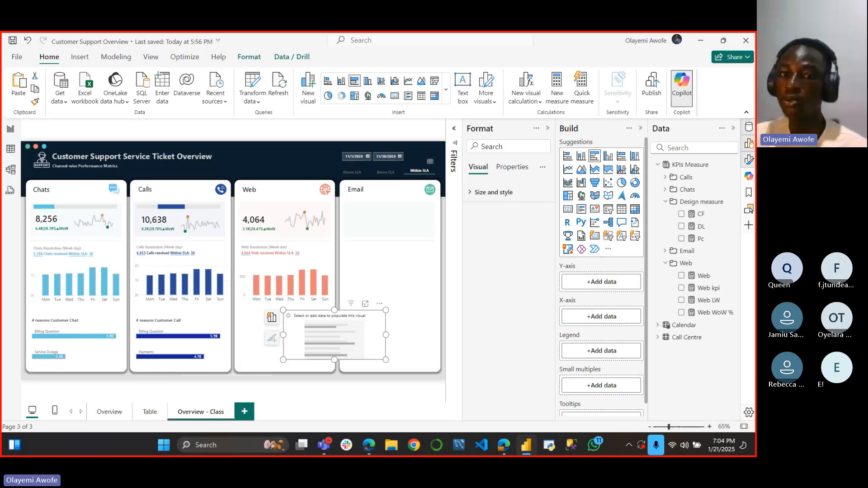
Step: Assign the Call Centre reason field to the new bar chart's Y-axis and the Web measure to its X-axis
{"action": "left_click", "coordinate": [657, 337]}
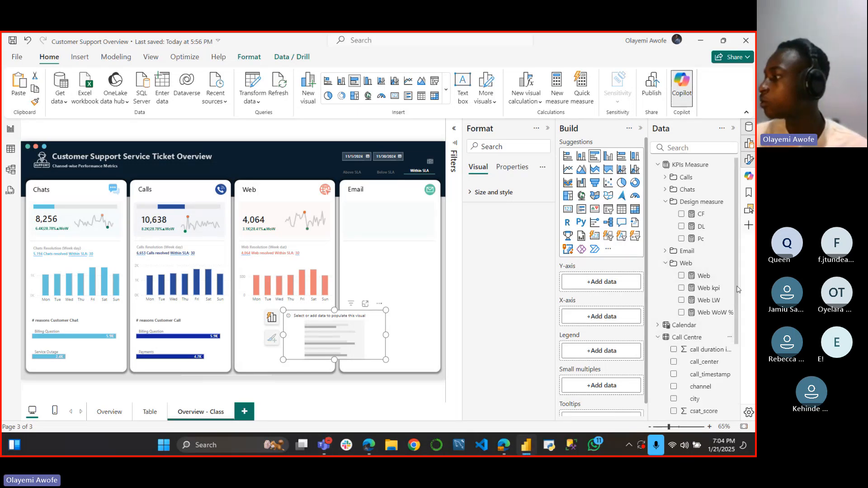
{"action": "scroll", "coordinate": [735, 308], "scroll_direction": "down", "scroll_amount": 1}
{"action": "scroll", "coordinate": [696, 386], "scroll_direction": "down", "scroll_amount": 3}
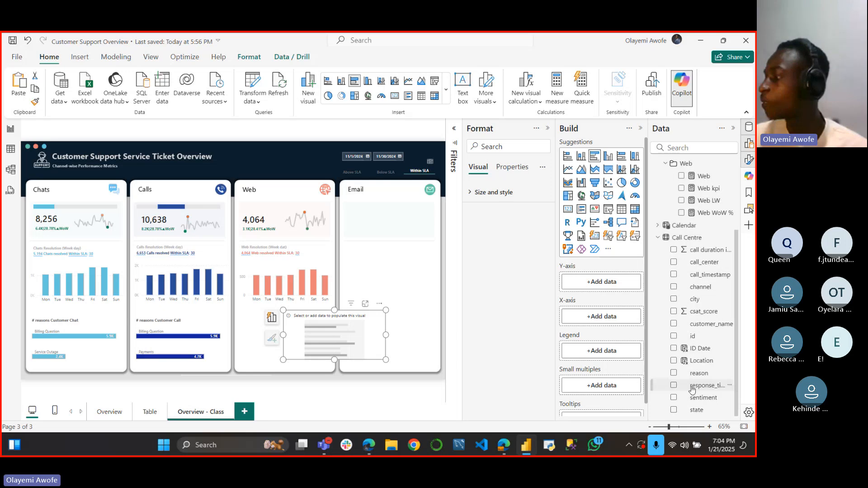
{"action": "left_click", "coordinate": [674, 374]}
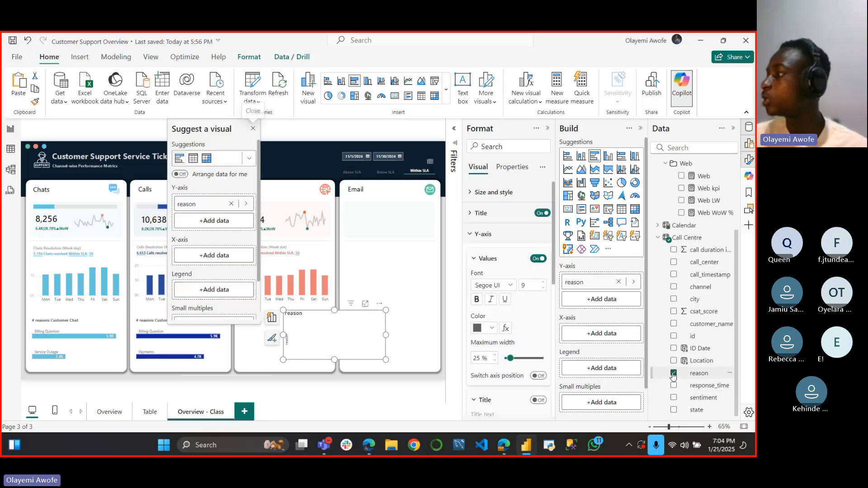
{"action": "left_click", "coordinate": [658, 242]}
{"action": "left_click", "coordinate": [681, 275]}
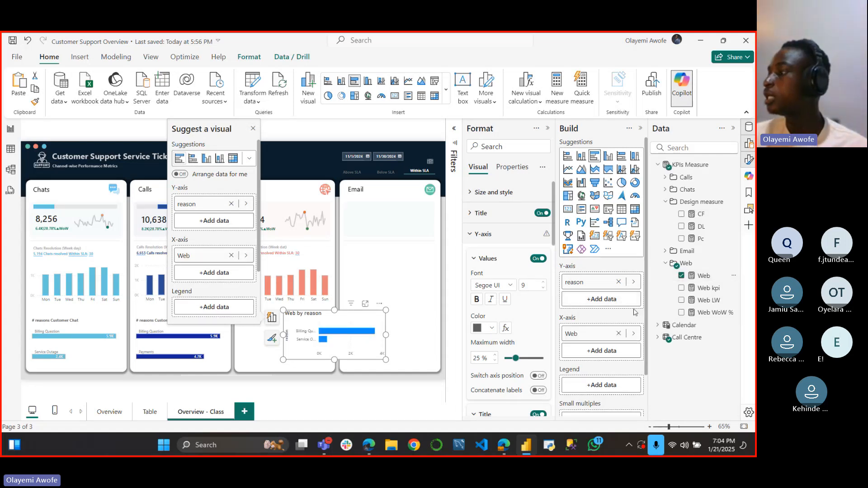
{"action": "left_click", "coordinate": [665, 264]}
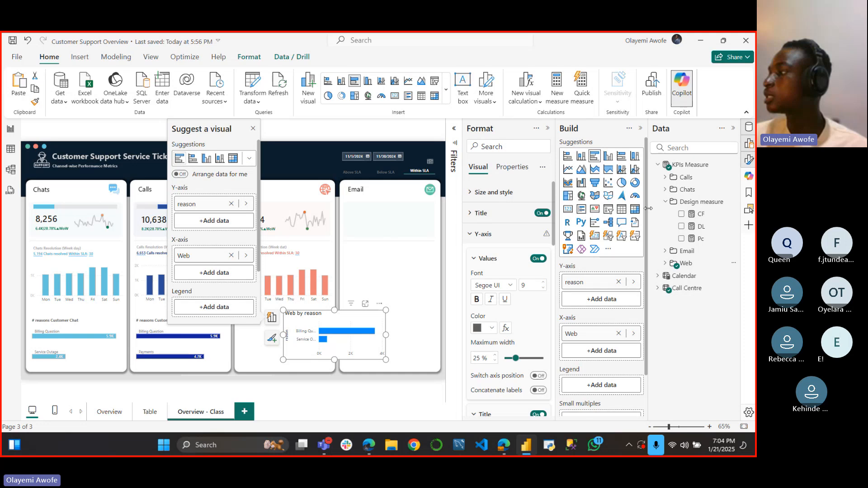
{"action": "left_click", "coordinate": [665, 201]}
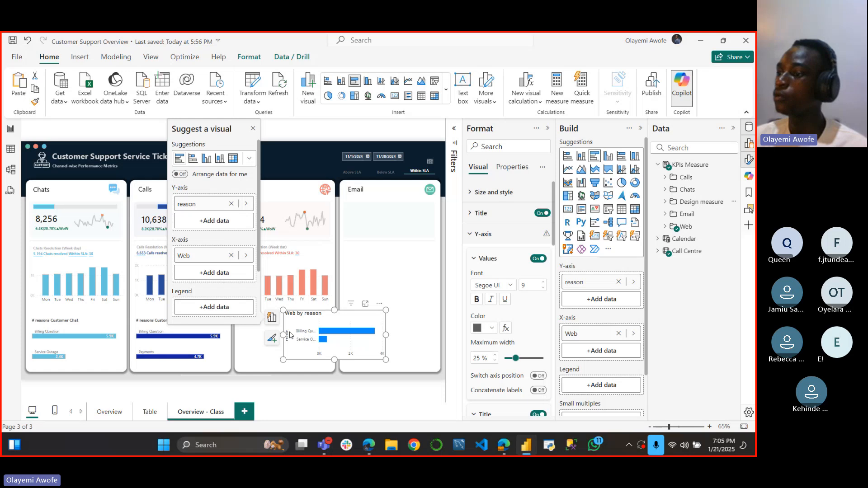
Step: Turn off the chart title, the Y-axis values and the Y-axis title on the Web reasons bar chart
{"action": "left_click", "coordinate": [543, 215]}
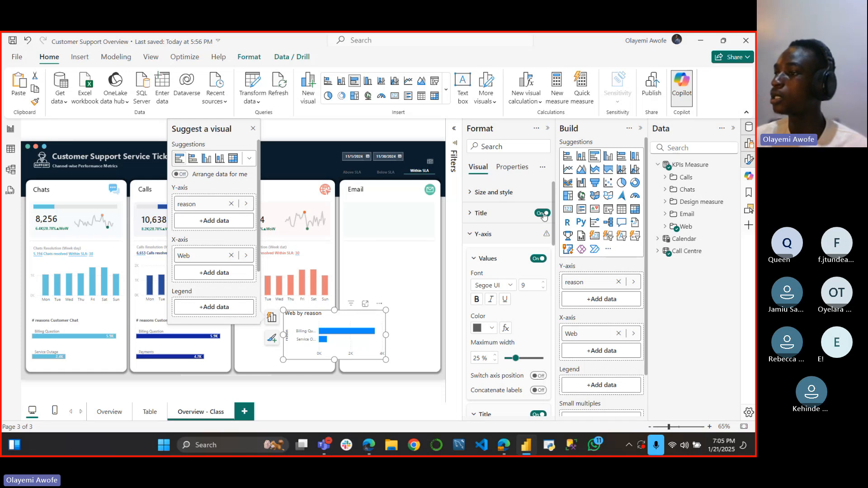
{"action": "left_click", "coordinate": [537, 261]}
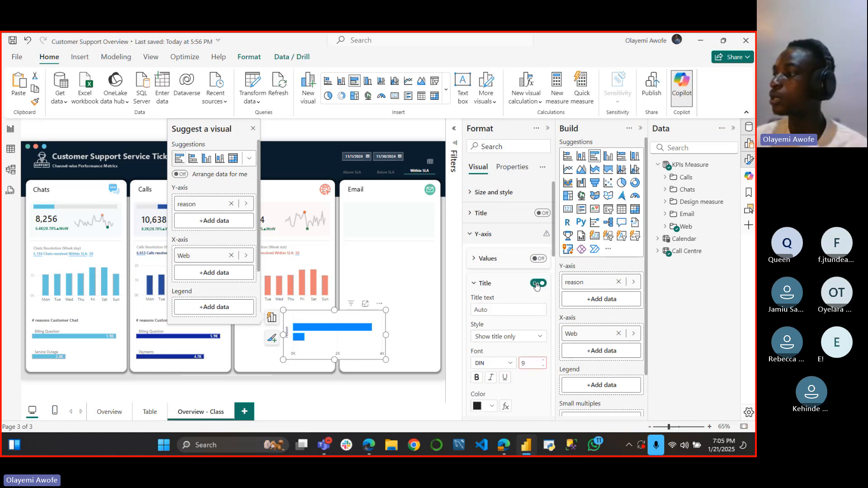
{"action": "left_click", "coordinate": [537, 283]}
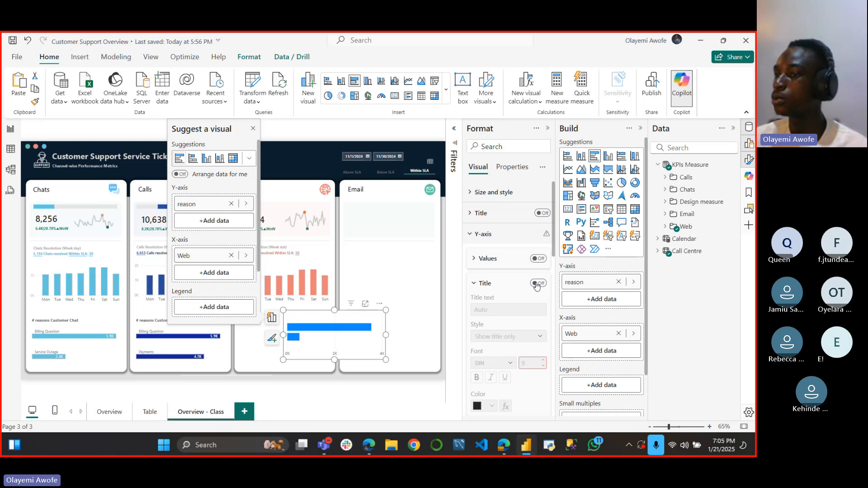
{"action": "left_click", "coordinate": [479, 283]}
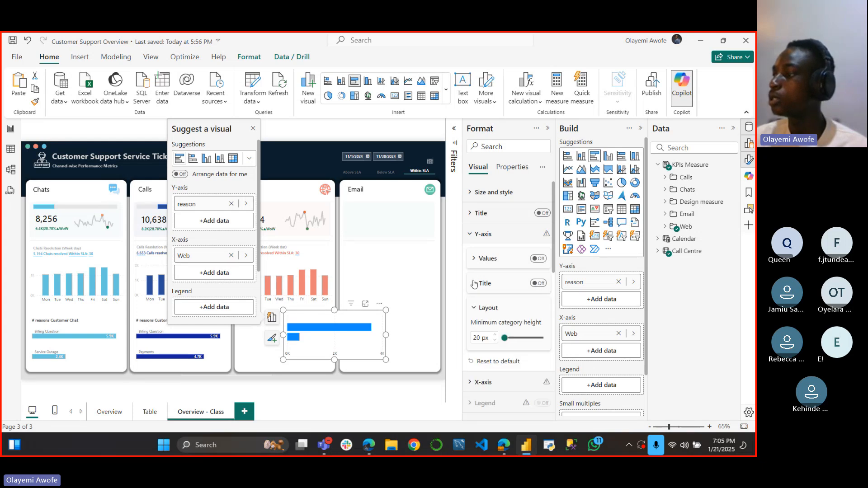
{"action": "left_click", "coordinate": [478, 309]}
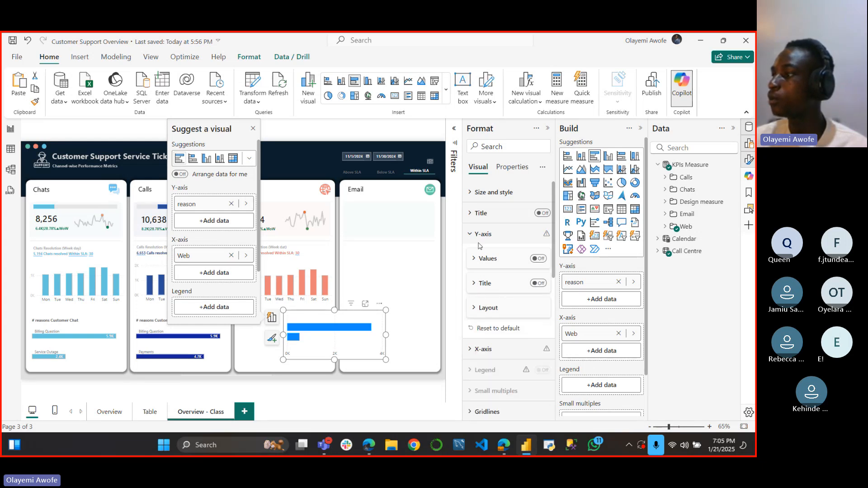
{"action": "left_click", "coordinate": [480, 234]}
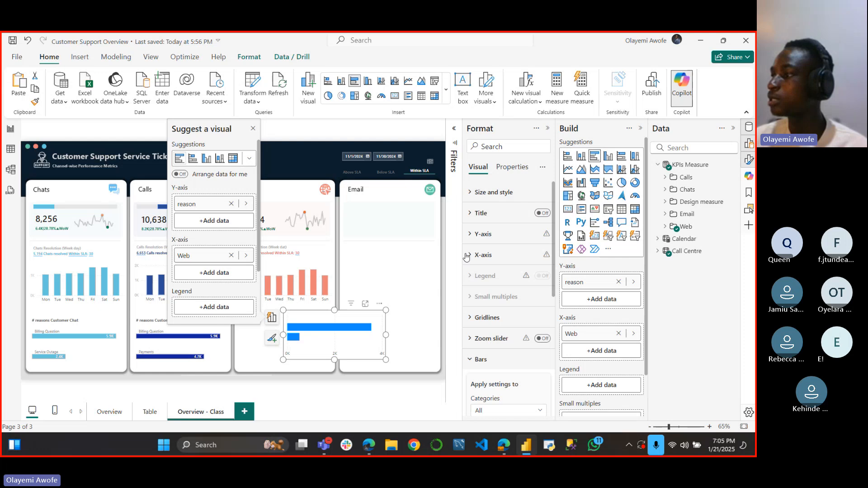
Step: Turn off the X-axis values on the Web reasons bar chart
{"action": "left_click", "coordinate": [474, 256]}
{"action": "left_click", "coordinate": [475, 256]}
{"action": "left_click", "coordinate": [474, 255]}
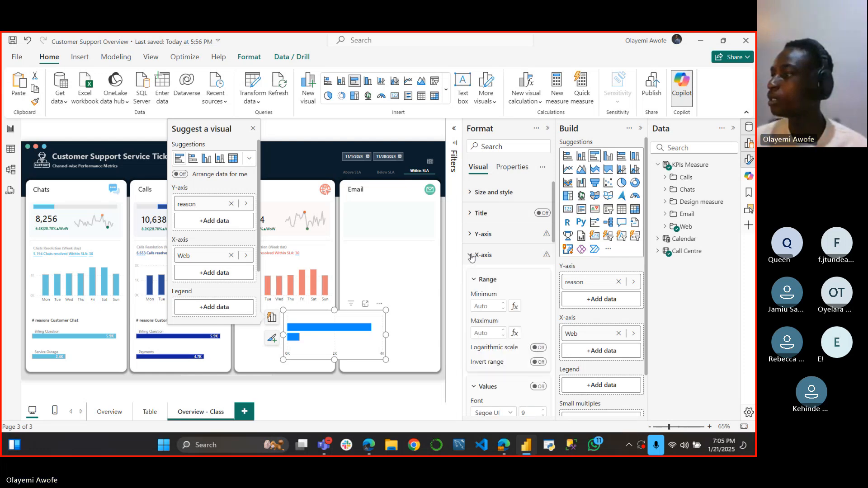
{"action": "left_click", "coordinate": [525, 255]}
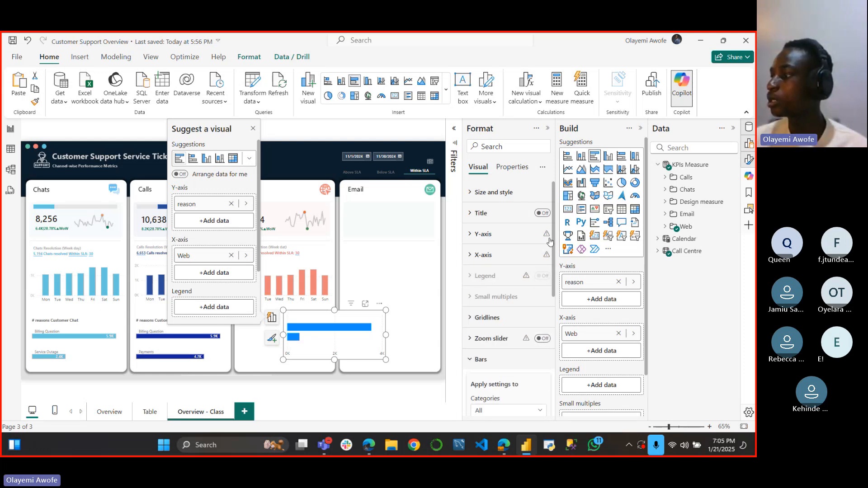
{"action": "left_click", "coordinate": [489, 255]}
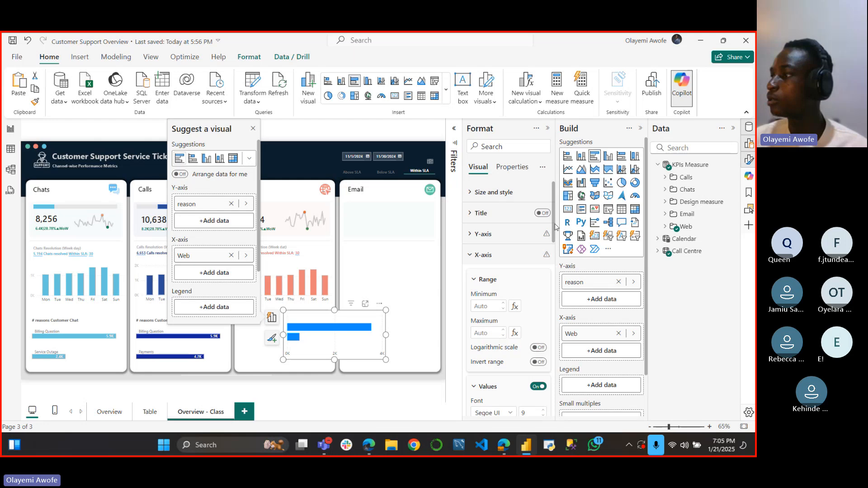
{"action": "scroll", "coordinate": [556, 227], "scroll_direction": "down", "scroll_amount": 5}
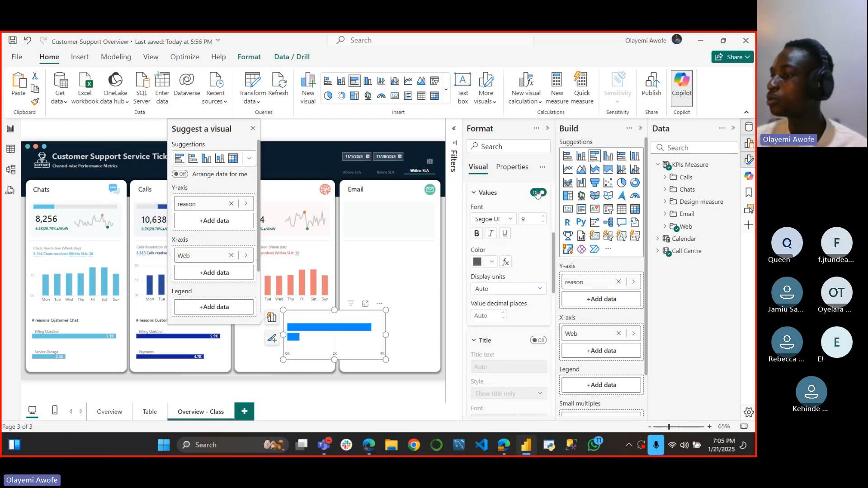
{"action": "left_click", "coordinate": [538, 192]}
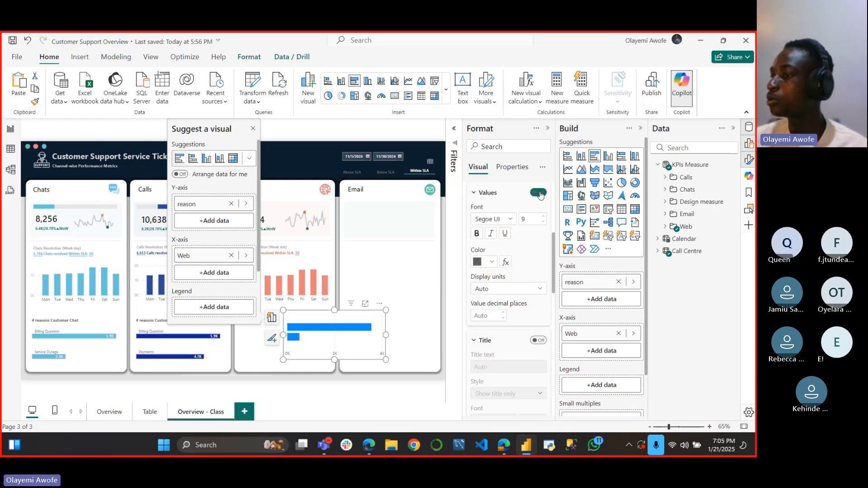
Step: Move the reasons bar chart into the Web card beneath the weekday columns and add the Pc measure to its X-axis
{"action": "left_click", "coordinate": [304, 316]}
{"action": "left_click_drag", "start_coordinate": [303, 321], "coordinate": [283, 327]}
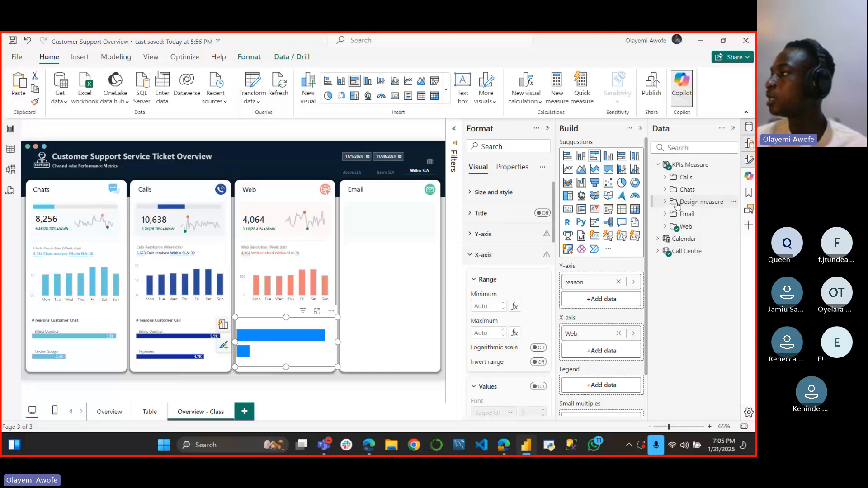
{"action": "left_click", "coordinate": [664, 203]}
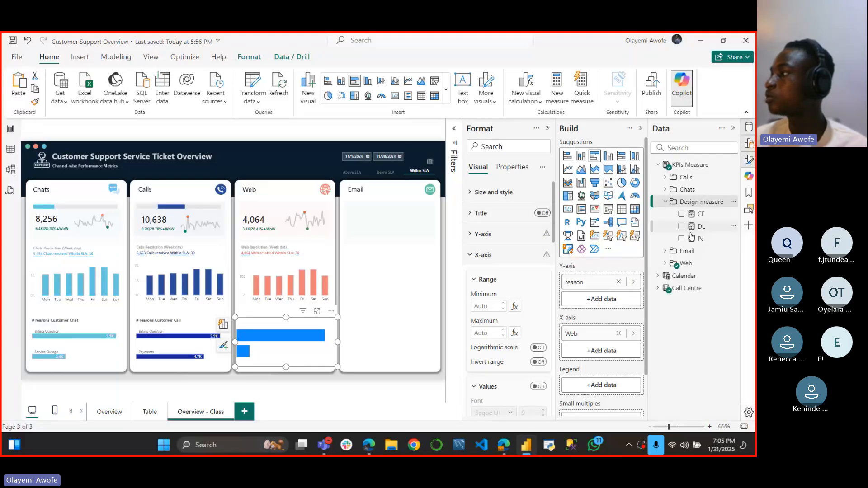
{"action": "left_click", "coordinate": [700, 238]}
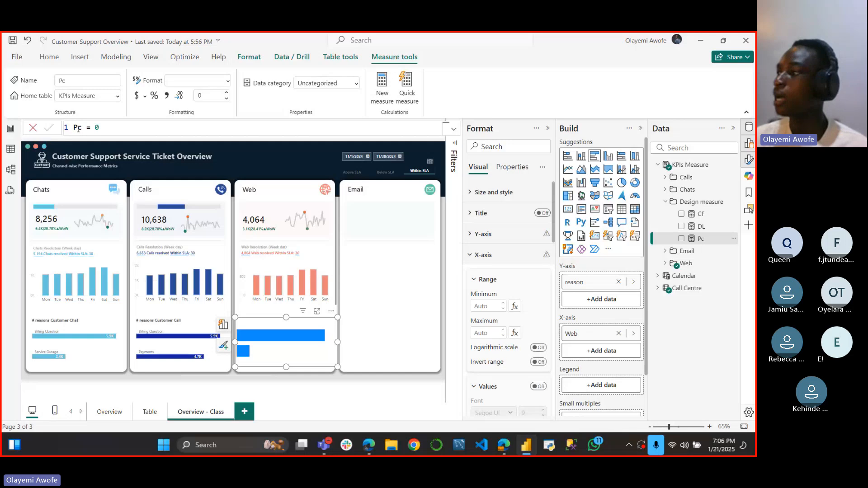
{"action": "left_click", "coordinate": [49, 128]}
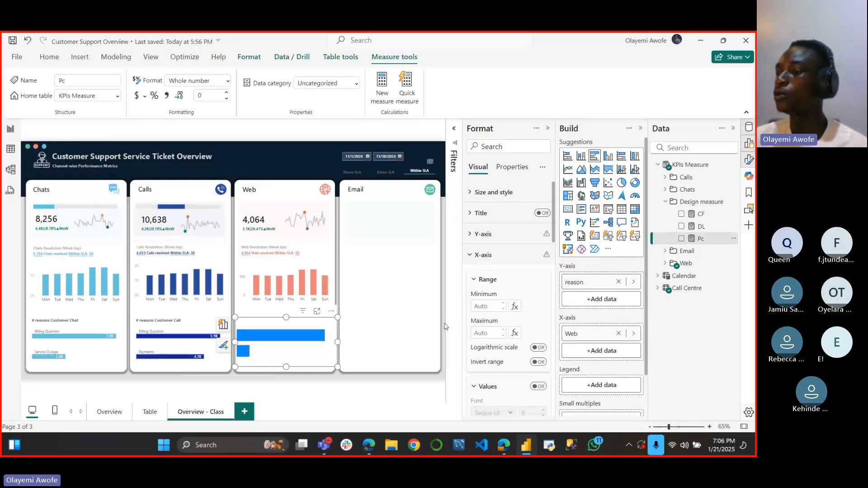
{"action": "left_click", "coordinate": [615, 301]}
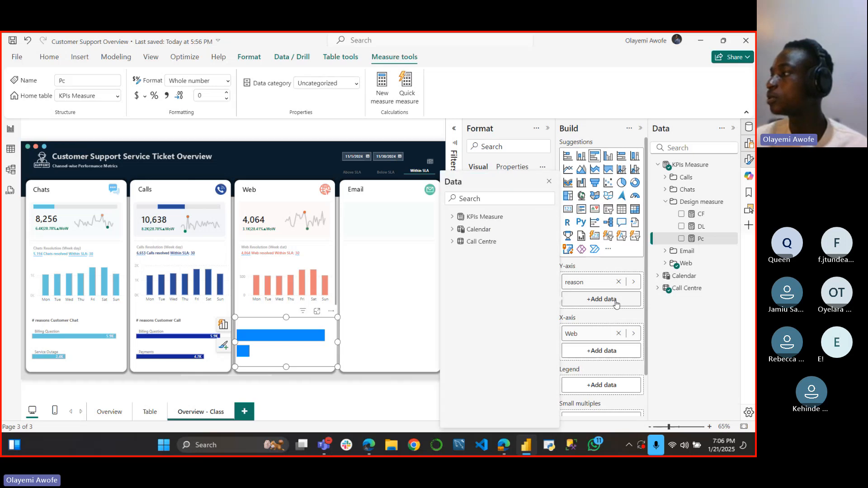
{"action": "left_click", "coordinate": [525, 244]}
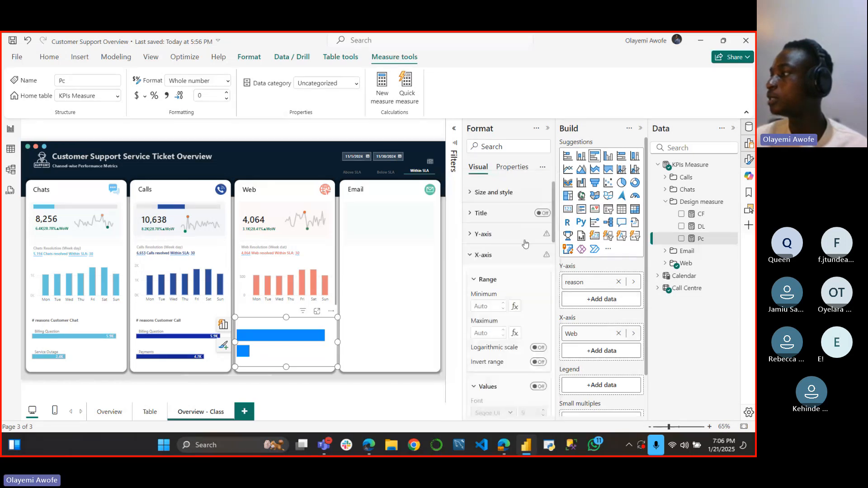
{"action": "left_click", "coordinate": [682, 239]}
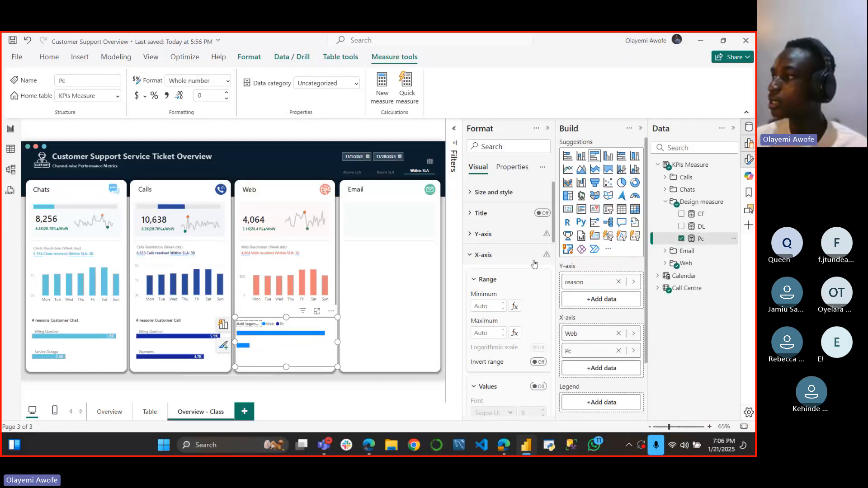
Step: Turn off the legend and turn on the data labels of the Web reasons bar chart, with the label settings opened
{"action": "left_click", "coordinate": [471, 255]}
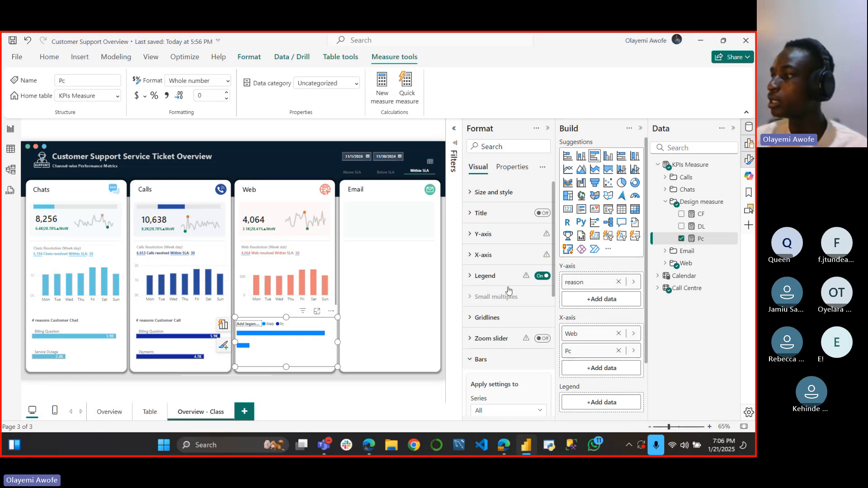
{"action": "left_click", "coordinate": [547, 278]}
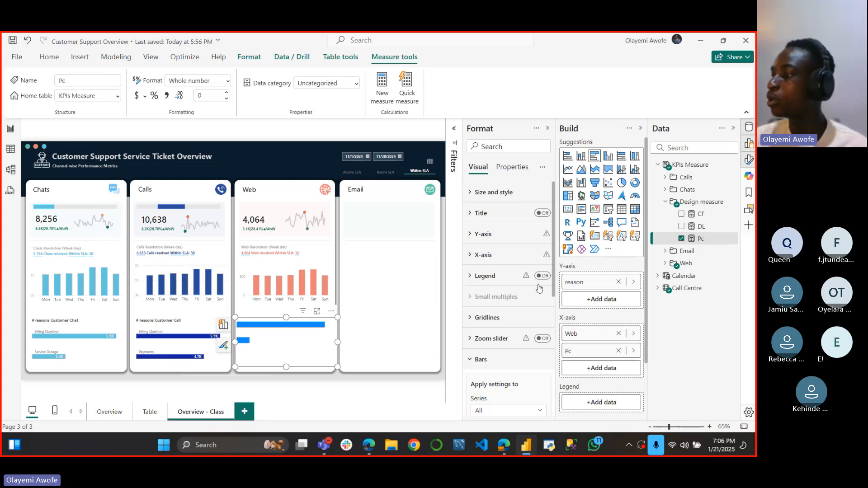
{"action": "scroll", "coordinate": [539, 288], "scroll_direction": "down", "scroll_amount": 3}
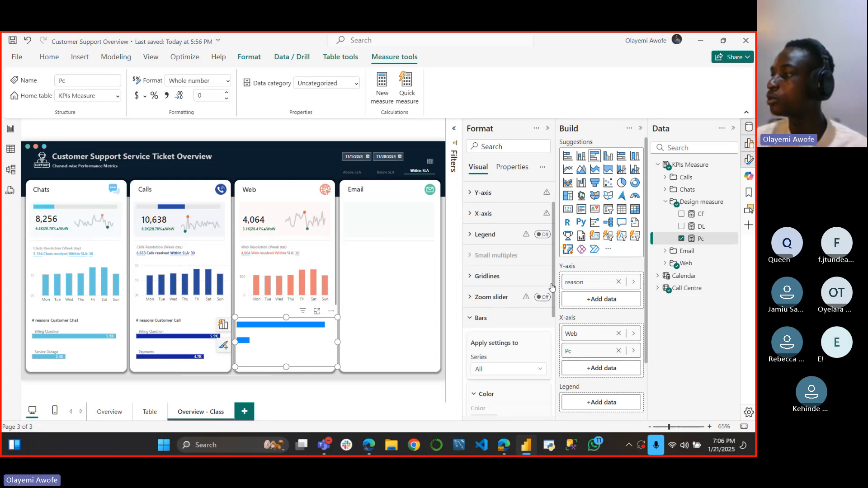
{"action": "left_click", "coordinate": [471, 283]}
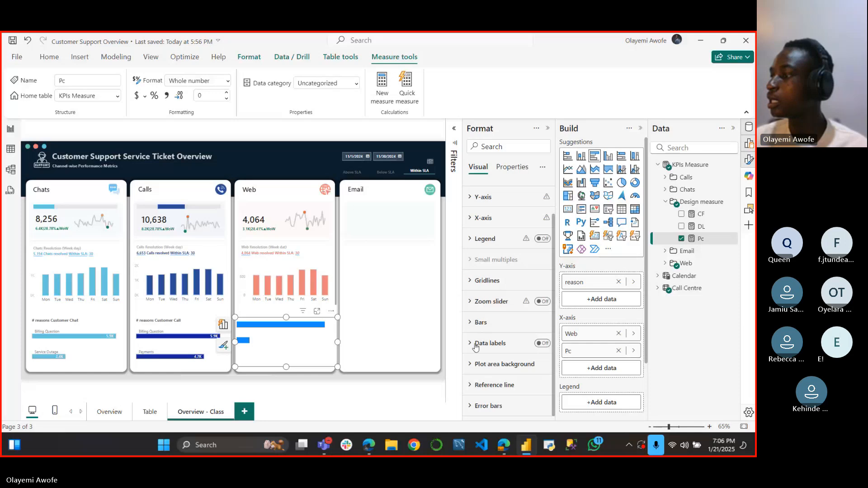
{"action": "left_click", "coordinate": [541, 345]}
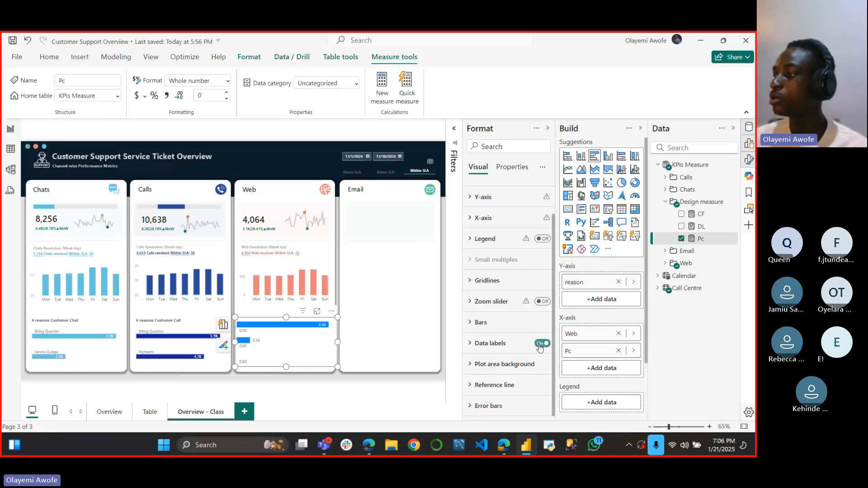
{"action": "left_click", "coordinate": [474, 346]}
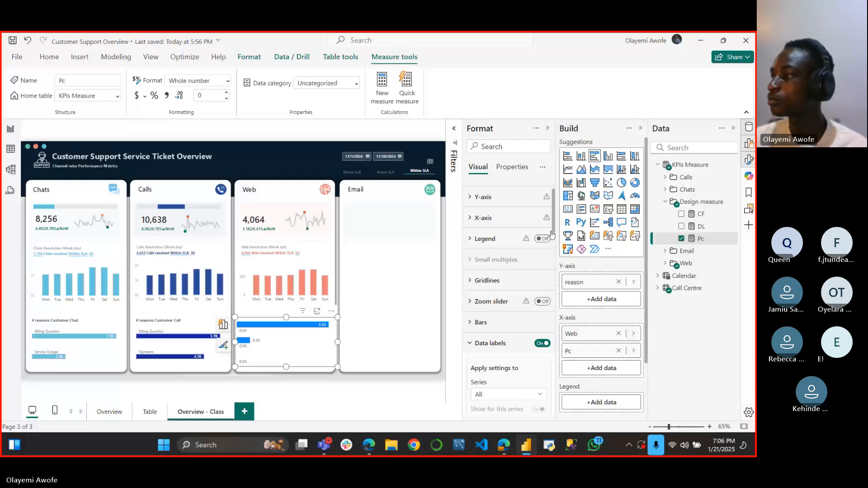
Step: Move the Pc measure above Web in the X-axis fields of the Web reasons bar chart
{"action": "scroll", "coordinate": [552, 234], "scroll_direction": "down", "scroll_amount": 3}
{"action": "left_click", "coordinate": [540, 242]}
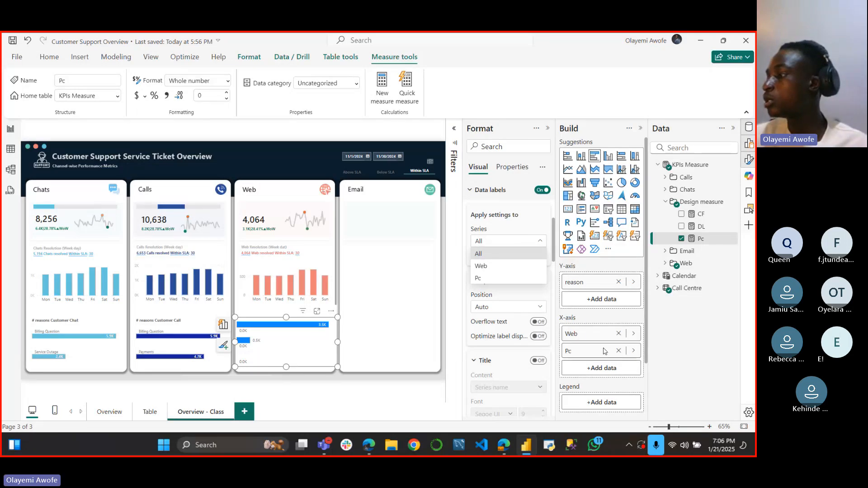
{"action": "left_click", "coordinate": [634, 354]}
{"action": "left_click", "coordinate": [633, 351]}
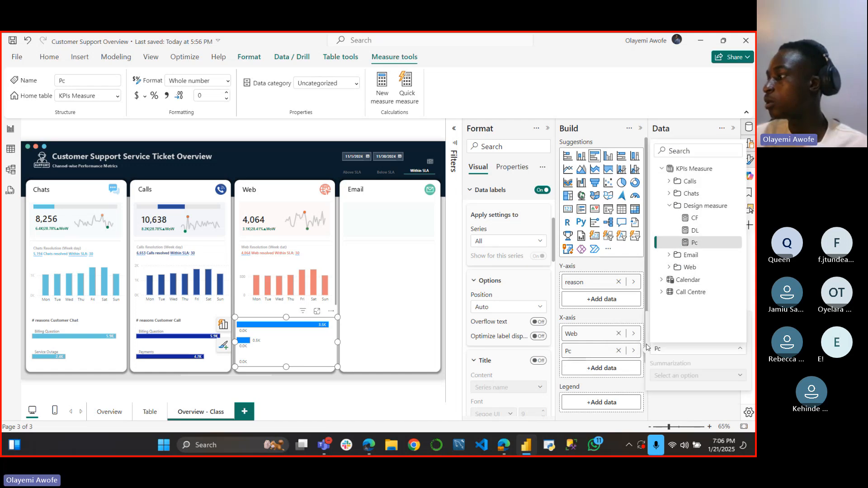
{"action": "left_click", "coordinate": [633, 353]}
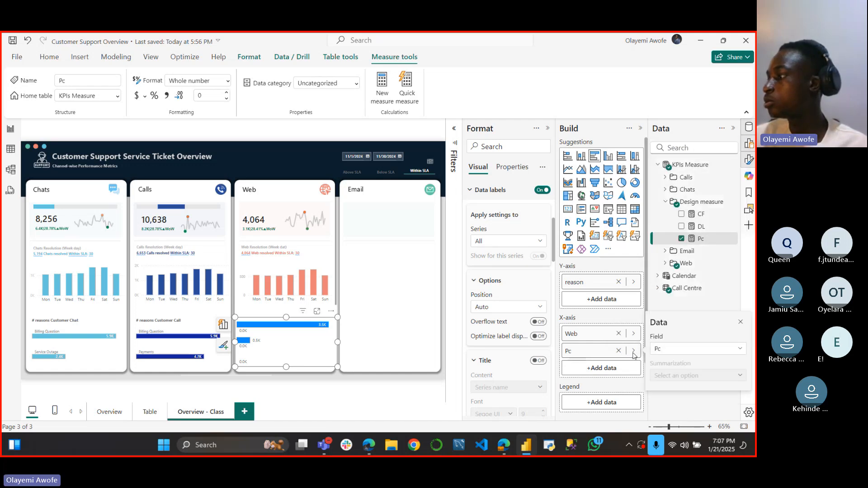
{"action": "left_click", "coordinate": [597, 352]}
{"action": "right_click", "coordinate": [610, 351]}
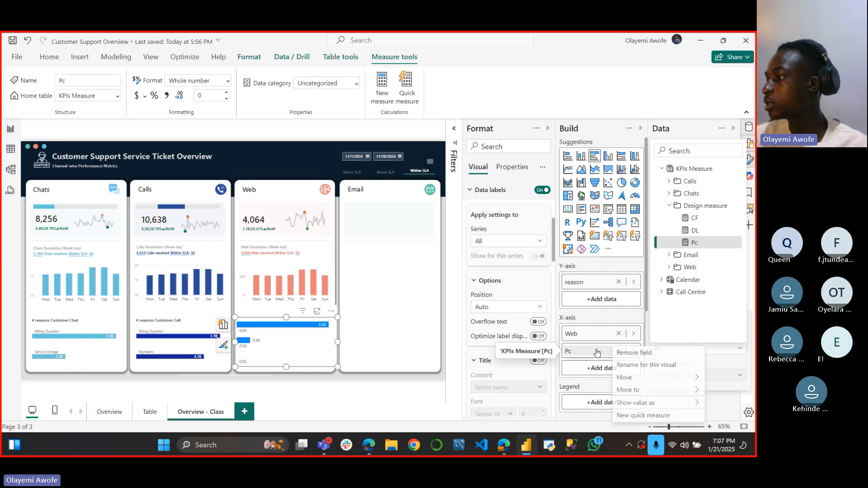
{"action": "mouse_move", "coordinate": [620, 377]}
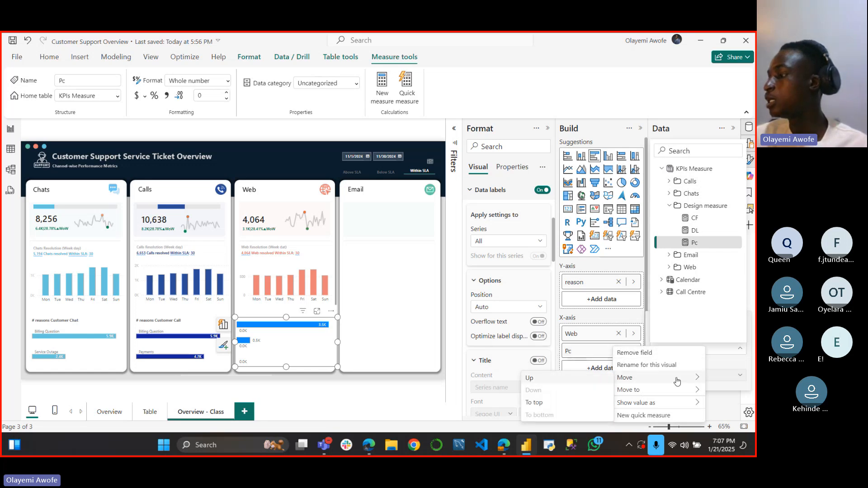
{"action": "left_click", "coordinate": [588, 380]}
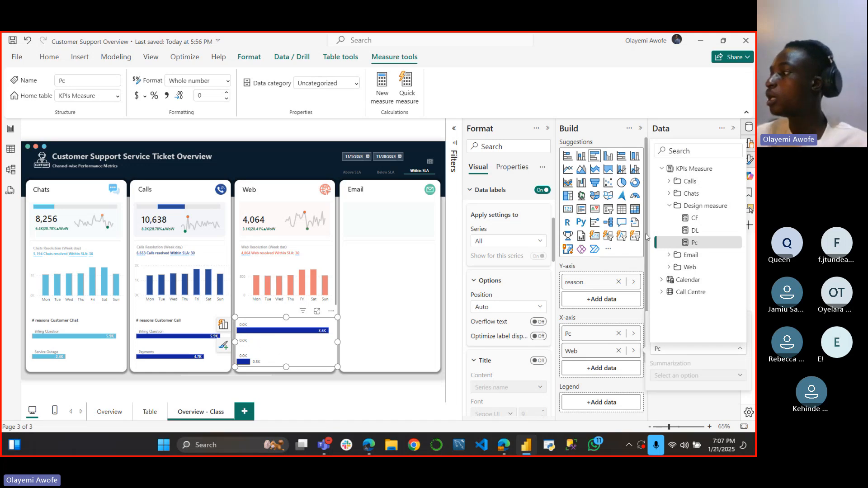
Step: Turn off the data labels for the Web series of the reasons bar chart
{"action": "left_click", "coordinate": [641, 131]}
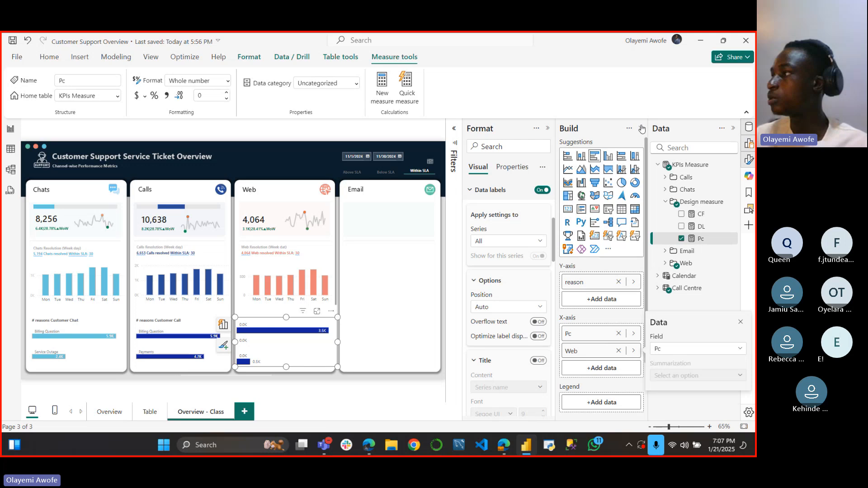
{"action": "left_click", "coordinate": [641, 129]}
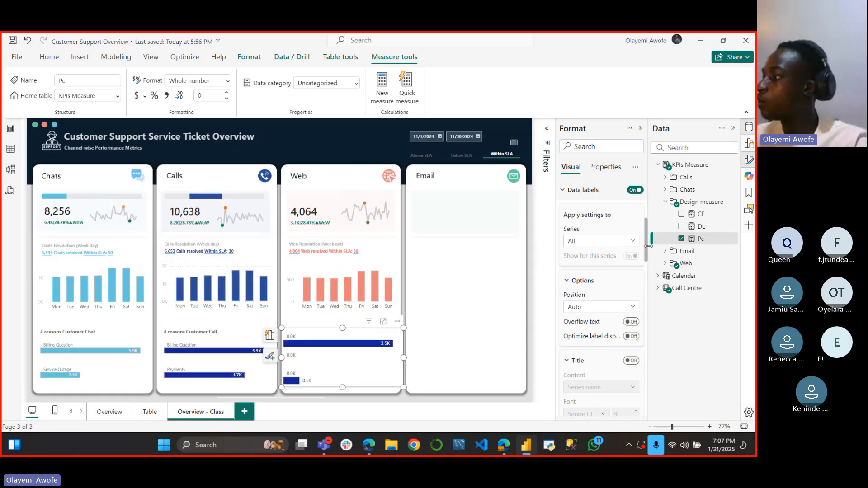
{"action": "left_click_drag", "start_coordinate": [648, 254], "coordinate": [647, 258]}
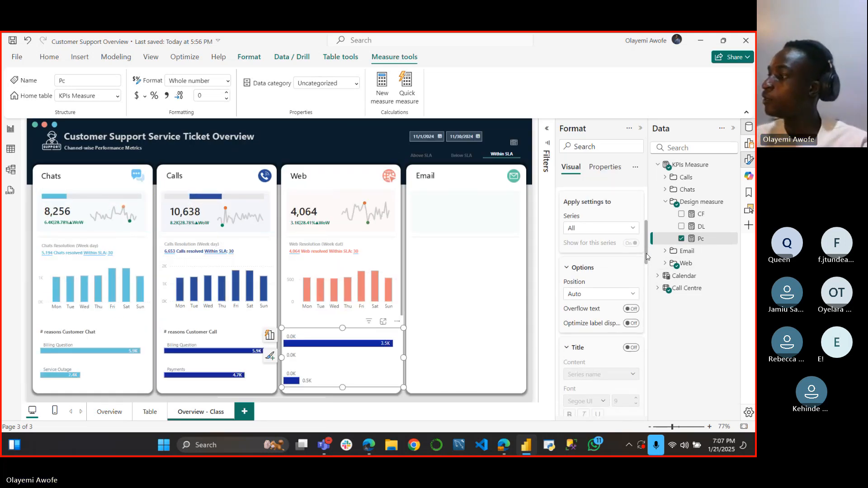
{"action": "left_click", "coordinate": [624, 230]}
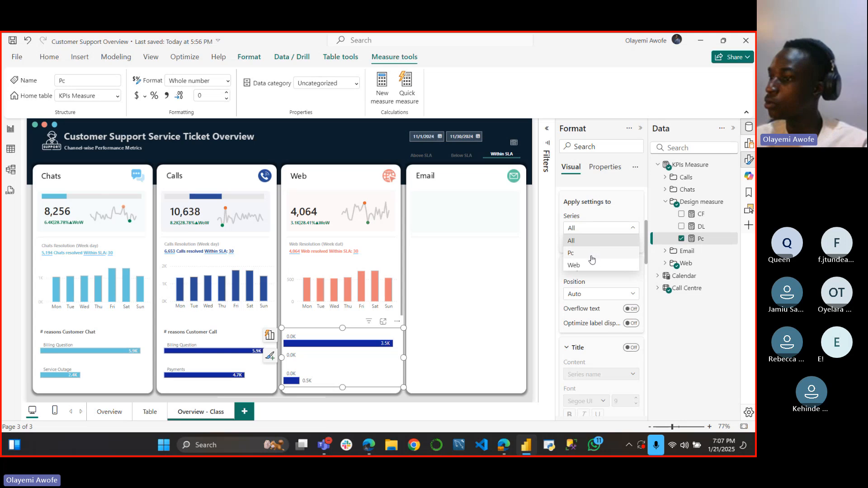
{"action": "left_click", "coordinate": [580, 268]}
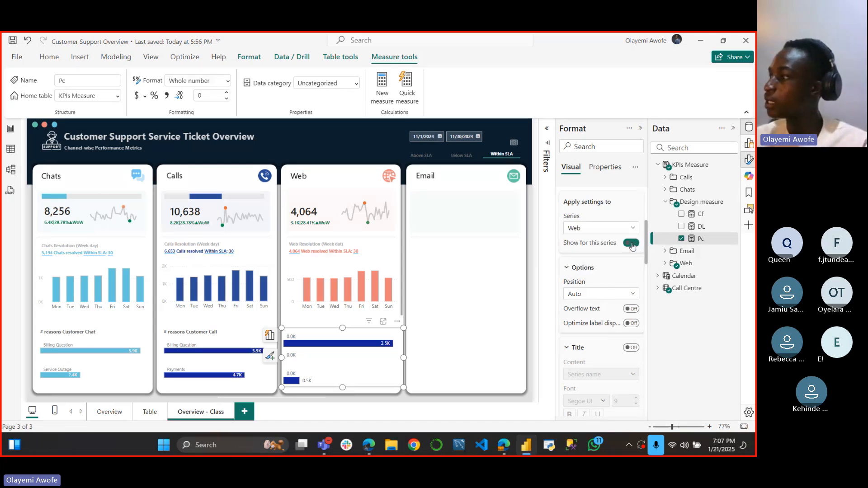
{"action": "left_click", "coordinate": [632, 246]}
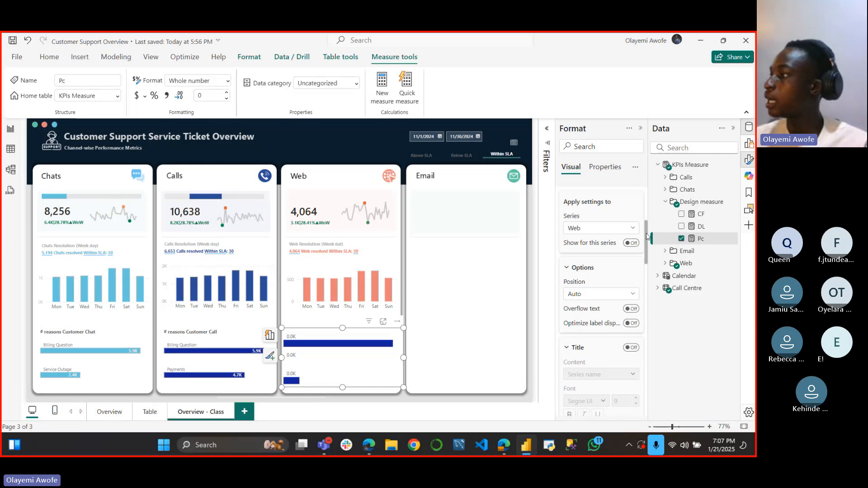
Step: Set the Pc series' data label value to the reason field from the Call Centre table
{"action": "left_click_drag", "start_coordinate": [646, 238], "coordinate": [646, 232]}
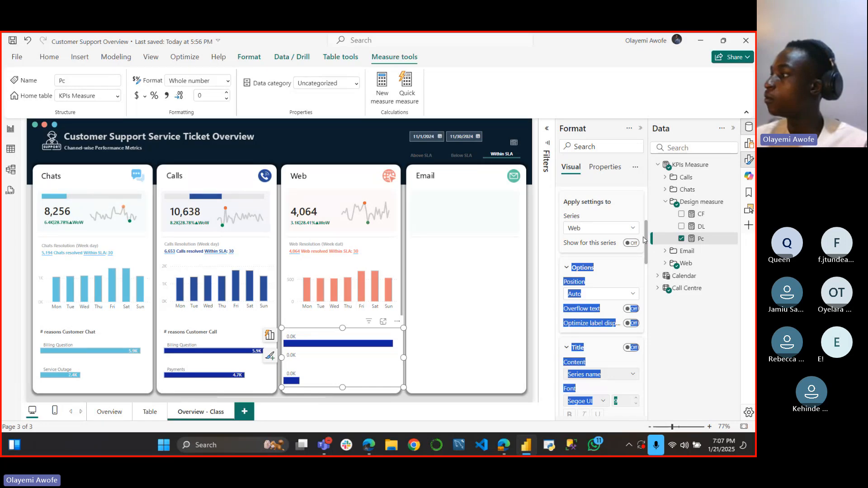
{"action": "left_click", "coordinate": [633, 228]}
{"action": "left_click", "coordinate": [601, 218]}
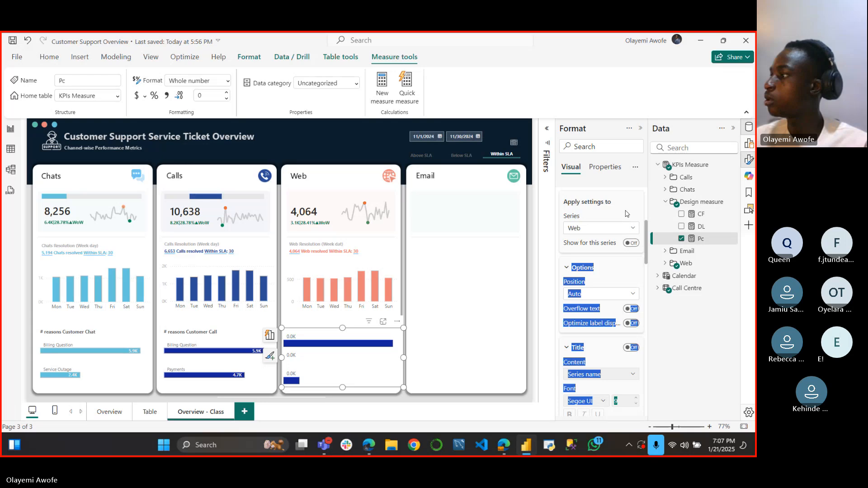
{"action": "scroll", "coordinate": [646, 235], "scroll_direction": "up", "scroll_amount": 3}
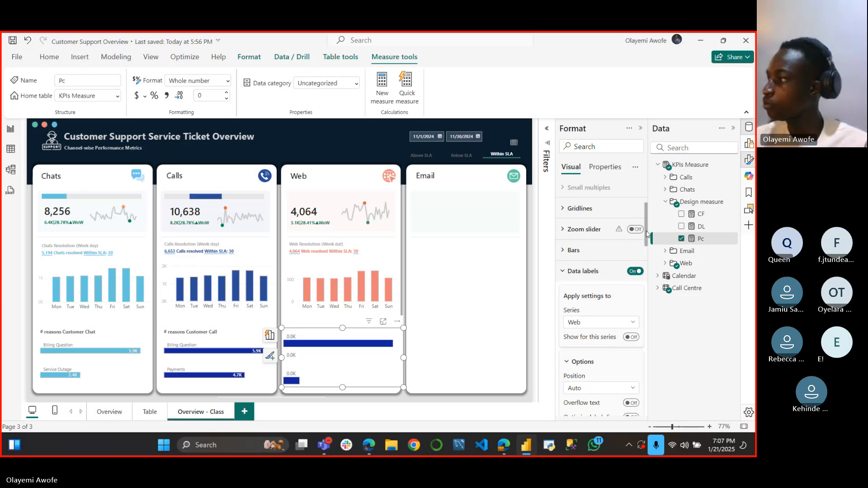
{"action": "scroll", "coordinate": [646, 234], "scroll_direction": "up", "scroll_amount": 2}
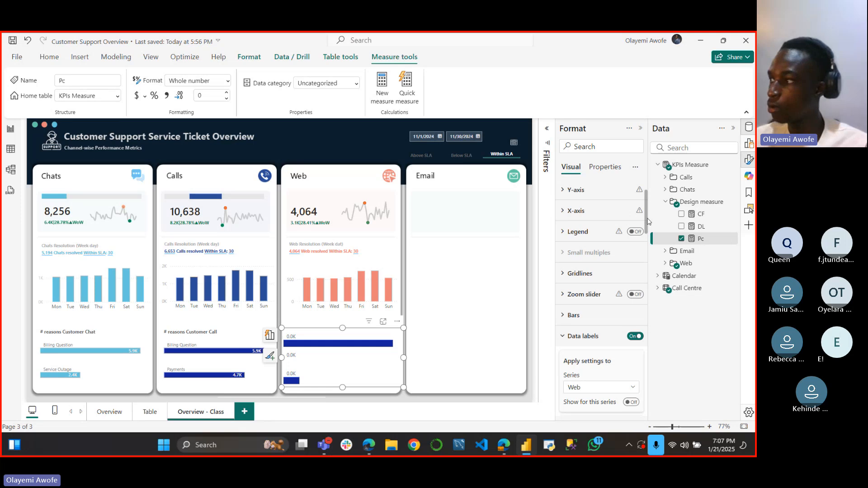
{"action": "left_click_drag", "start_coordinate": [648, 220], "coordinate": [644, 249]}
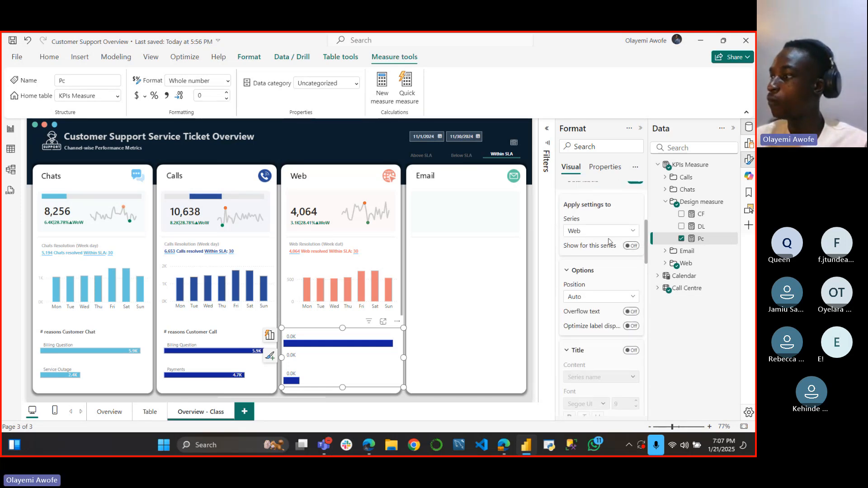
{"action": "left_click", "coordinate": [633, 236]}
{"action": "left_click", "coordinate": [618, 253]}
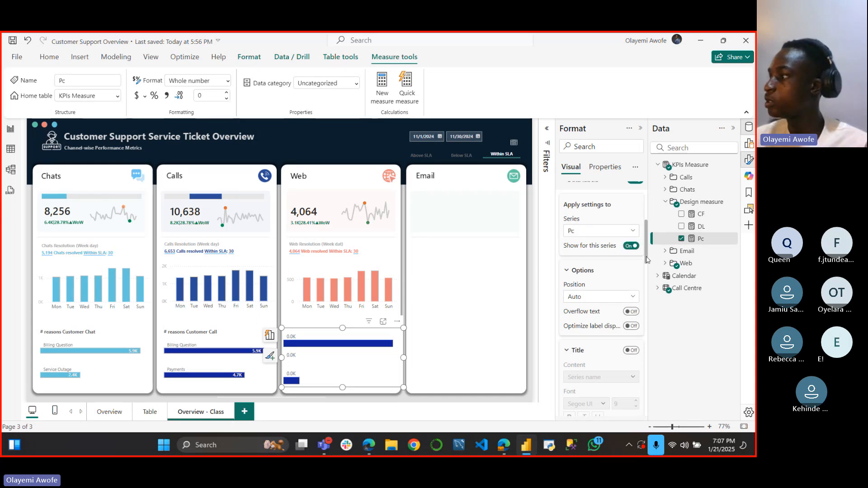
{"action": "left_click_drag", "start_coordinate": [647, 259], "coordinate": [642, 313]}
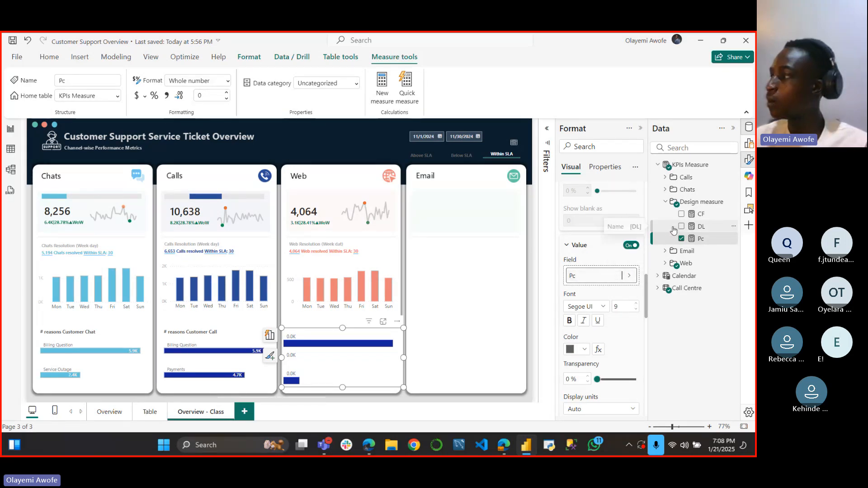
{"action": "left_click", "coordinate": [616, 281]}
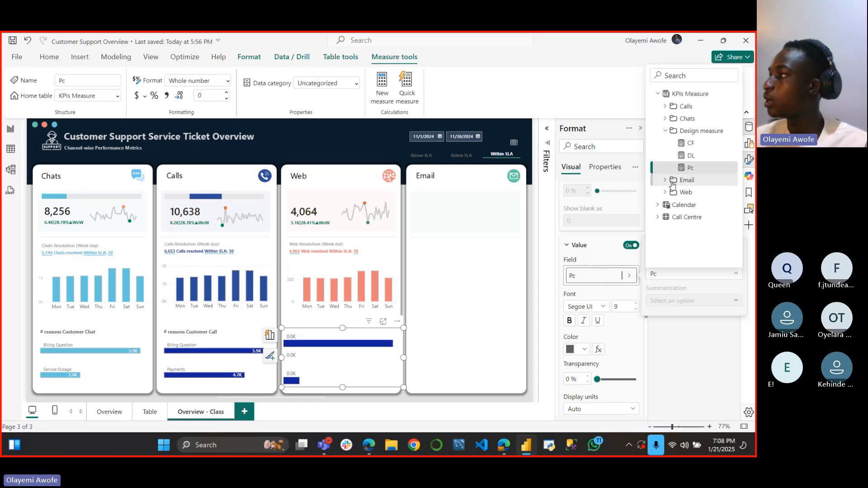
{"action": "left_click", "coordinate": [687, 217]}
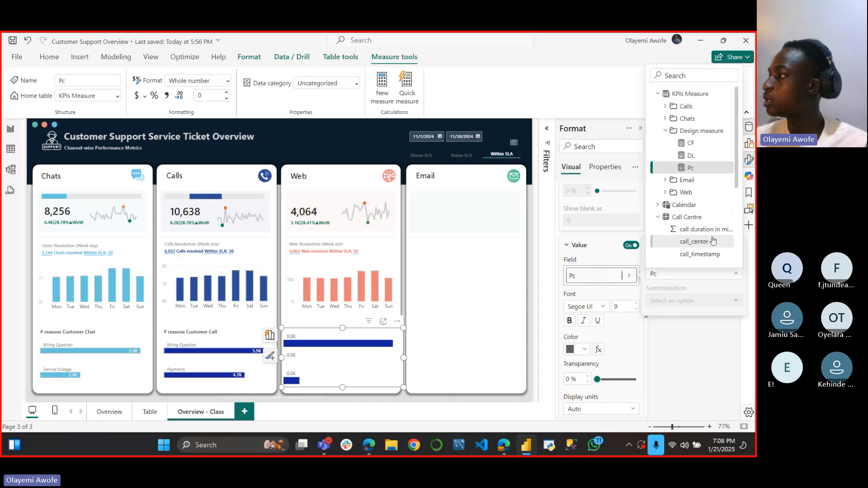
{"action": "scroll", "coordinate": [701, 231], "scroll_direction": "down", "scroll_amount": 3}
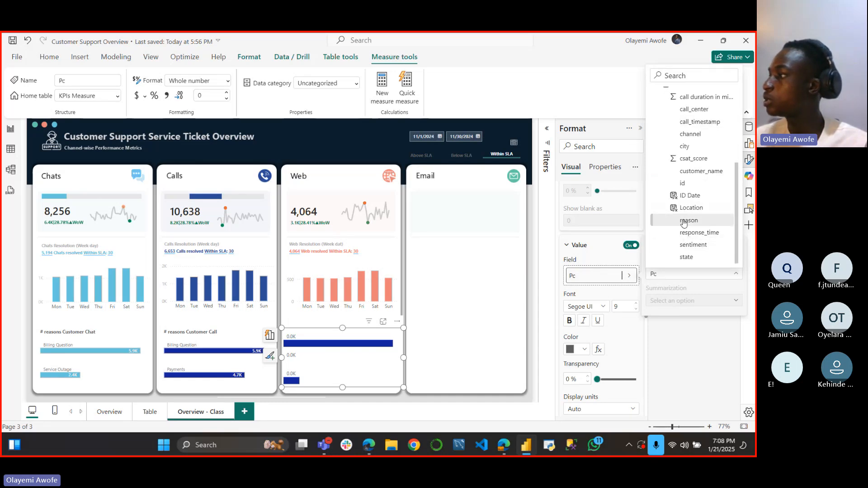
{"action": "left_click", "coordinate": [689, 220]}
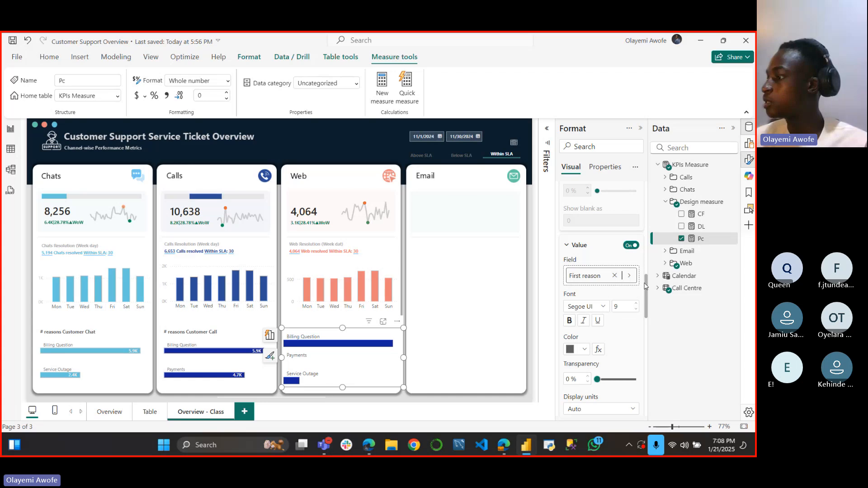
Step: Filter the Web reasons bar chart to show only the Billing Question and Service Outage reasons
{"action": "scroll", "coordinate": [646, 284], "scroll_direction": "up", "scroll_amount": 2}
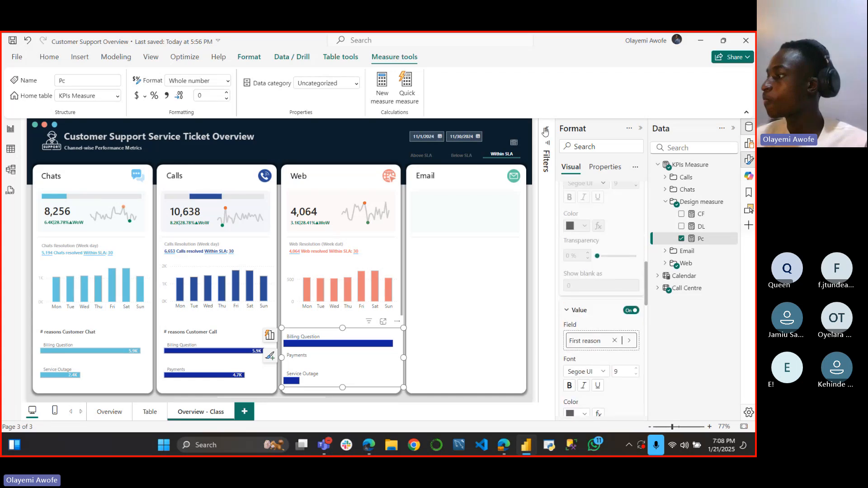
{"action": "left_click", "coordinate": [547, 128]}
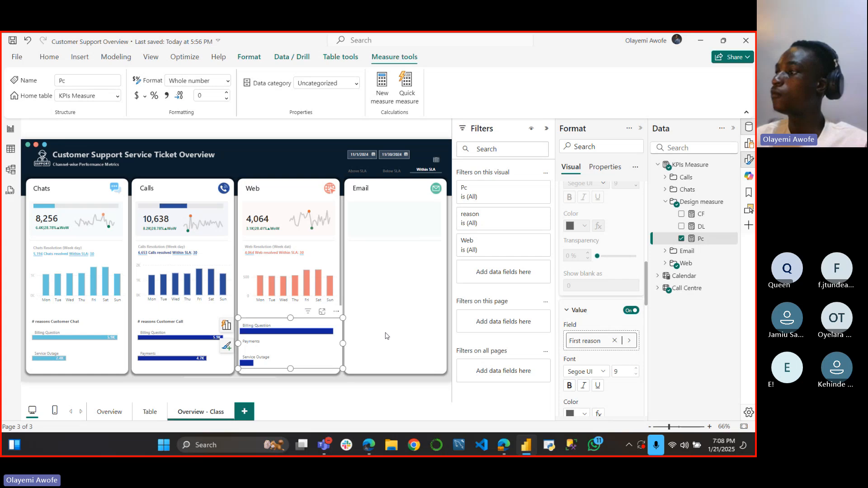
{"action": "left_click", "coordinate": [504, 223]}
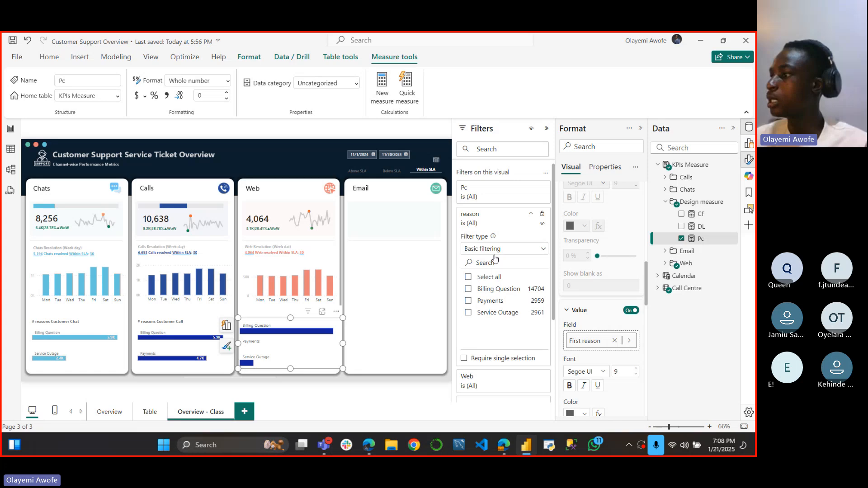
{"action": "left_click", "coordinate": [468, 301]}
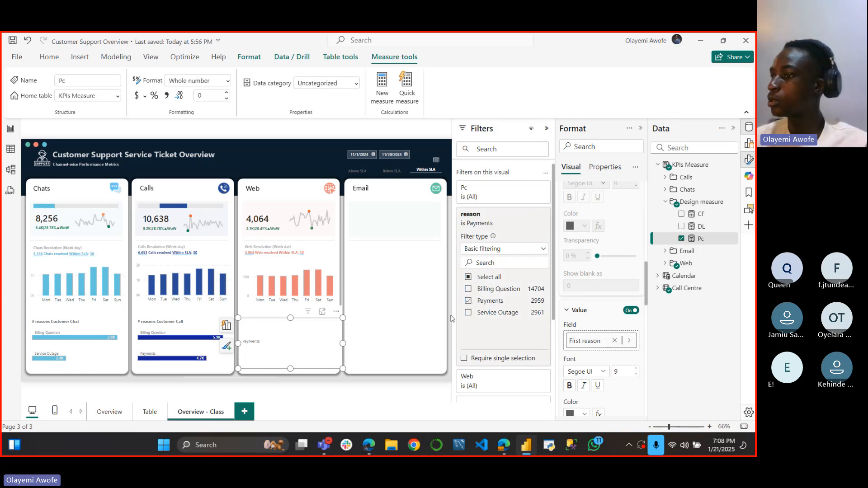
{"action": "left_click", "coordinate": [468, 301]}
{"action": "left_click", "coordinate": [468, 290]}
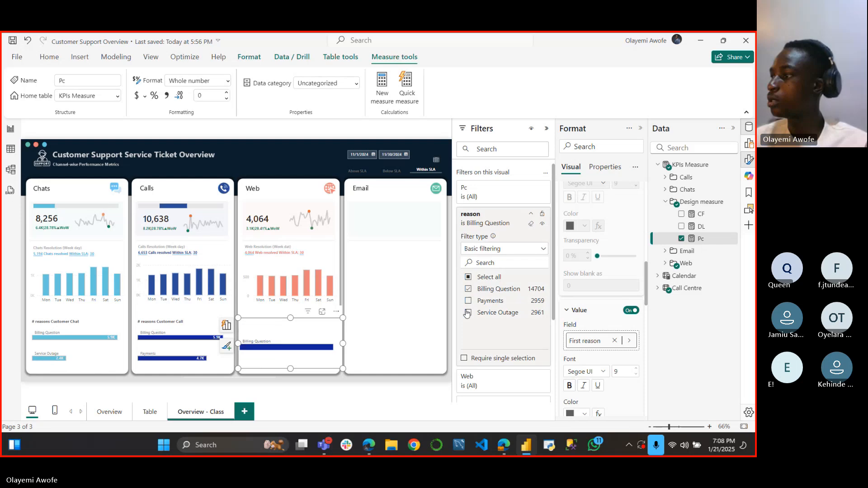
{"action": "left_click", "coordinate": [468, 313]}
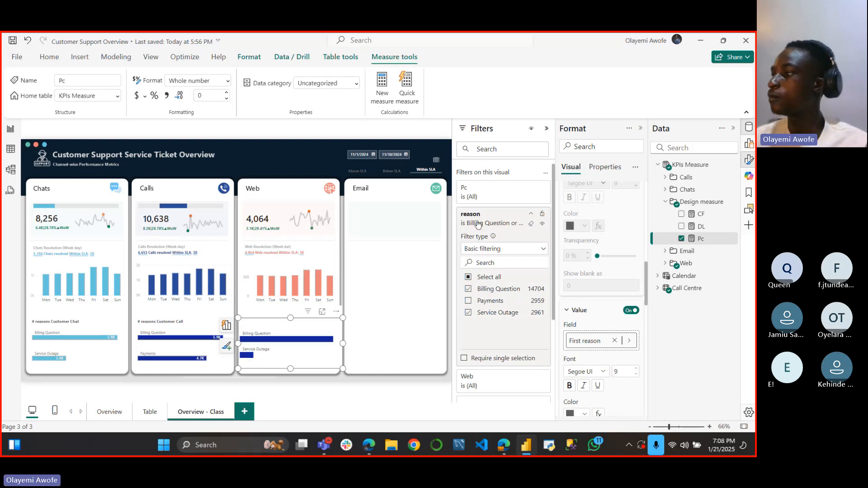
{"action": "left_click", "coordinate": [526, 215]}
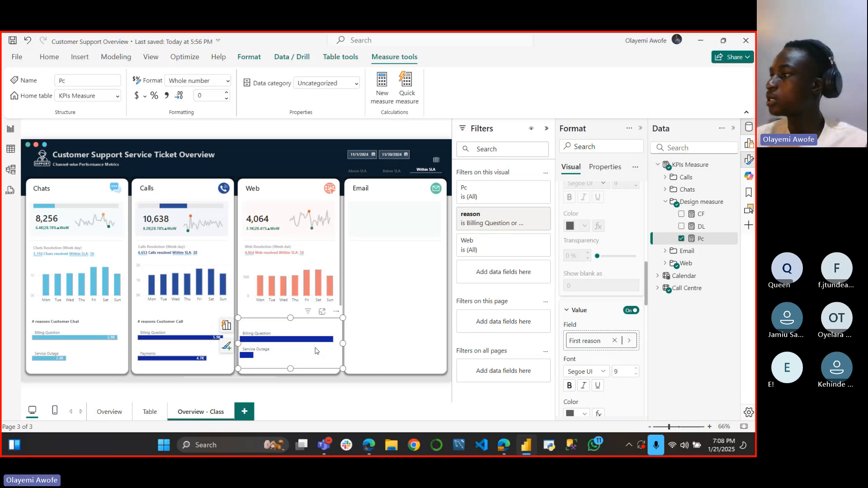
{"action": "left_click", "coordinate": [547, 129]}
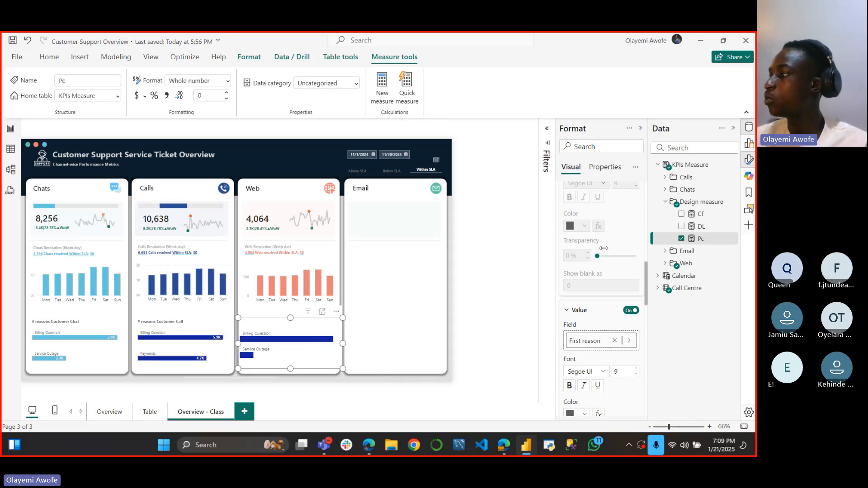
{"action": "scroll", "coordinate": [642, 323], "scroll_direction": "down", "scroll_amount": 1}
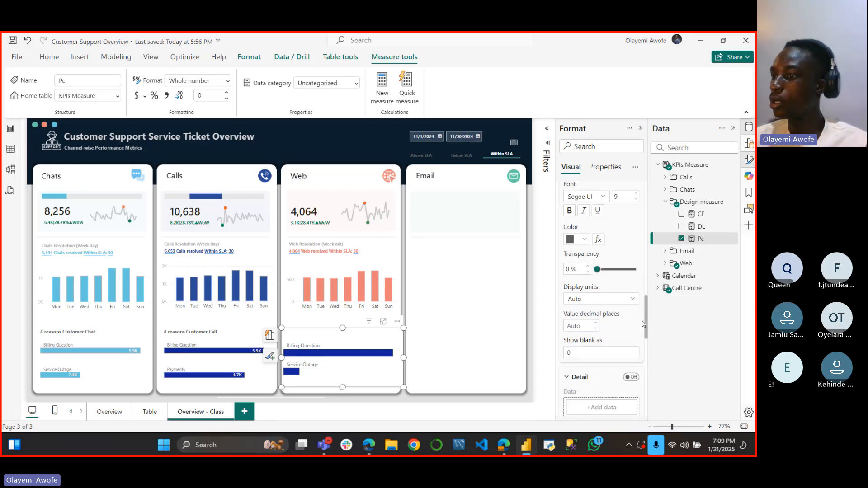
{"action": "scroll", "coordinate": [642, 324], "scroll_direction": "down", "scroll_amount": 1}
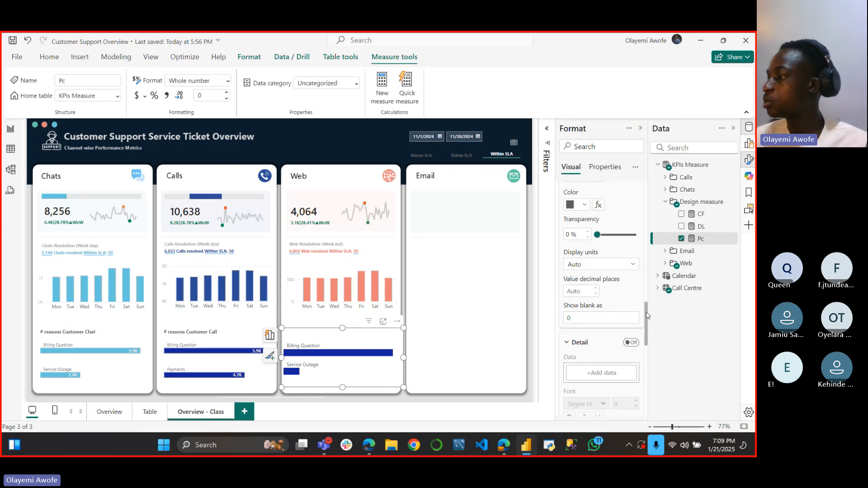
{"action": "mouse_move", "coordinate": [646, 315]}
{"action": "left_mouse_down"}
{"action": "mouse_move", "coordinate": [637, 365]}
{"action": "mouse_move", "coordinate": [643, 330]}
{"action": "left_mouse_up"}
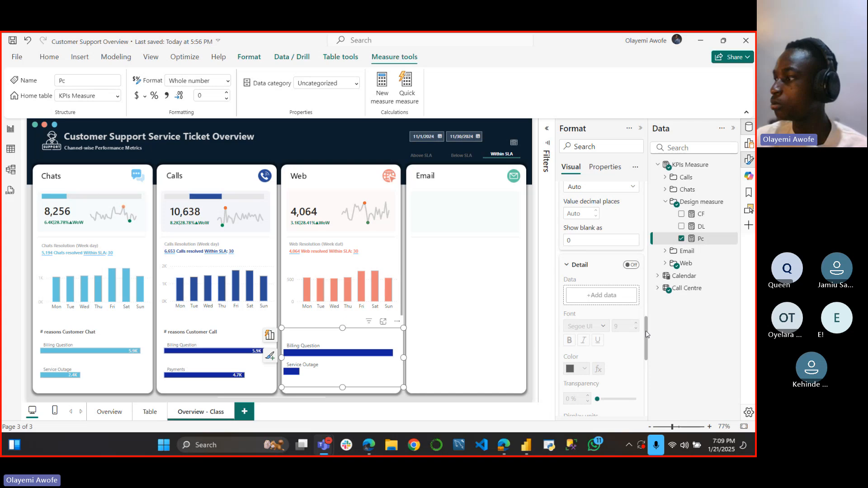
{"action": "left_click_drag", "start_coordinate": [646, 334], "coordinate": [647, 308]}
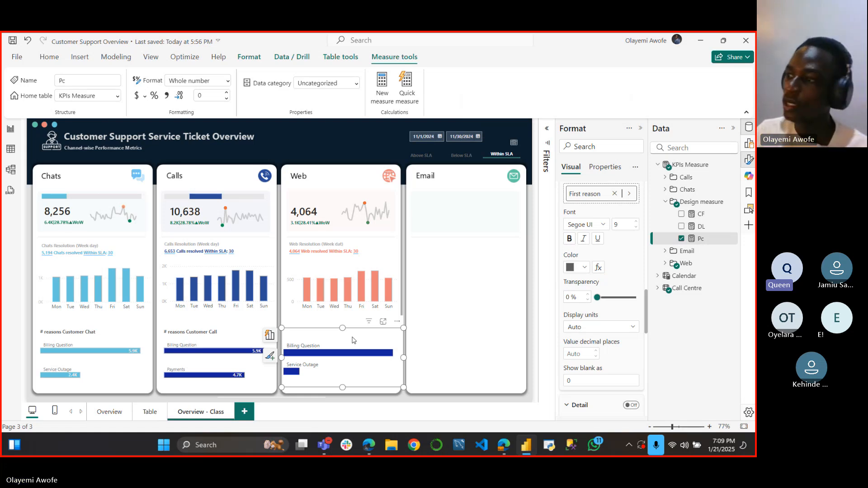
Step: Replace the Web reasons bar chart with a new blank clustered bar chart in the lower part of the Web card
{"action": "key", "text": "Delete"}
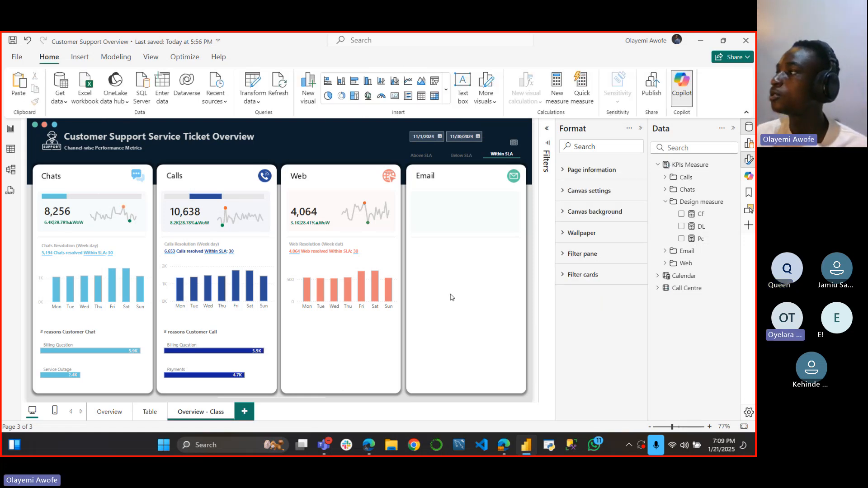
{"action": "left_click", "coordinate": [749, 146]}
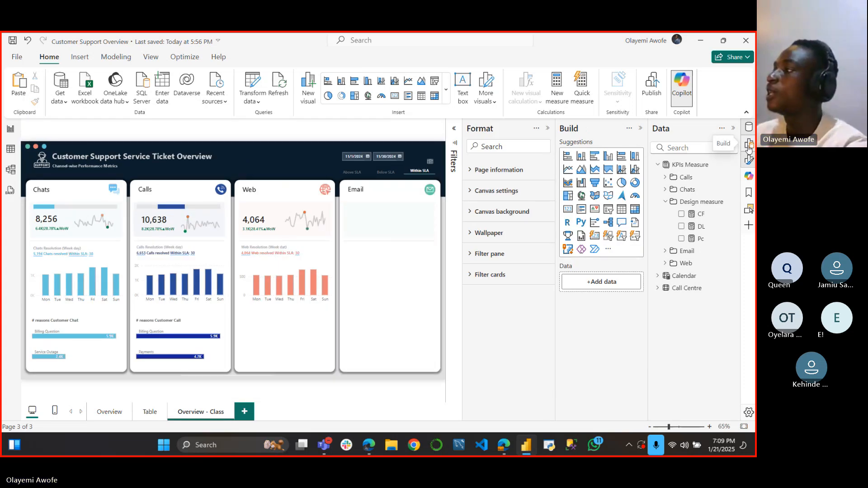
{"action": "left_click", "coordinate": [595, 157]}
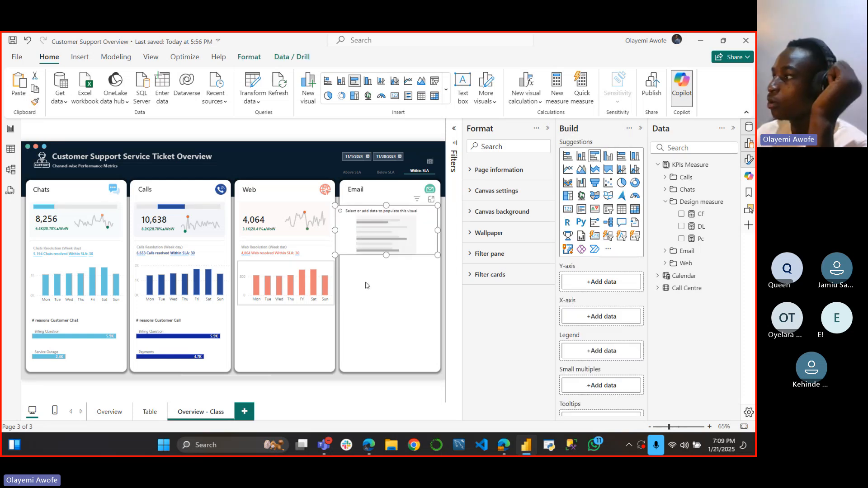
{"action": "left_click_drag", "start_coordinate": [346, 225], "coordinate": [258, 324]}
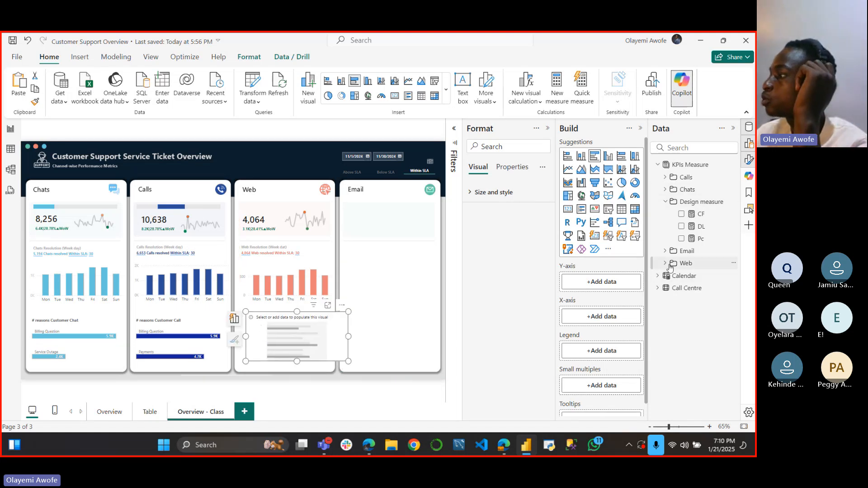
Step: Add the Call Centre table's reason field to the new chart's Y-axis and the Web measure to its X-axis
{"action": "left_click", "coordinate": [658, 288]}
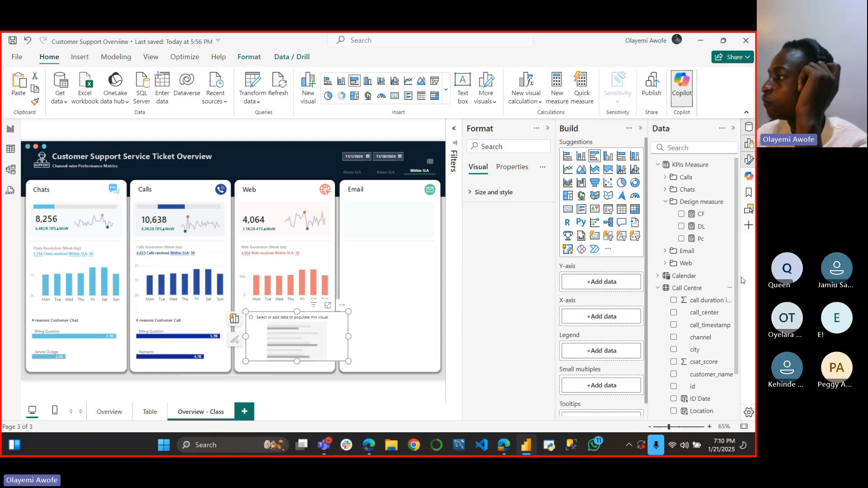
{"action": "scroll", "coordinate": [723, 280], "scroll_direction": "down", "scroll_amount": 3}
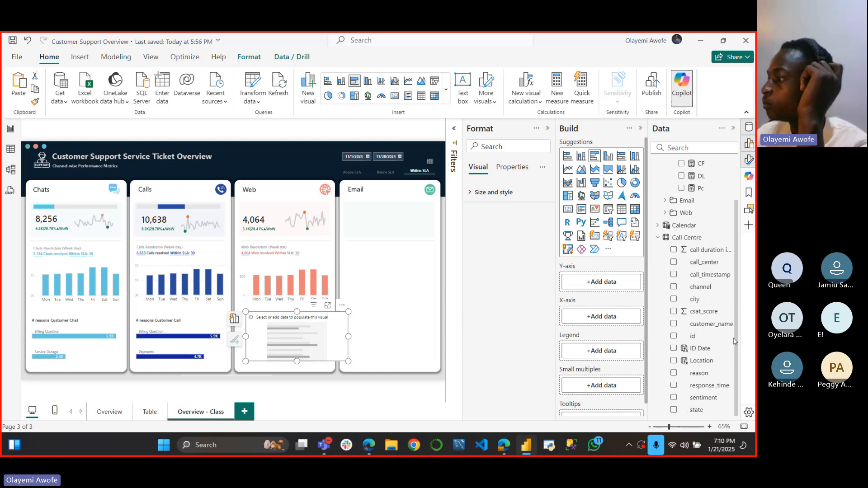
{"action": "left_click", "coordinate": [674, 373]}
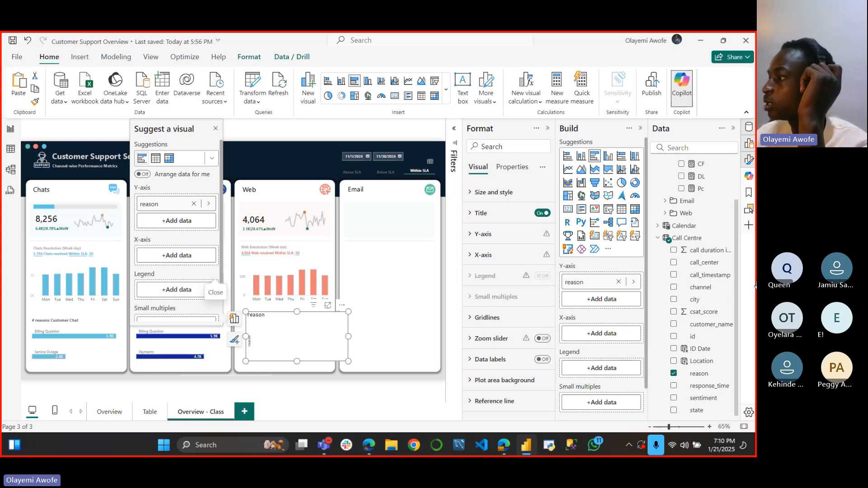
{"action": "left_click", "coordinate": [661, 238]}
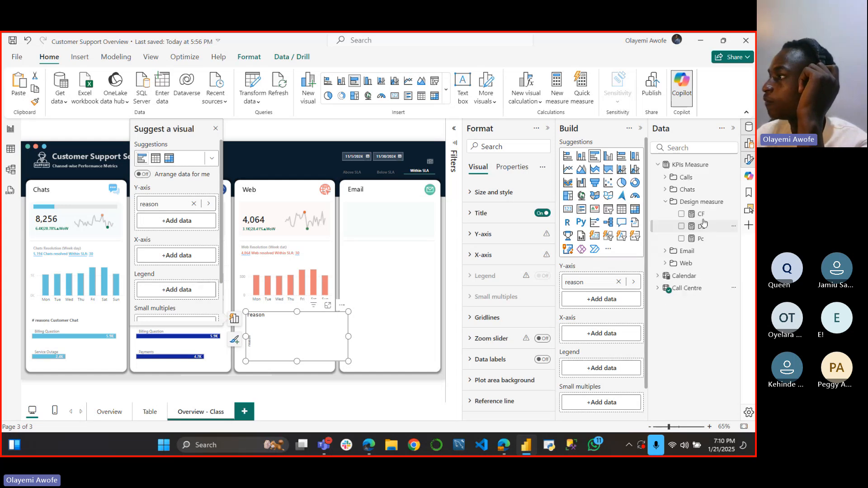
{"action": "left_click", "coordinate": [664, 203]}
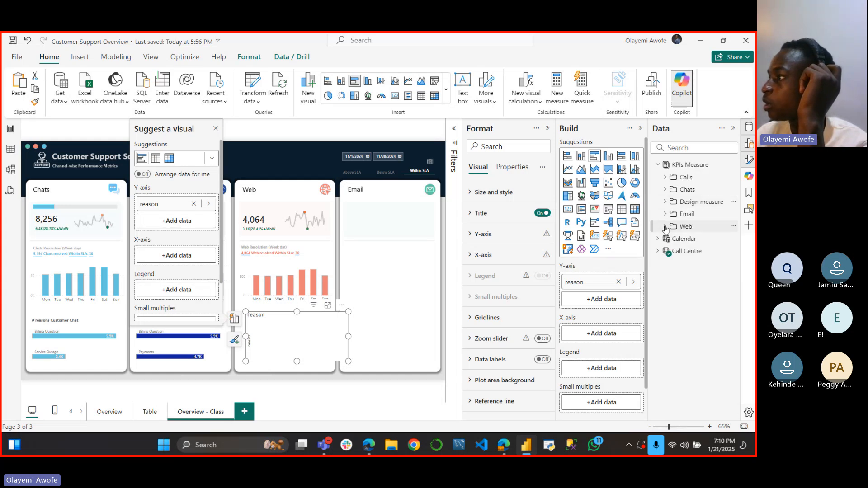
{"action": "left_click", "coordinate": [665, 227]}
{"action": "left_click", "coordinate": [681, 239]}
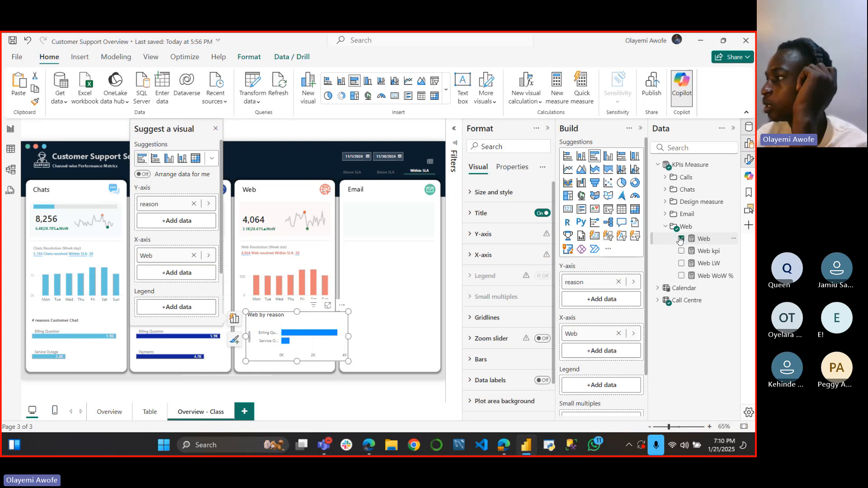
{"action": "left_click", "coordinate": [665, 226]}
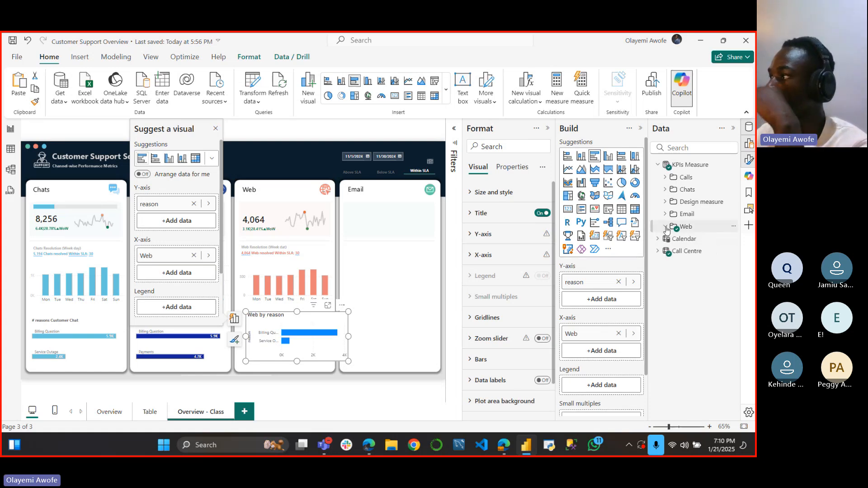
Step: Turn off the new bar chart's title along with its Y-axis values and Y-axis title
{"action": "left_click", "coordinate": [543, 213]}
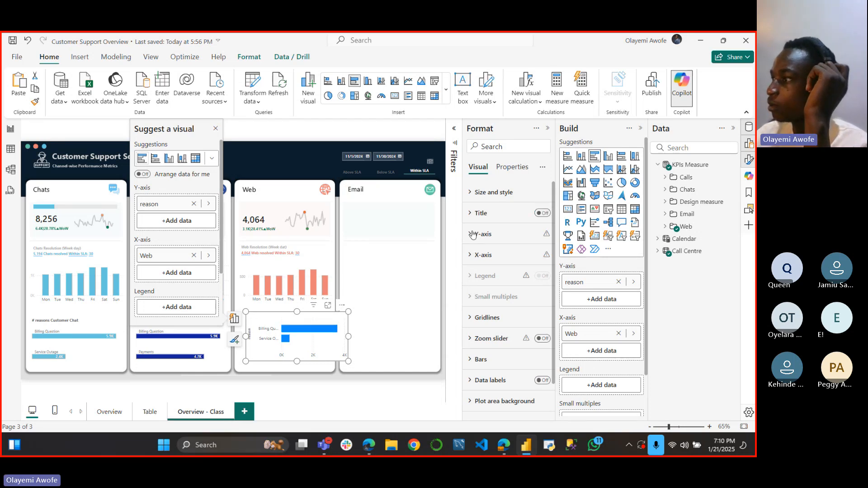
{"action": "left_click", "coordinate": [479, 234]}
{"action": "left_click", "coordinate": [541, 259]}
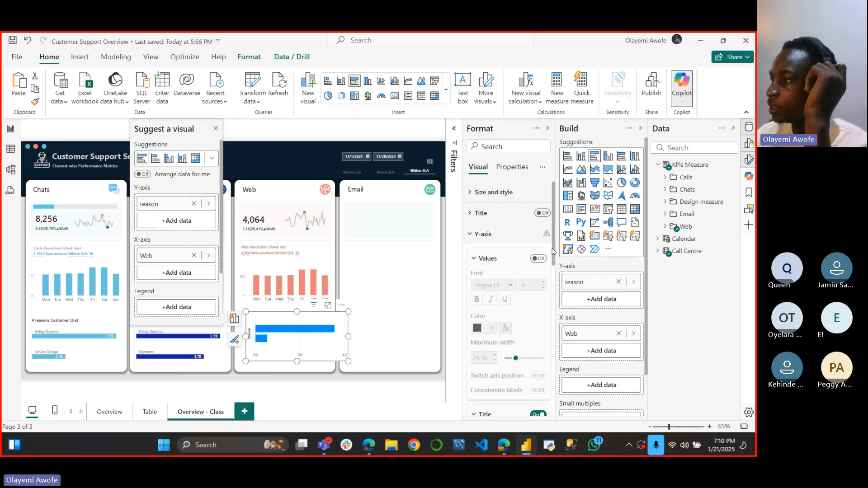
{"action": "scroll", "coordinate": [553, 262], "scroll_direction": "down", "scroll_amount": 1}
{"action": "scroll", "coordinate": [552, 262], "scroll_direction": "down", "scroll_amount": 5}
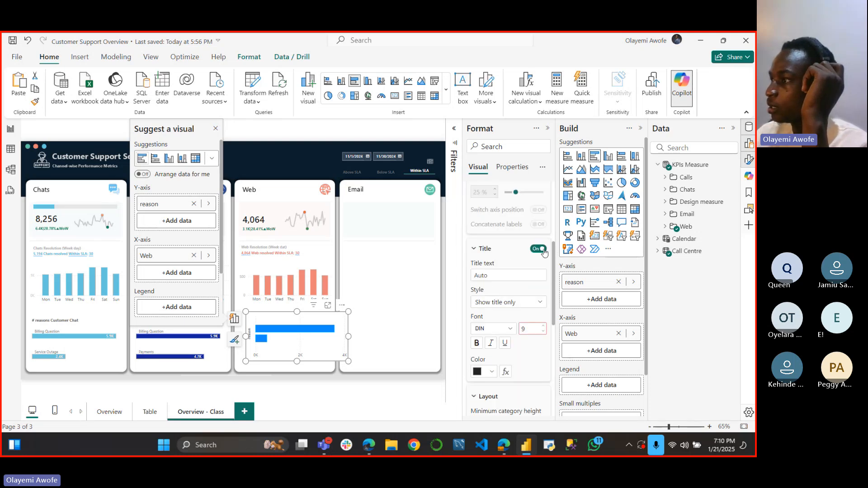
{"action": "left_click", "coordinate": [538, 252]}
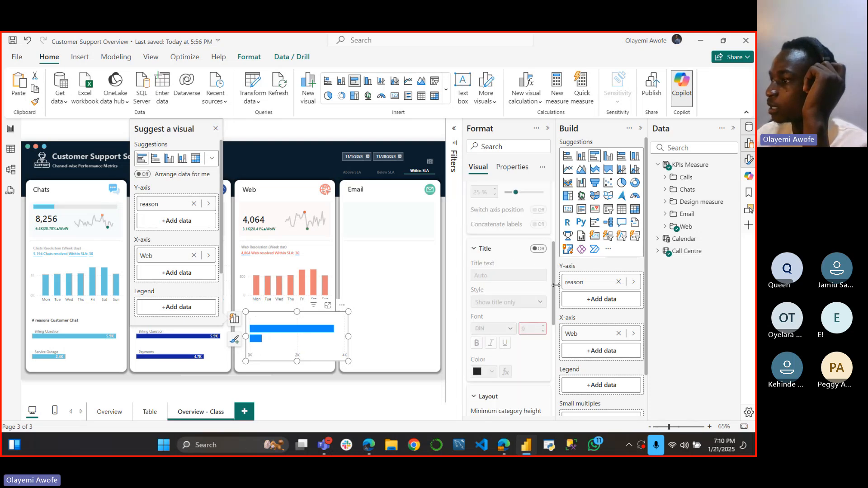
{"action": "scroll", "coordinate": [551, 295], "scroll_direction": "up", "scroll_amount": 6}
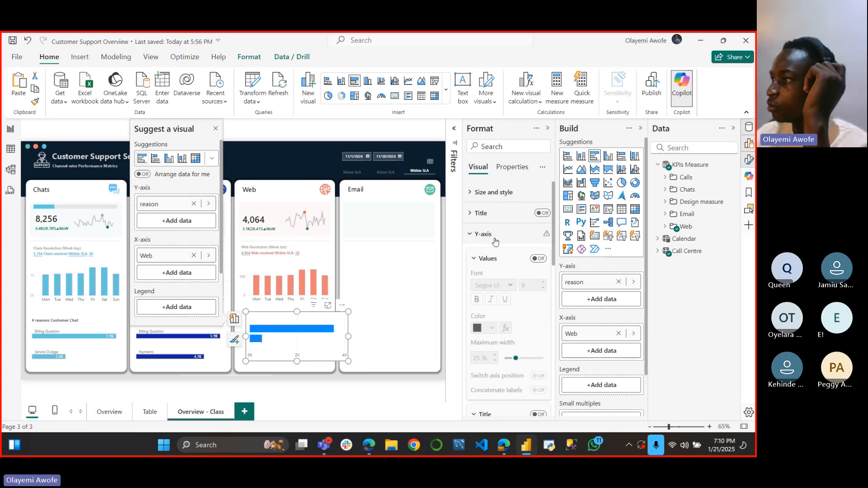
{"action": "left_click", "coordinate": [490, 234]}
Step: Turn off the X-axis values of the new Web reasons bar chart
{"action": "left_click", "coordinate": [541, 255]}
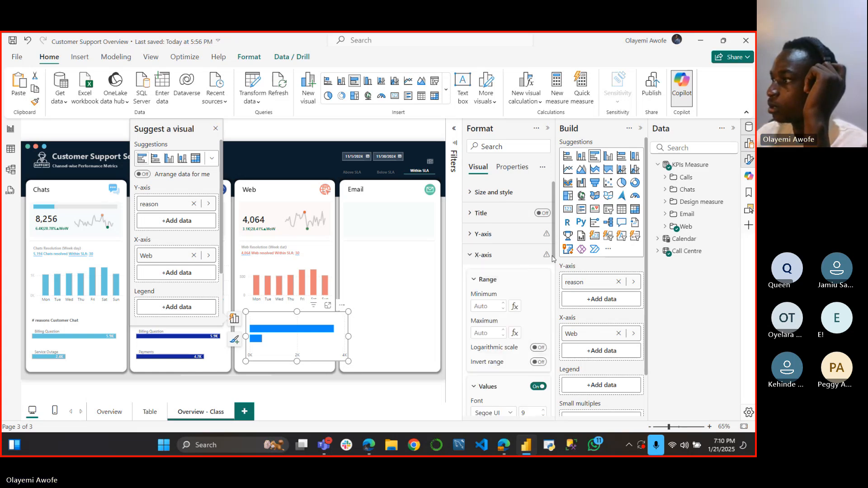
{"action": "scroll", "coordinate": [552, 242], "scroll_direction": "down", "scroll_amount": 3}
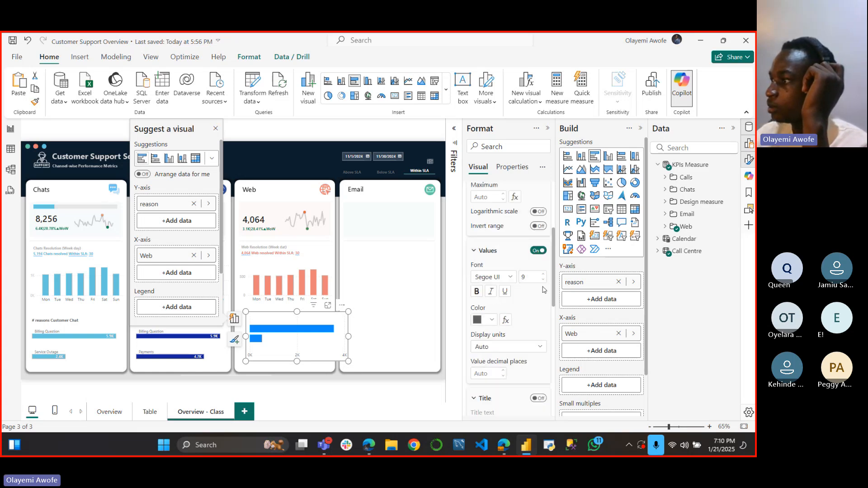
{"action": "left_click", "coordinate": [540, 249]}
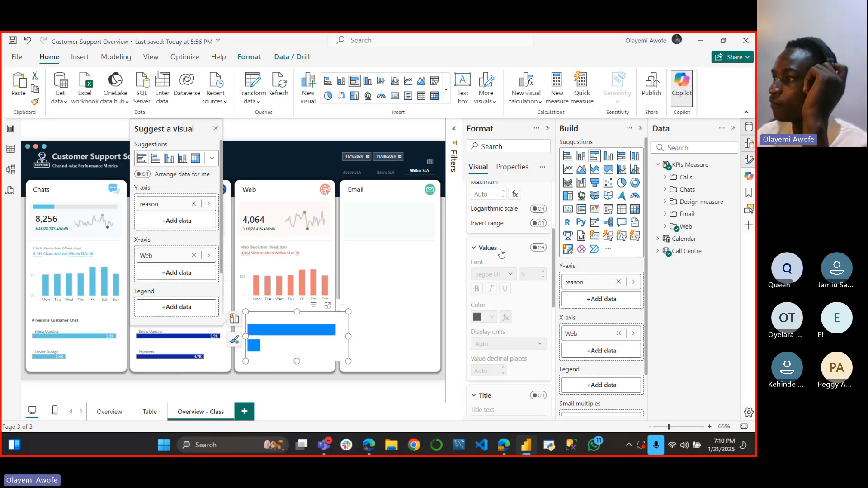
{"action": "left_click", "coordinate": [500, 250]}
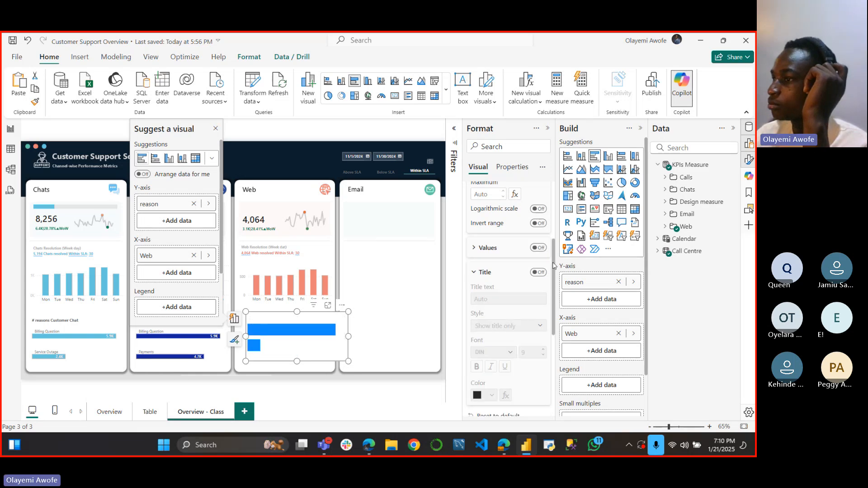
{"action": "left_click_drag", "start_coordinate": [553, 265], "coordinate": [554, 234]}
{"action": "left_click", "coordinate": [471, 200]}
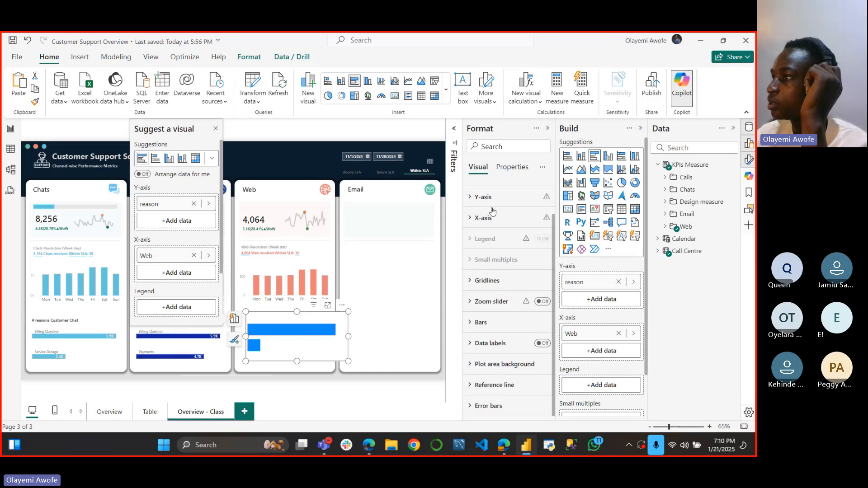
Step: Turn off the background of the new Web reasons bar chart
{"action": "scroll", "coordinate": [501, 271], "scroll_direction": "down", "scroll_amount": 10}
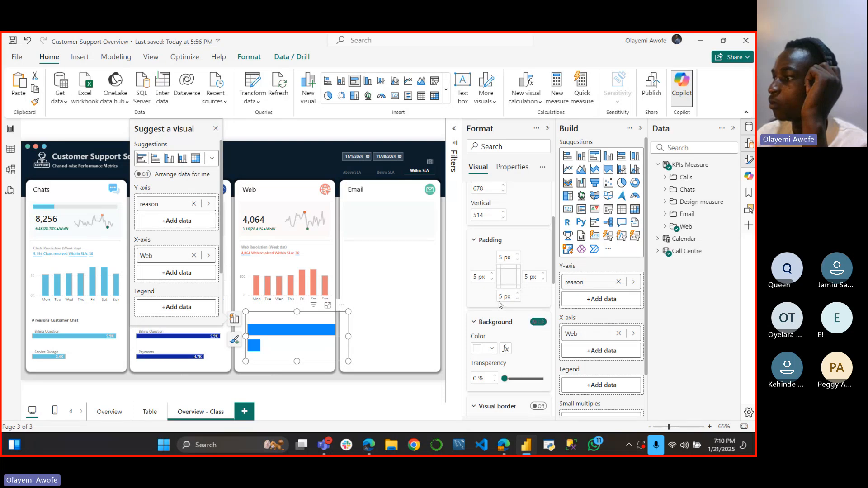
{"action": "scroll", "coordinate": [504, 276], "scroll_direction": "up", "scroll_amount": 3}
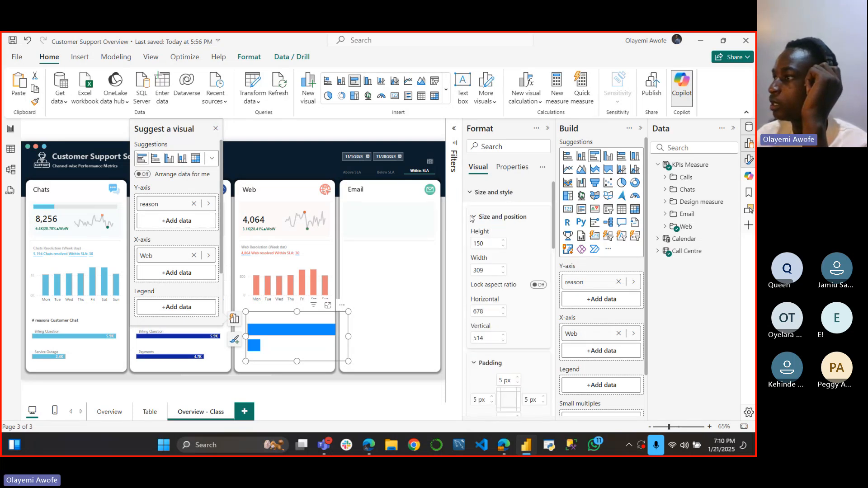
{"action": "left_click", "coordinate": [472, 219]}
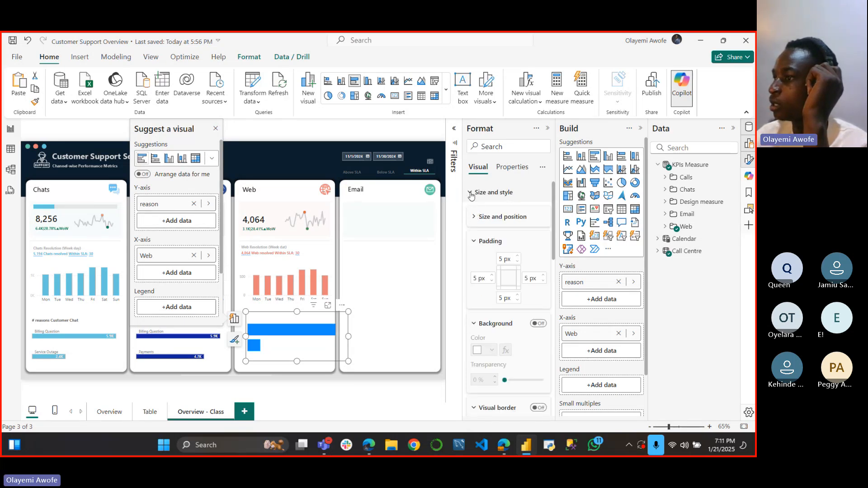
{"action": "left_click", "coordinate": [470, 193]}
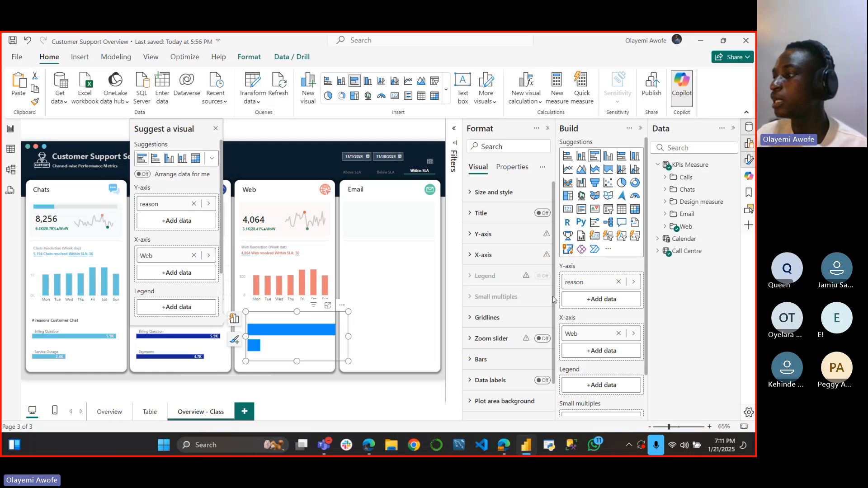
Step: Add the Pc design measure above Web in the bar chart's X-axis fields and turn off the legend
{"action": "scroll", "coordinate": [553, 298], "scroll_direction": "down", "scroll_amount": 2}
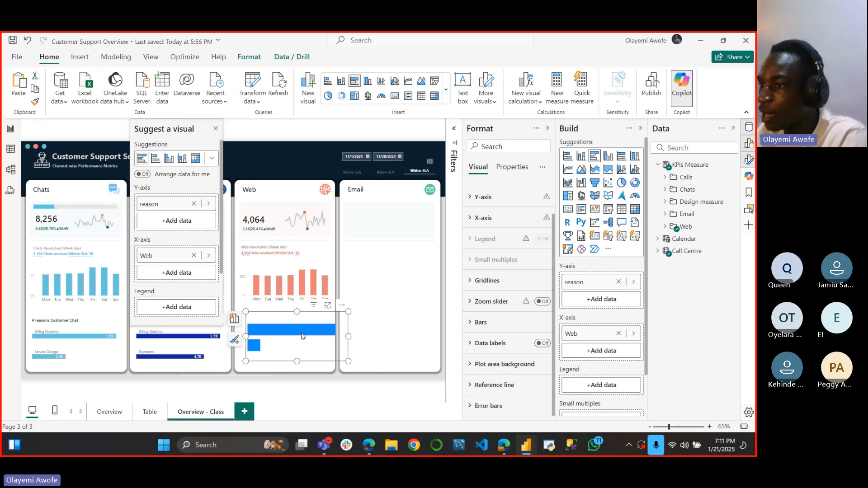
{"action": "mouse_move", "coordinate": [255, 332]}
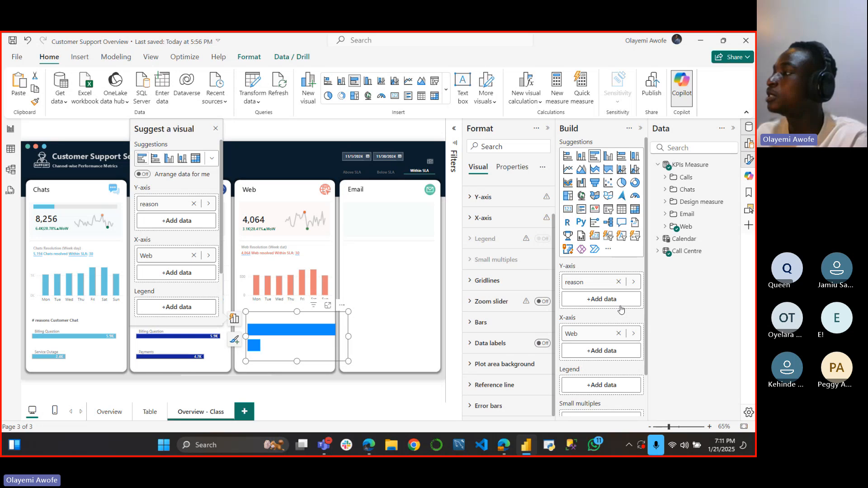
{"action": "left_click", "coordinate": [666, 201]}
{"action": "left_click_drag", "start_coordinate": [700, 238], "coordinate": [605, 358]}
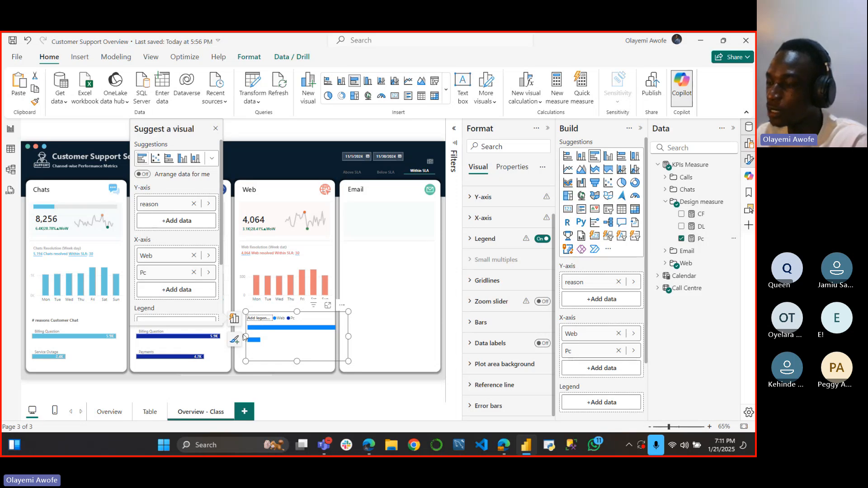
{"action": "right_click", "coordinate": [587, 357]}
{"action": "mouse_move", "coordinate": [625, 382]}
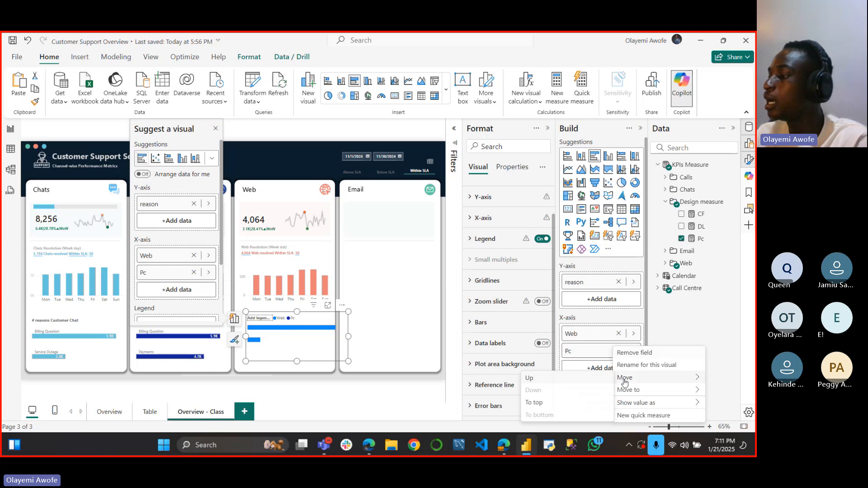
{"action": "left_click", "coordinate": [532, 378]}
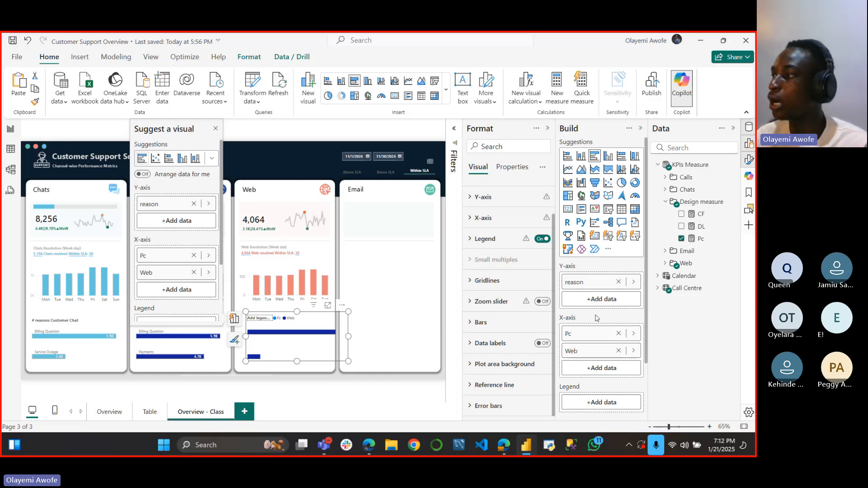
{"action": "left_click", "coordinate": [542, 239]}
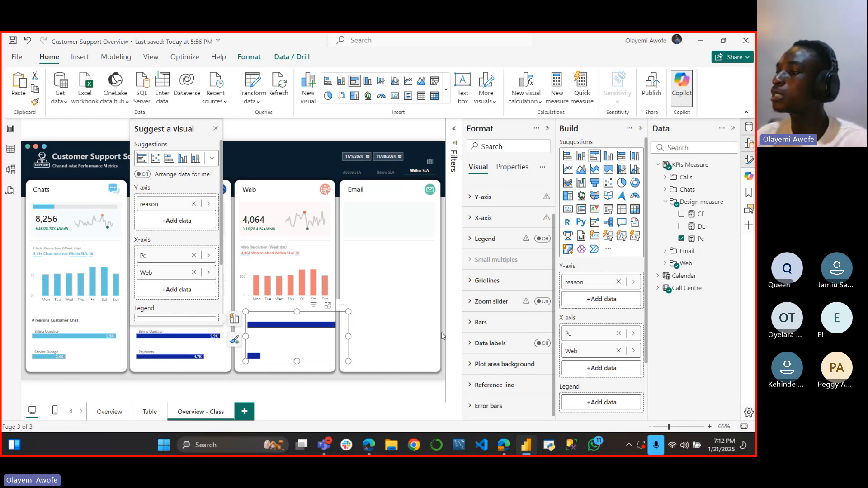
{"action": "left_click", "coordinate": [399, 325]}
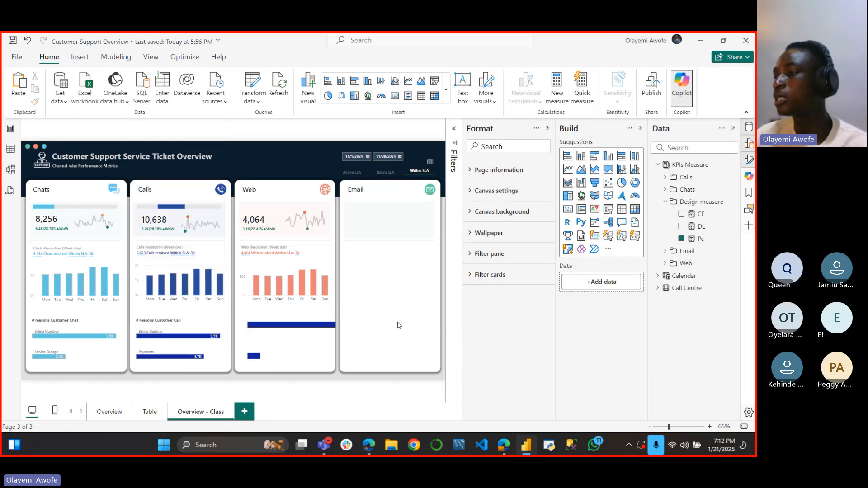
Step: Filter the Web reasons bar chart by reason to include Billing Question and Service Outage but exclude Payments
{"action": "left_click", "coordinate": [256, 342]}
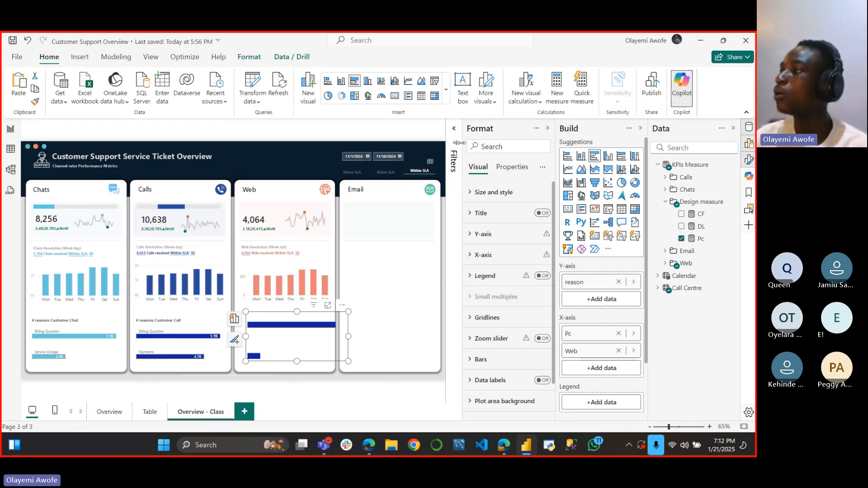
{"action": "left_click", "coordinate": [454, 129]}
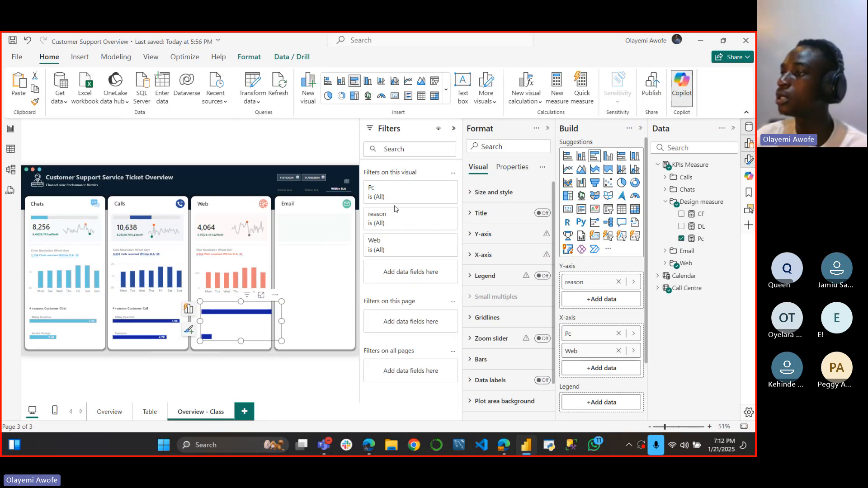
{"action": "left_click", "coordinate": [388, 223]}
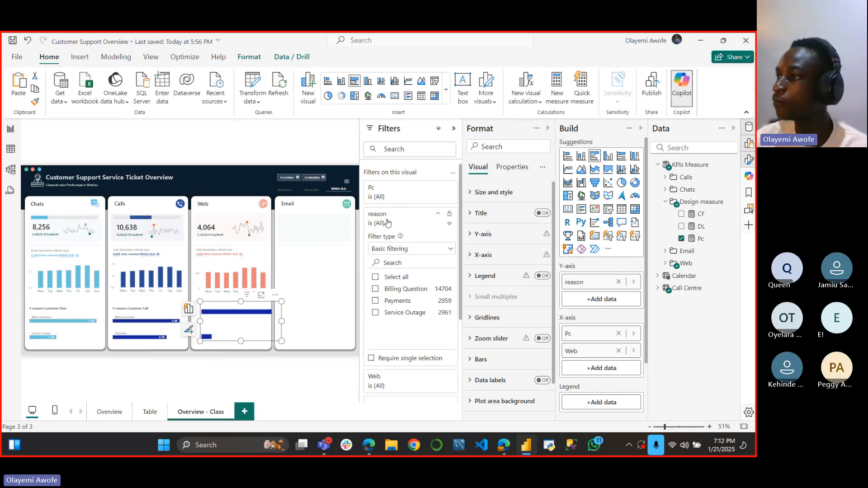
{"action": "left_click", "coordinate": [375, 277]}
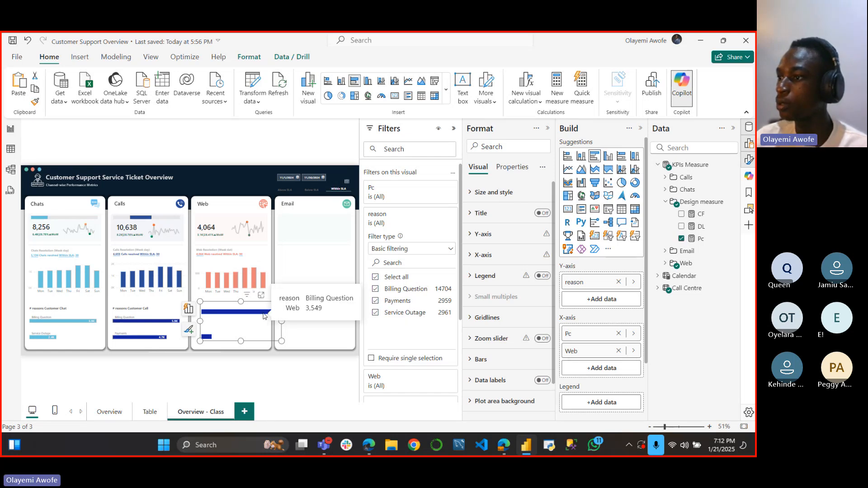
{"action": "left_click", "coordinate": [375, 302]}
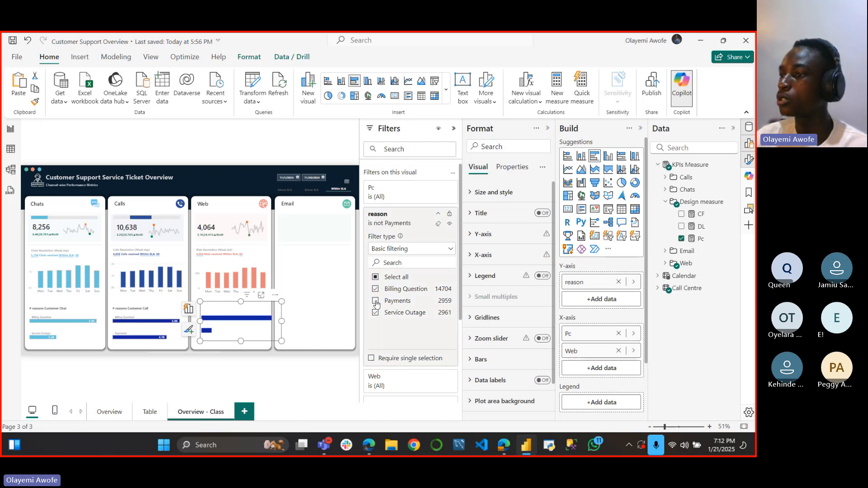
{"action": "left_click", "coordinate": [454, 128]}
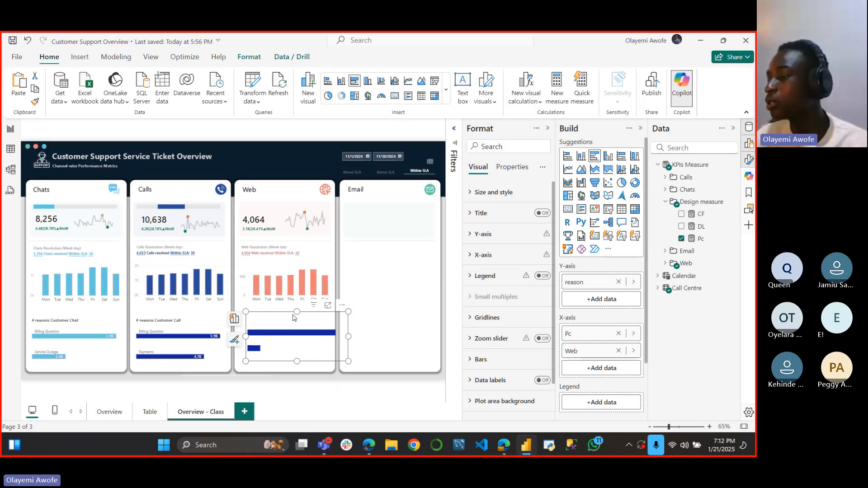
Step: Lower the top and bottom edges of the Web reasons bar chart slightly and turn on its data labels
{"action": "left_click_drag", "start_coordinate": [294, 317], "coordinate": [295, 321]}
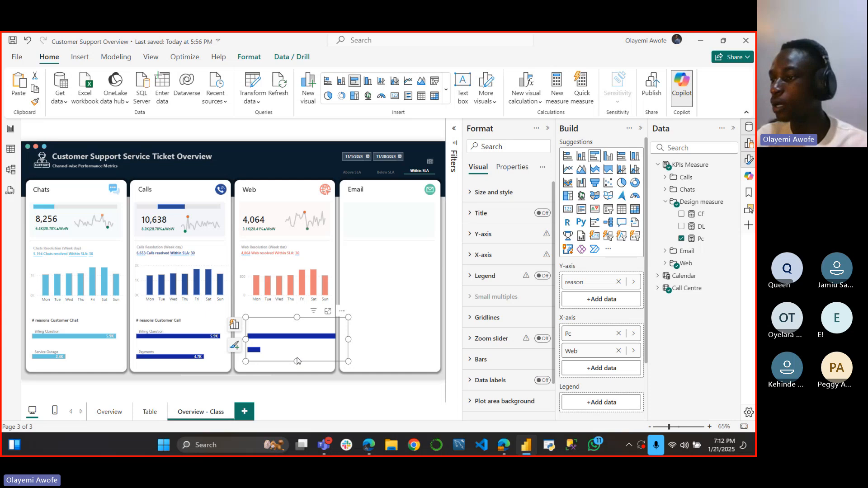
{"action": "left_click_drag", "start_coordinate": [298, 360], "coordinate": [297, 368]}
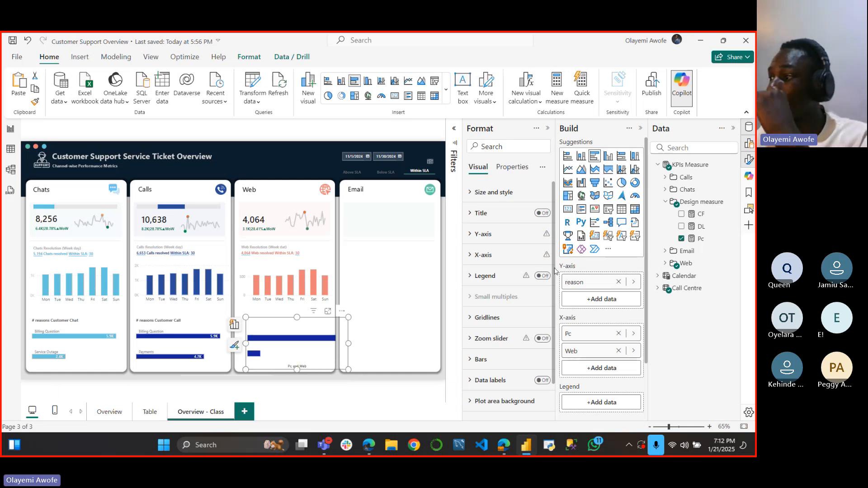
{"action": "scroll", "coordinate": [548, 306], "scroll_direction": "down", "scroll_amount": 1}
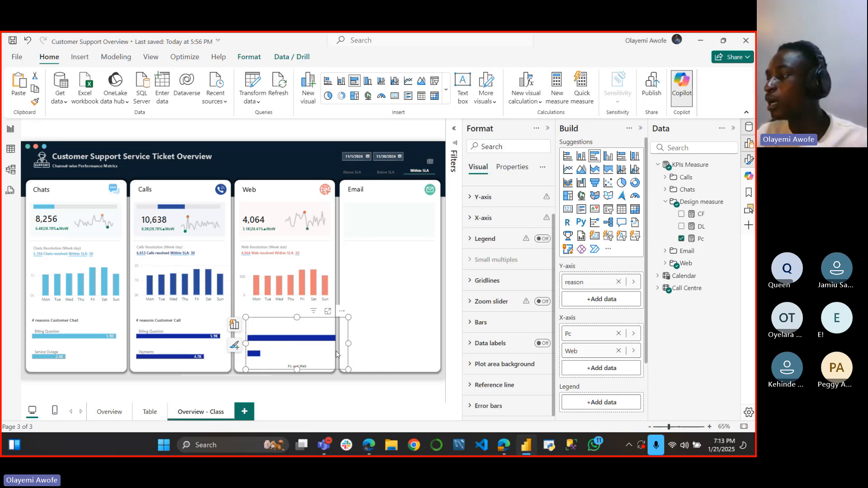
{"action": "left_click", "coordinate": [543, 344]}
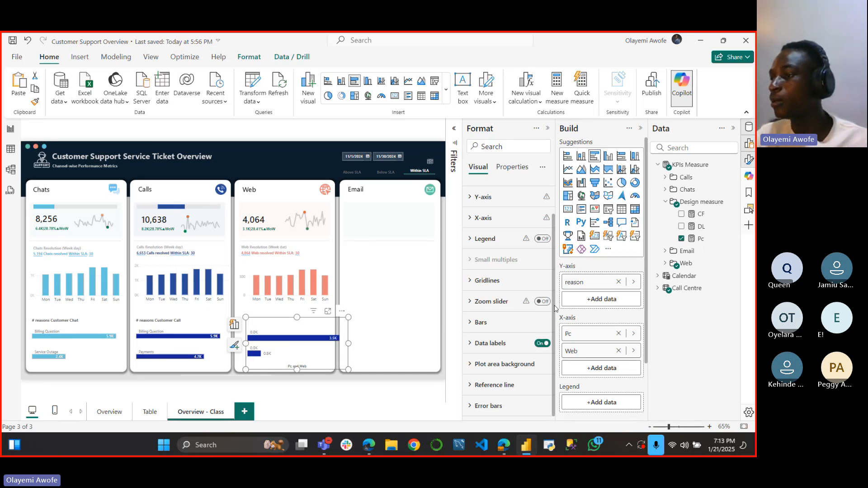
Step: Set the data label value of the Pc series to the reason field from the Call Centre table
{"action": "left_click", "coordinate": [470, 343]}
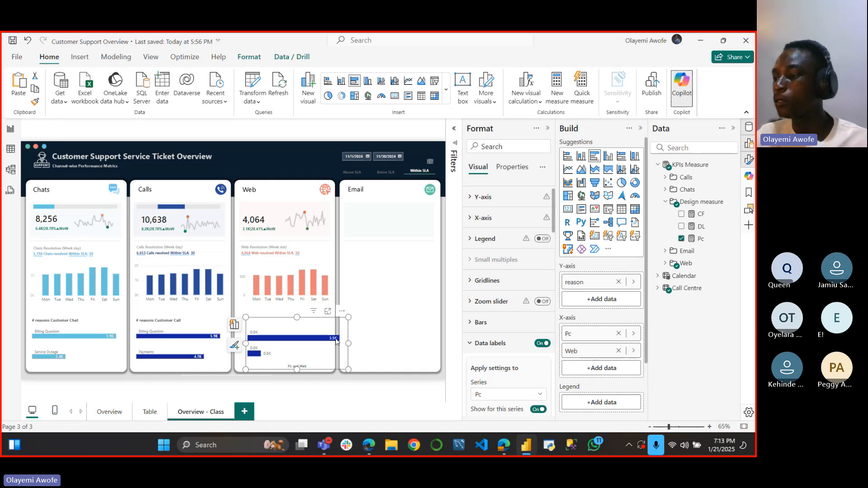
{"action": "mouse_move", "coordinate": [336, 342]}
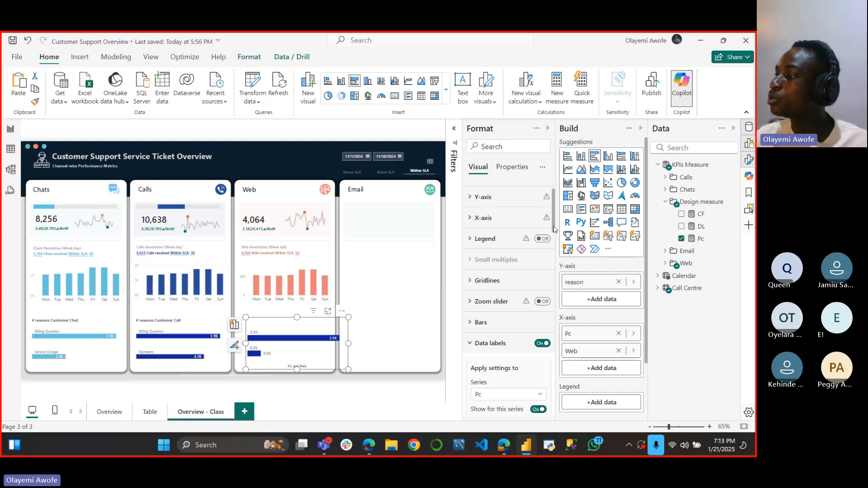
{"action": "left_click_drag", "start_coordinate": [555, 229], "coordinate": [555, 266]}
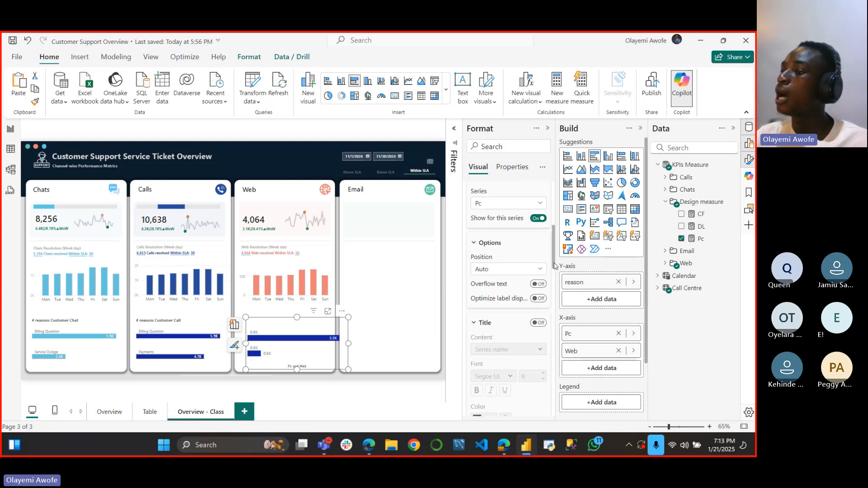
{"action": "left_click", "coordinate": [528, 204]}
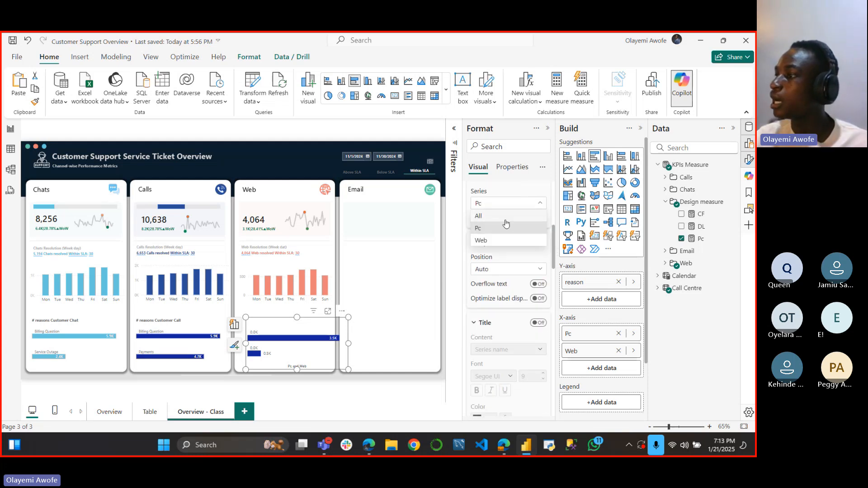
{"action": "left_click", "coordinate": [483, 229]}
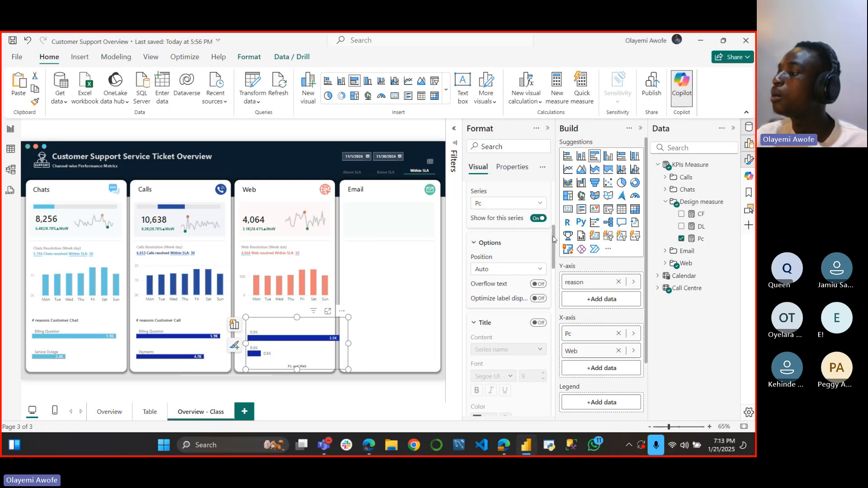
{"action": "left_click_drag", "start_coordinate": [554, 240], "coordinate": [554, 299]}
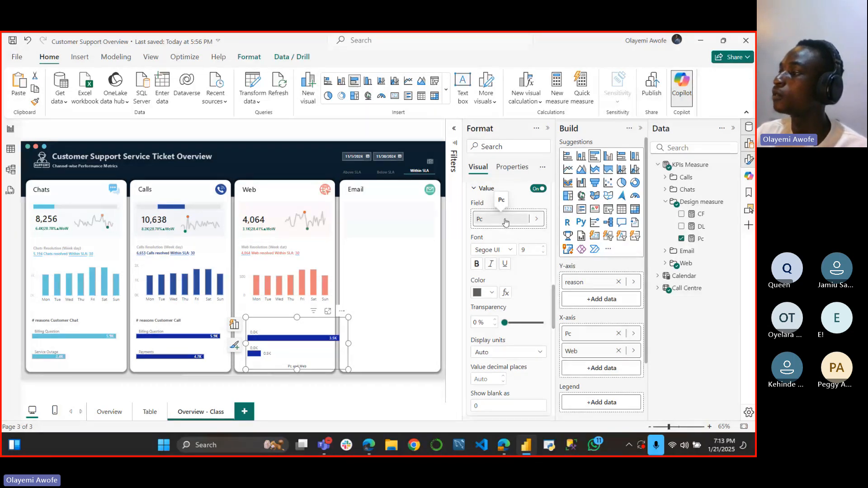
{"action": "left_click", "coordinate": [505, 221]}
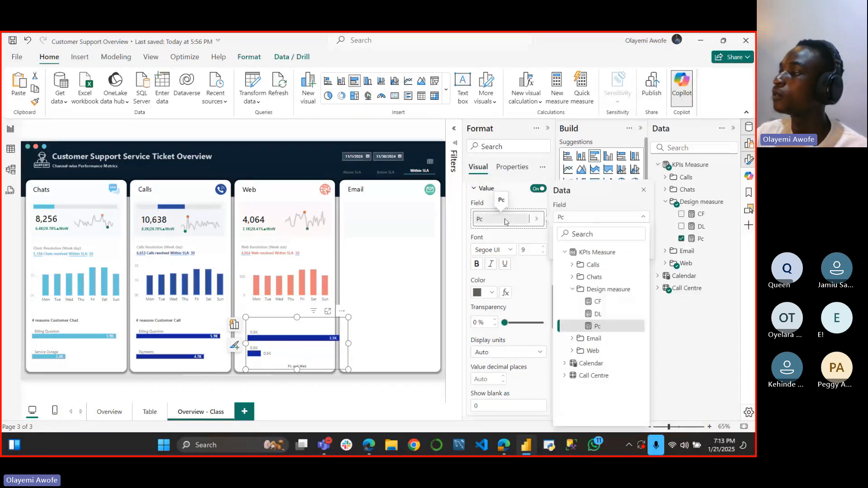
{"action": "left_click", "coordinate": [569, 379]}
{"action": "scroll", "coordinate": [596, 364], "scroll_direction": "down", "scroll_amount": 3}
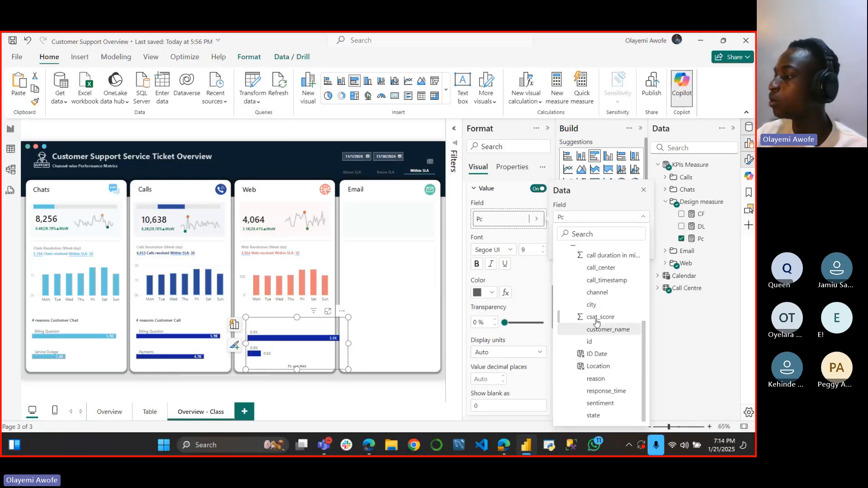
{"action": "left_click", "coordinate": [595, 380]}
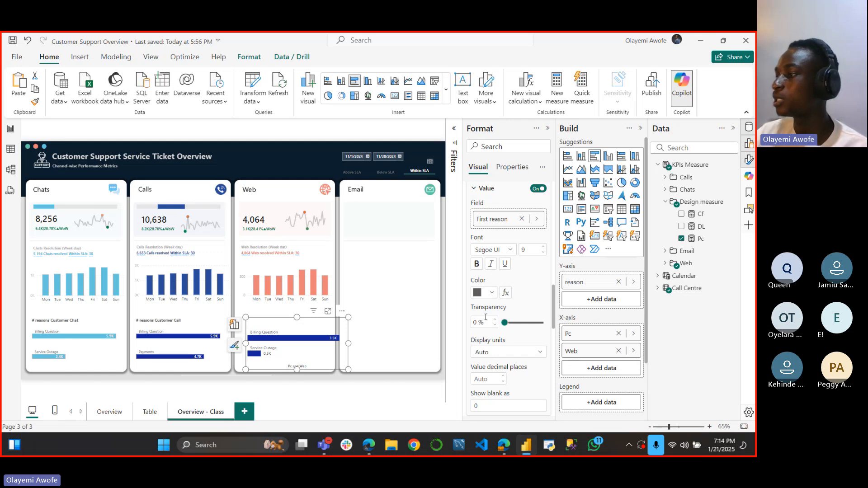
Step: Make the Pc series' reason labels bold and colour them medium grey
{"action": "left_click", "coordinate": [476, 263]}
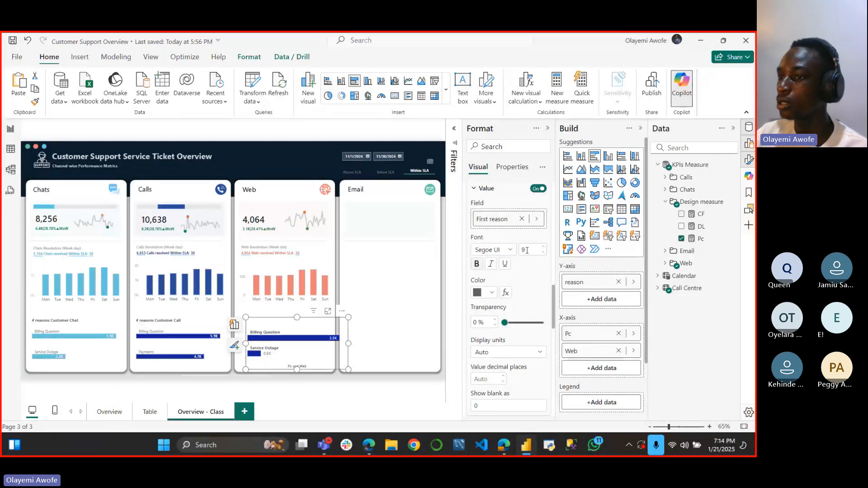
{"action": "left_click", "coordinate": [488, 293]}
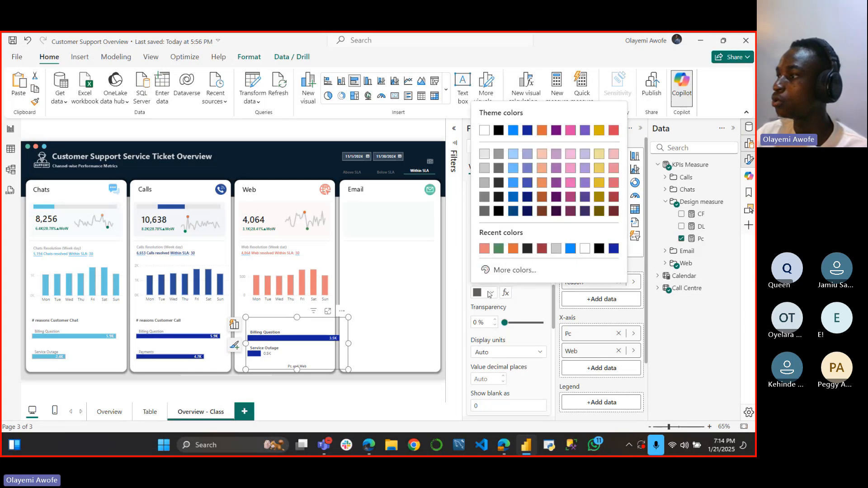
{"action": "left_click", "coordinate": [486, 168]}
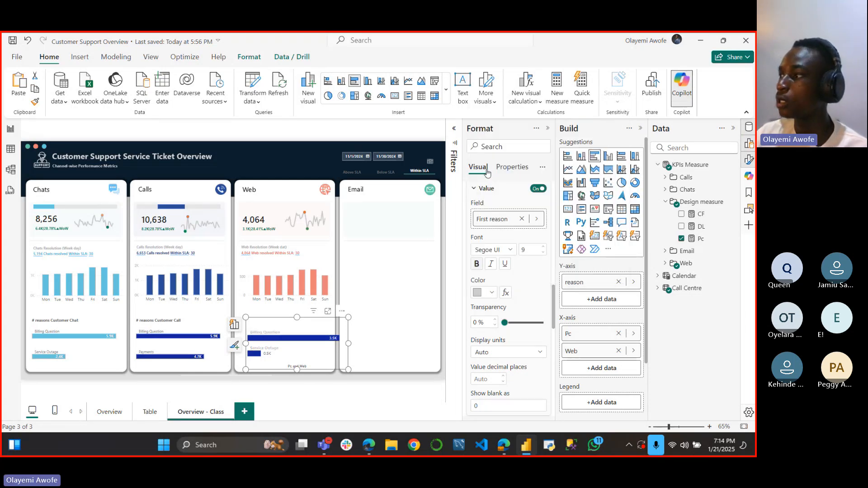
{"action": "left_click", "coordinate": [488, 293]}
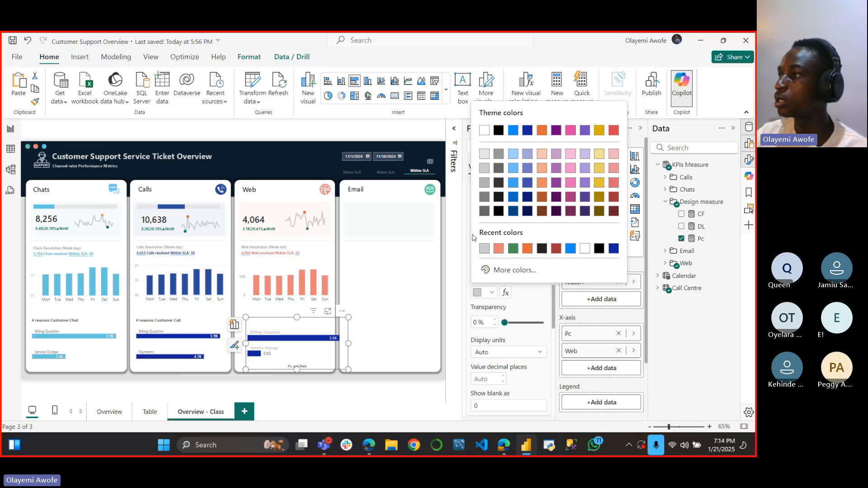
{"action": "left_click", "coordinate": [484, 188]}
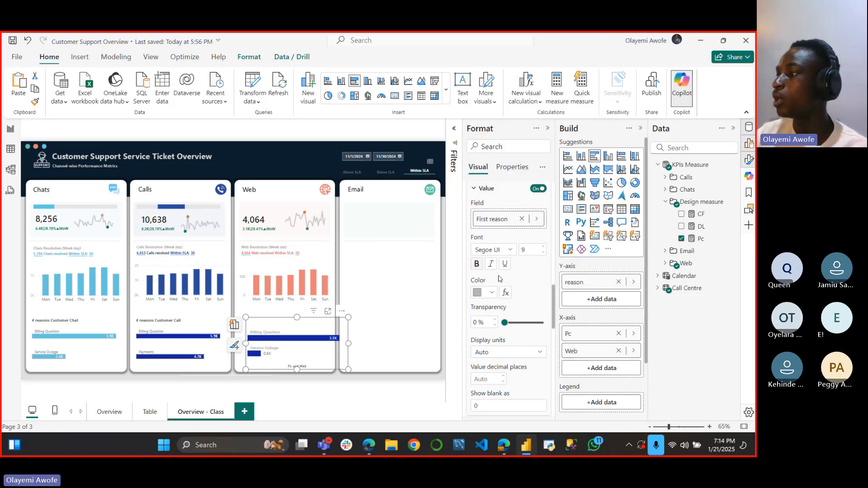
Step: Turn off the X-axis title of the Web reasons bar chart
{"action": "mouse_move", "coordinate": [552, 312]}
{"action": "left_mouse_down"}
{"action": "mouse_move", "coordinate": [553, 287]}
{"action": "mouse_move", "coordinate": [555, 301]}
{"action": "left_mouse_up"}
{"action": "left_click", "coordinate": [474, 258]}
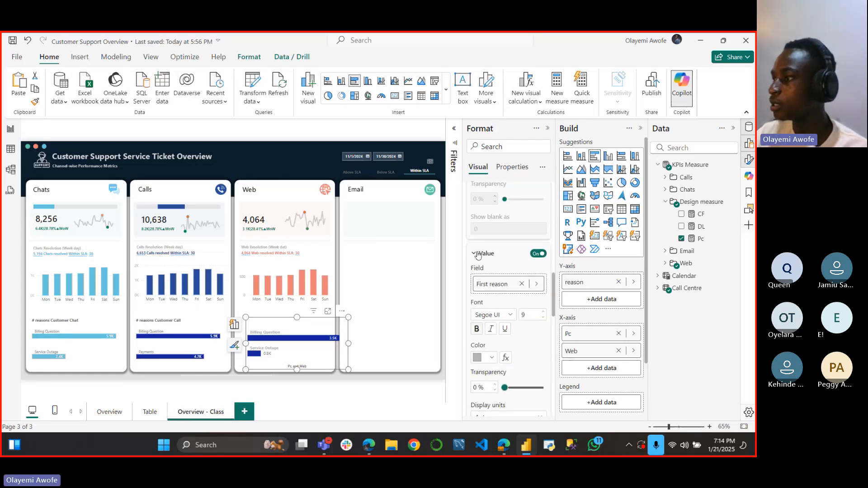
{"action": "left_click", "coordinate": [473, 278]}
{"action": "left_click", "coordinate": [473, 278]}
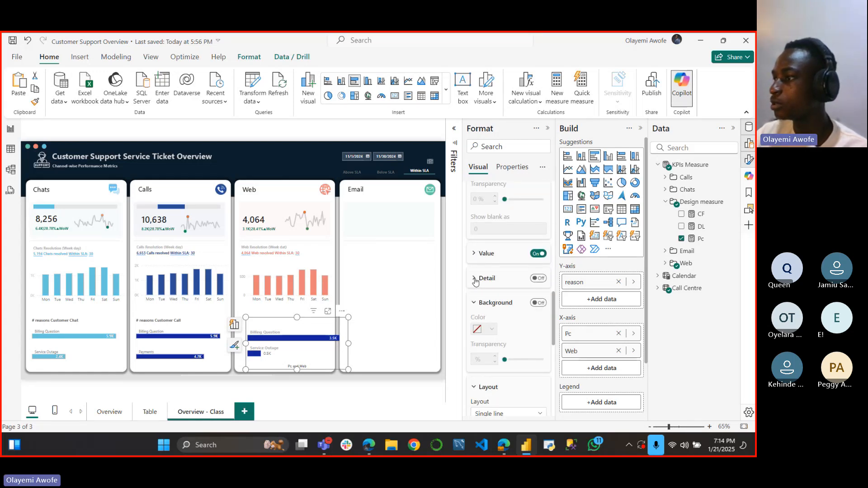
{"action": "left_click", "coordinate": [474, 302]}
{"action": "scroll", "coordinate": [478, 314], "scroll_direction": "up", "scroll_amount": 5}
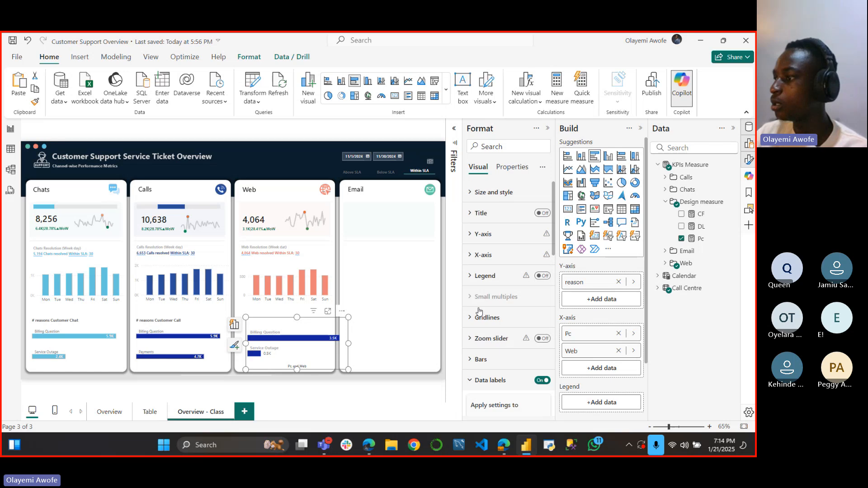
{"action": "scroll", "coordinate": [555, 240], "scroll_direction": "down", "scroll_amount": 3}
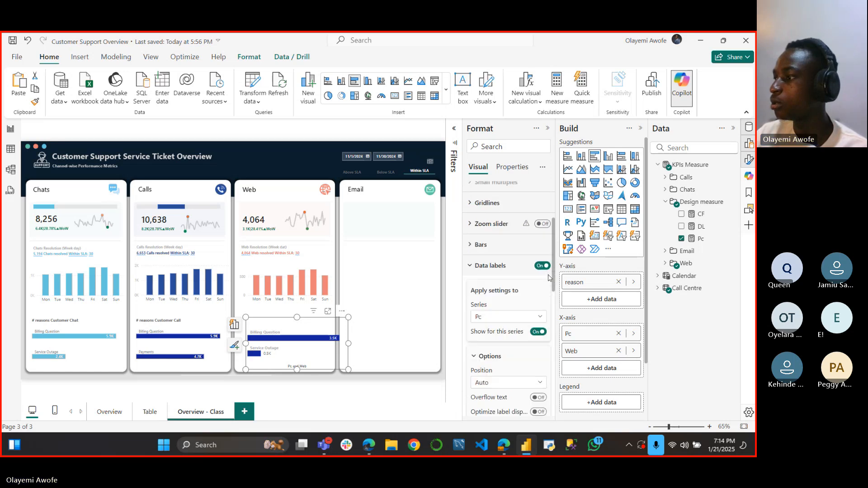
{"action": "left_click", "coordinate": [470, 257]}
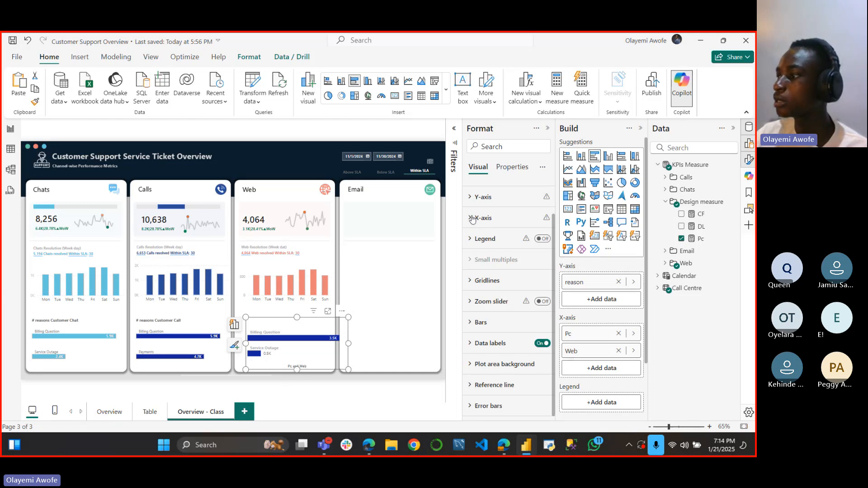
{"action": "left_click", "coordinate": [374, 351]}
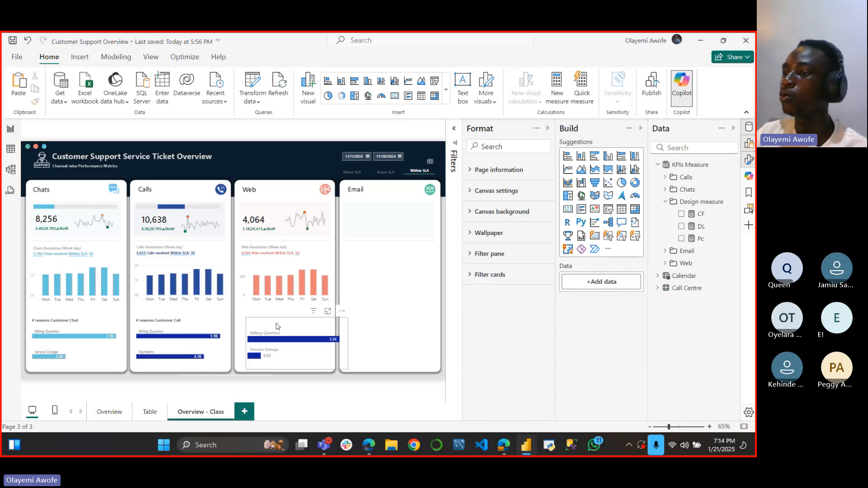
Step: Move the reasons bar chart into the lower part of the Web card and narrow it to fit the card's width
{"action": "left_click_drag", "start_coordinate": [268, 327], "coordinate": [316, 330]}
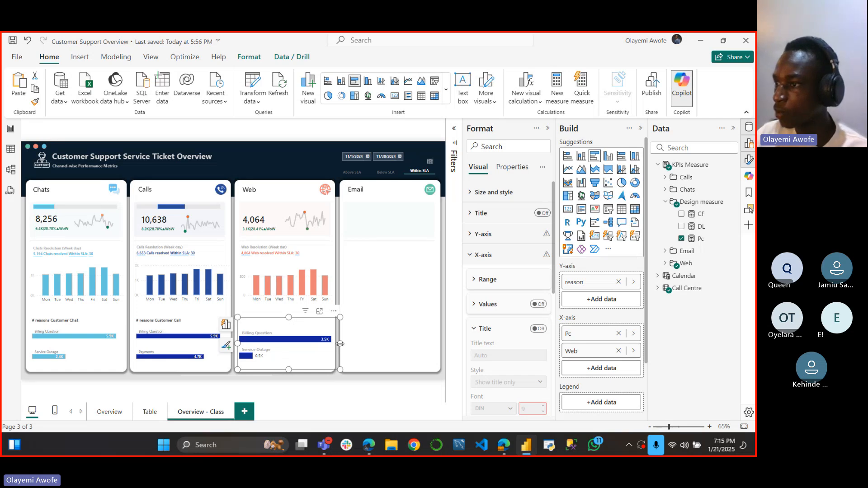
{"action": "left_click_drag", "start_coordinate": [340, 343], "coordinate": [332, 346]}
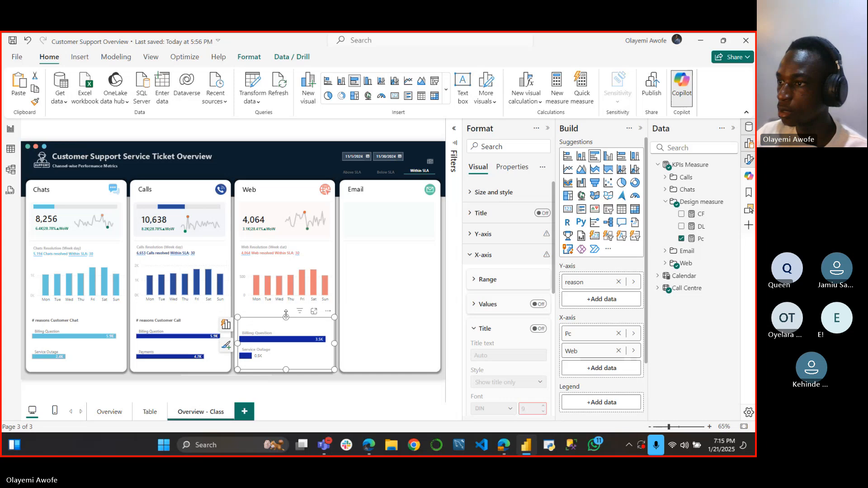
{"action": "left_click_drag", "start_coordinate": [285, 316], "coordinate": [286, 318]}
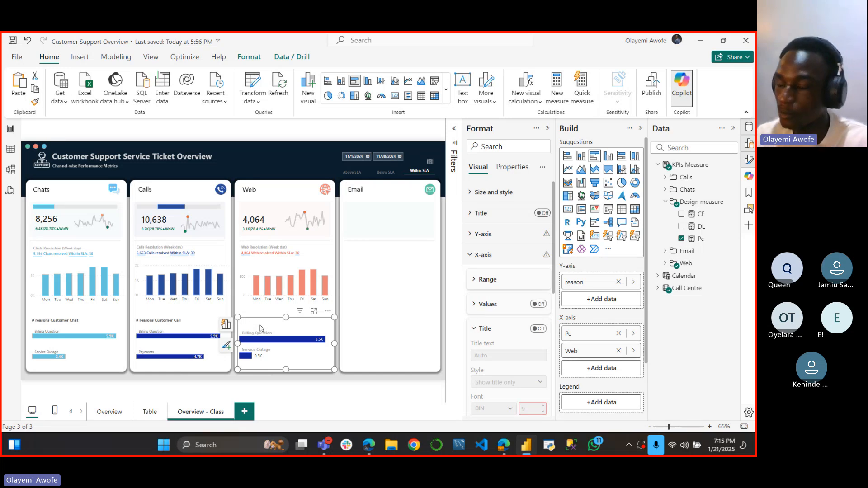
Step: Turn on the title of the Web reasons bar chart and set its text to "# reason Customer use web"
{"action": "left_click", "coordinate": [479, 216]}
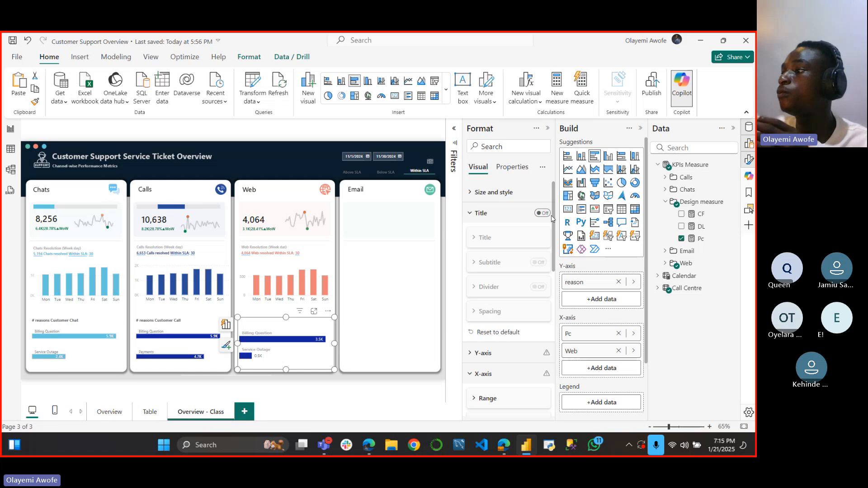
{"action": "left_click", "coordinate": [543, 213]}
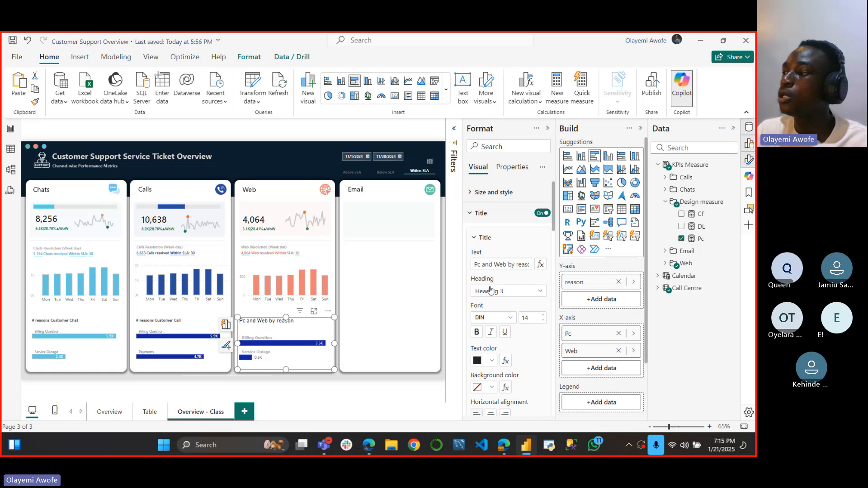
{"action": "double_click", "coordinate": [511, 265]}
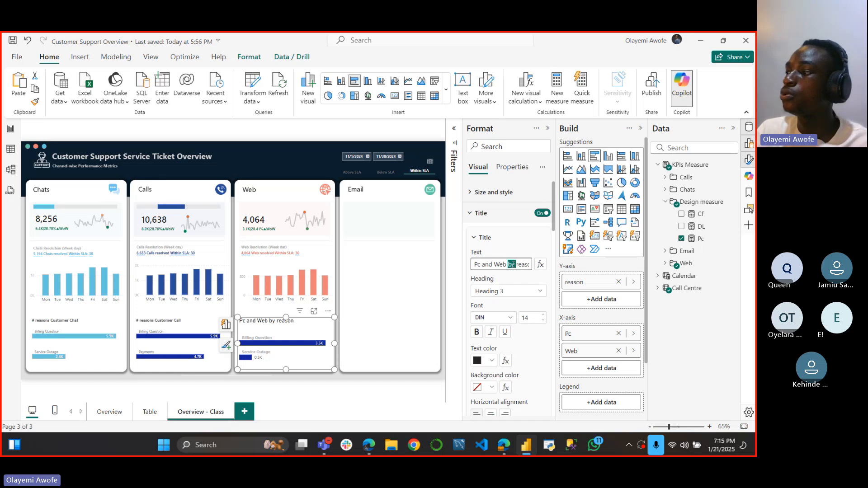
{"action": "triple_click", "coordinate": [512, 265]}
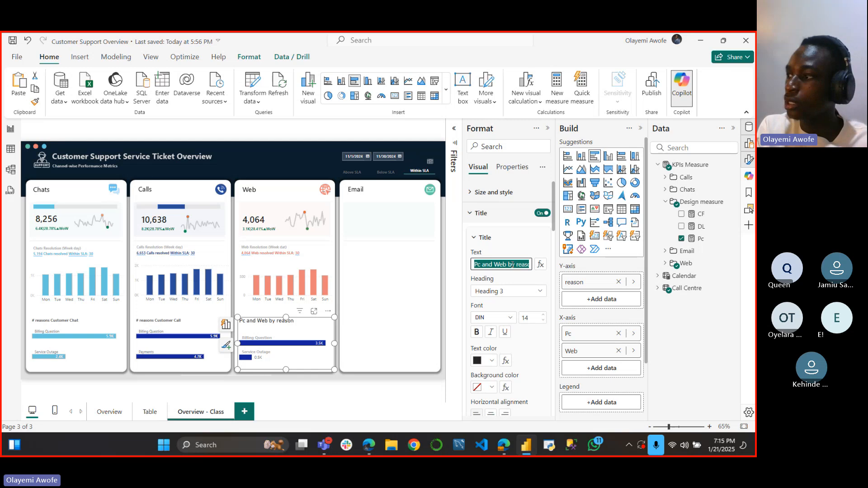
{"action": "type", "text": "#"}
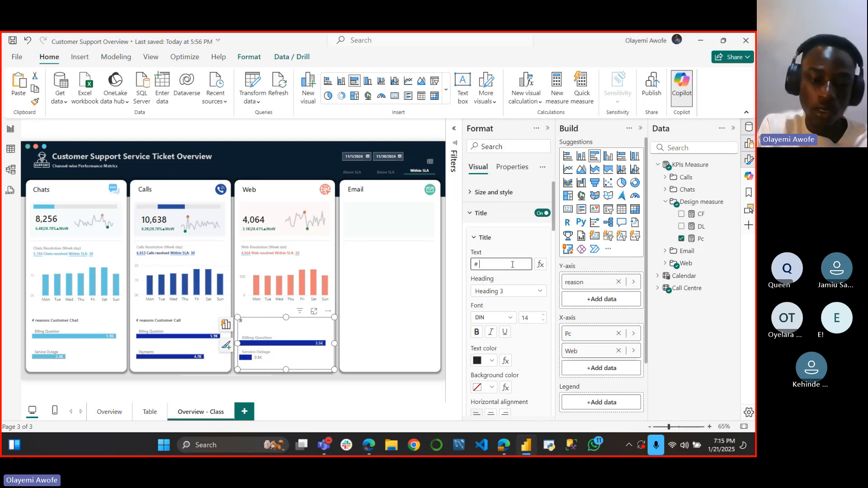
{"action": "type", "text": " Reas"}
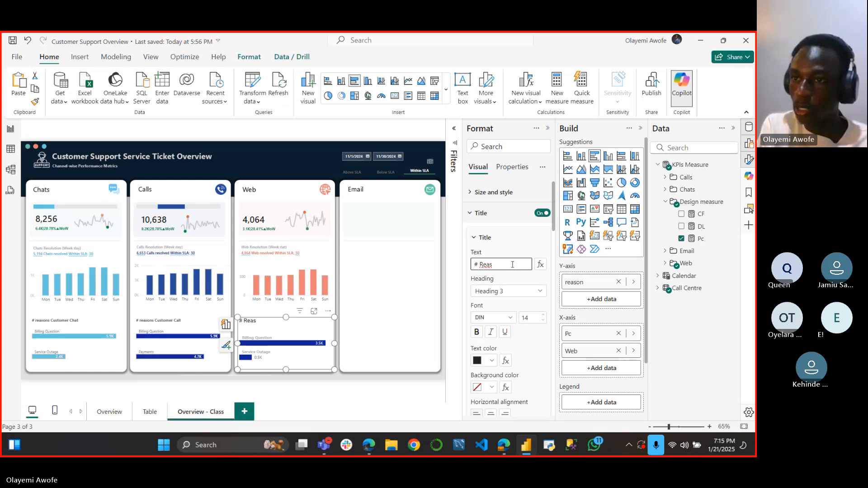
{"action": "key", "text": "BackSpace"}
{"action": "key", "text": "BackSpace"}
{"action": "key", "text": "BackSpace"}
{"action": "key", "text": "BackSpace"}
{"action": "key", "text": "BackSpace"}
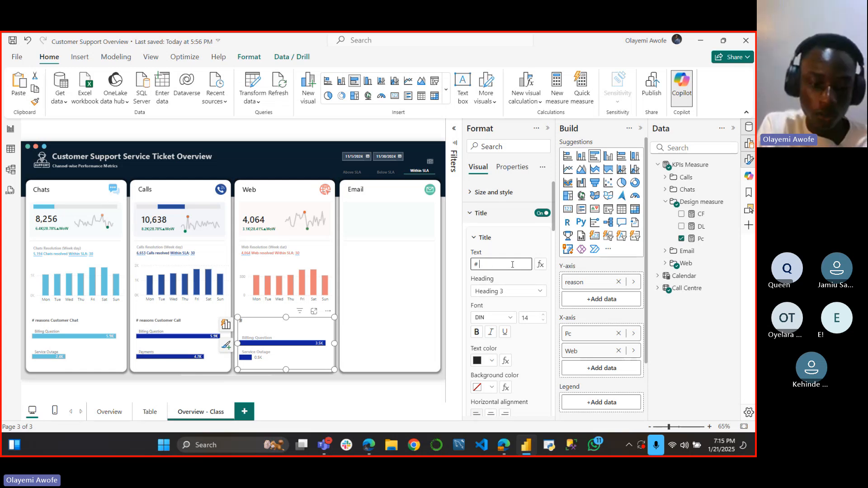
{"action": "type", "text": "reason"}
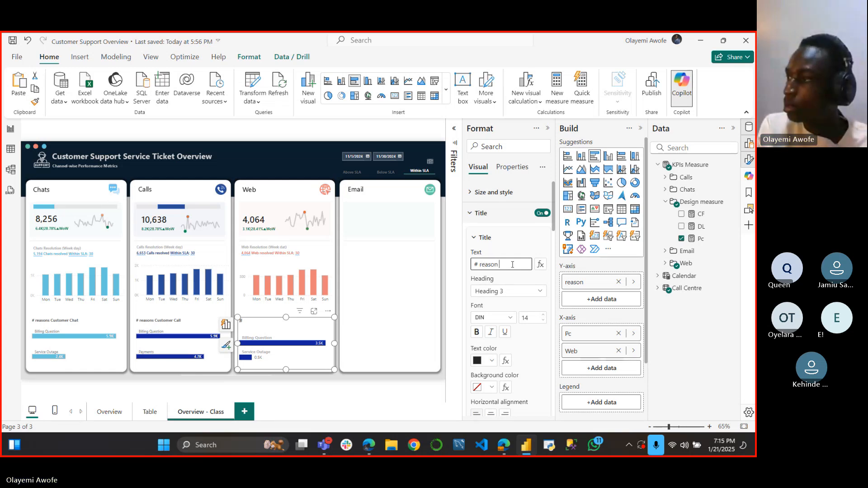
{"action": "type", "text": " Cust"}
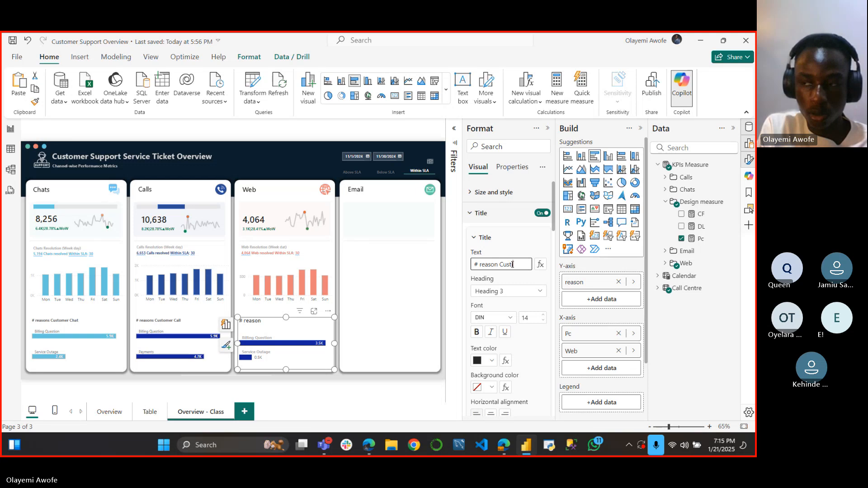
{"action": "type", "text": "i"}
{"action": "key", "text": "BackSpace"}
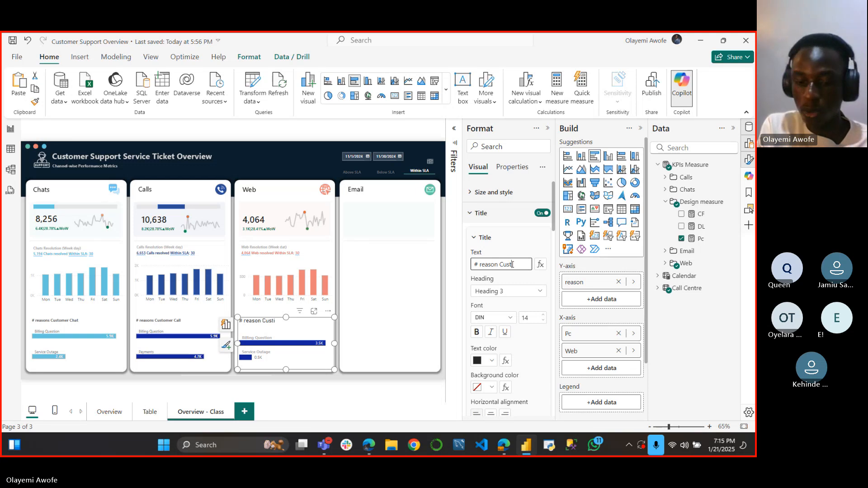
{"action": "type", "text": "omer use w"}
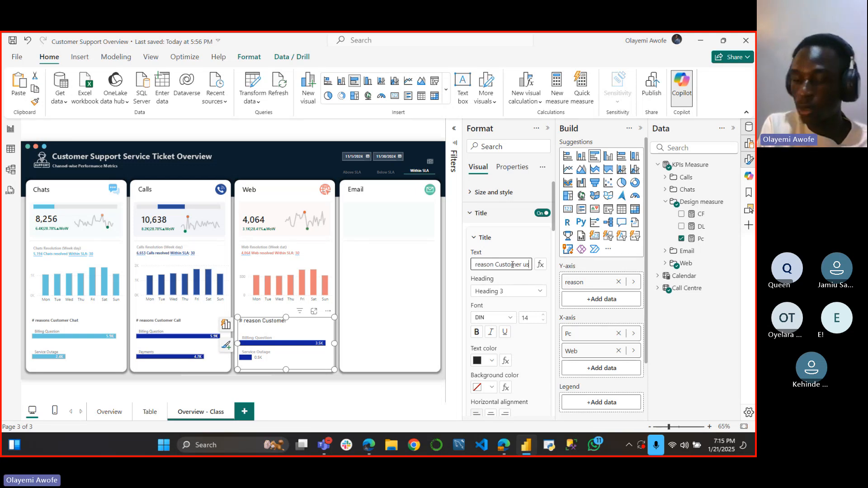
{"action": "type", "text": "e"}
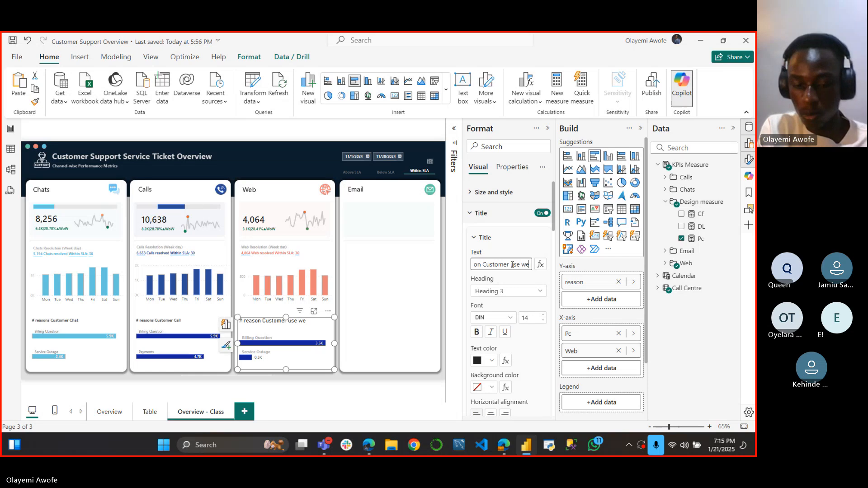
{"action": "type", "text": "b"}
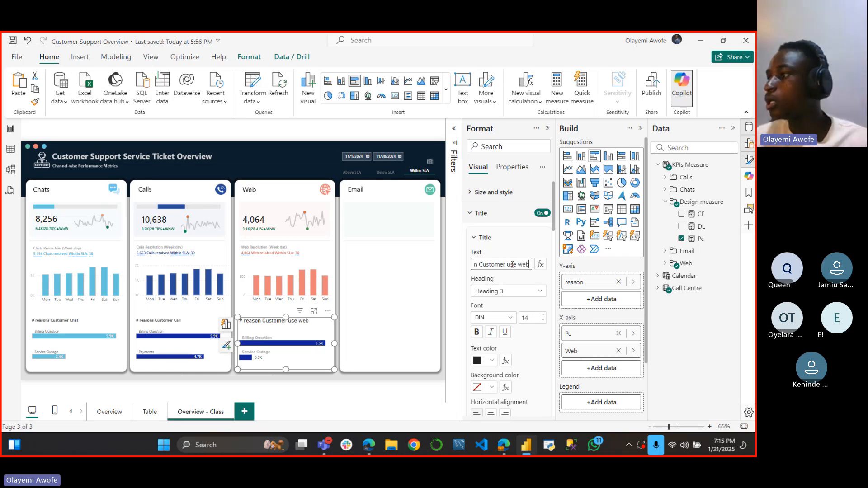
Step: Format the Web reasons chart's title in bold Segoe UI at size 9
{"action": "left_click", "coordinate": [501, 320]}
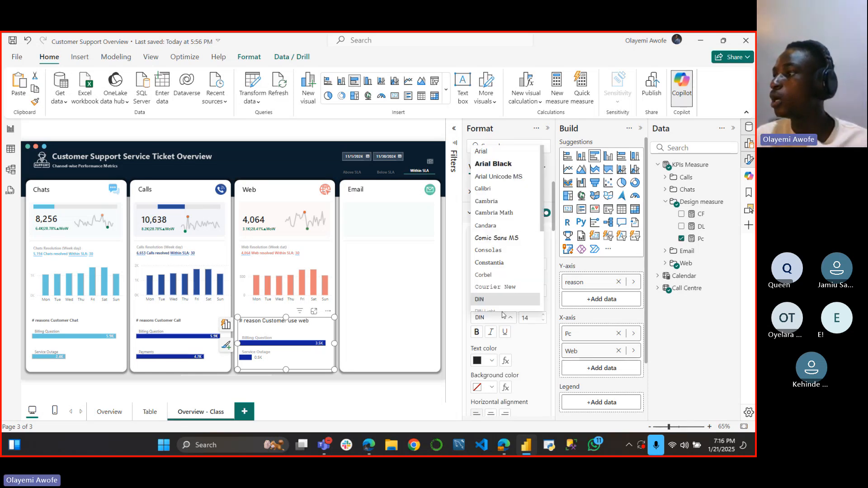
{"action": "scroll", "coordinate": [493, 254], "scroll_direction": "down", "scroll_amount": 3}
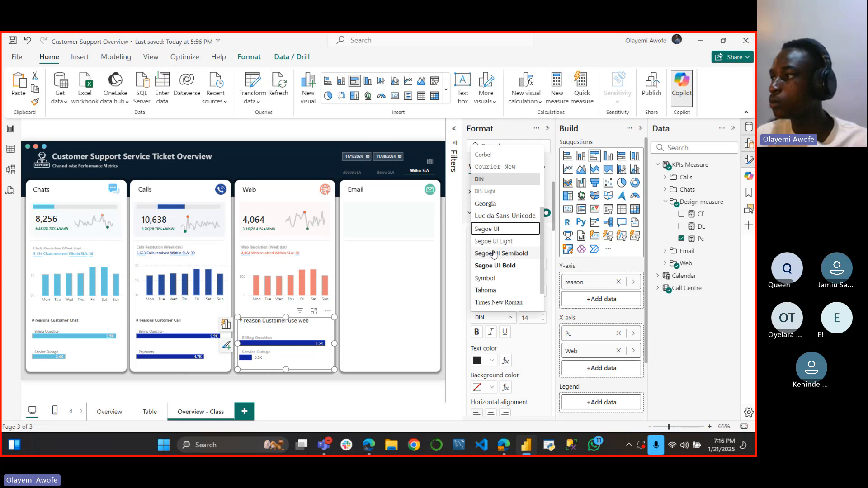
{"action": "left_click", "coordinate": [503, 229]}
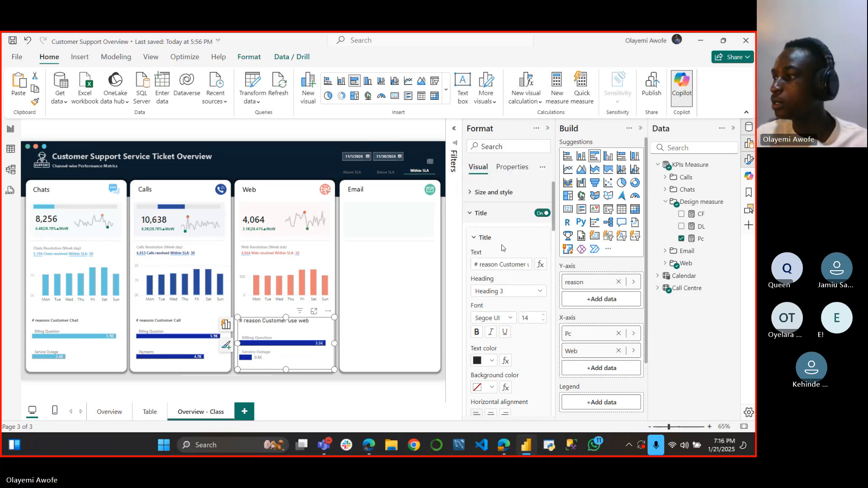
{"action": "left_click", "coordinate": [536, 317]}
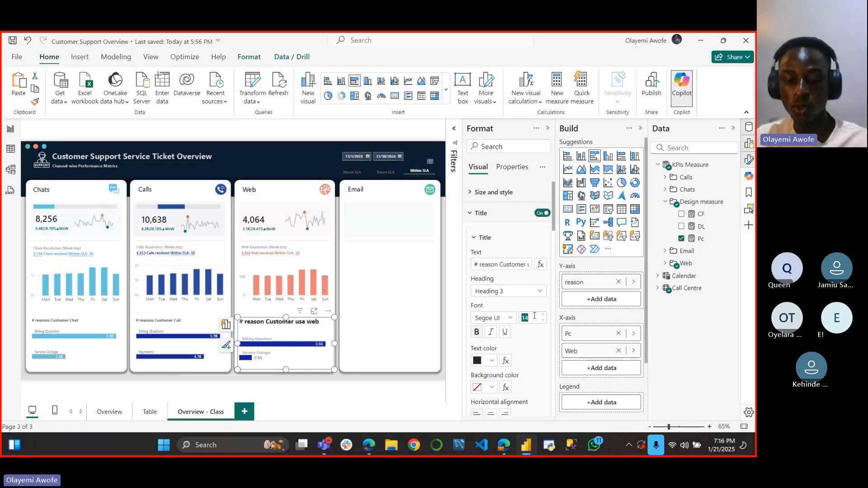
{"action": "type", "text": "8"}
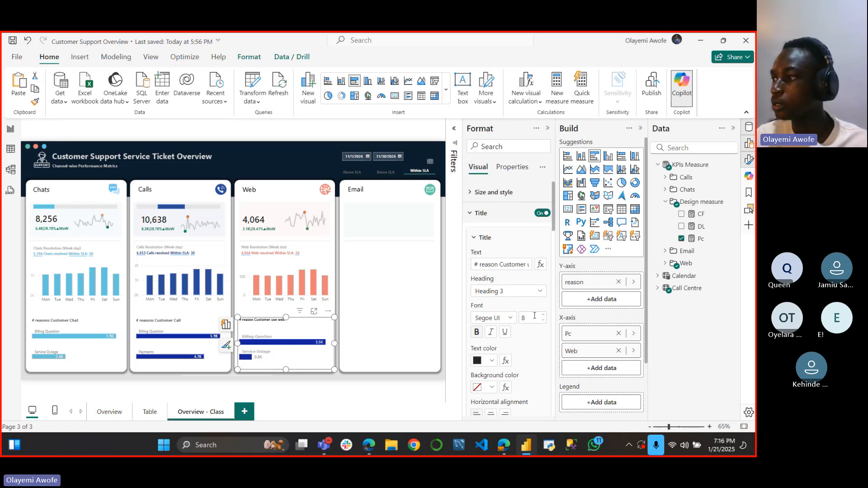
{"action": "key", "text": "BackSpace"}
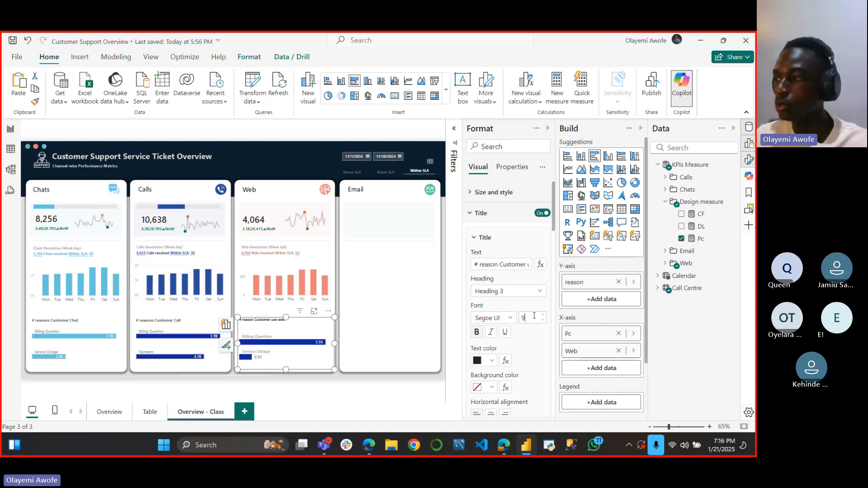
{"action": "type", "text": "9"}
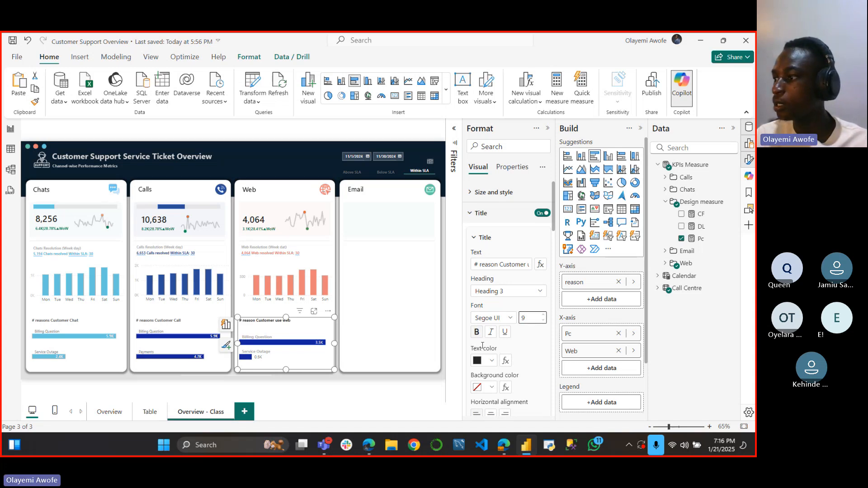
Step: Colour the chart title medium grey and set its heading style to Normal
{"action": "left_click", "coordinate": [492, 361]}
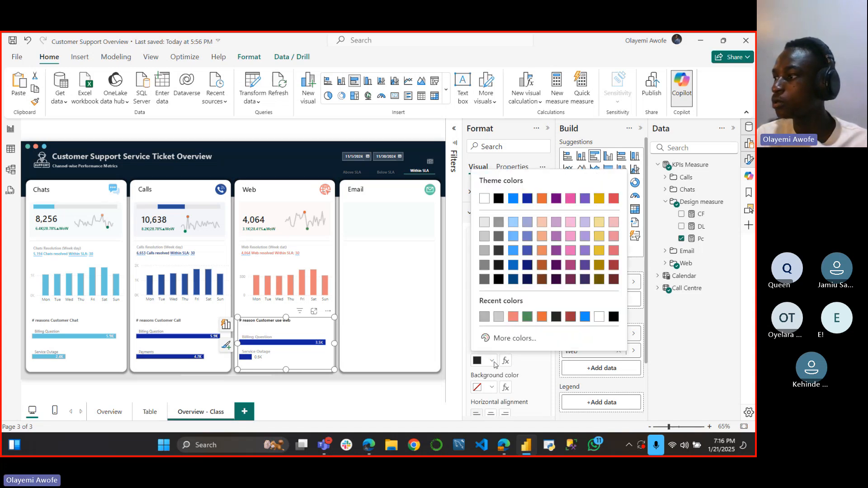
{"action": "left_click", "coordinate": [485, 317]}
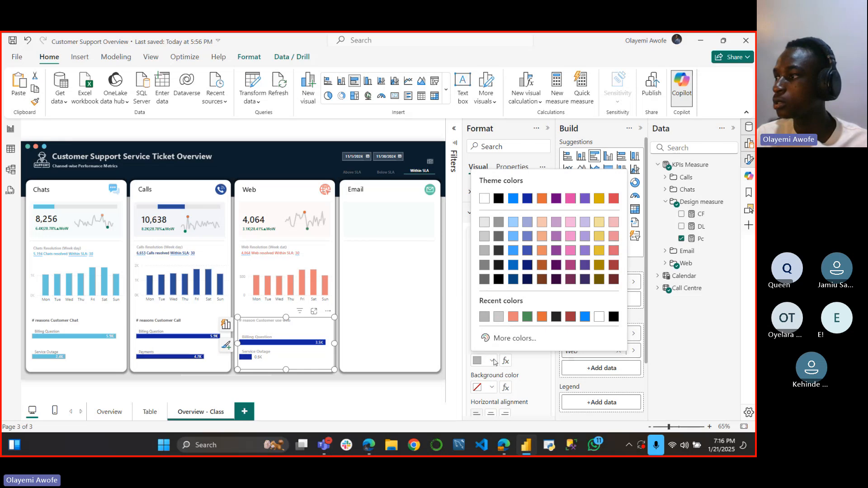
{"action": "left_click", "coordinate": [484, 265]}
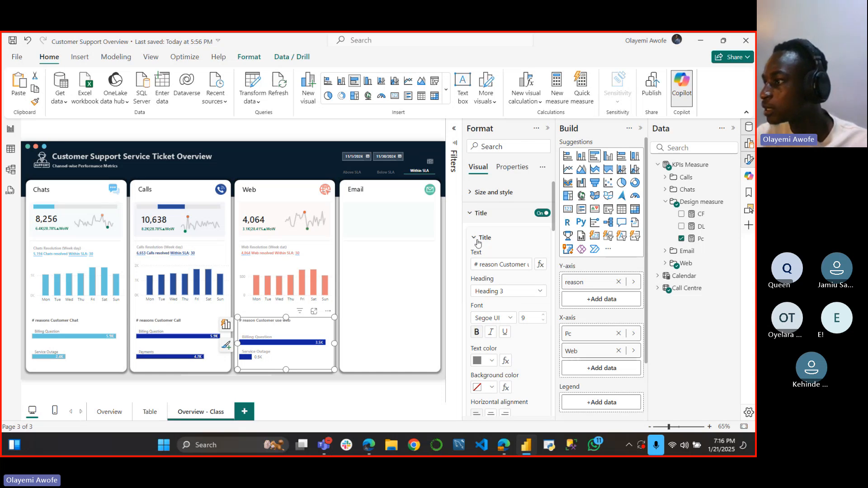
{"action": "left_click", "coordinate": [534, 291]}
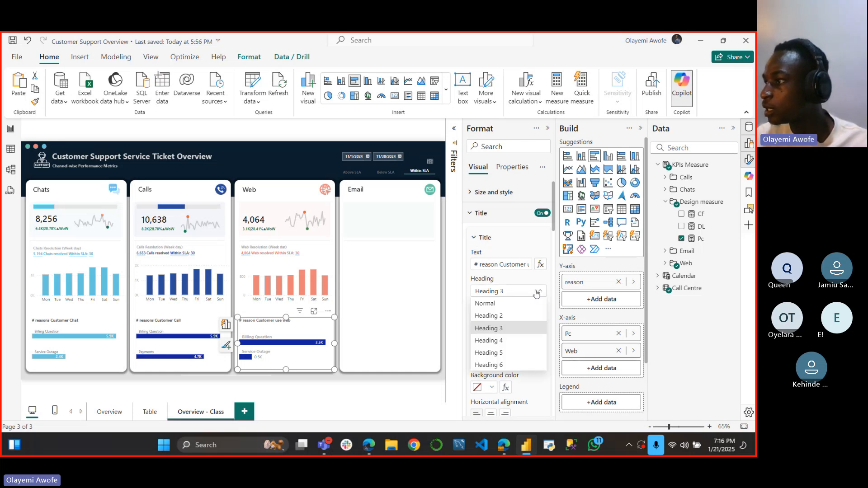
{"action": "left_click", "coordinate": [508, 296]}
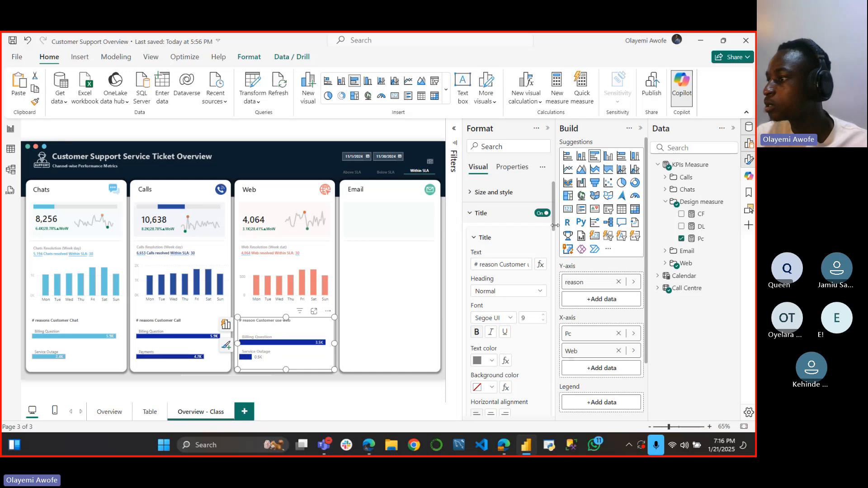
Step: Reduce the title's space between label and subtitle to 0 px
{"action": "left_click_drag", "start_coordinate": [553, 225], "coordinate": [544, 353]}
{"action": "scroll", "coordinate": [544, 354], "scroll_direction": "up", "scroll_amount": 1}
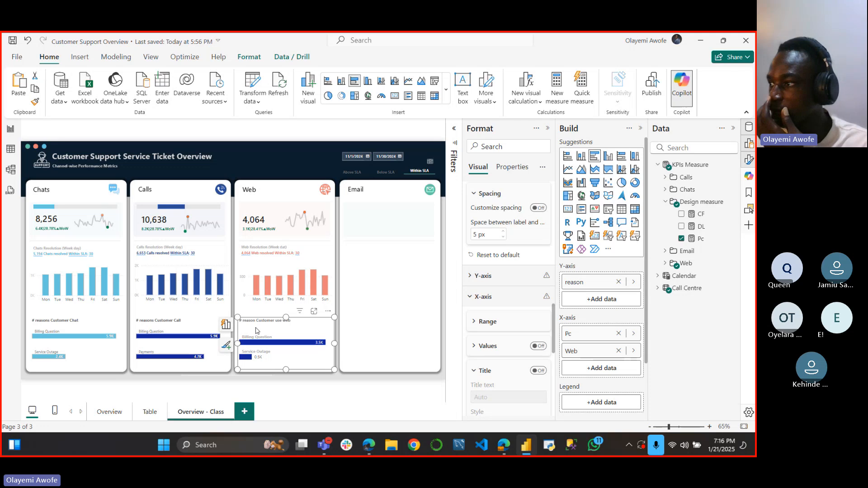
{"action": "scroll", "coordinate": [554, 322], "scroll_direction": "up", "scroll_amount": 3}
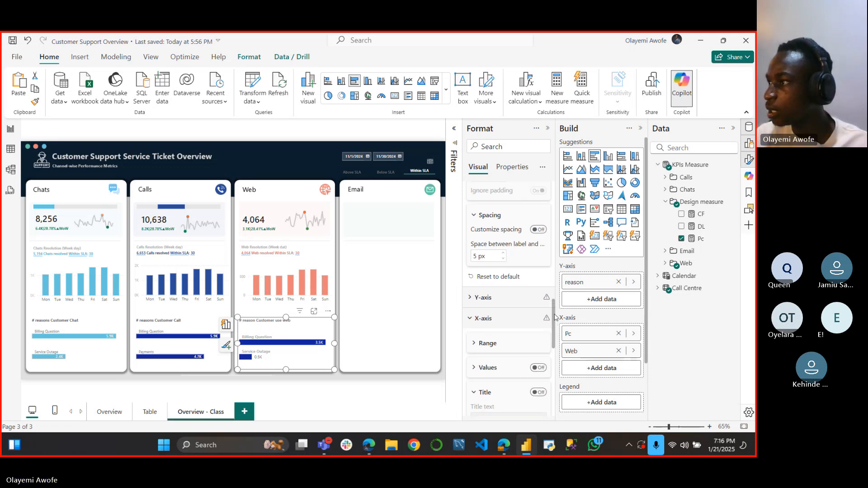
{"action": "left_click", "coordinate": [503, 286]}
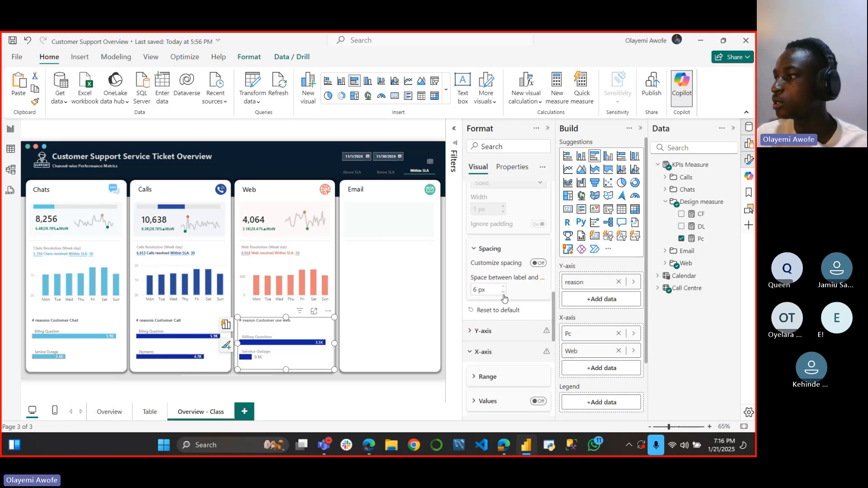
{"action": "left_click", "coordinate": [503, 291]}
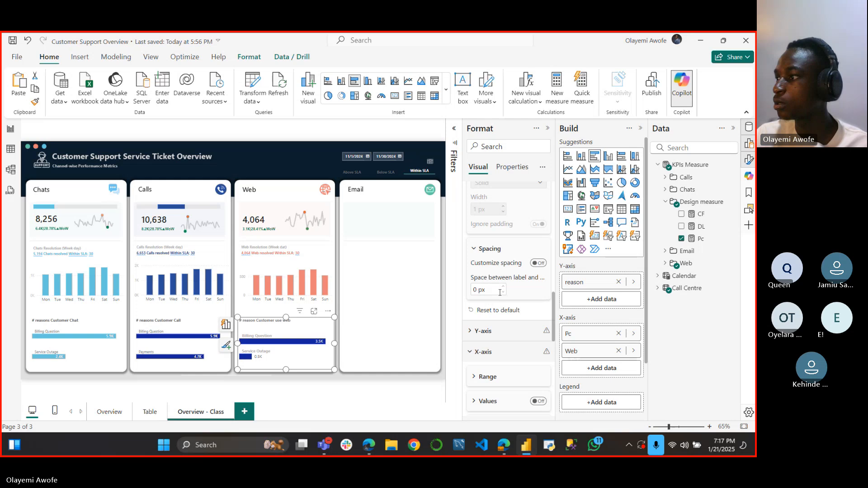
{"action": "left_click", "coordinate": [475, 248]}
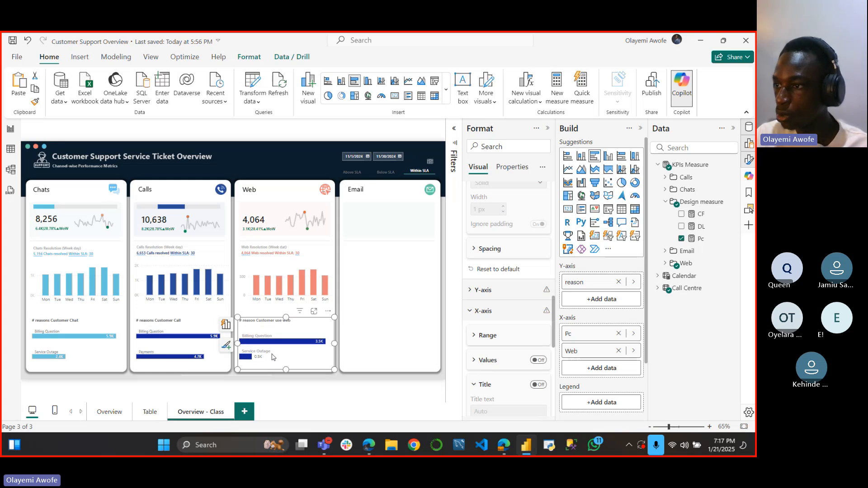
Step: Adjust the height of the Web reasons chart so its lower edge sits slightly above the card's bottom border
{"action": "left_click", "coordinate": [286, 380]}
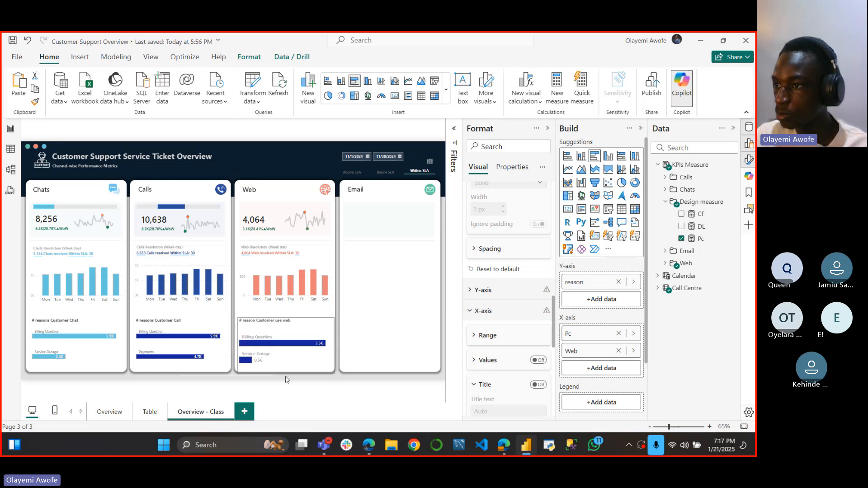
{"action": "mouse_move", "coordinate": [289, 374]}
{"action": "left_mouse_down"}
{"action": "mouse_move", "coordinate": [297, 354]}
{"action": "mouse_move", "coordinate": [291, 373]}
{"action": "left_mouse_up"}
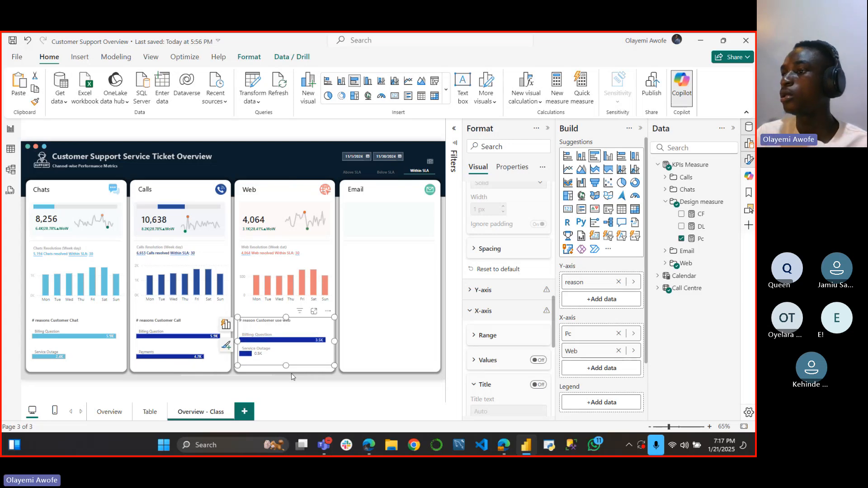
{"action": "left_click", "coordinate": [320, 379]}
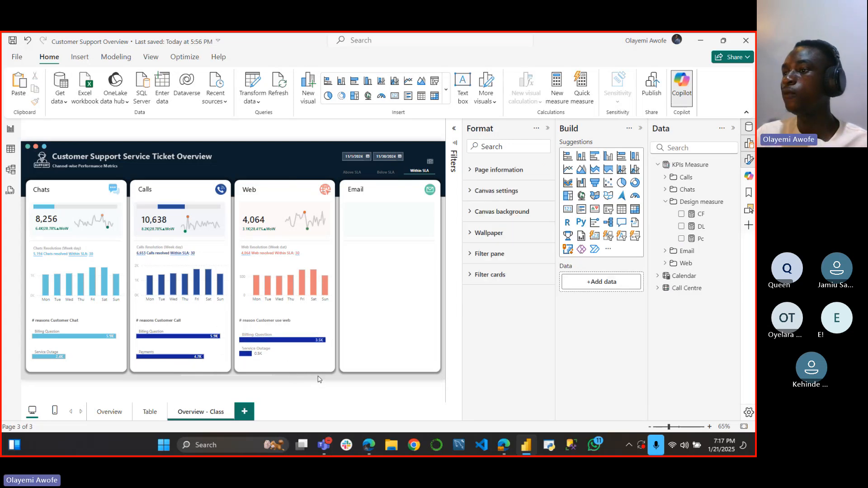
Step: Colour the Web series bars in the Web card's reasons chart salmon, using the recent colour that matches the card's weekday columns
{"action": "left_click", "coordinate": [302, 355]}
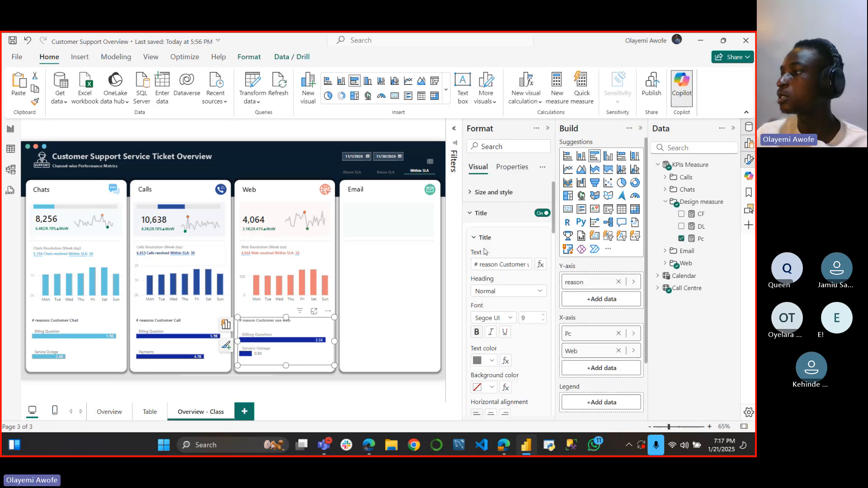
{"action": "left_click", "coordinate": [470, 214]}
{"action": "left_click", "coordinate": [470, 256]}
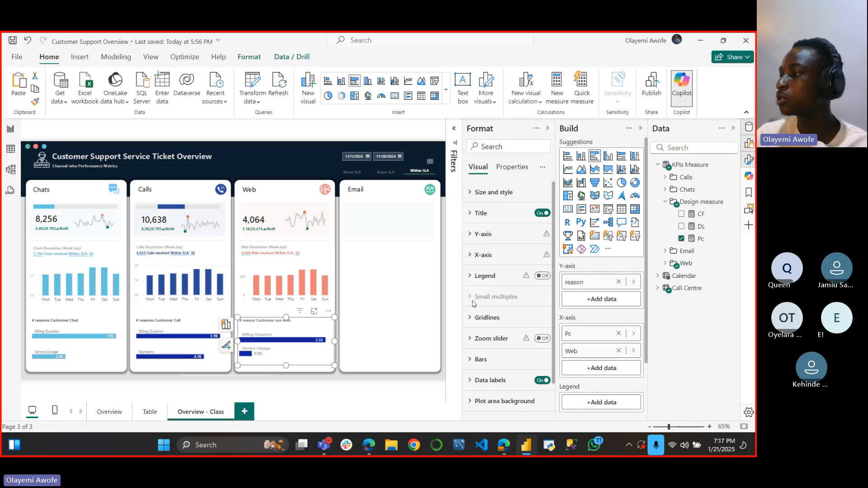
{"action": "left_click", "coordinate": [472, 360]}
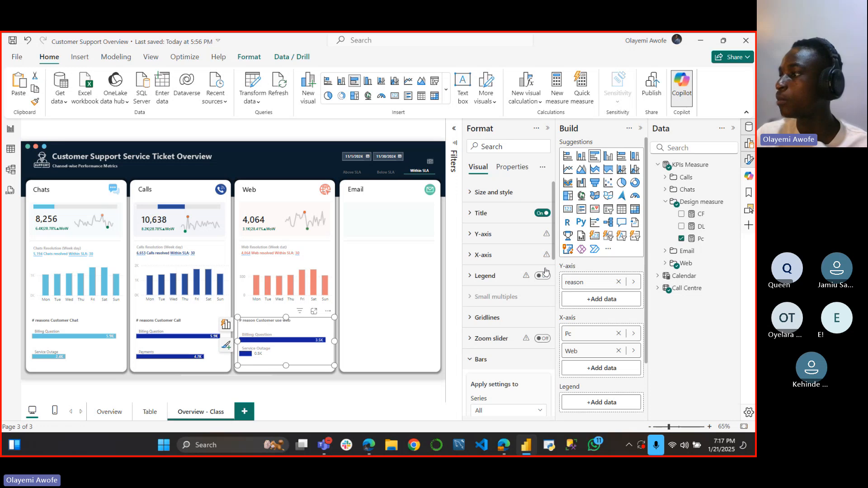
{"action": "scroll", "coordinate": [546, 274], "scroll_direction": "down", "scroll_amount": 1}
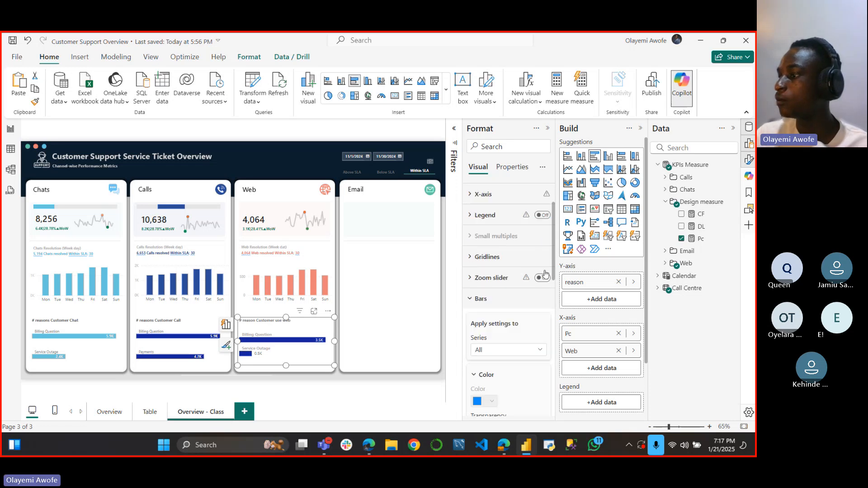
{"action": "scroll", "coordinate": [545, 274], "scroll_direction": "down", "scroll_amount": 2}
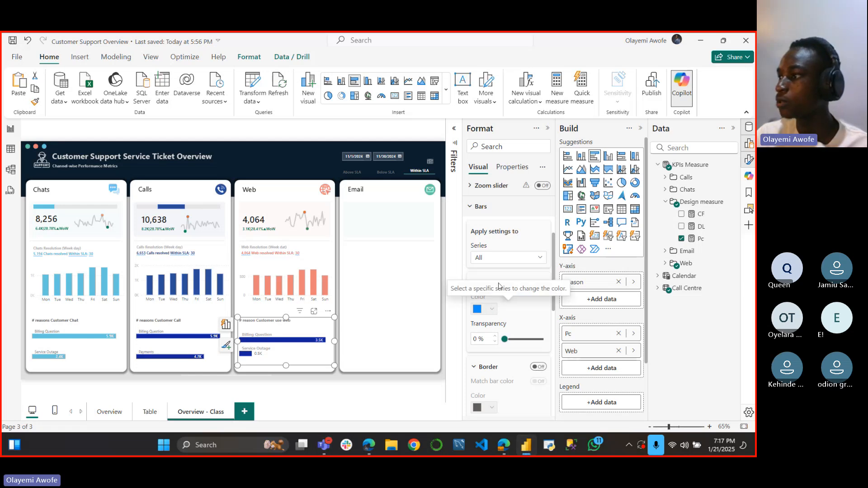
{"action": "left_click", "coordinate": [502, 258]}
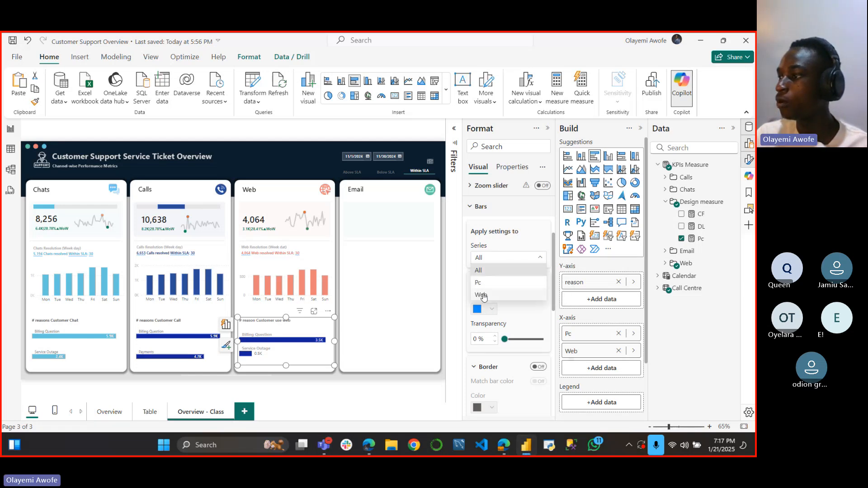
{"action": "left_click", "coordinate": [482, 295]}
{"action": "left_click", "coordinate": [492, 310]}
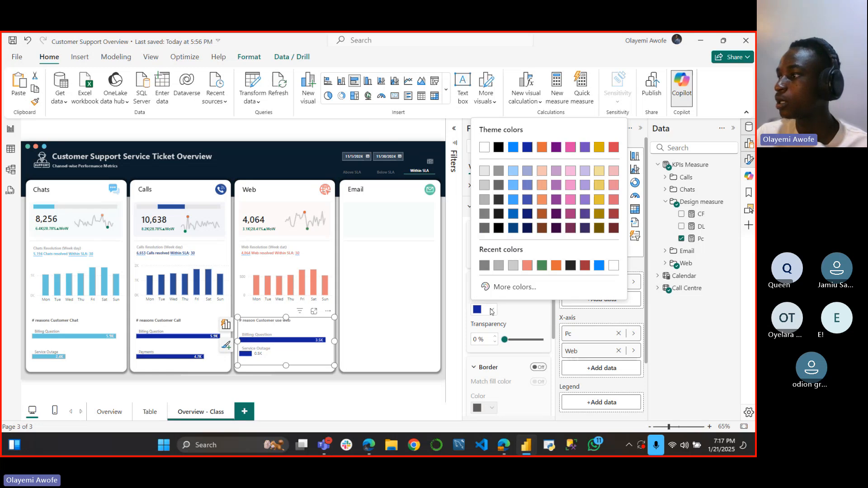
{"action": "left_click", "coordinate": [527, 265]}
{"action": "left_click", "coordinate": [410, 330]}
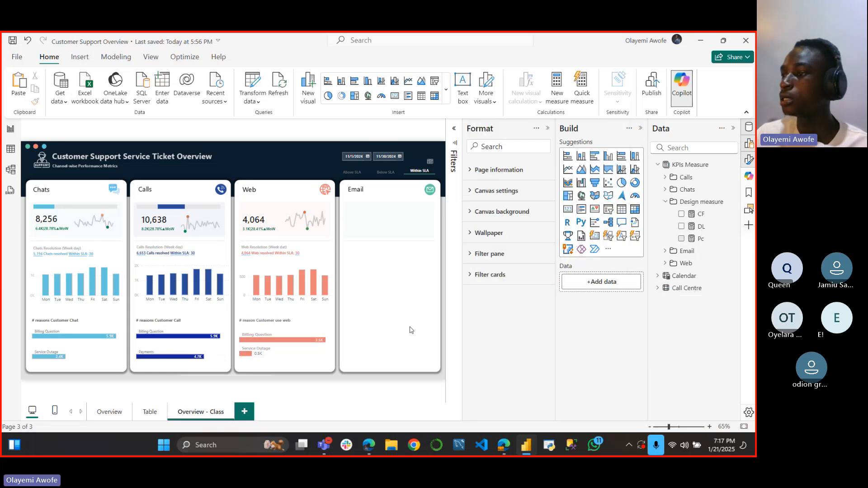
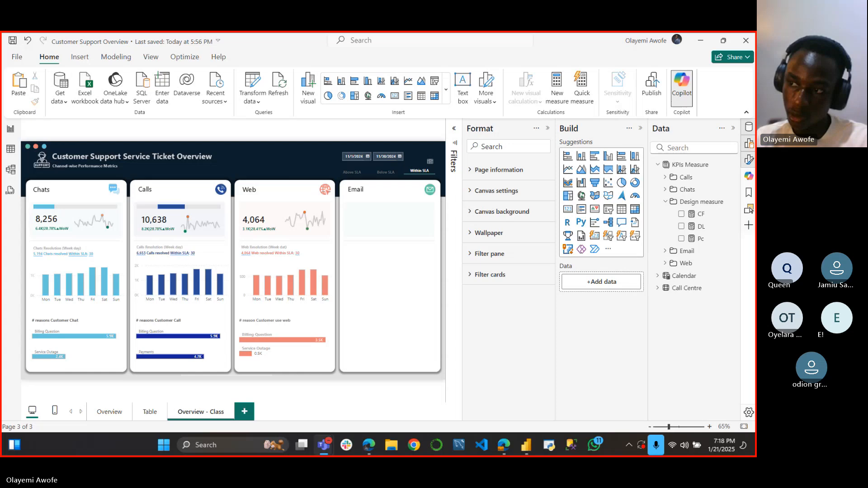
Step: Make the data label values of the Web series bold in the Web card's reasons chart
{"action": "left_click", "coordinate": [290, 329]}
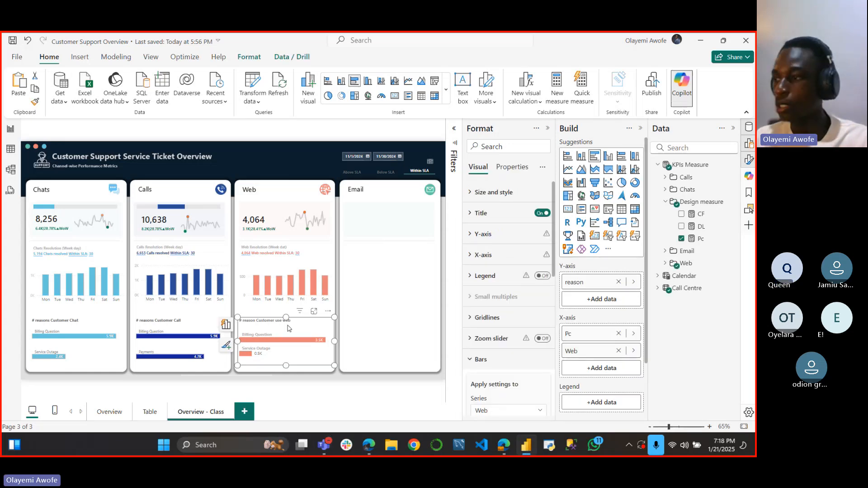
{"action": "left_click", "coordinate": [367, 310]}
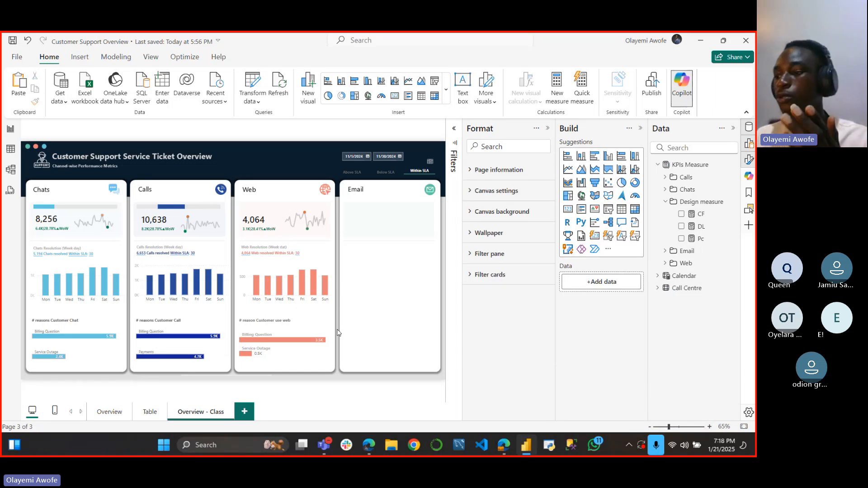
{"action": "left_click", "coordinate": [291, 331]}
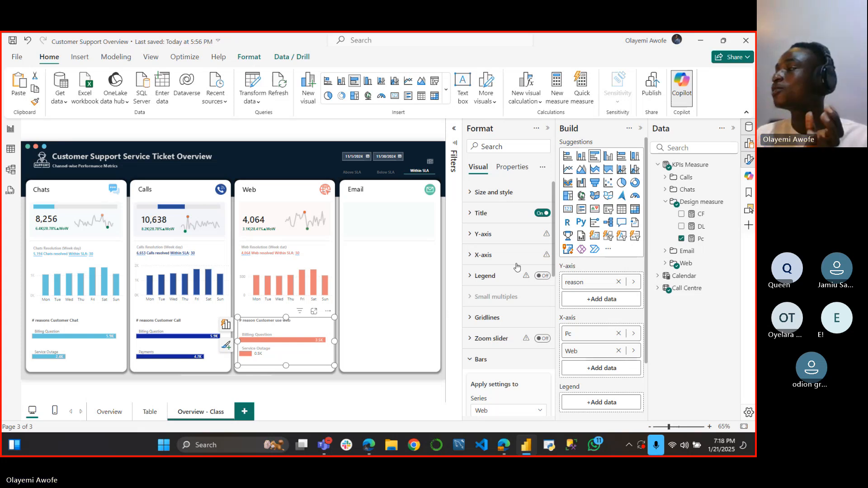
{"action": "left_click_drag", "start_coordinate": [556, 215], "coordinate": [554, 215]}
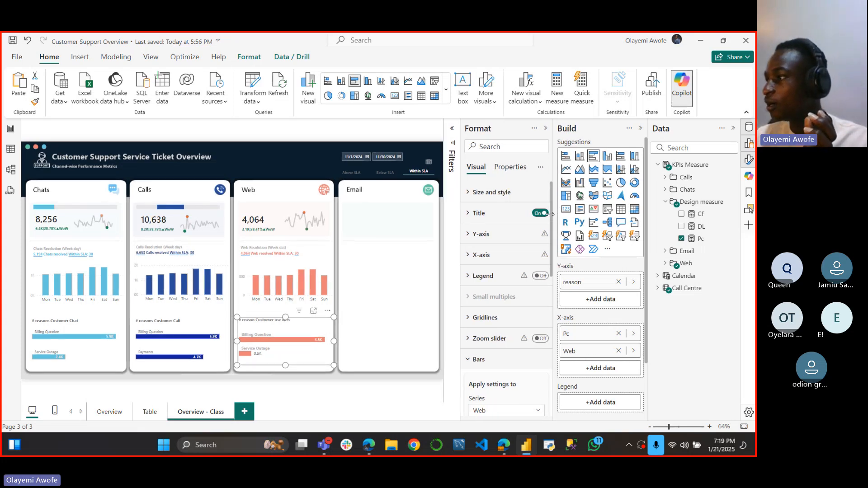
{"action": "scroll", "coordinate": [545, 270], "scroll_direction": "down", "scroll_amount": 3}
{"action": "scroll", "coordinate": [545, 270], "scroll_direction": "down", "scroll_amount": 1}
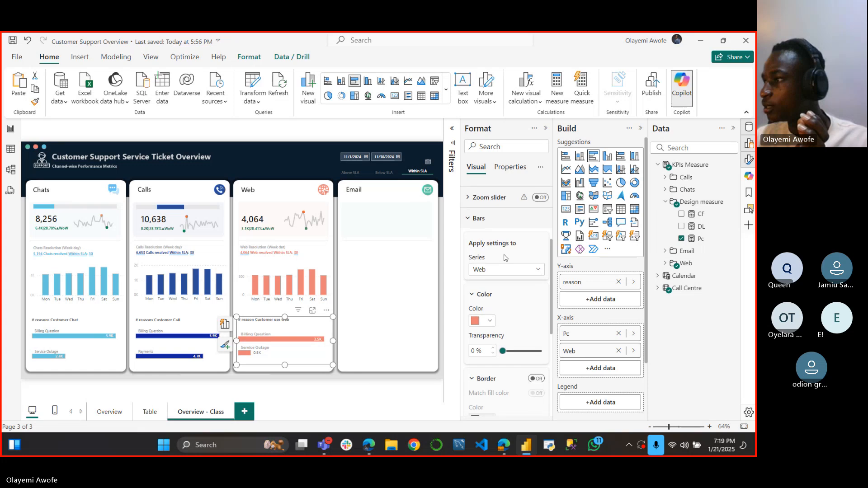
{"action": "left_click", "coordinate": [479, 221]}
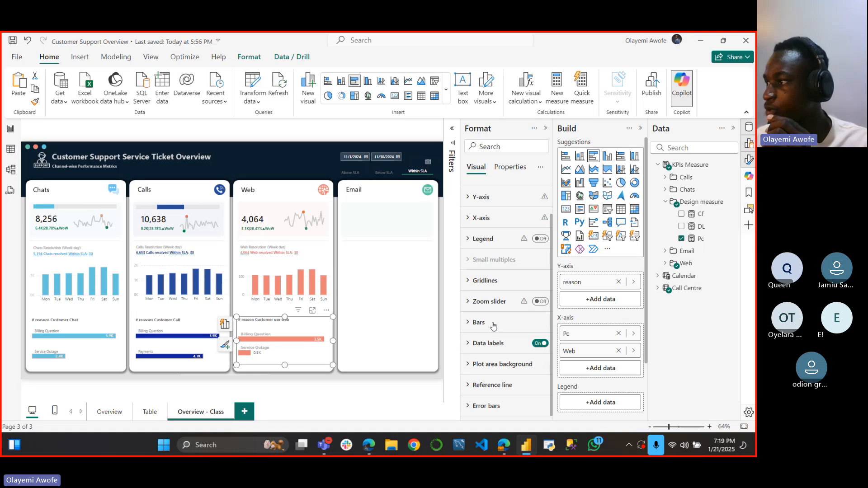
{"action": "left_click", "coordinate": [477, 344]}
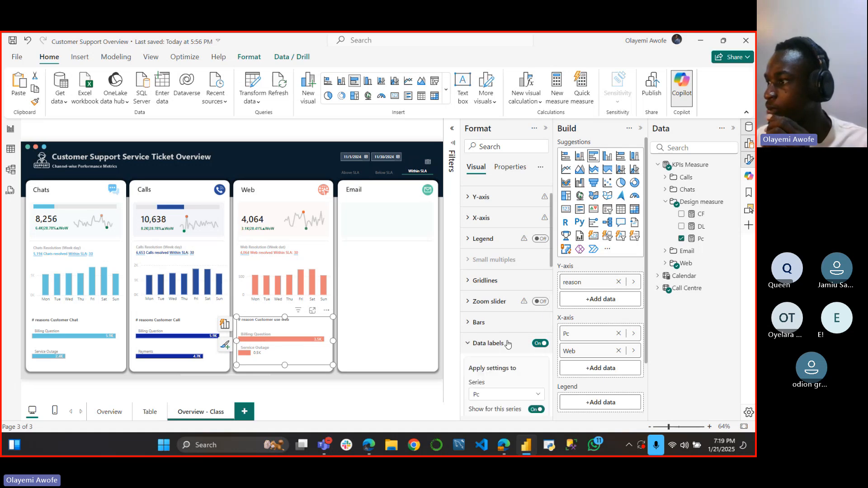
{"action": "scroll", "coordinate": [551, 281], "scroll_direction": "down", "scroll_amount": 1}
{"action": "left_click_drag", "start_coordinate": [550, 281], "coordinate": [546, 330]}
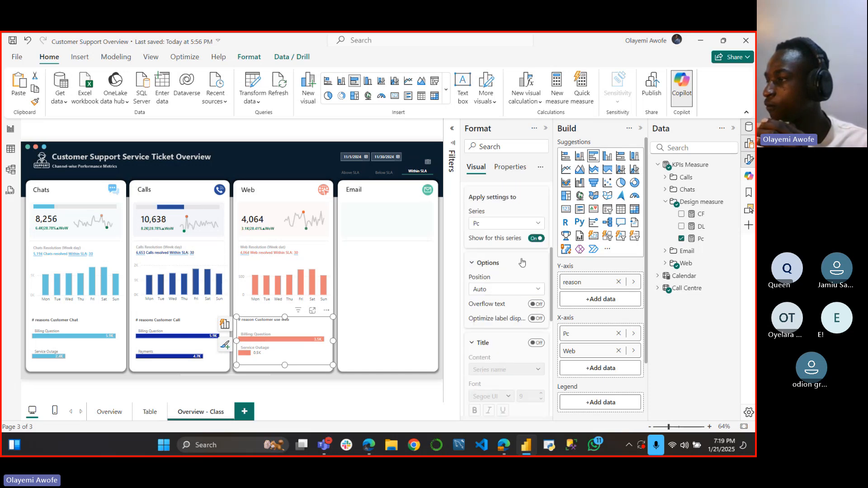
{"action": "left_click", "coordinate": [507, 224]}
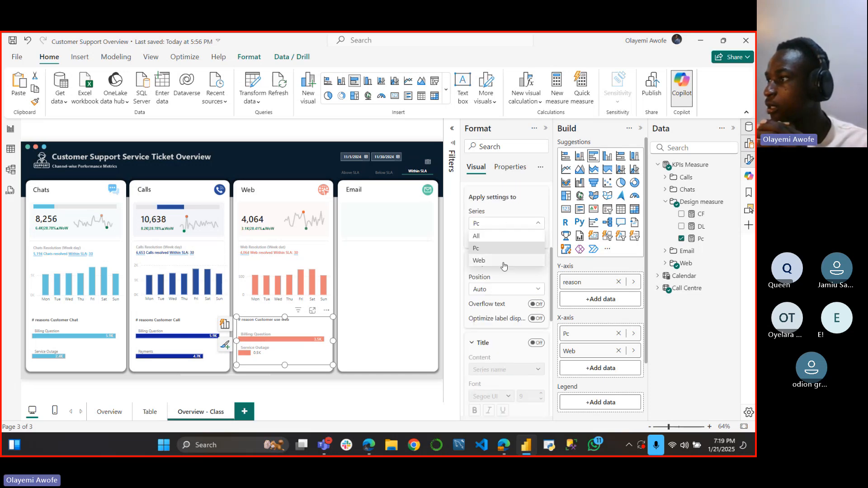
{"action": "left_click", "coordinate": [548, 271]}
{"action": "left_click_drag", "start_coordinate": [552, 272], "coordinate": [550, 267]}
{"action": "scroll", "coordinate": [549, 262], "scroll_direction": "down", "scroll_amount": 10}
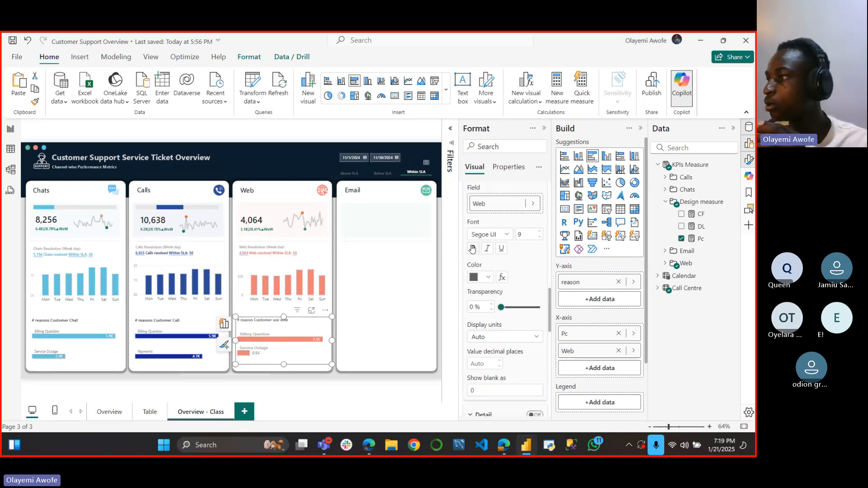
{"action": "left_click", "coordinate": [472, 249]}
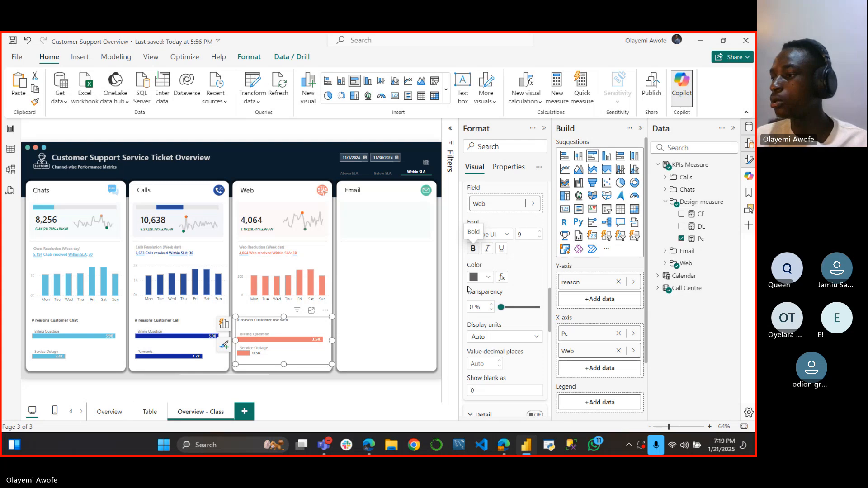
{"action": "left_click", "coordinate": [395, 379]}
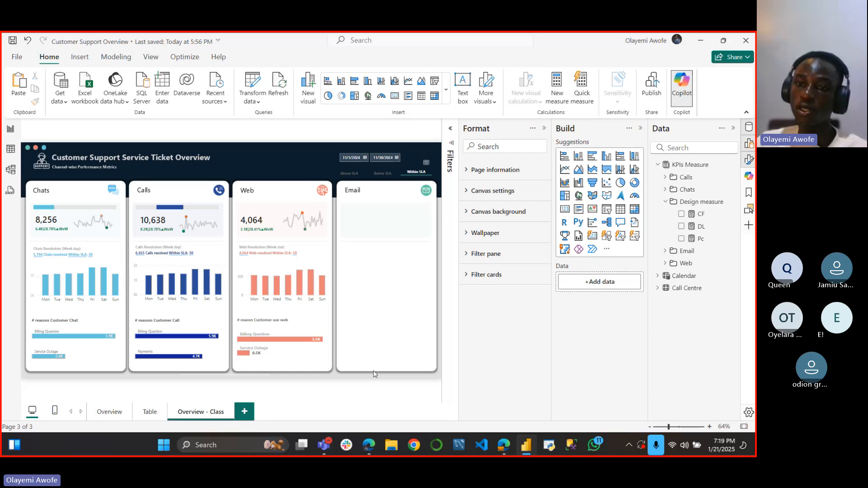
Step: Collapse the Design measure folder and the KPIs Measure table in the field list
{"action": "key", "text": "alt+Tab"}
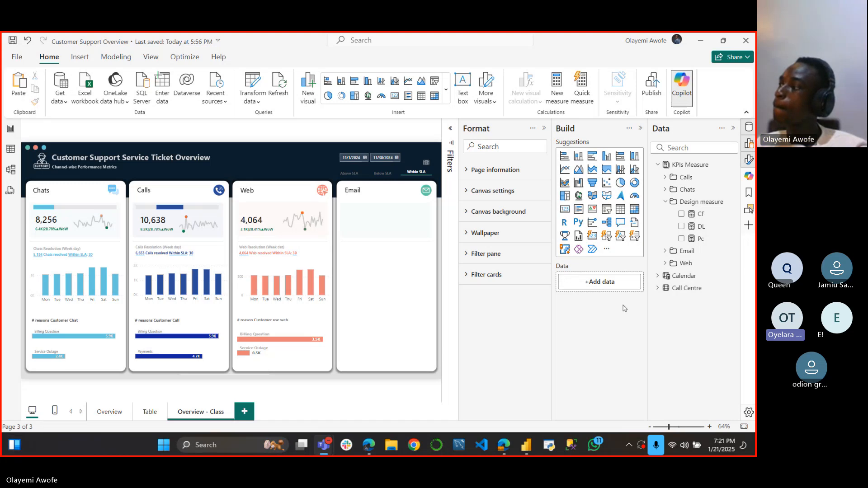
{"action": "left_click", "coordinate": [666, 202]}
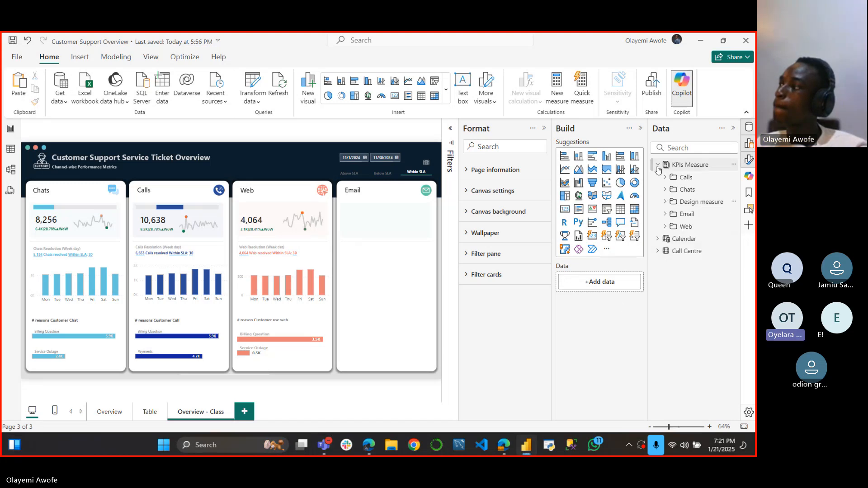
{"action": "left_click", "coordinate": [658, 165]}
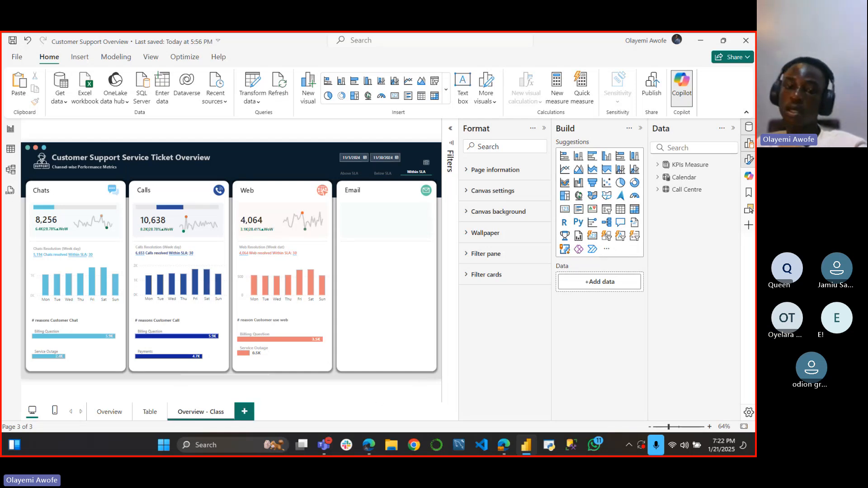
Step: Switch to the published Customer Support Overview report in the browser and maximise its window
{"action": "key", "text": "alt+Tab"}
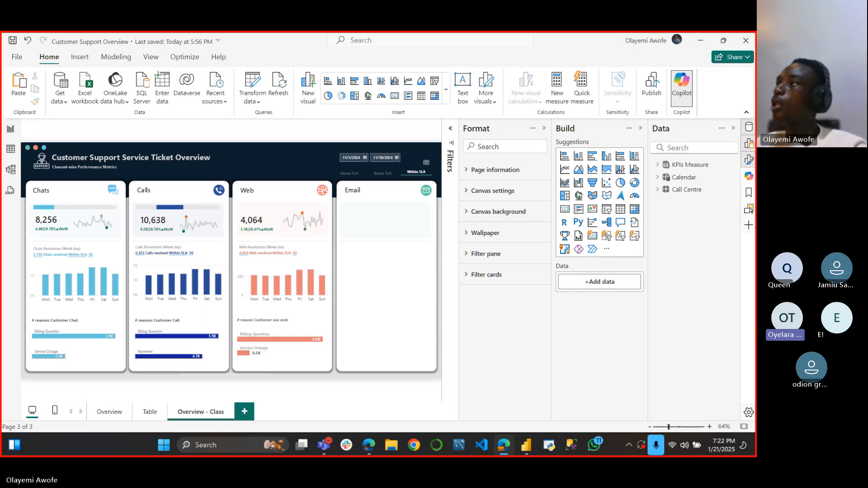
{"action": "left_click_drag", "start_coordinate": [3, 46], "coordinate": [429, 46]}
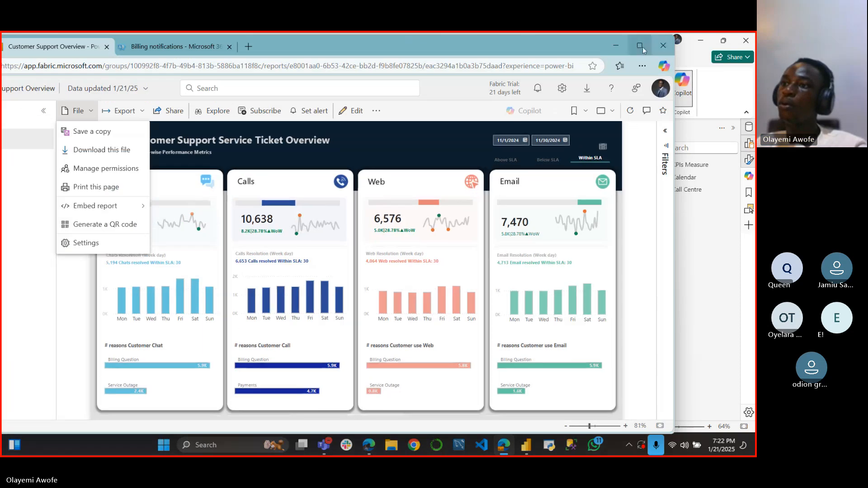
{"action": "left_click", "coordinate": [642, 47]}
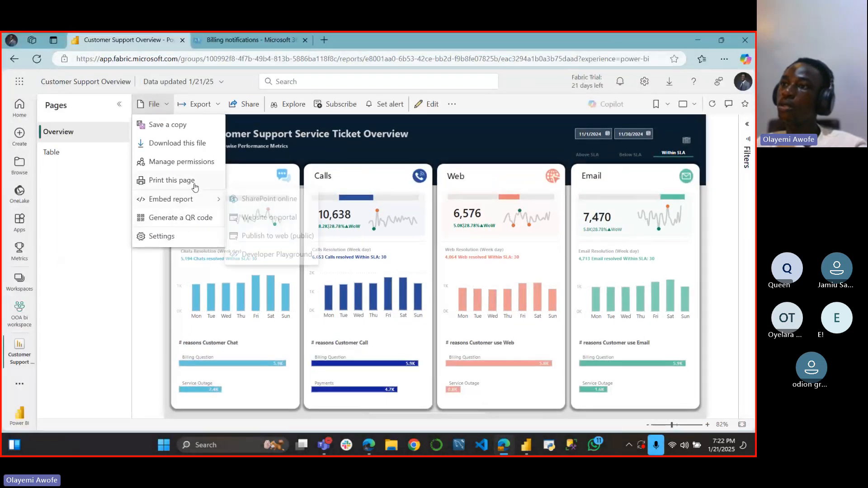
Step: Open the published report's embed code, copy the link meant for sending in email, and close the dialog
{"action": "mouse_move", "coordinate": [174, 202]}
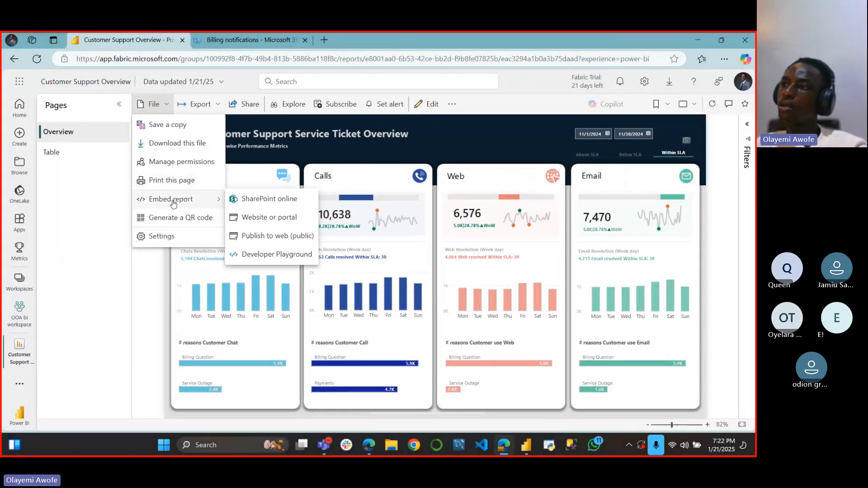
{"action": "left_click", "coordinate": [270, 217]}
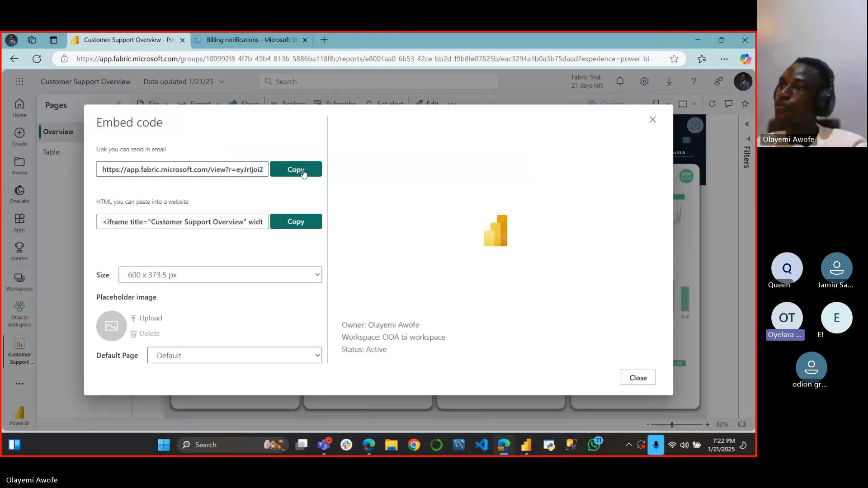
{"action": "left_click", "coordinate": [304, 174]}
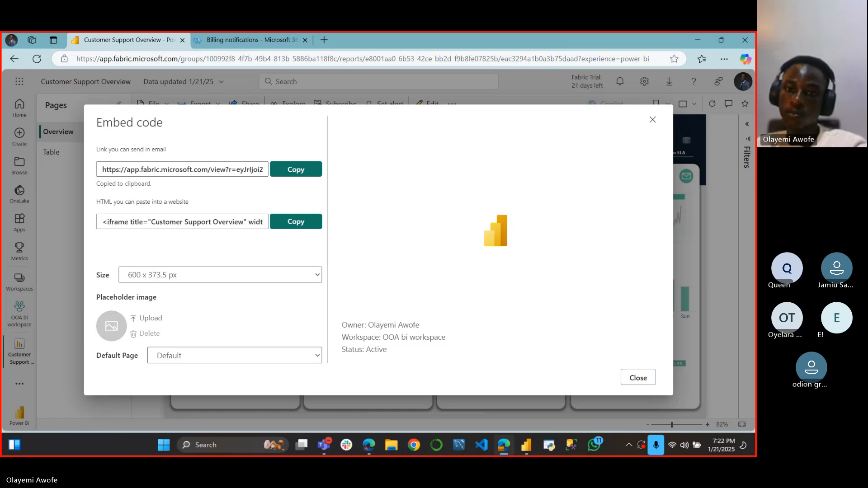
{"action": "key", "text": "alt+Tab"}
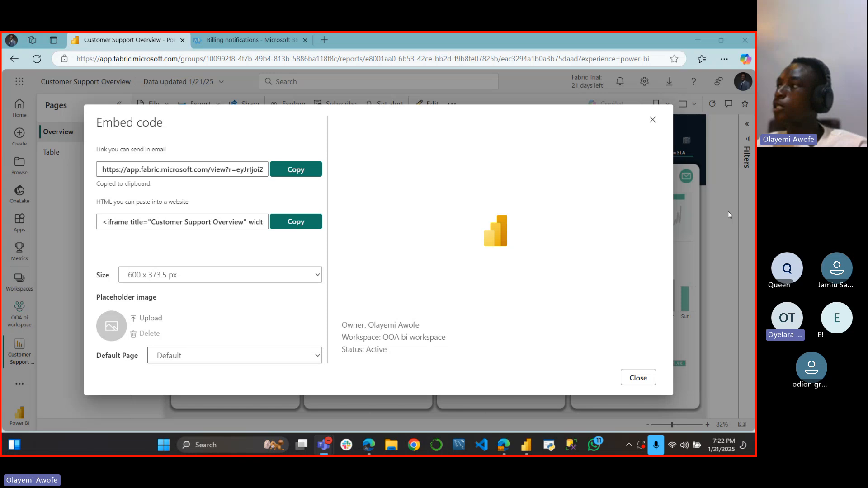
{"action": "left_click", "coordinate": [654, 121]}
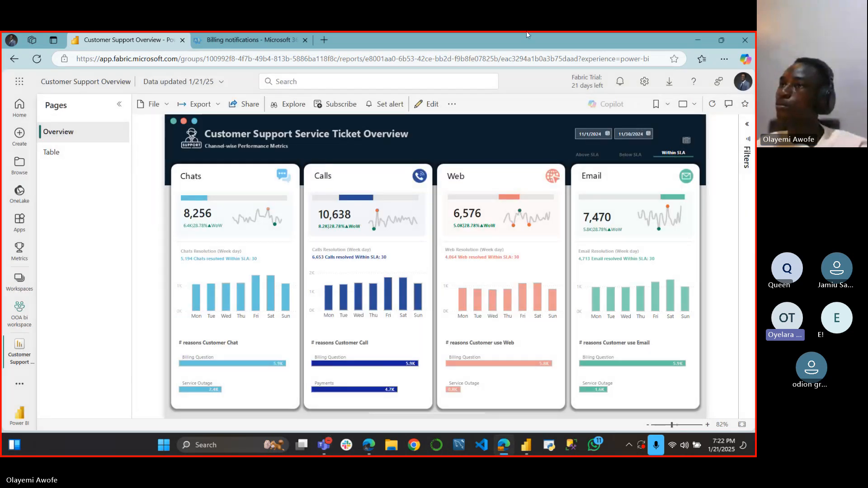